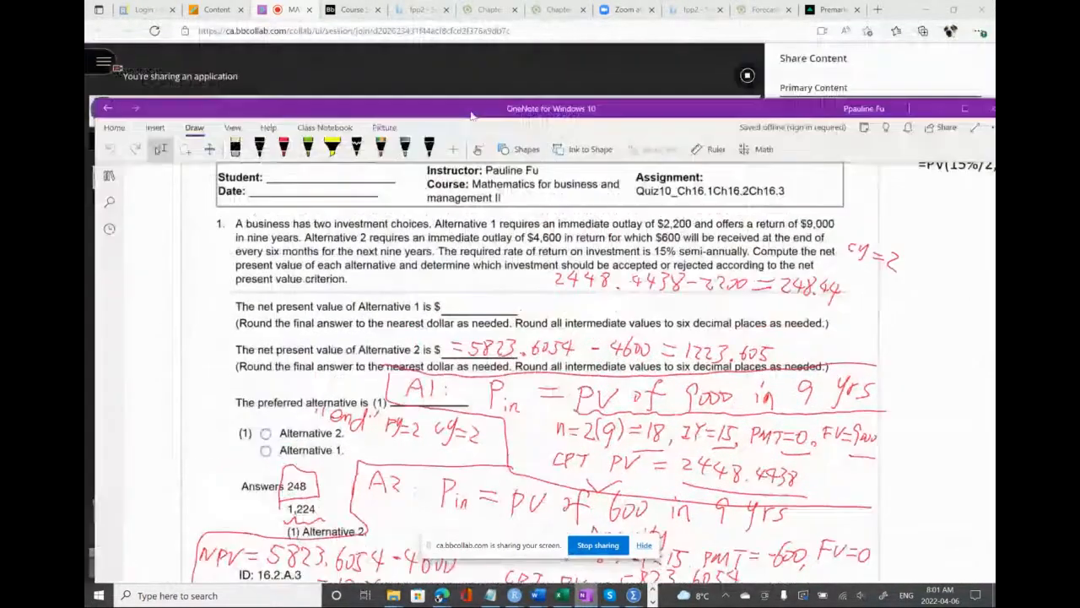
Switch from OneNote to the browser and review the Evaluation System table in the course schedule document
left_click(321, 62)
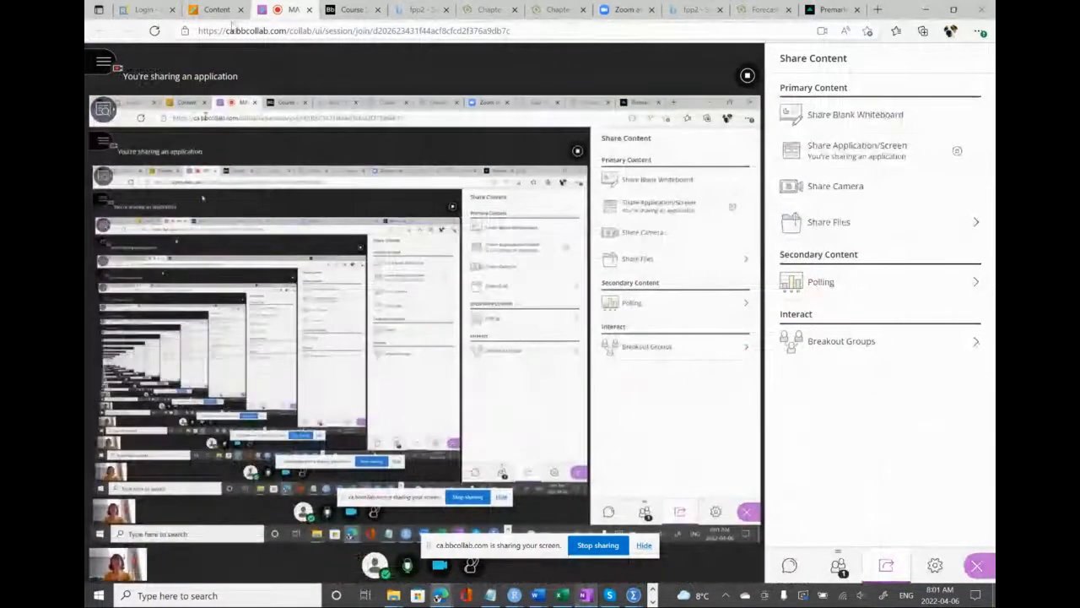
left_click(217, 10)
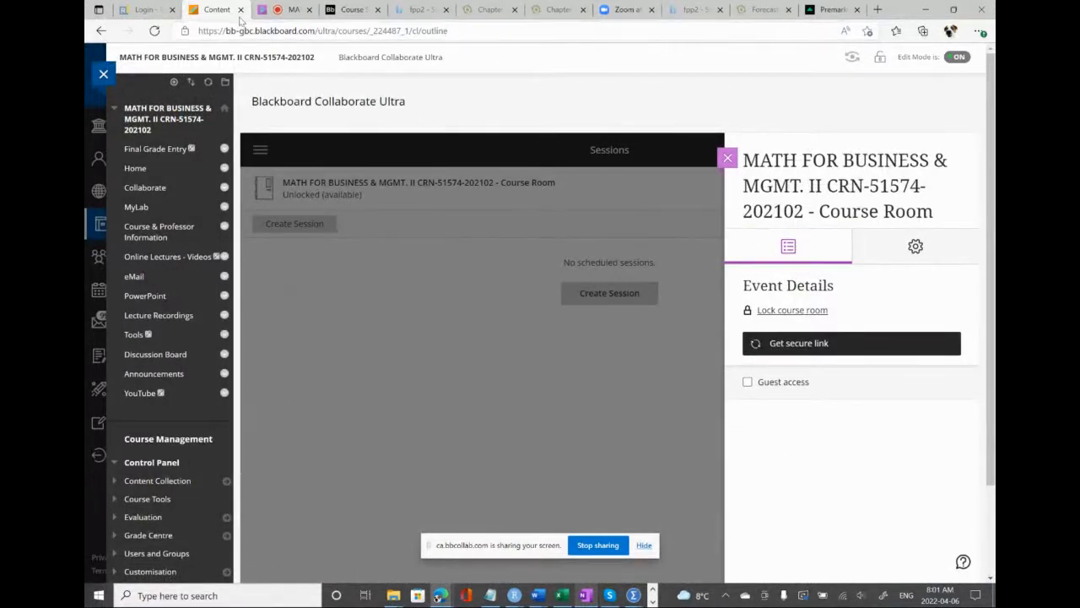
left_click(350, 10)
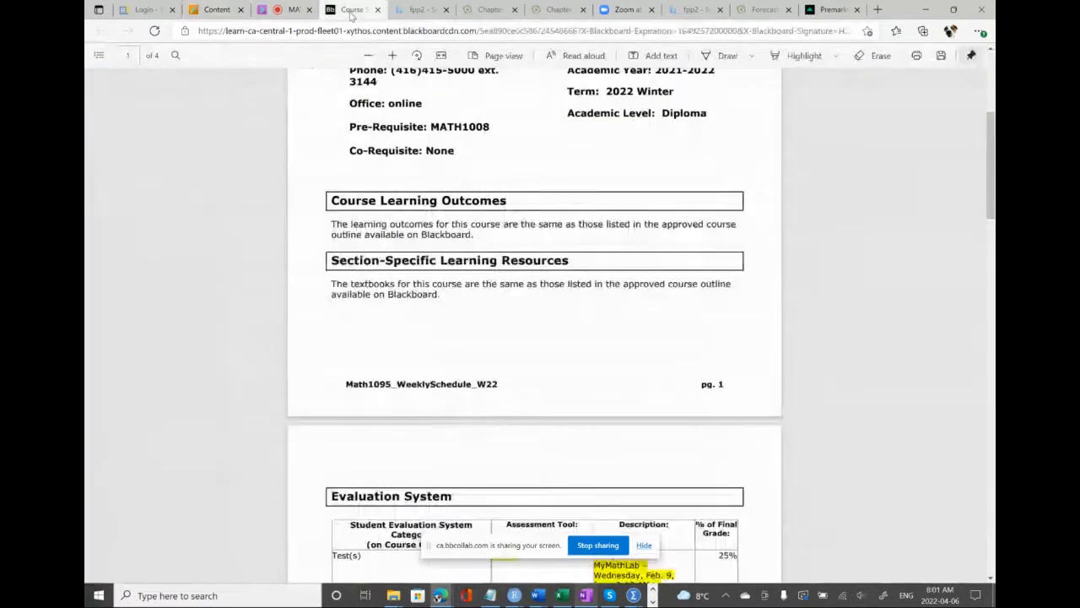
scroll(388, 274, "down", 2)
scroll(389, 274, "down", 5)
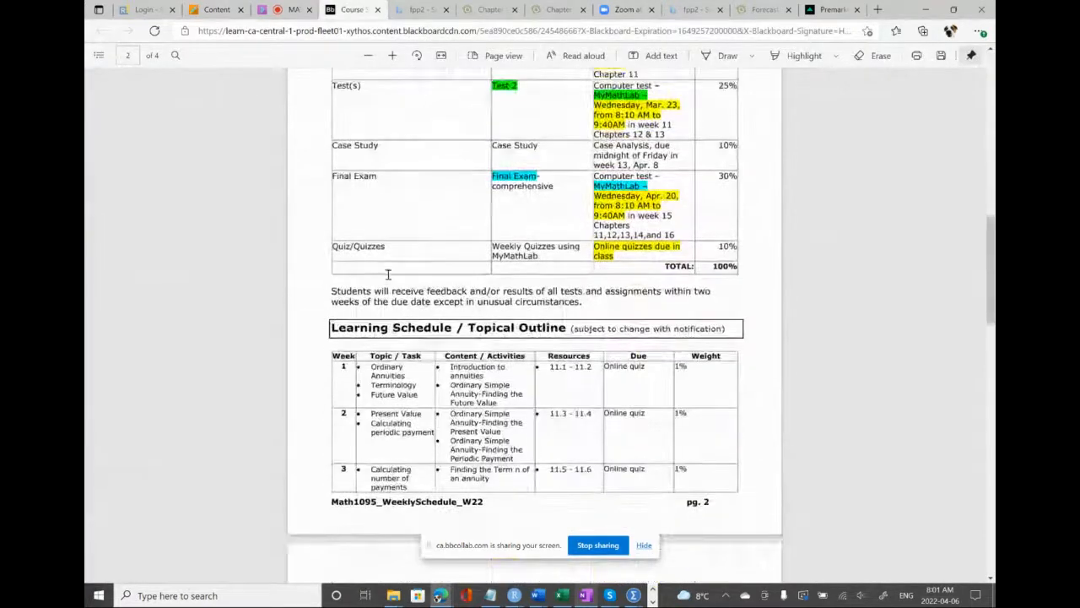
scroll(388, 275, "up", 2)
scroll(388, 275, "up", 1)
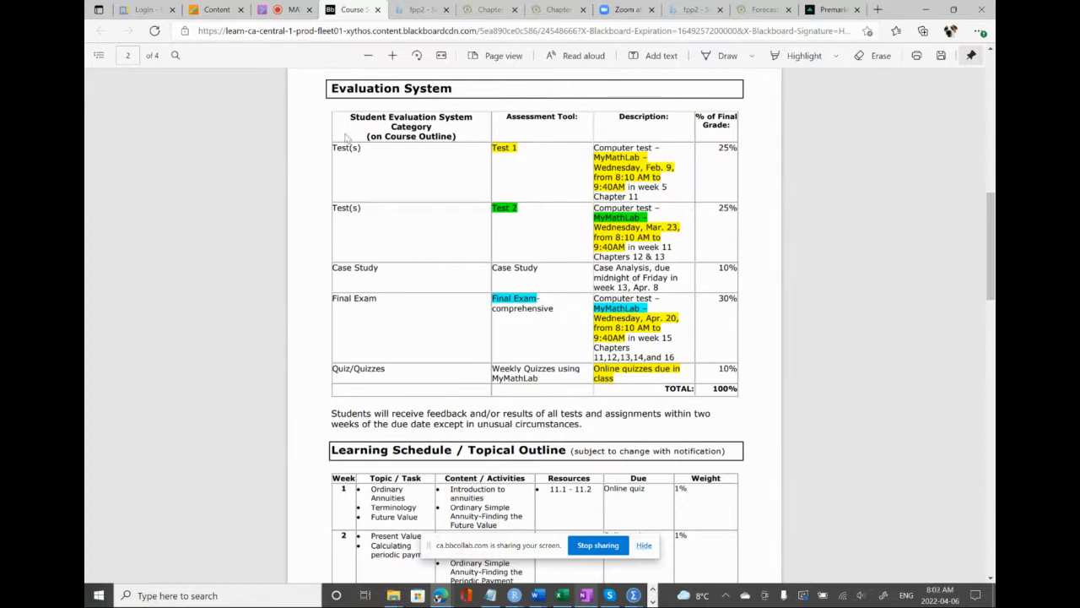
left_click(291, 9)
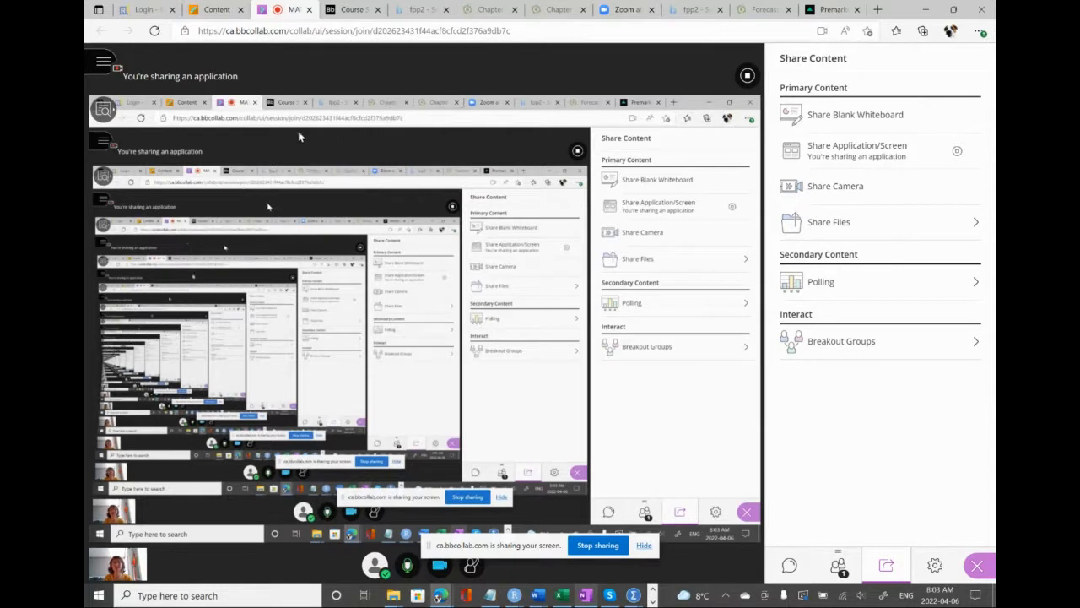
left_click(217, 11)
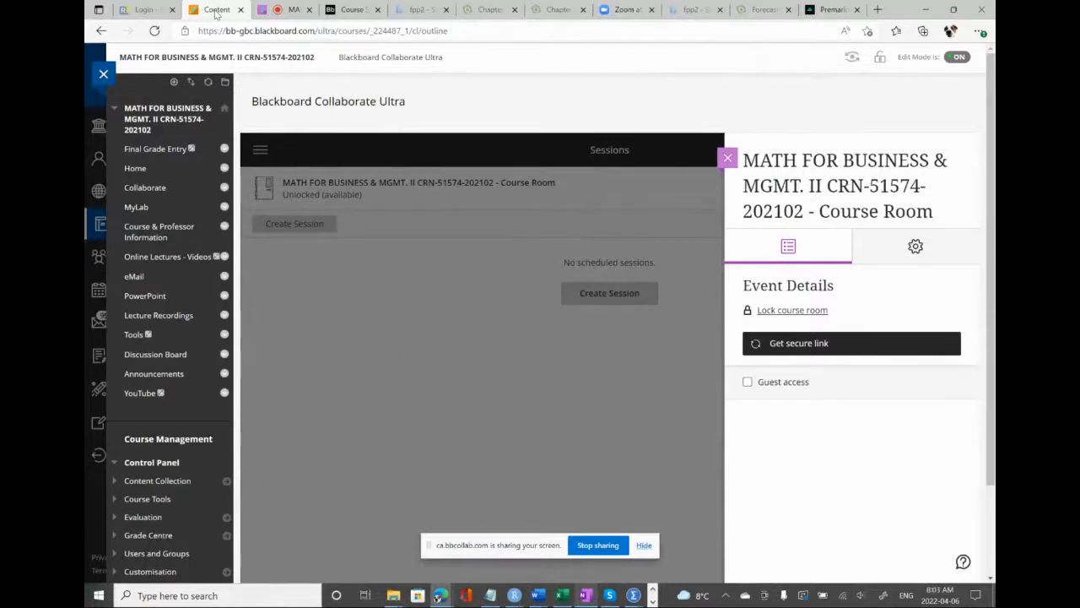
left_click(304, 13)
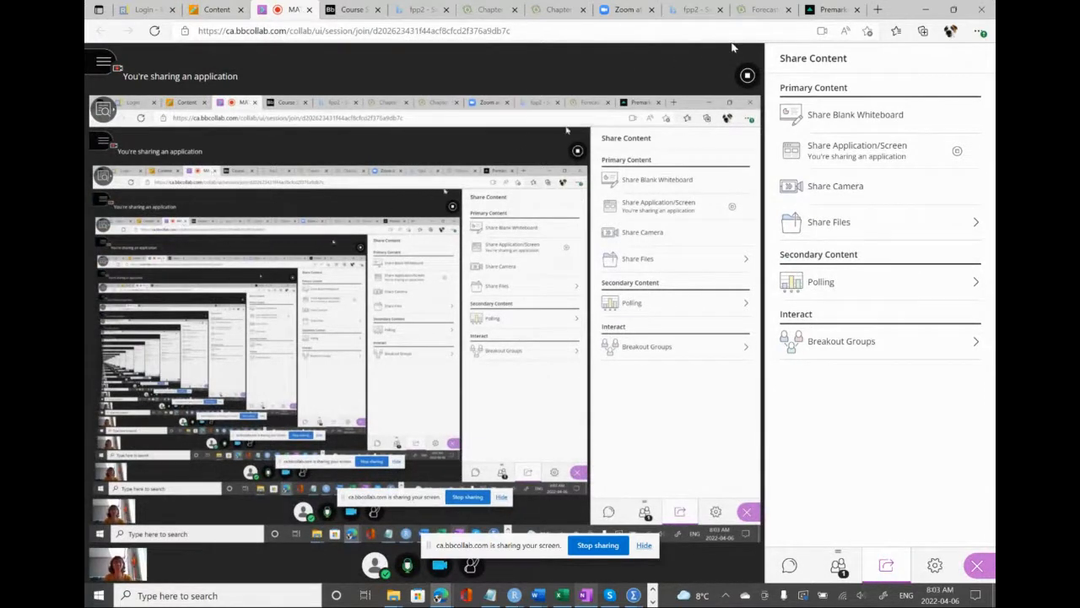
left_click(878, 9)
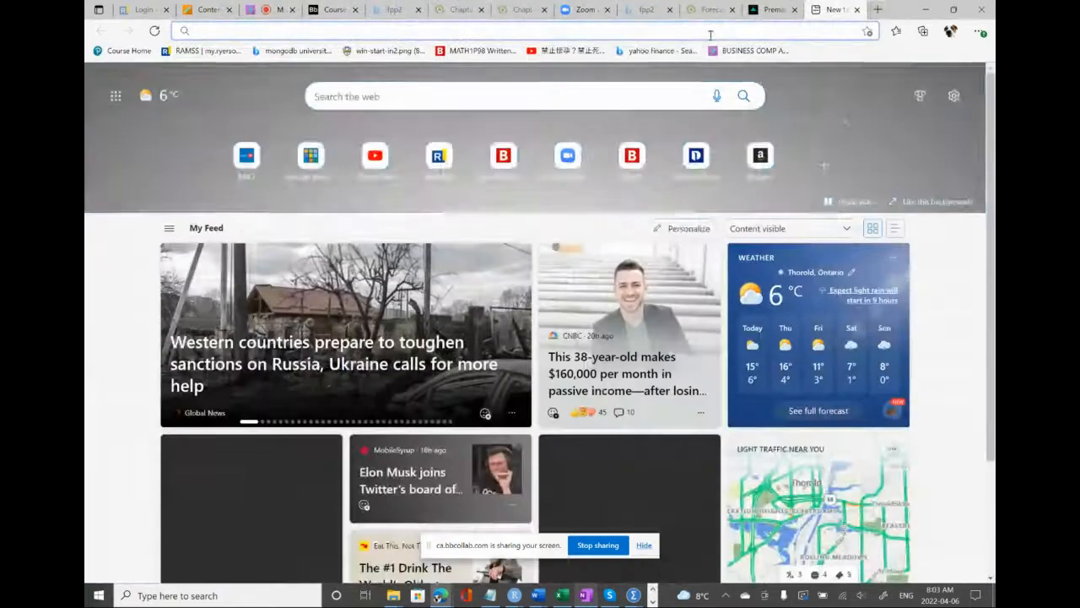
type("mai")
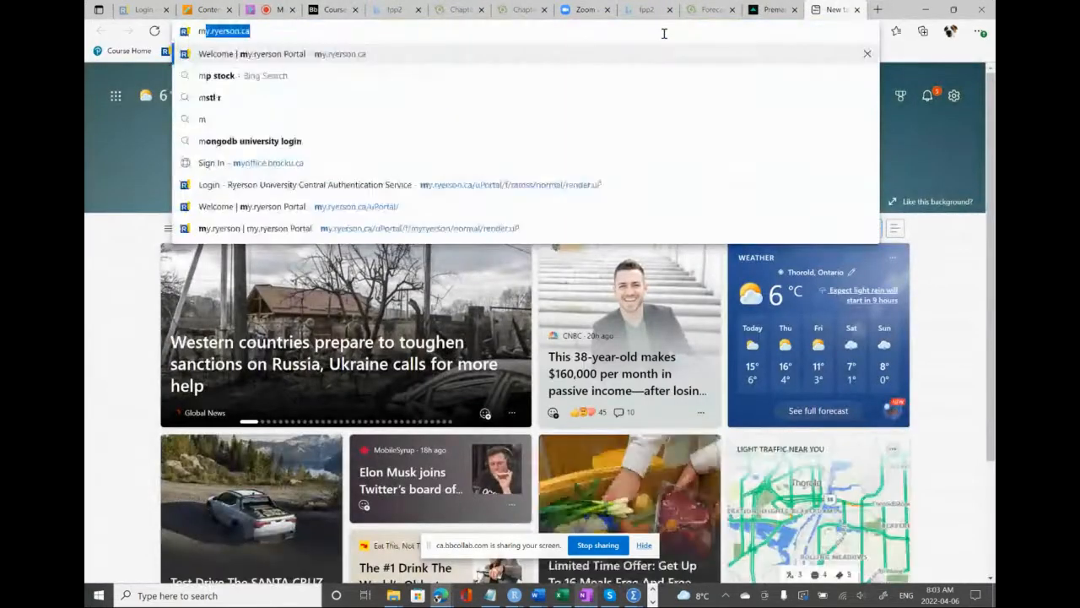
type("i")
key("BackSpace")
type("l")
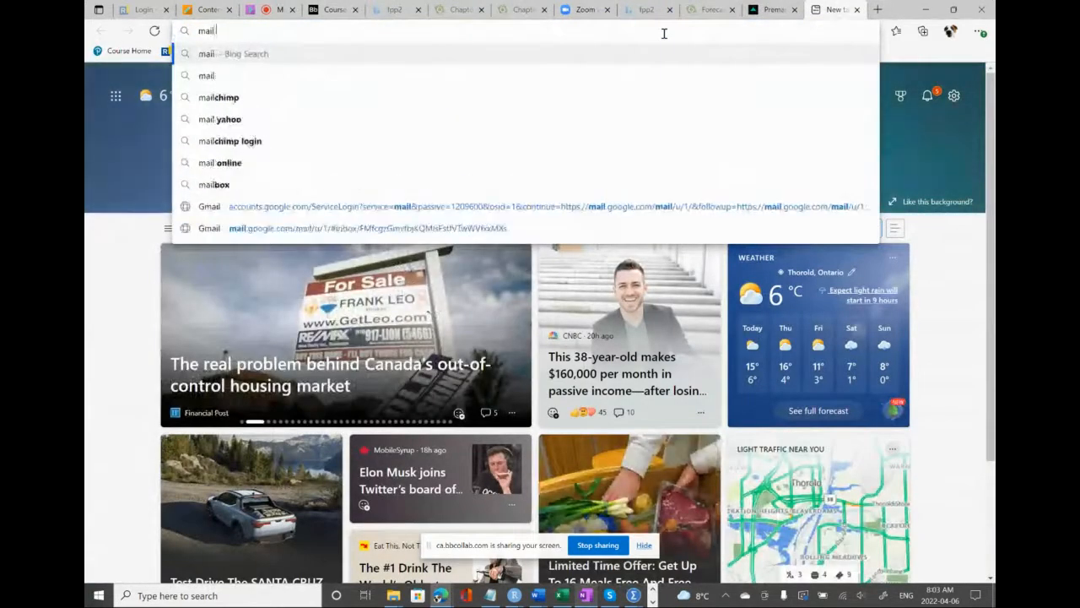
type(".georgebrown.ca")
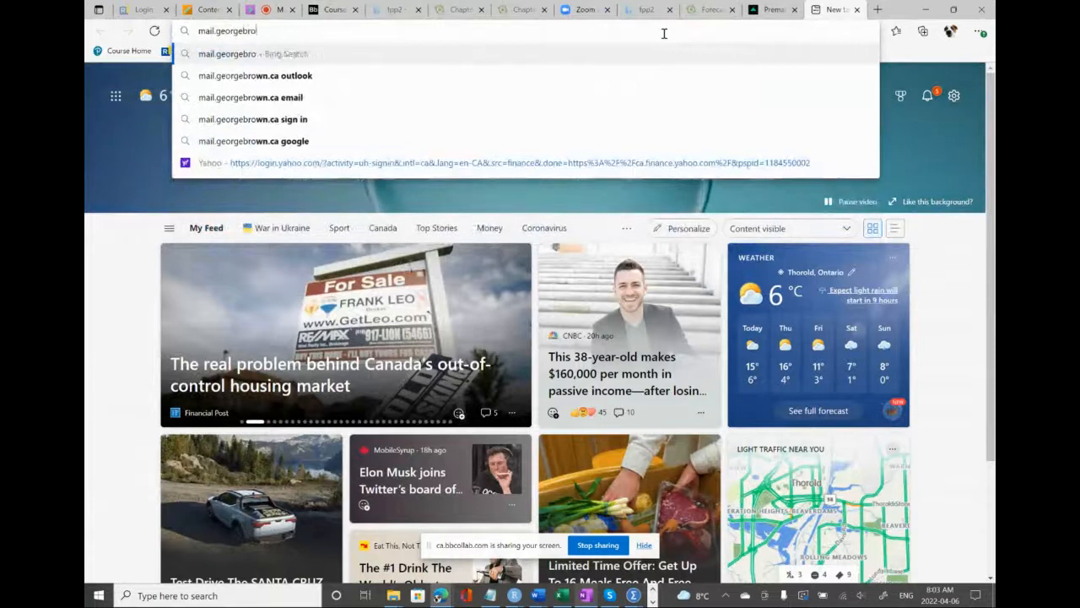
key("Return")
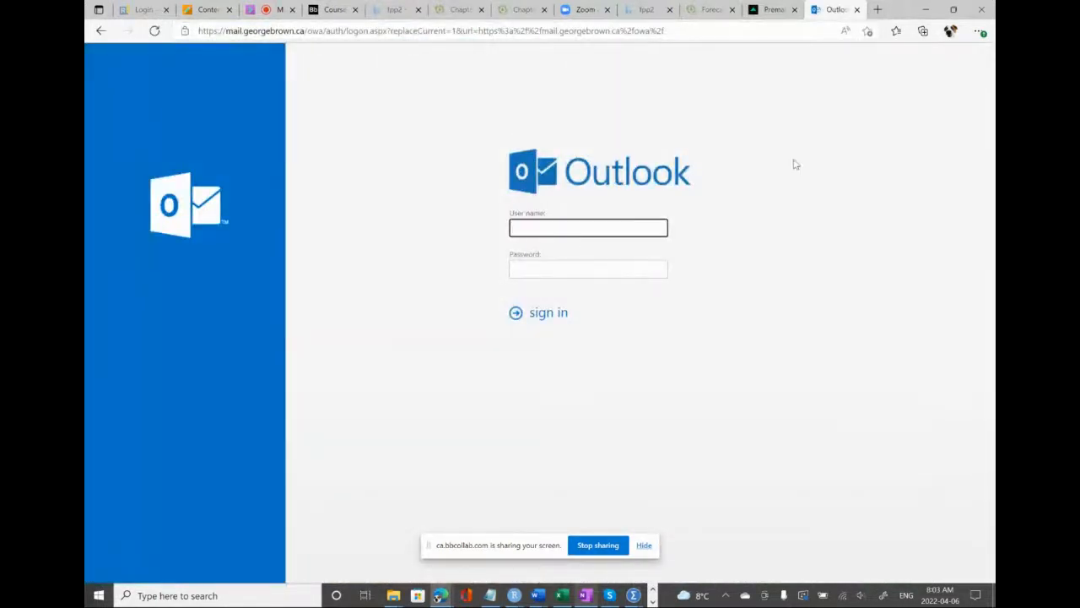
left_click(857, 9)
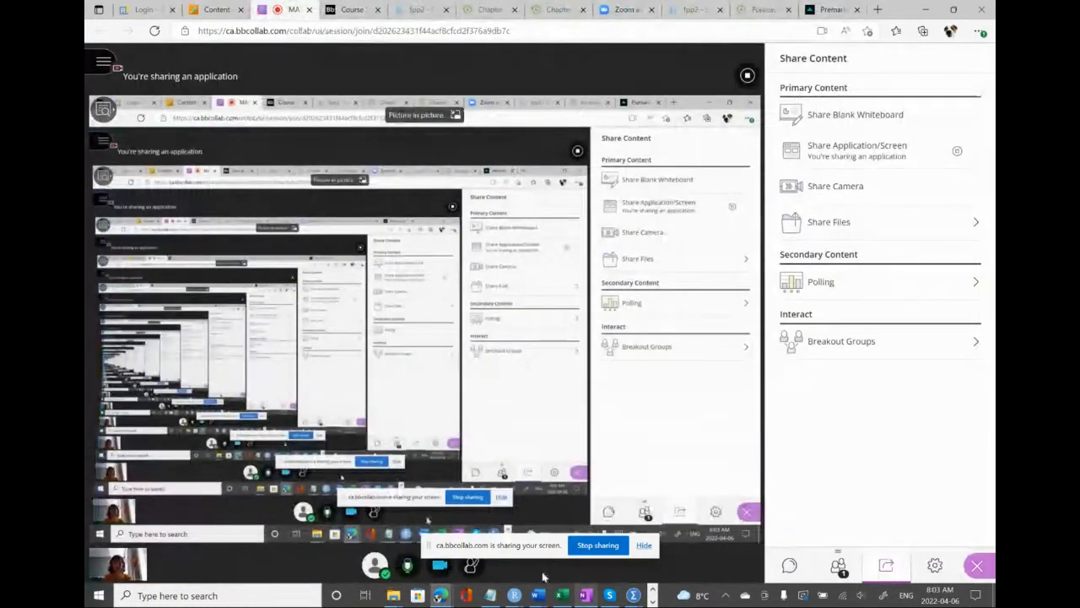
left_click(653, 593)
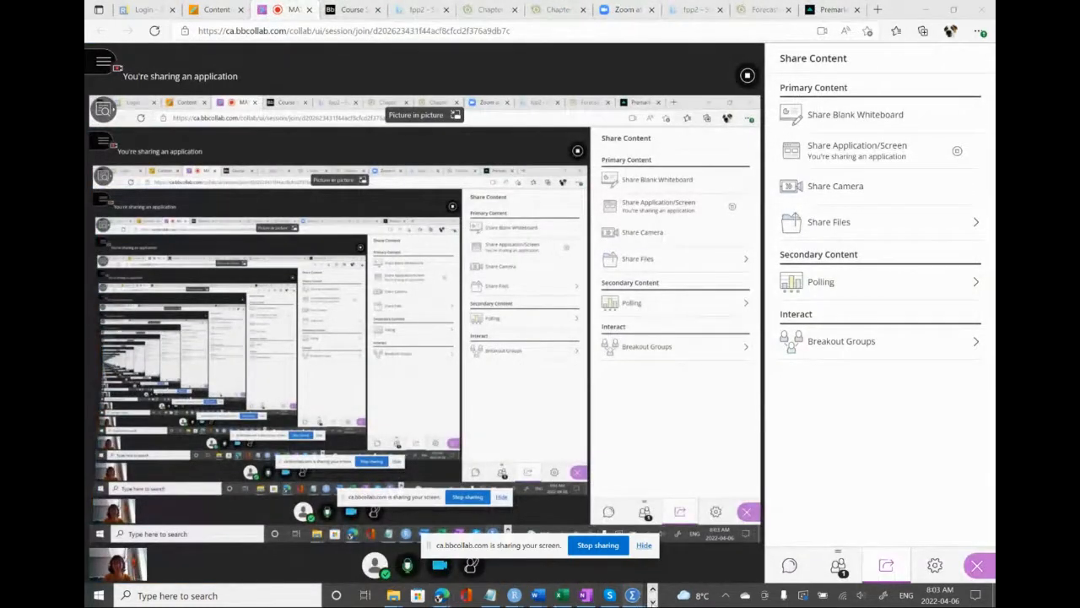
left_click(652, 598)
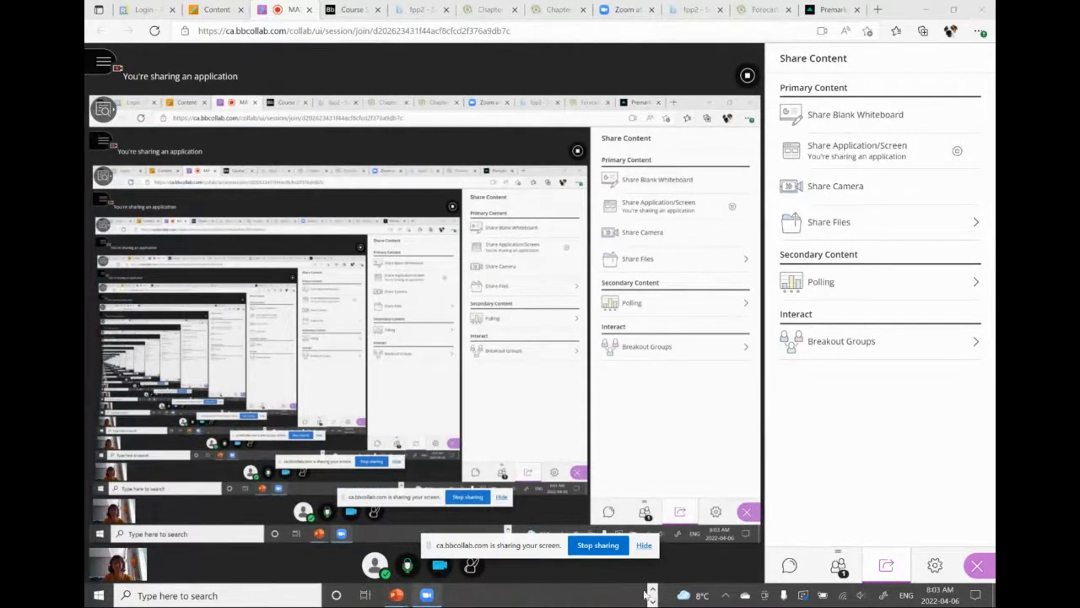
Load the mail.georgebrown.ca Outlook login page in a new browser tab
left_click(877, 9)
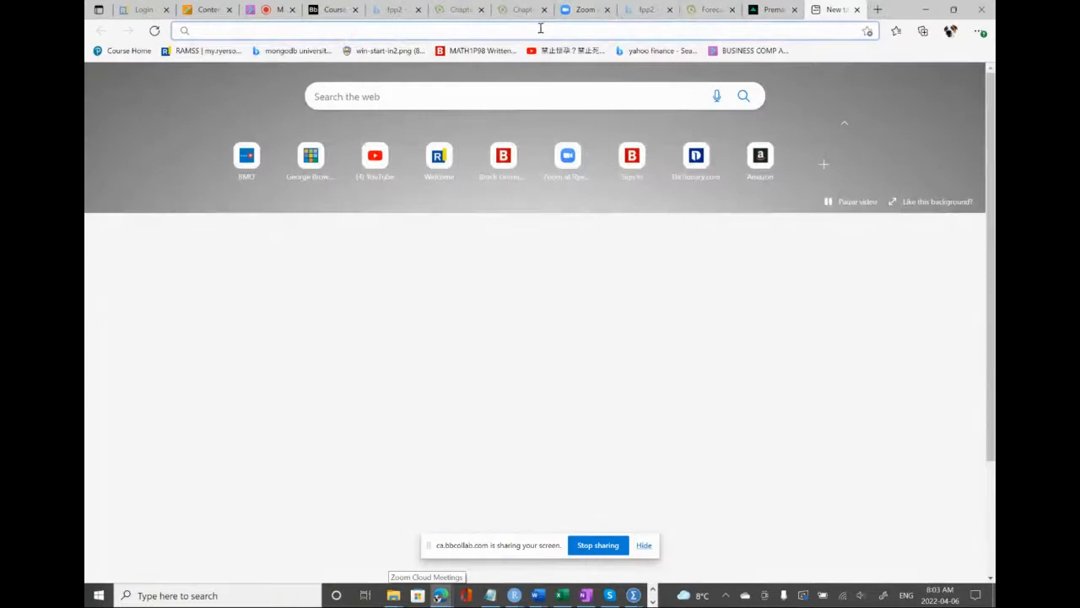
left_click(528, 29)
type("mail")
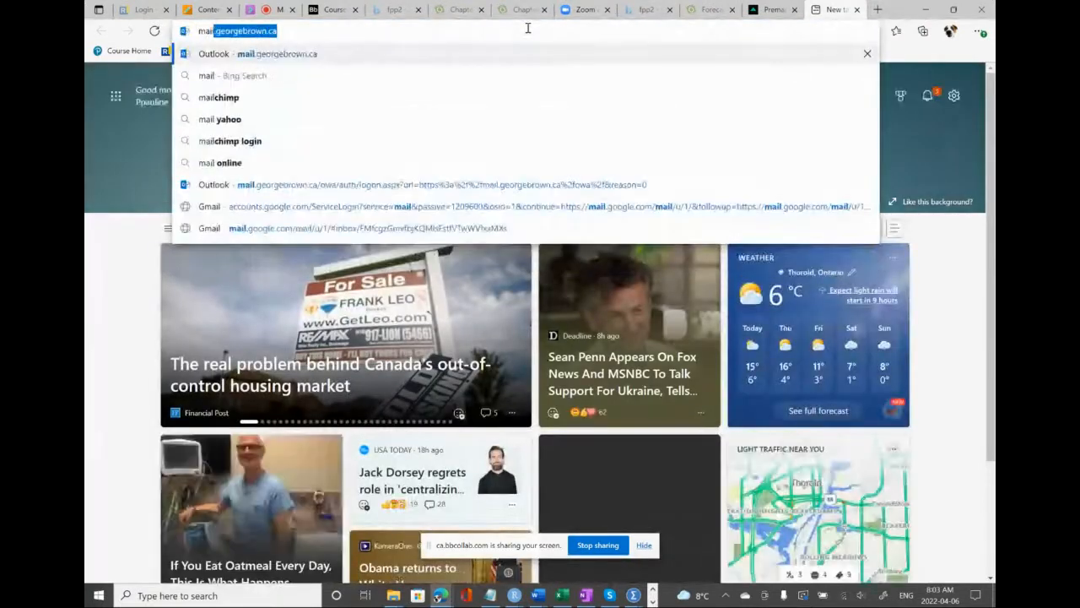
key("Return")
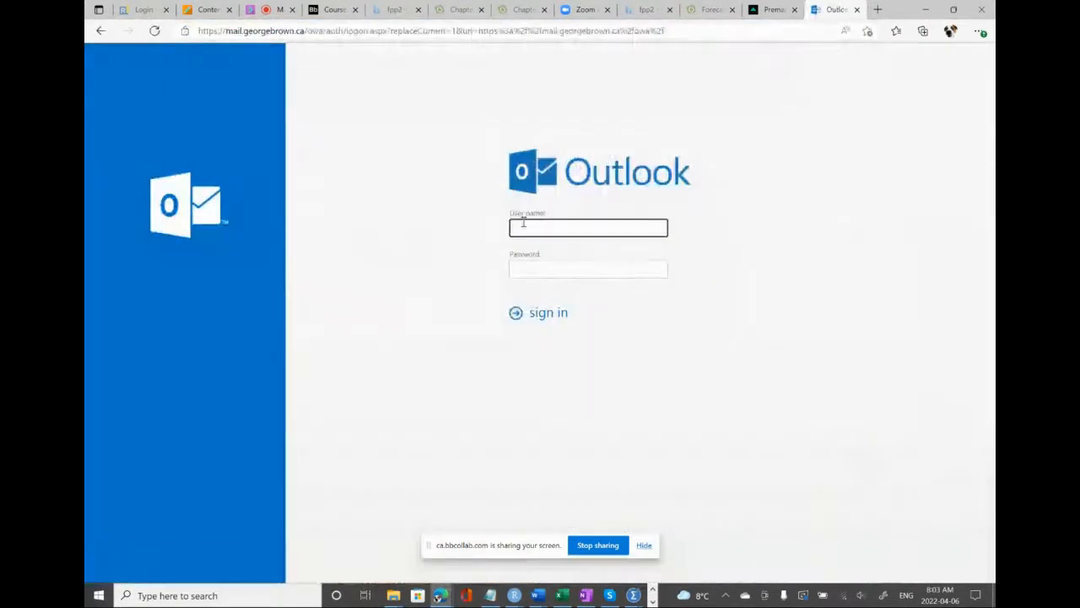
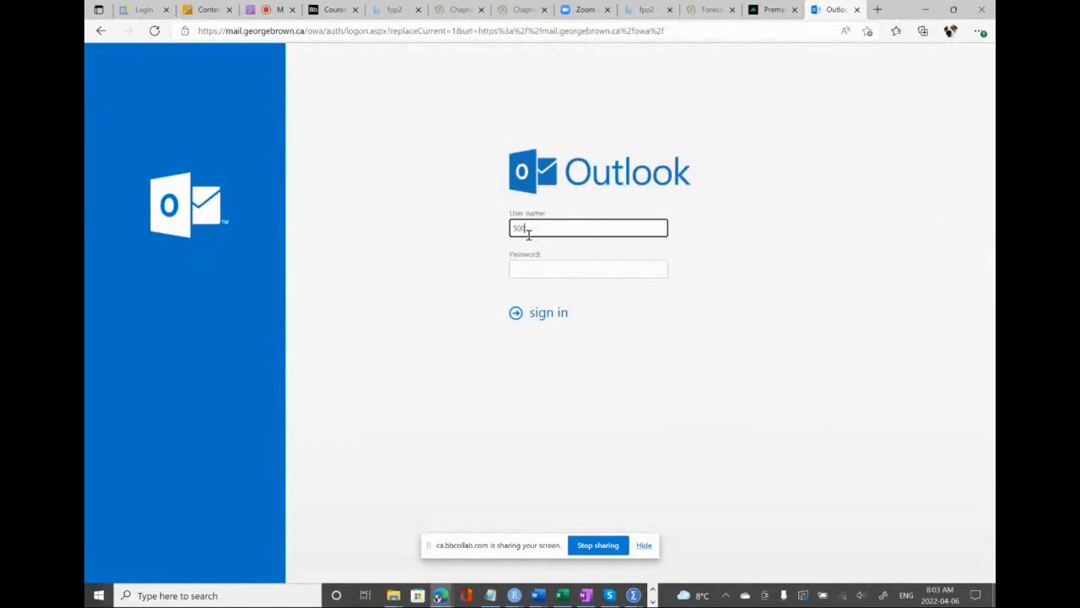
Sign in to Outlook with the account user name and password, and decline to have the browser save the password
left_click(517, 270)
type("****")
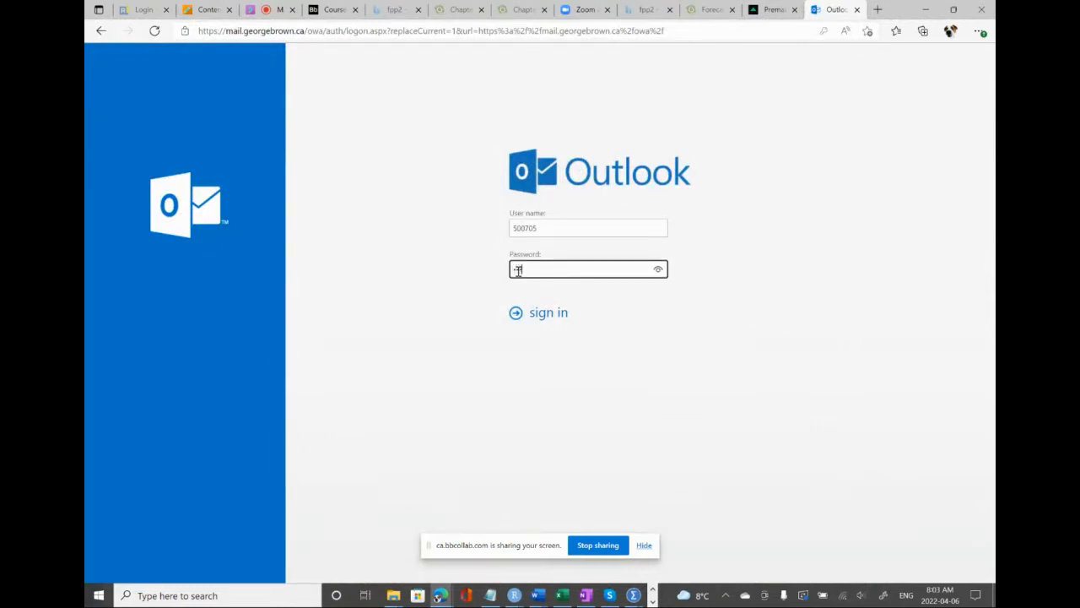
type("********")
left_click(547, 317)
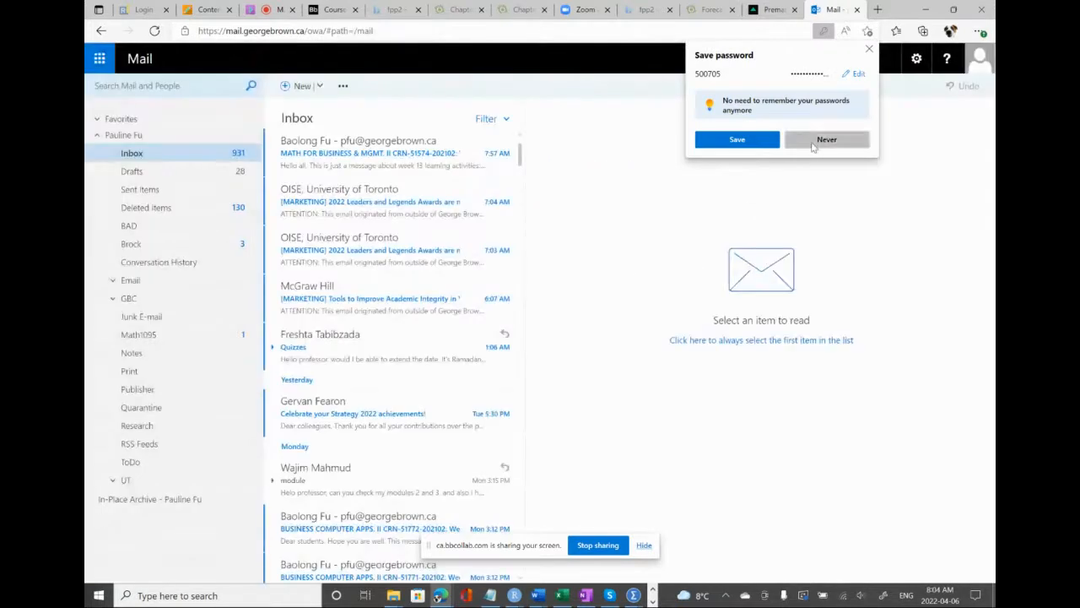
left_click(810, 141)
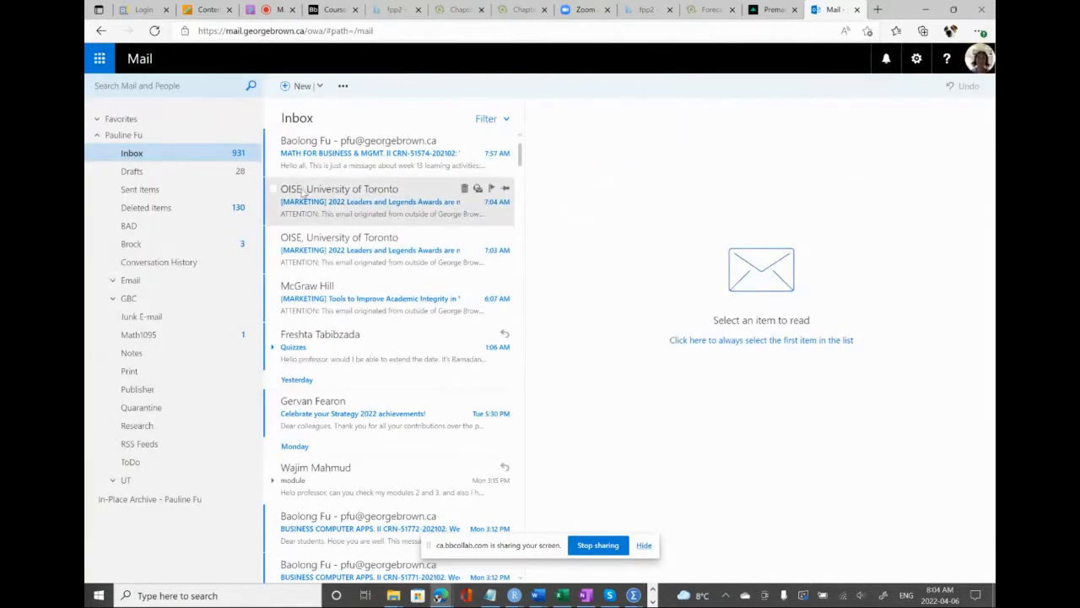
Delete the two OISE, University of Toronto marketing emails and the McGraw Hill marketing email from the Inbox
left_click(274, 210)
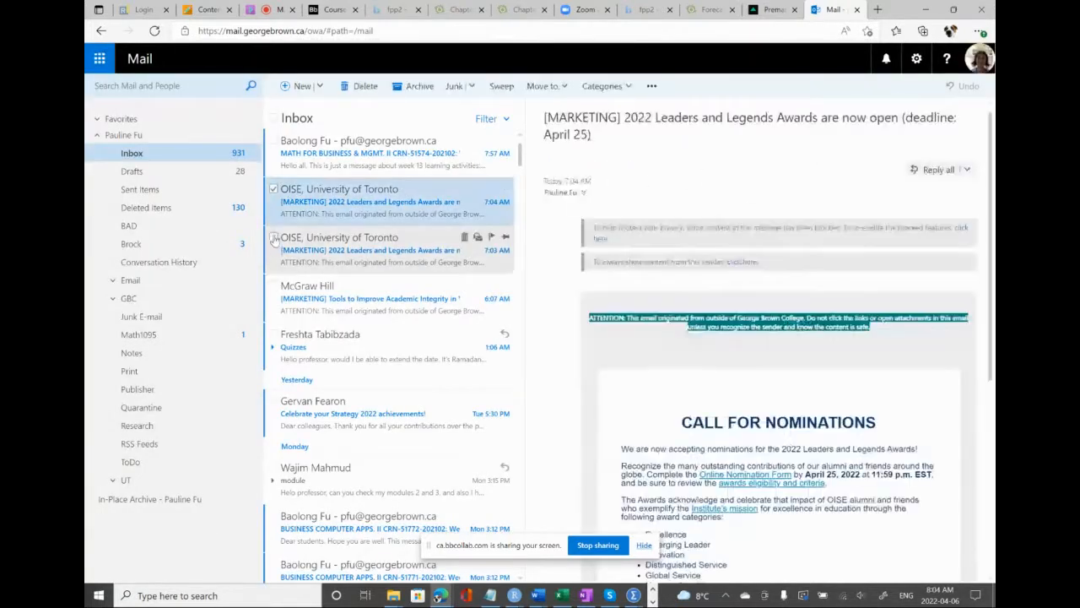
left_click(275, 238)
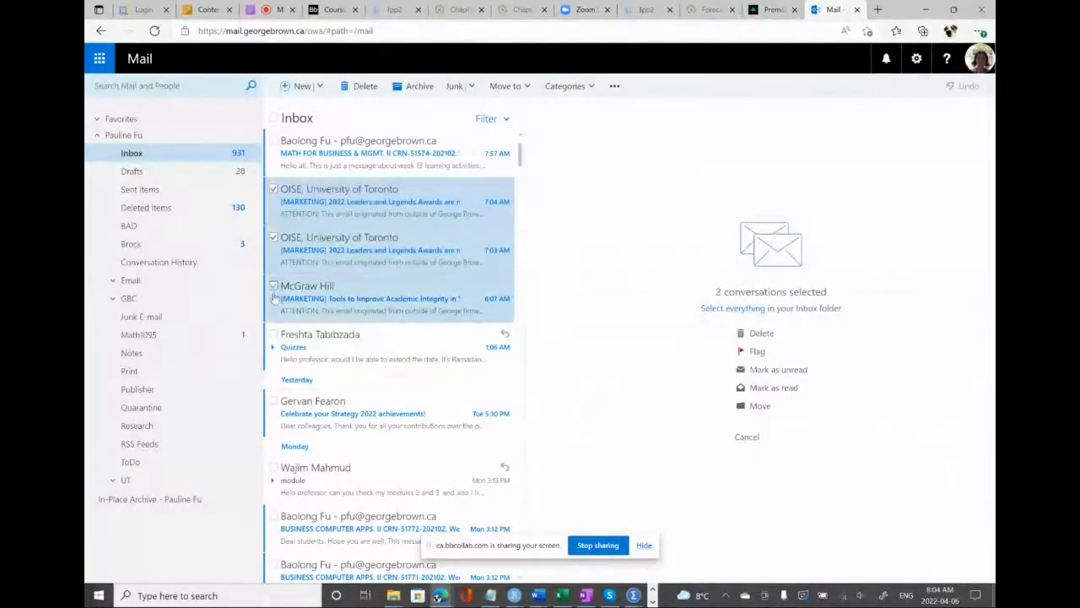
left_click(274, 287)
left_click(761, 334)
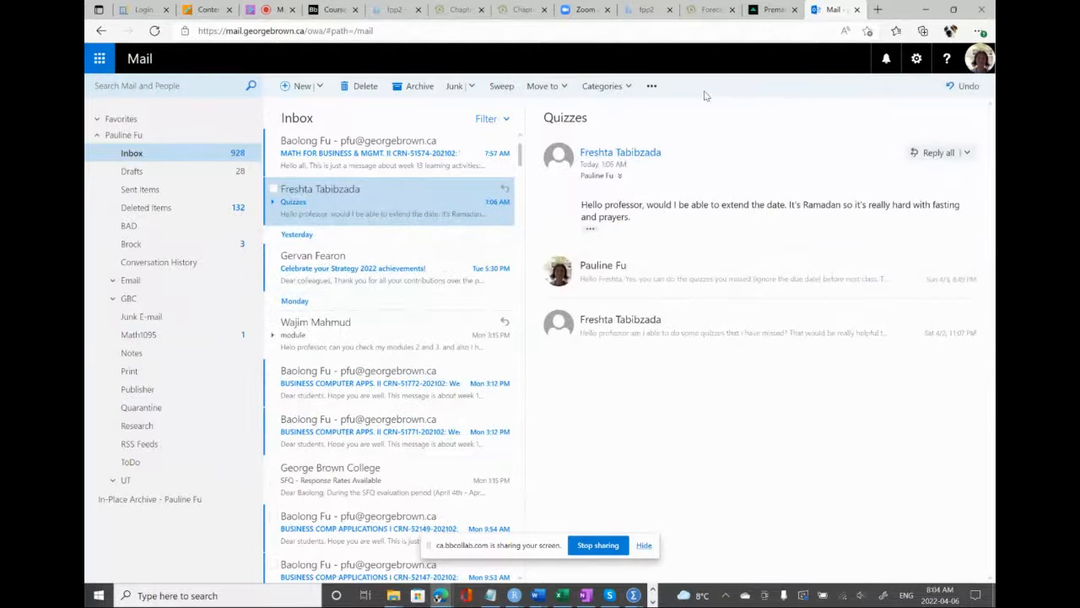
Check the Collaborate session, then return to Blackboard and leave the open math course for the Messages overview
left_click(284, 12)
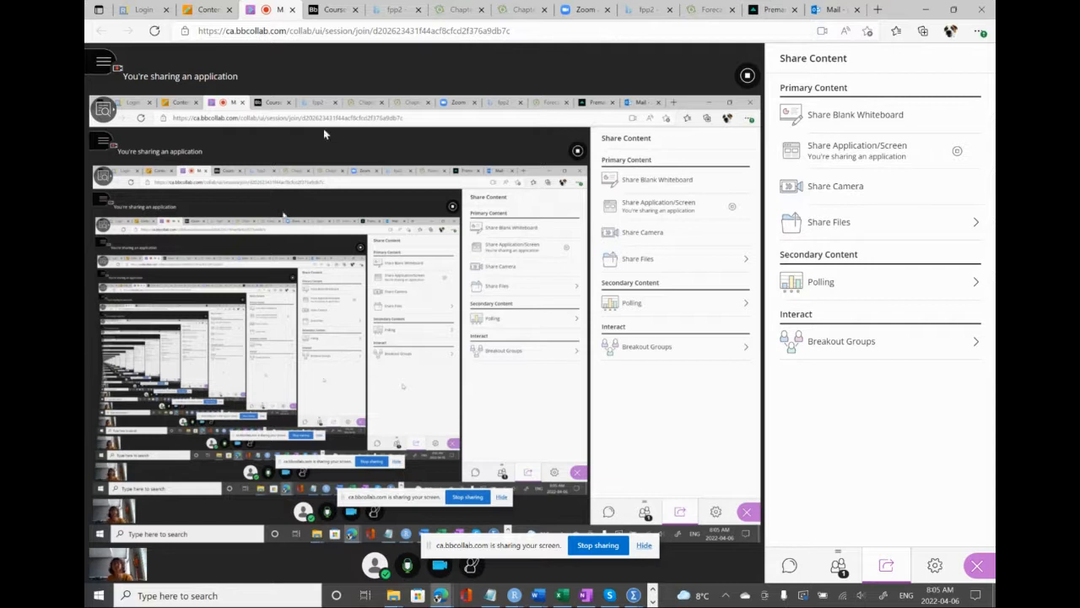
left_click(198, 10)
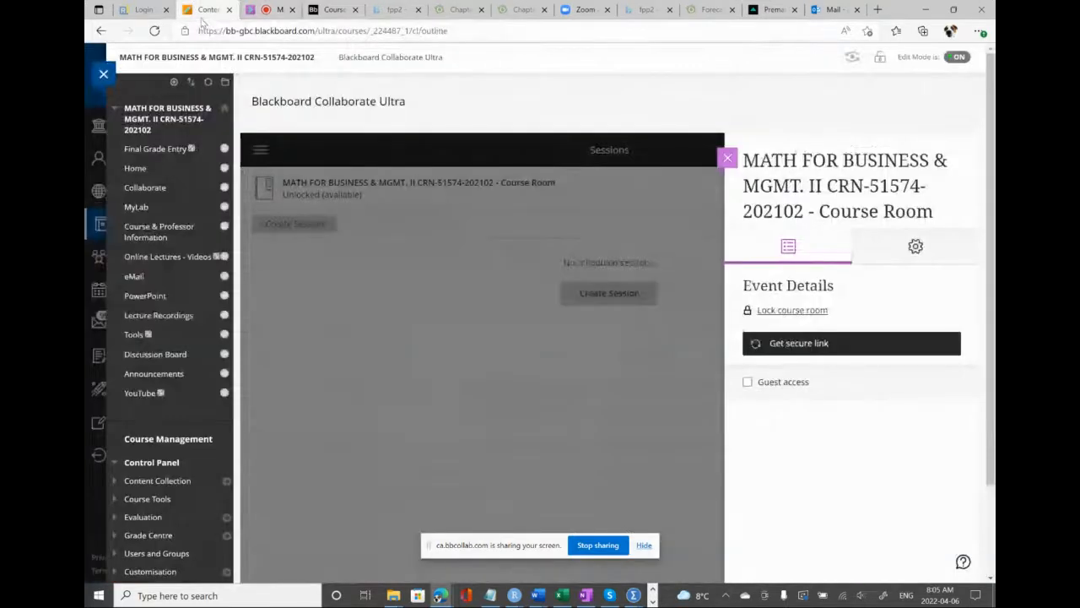
left_click(103, 74)
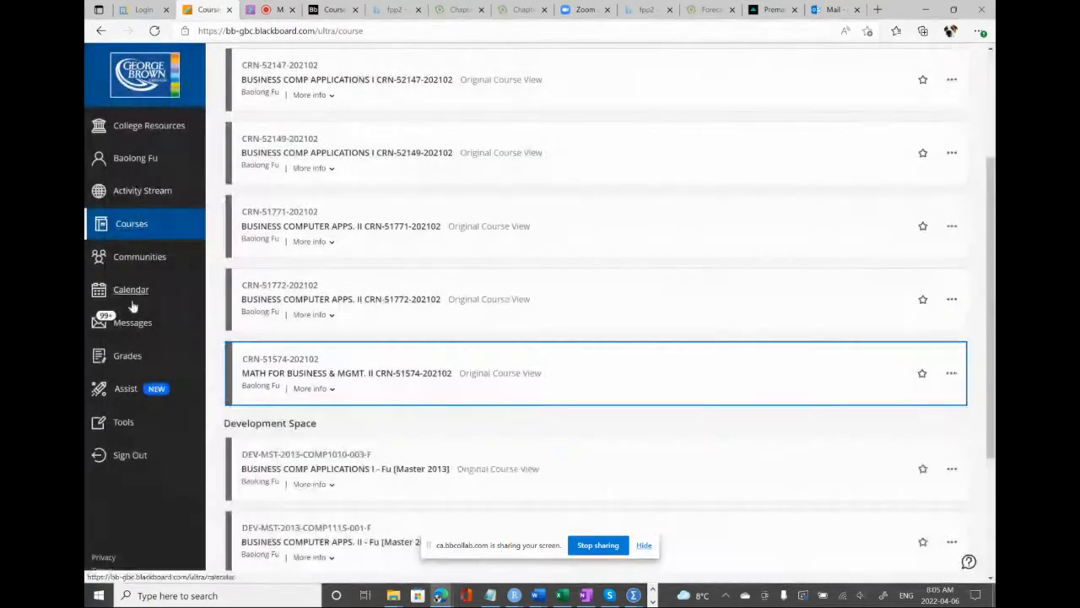
left_click(141, 330)
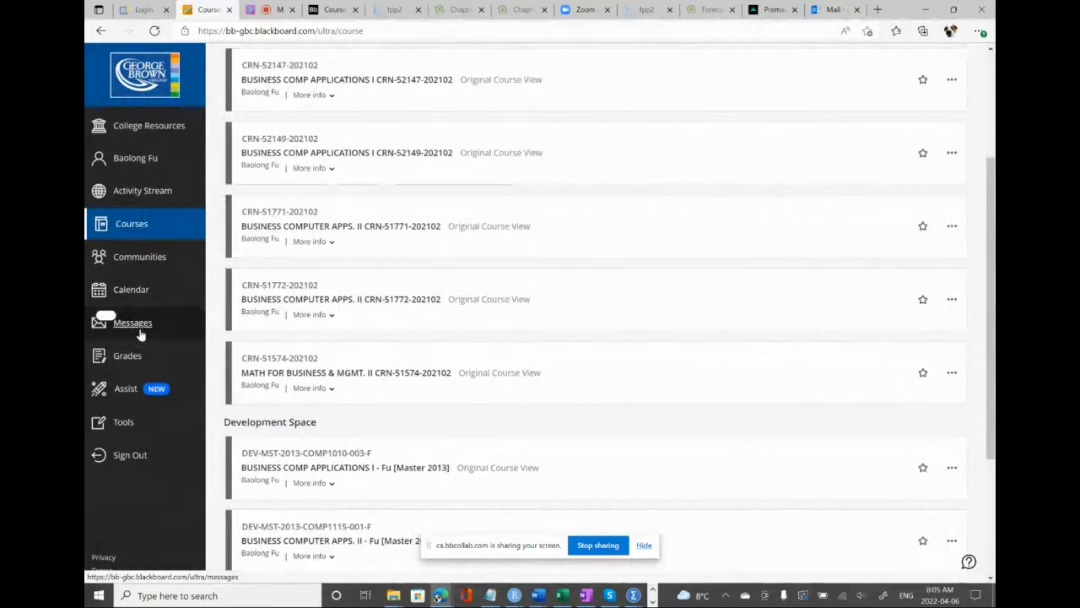
scroll(350, 363, "down", 2)
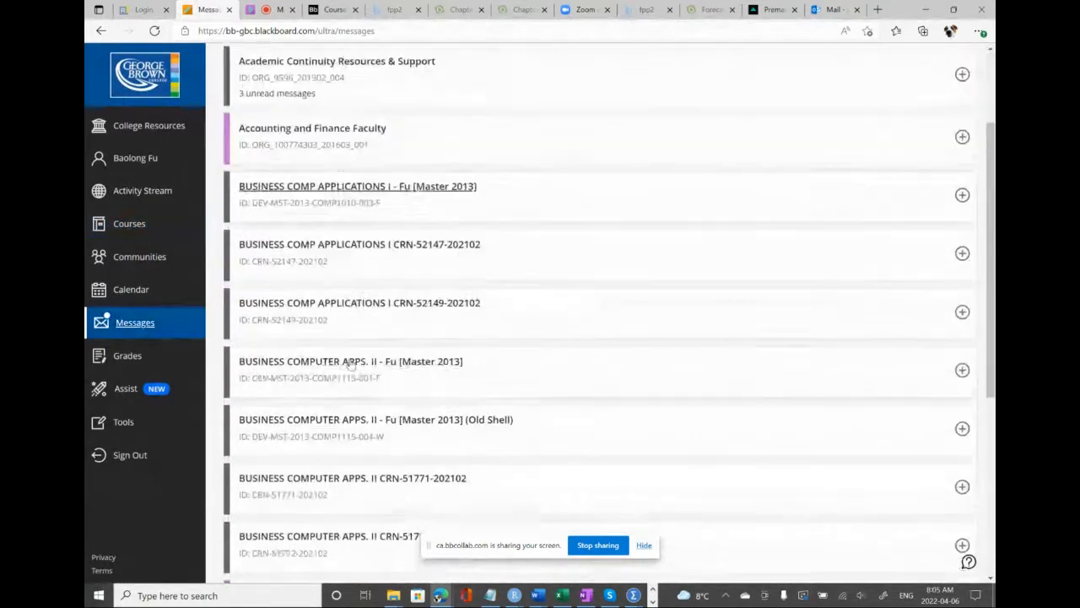
scroll(350, 363, "down", 1)
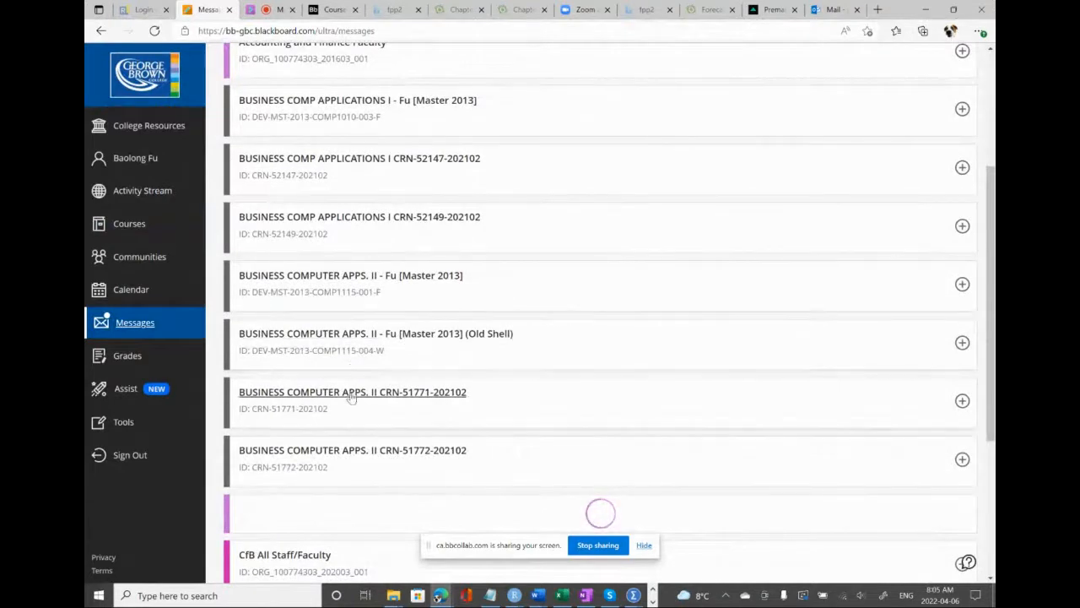
scroll(352, 397, "down", 2)
scroll(352, 397, "up", 4)
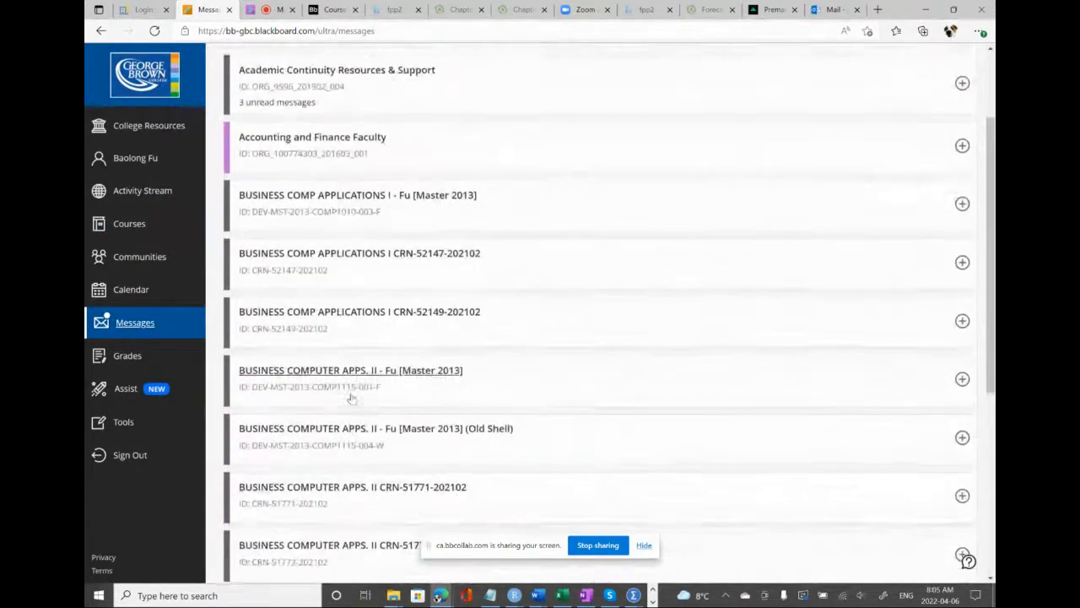
scroll(353, 398, "down", 1)
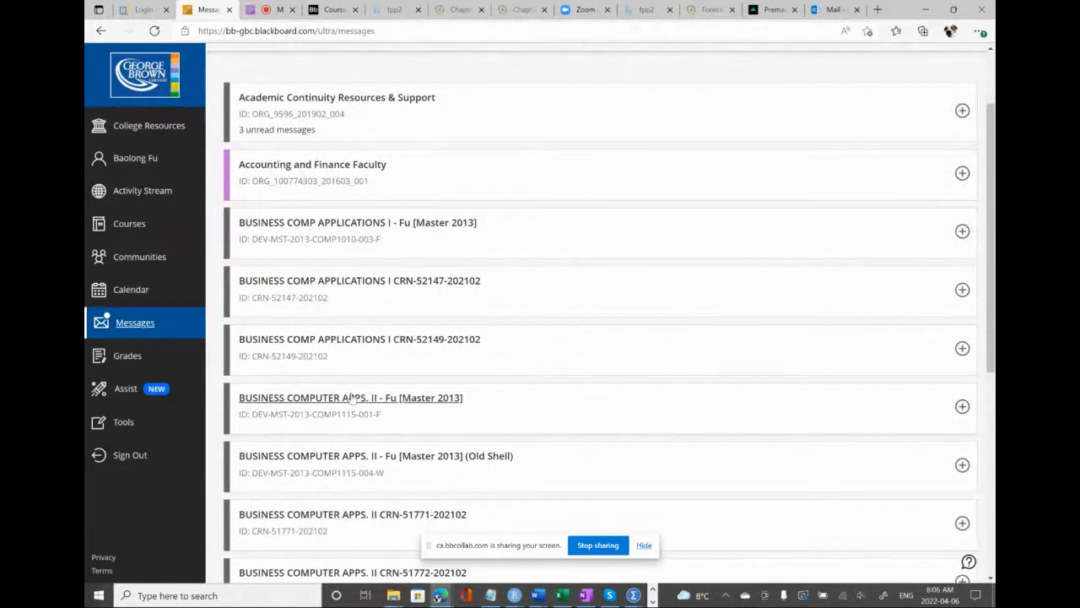
scroll(352, 397, "down", 2)
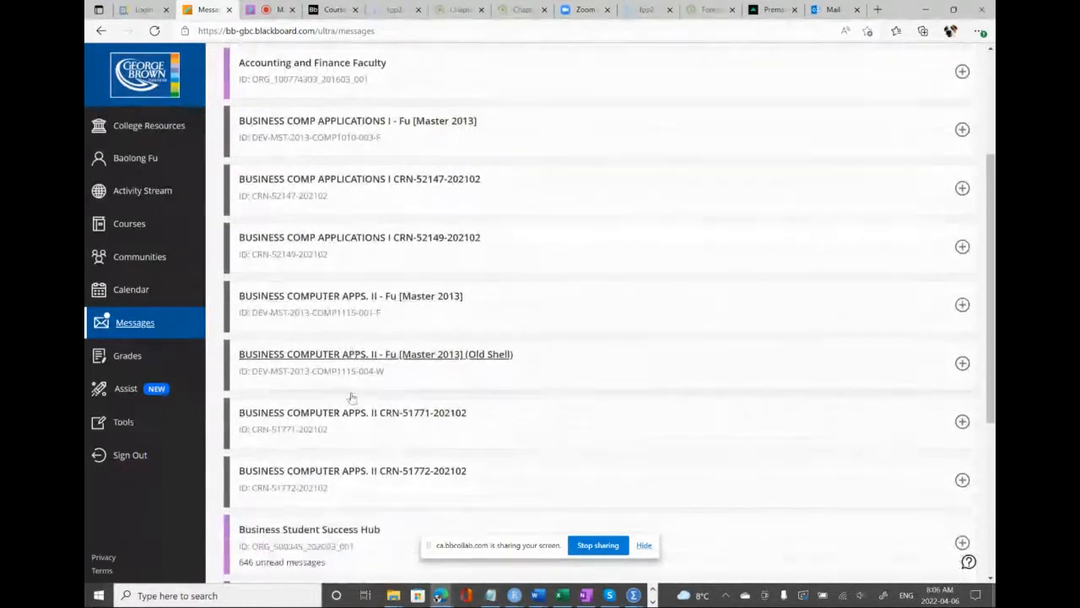
scroll(352, 397, "down", 5)
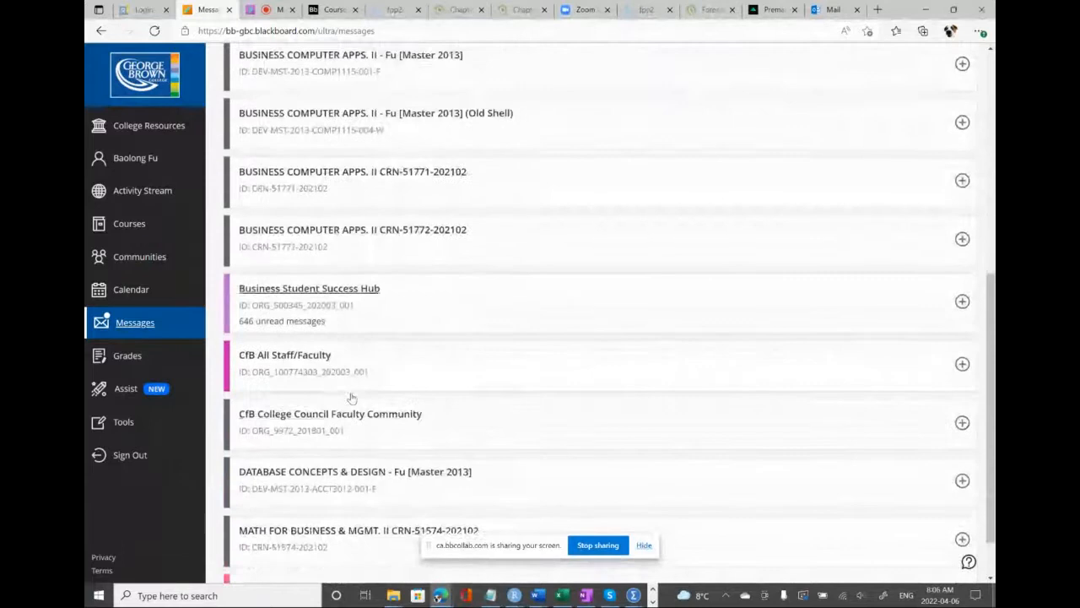
scroll(352, 398, "down", 1)
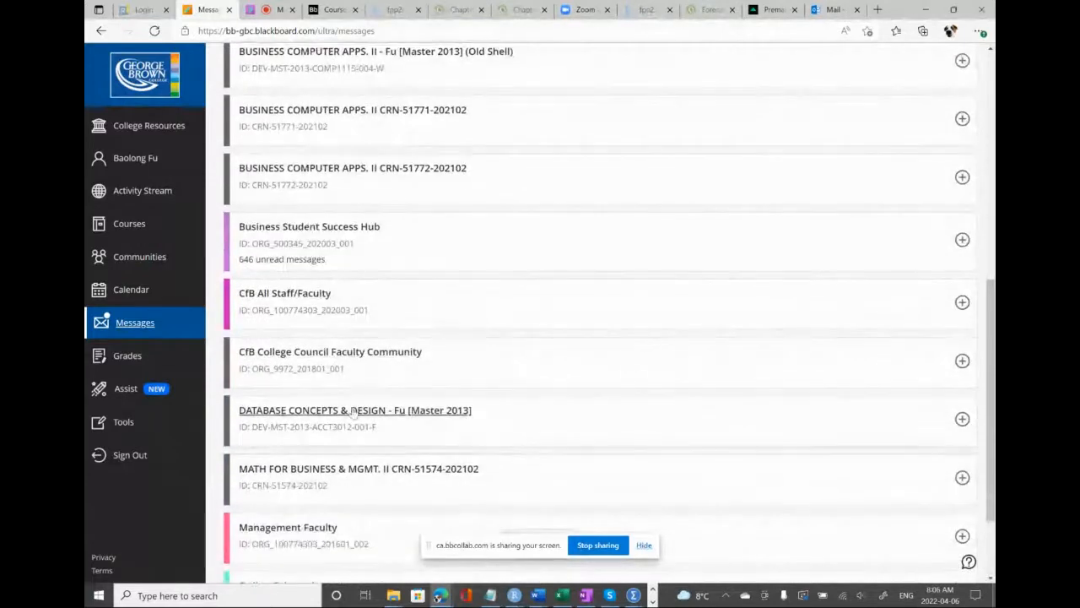
left_click(341, 479)
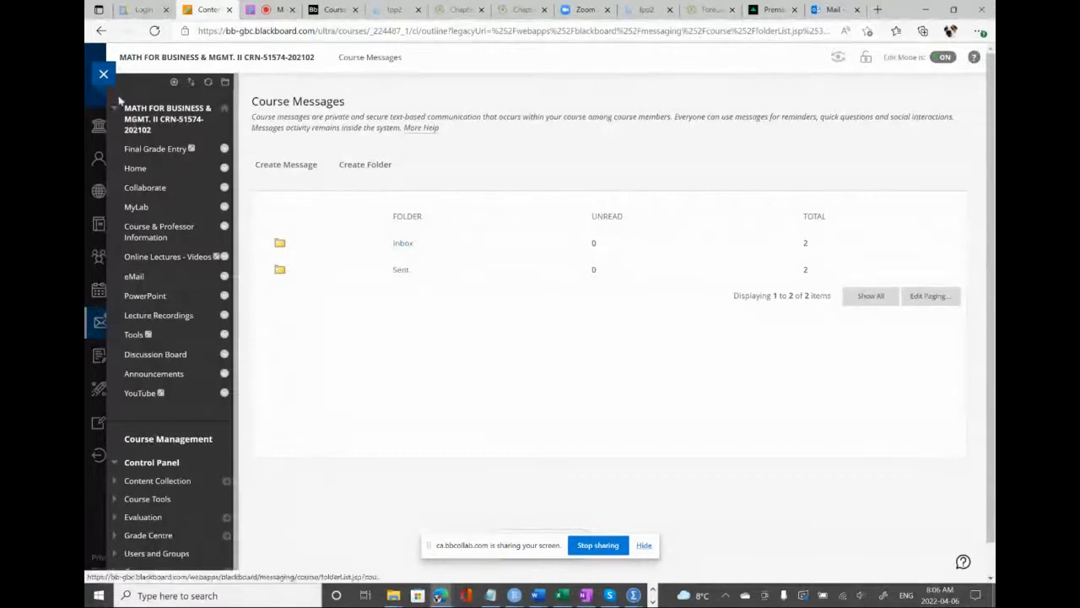
left_click(103, 74)
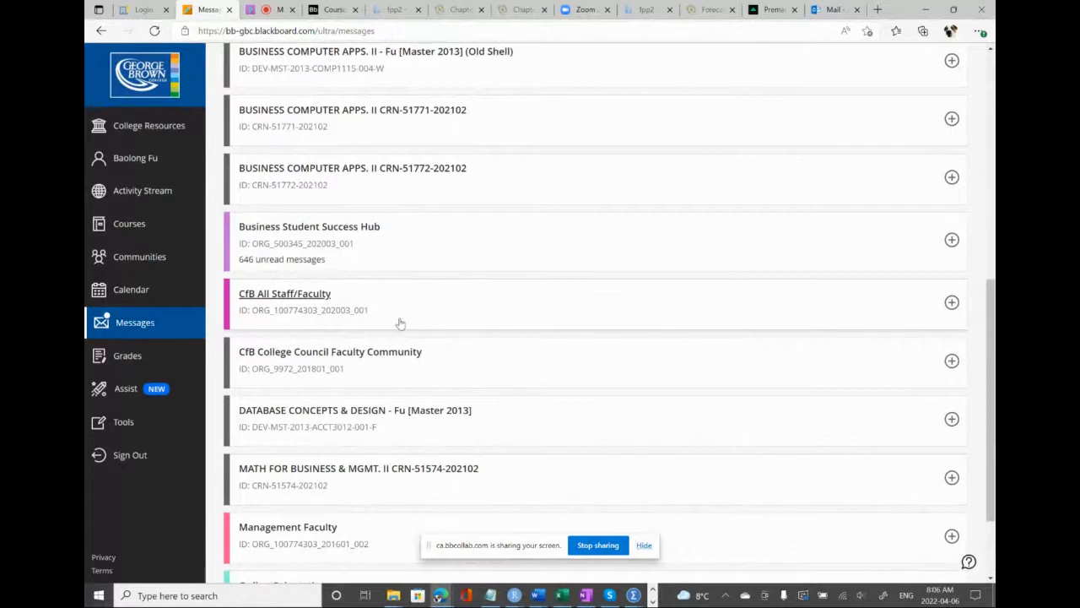
scroll(401, 323, "up", 6)
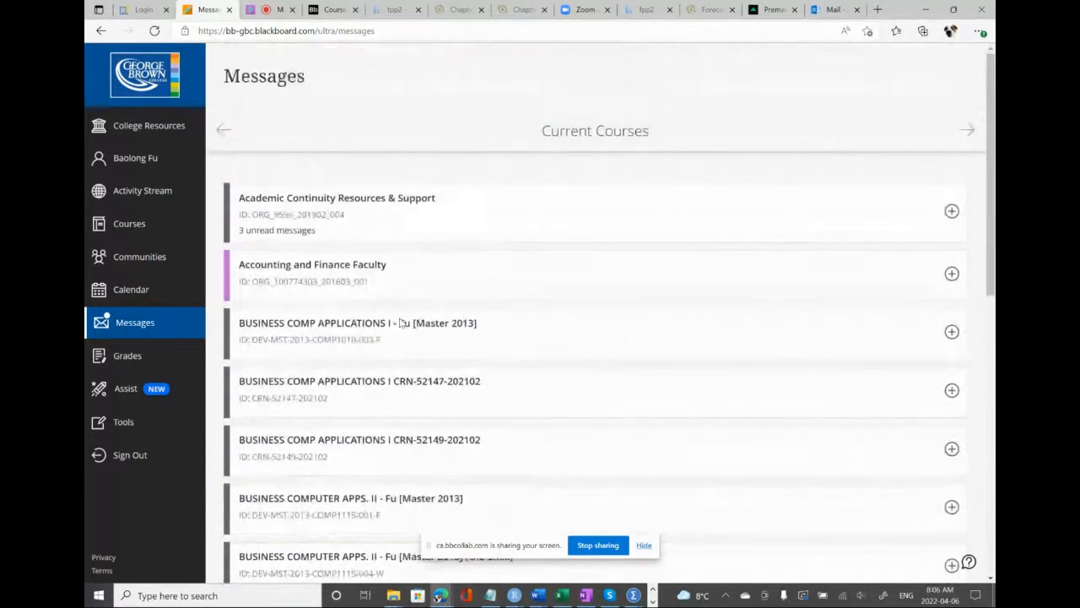
Return to the Collaborate session and send the reply "how are you?" in the Everyone chat
left_click(276, 10)
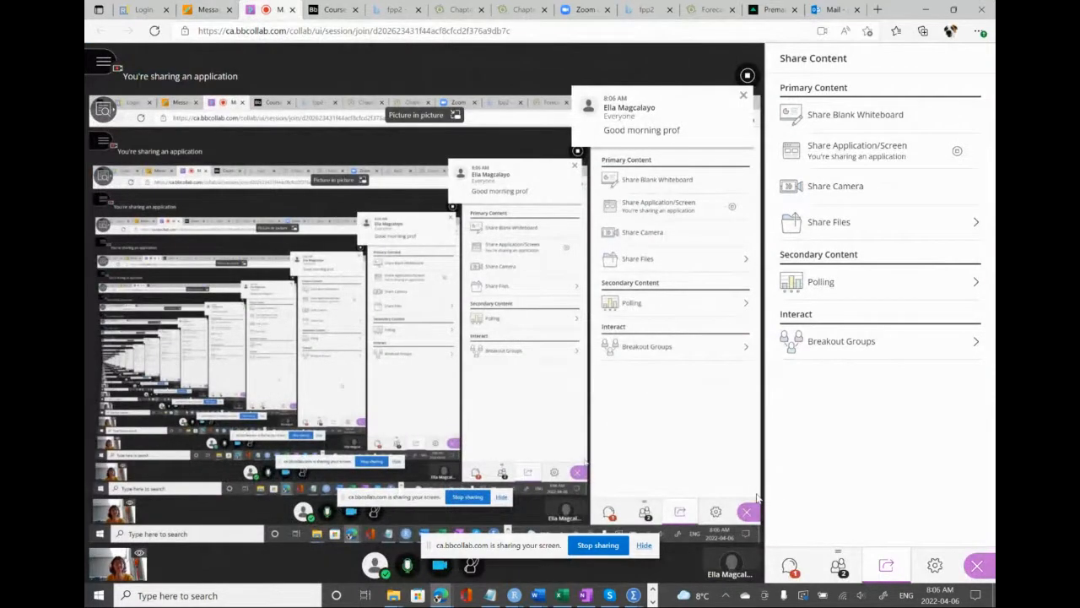
left_click(789, 564)
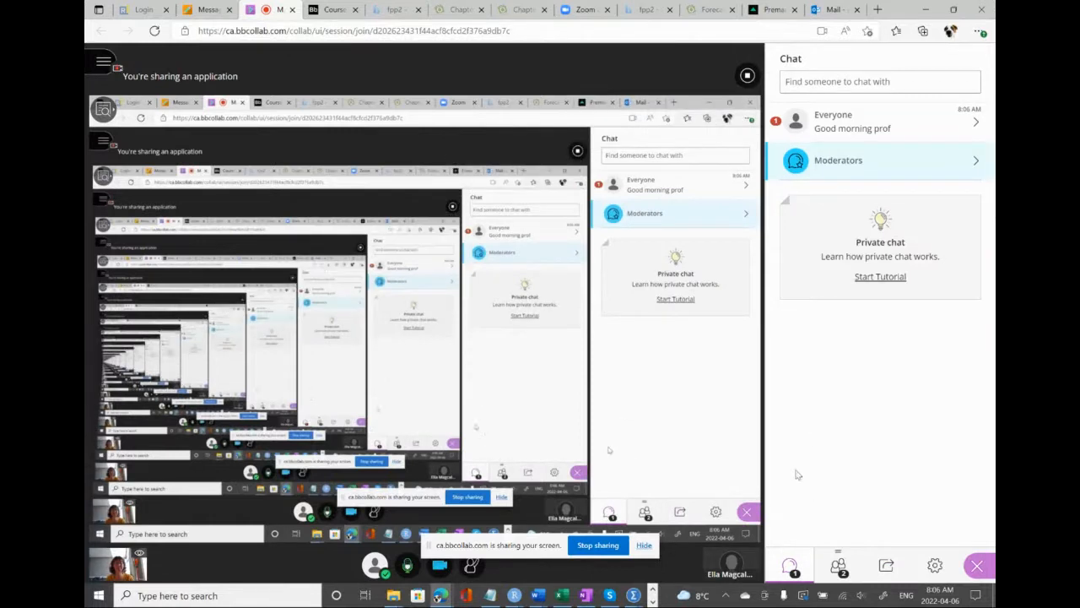
left_click(845, 135)
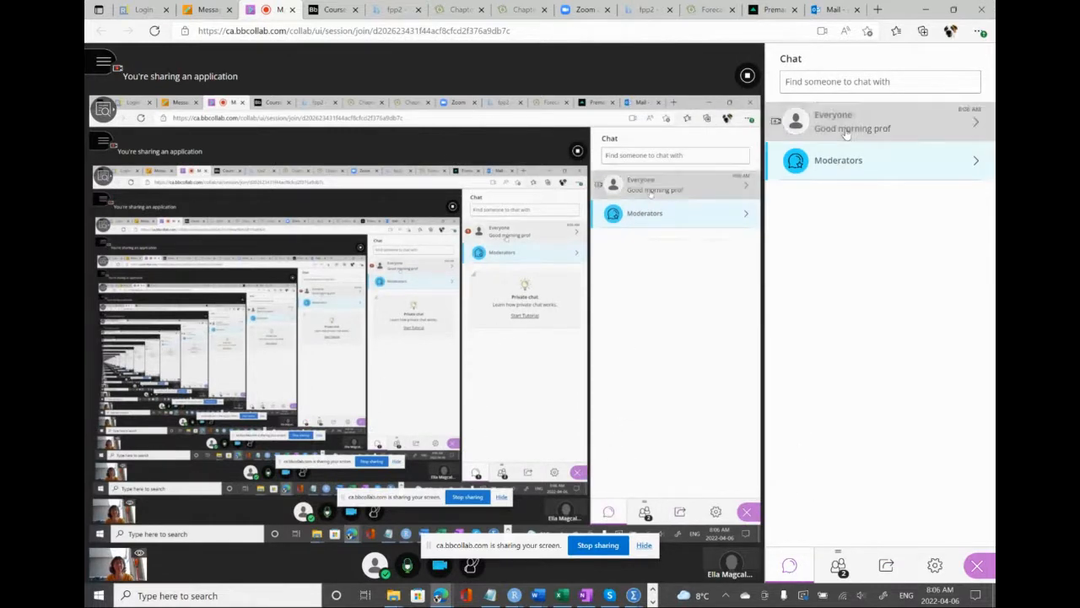
double_click(846, 135)
left_click(798, 508)
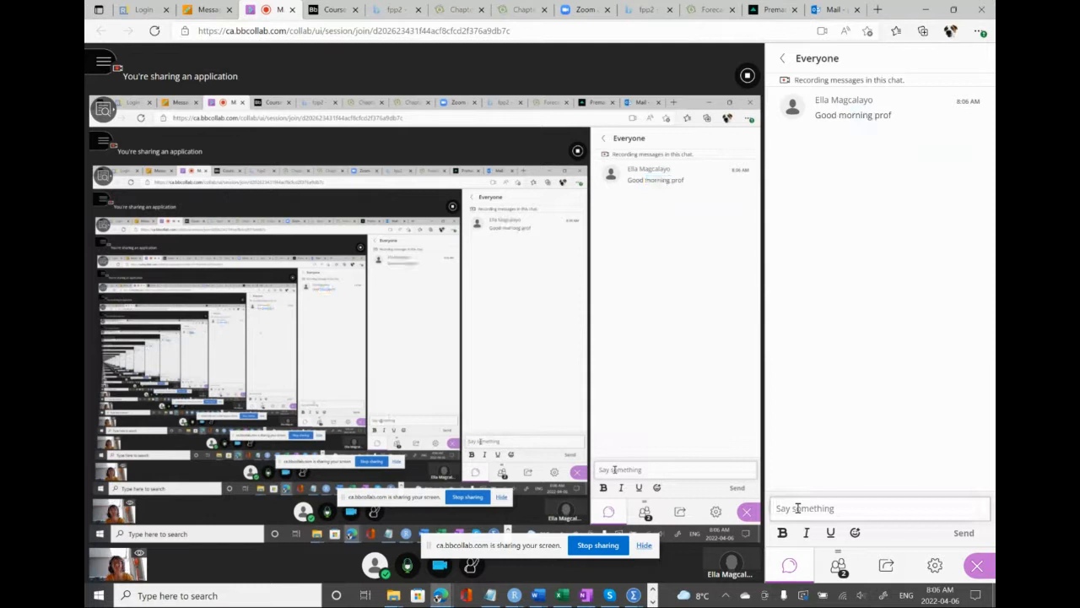
type("how are you")
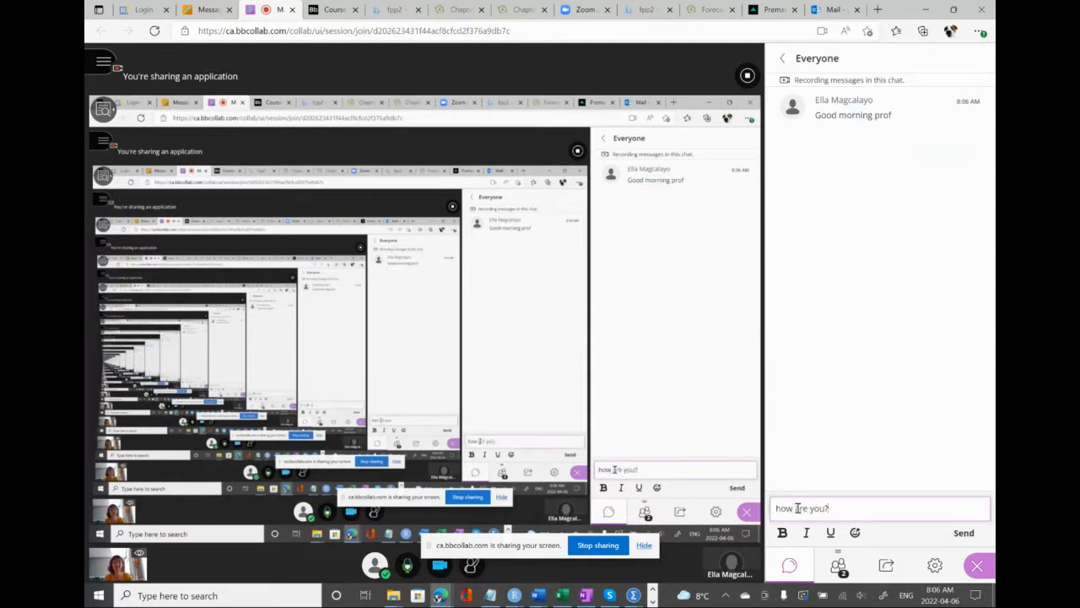
type("?")
key("Return")
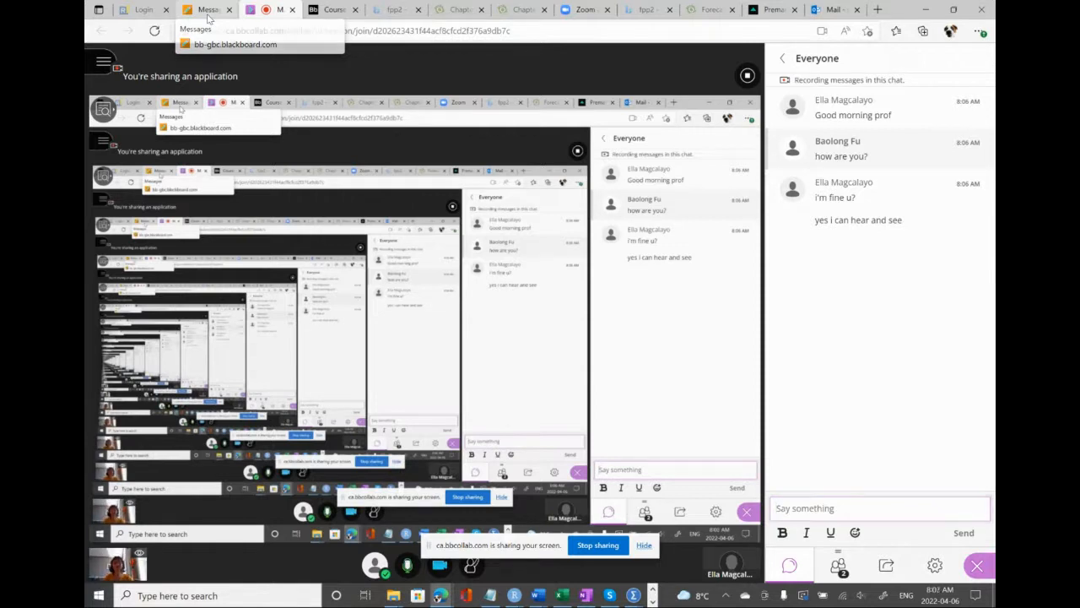
Review the week 13 topics and weights in the Learning Schedule table of the course schedule document
left_click(207, 11)
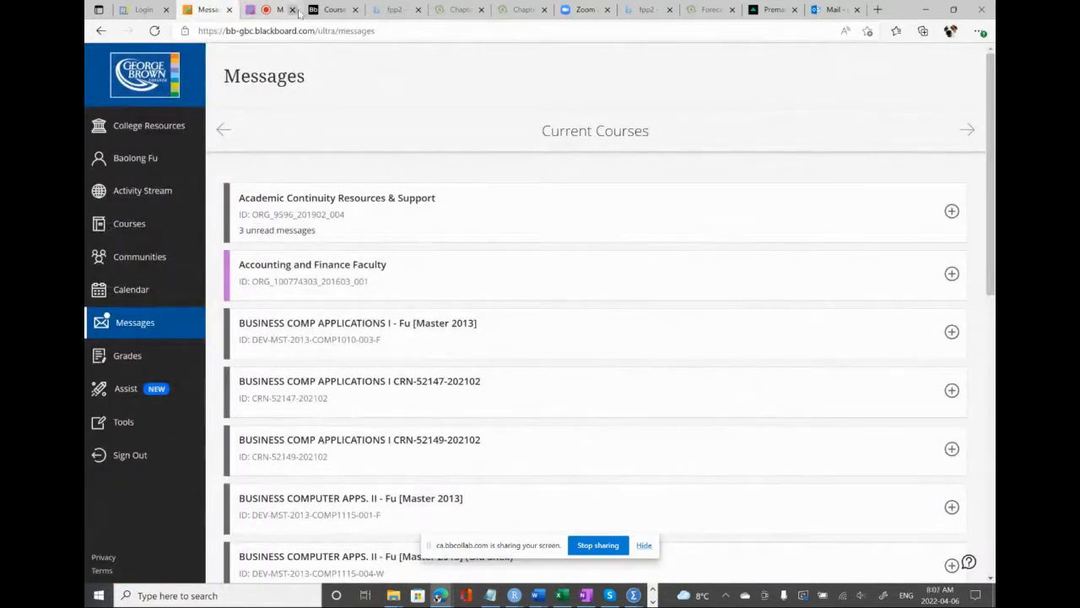
left_click(334, 12)
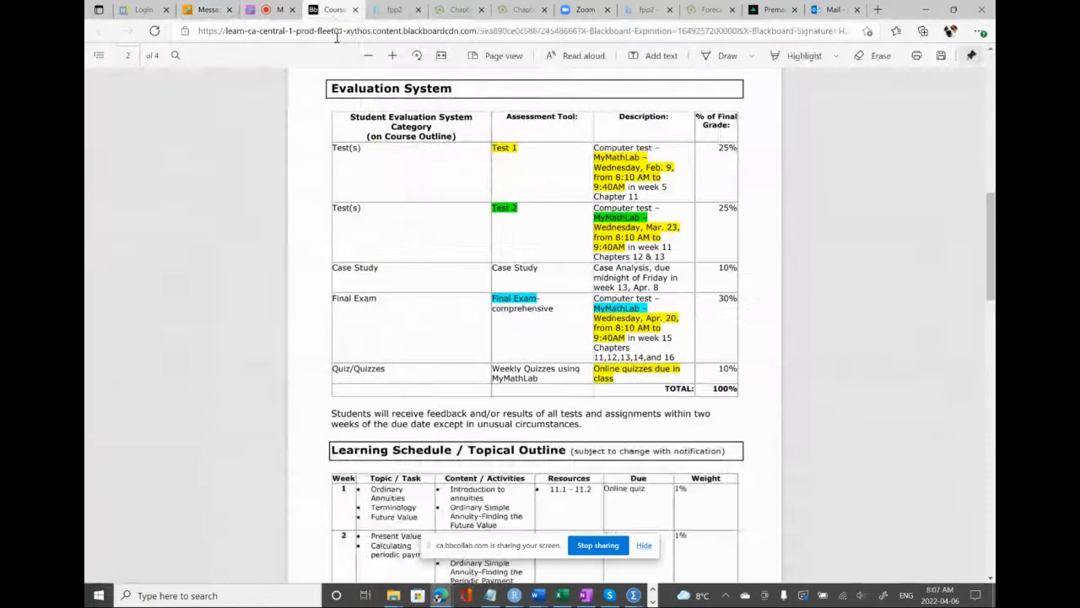
scroll(435, 241, "down", 10)
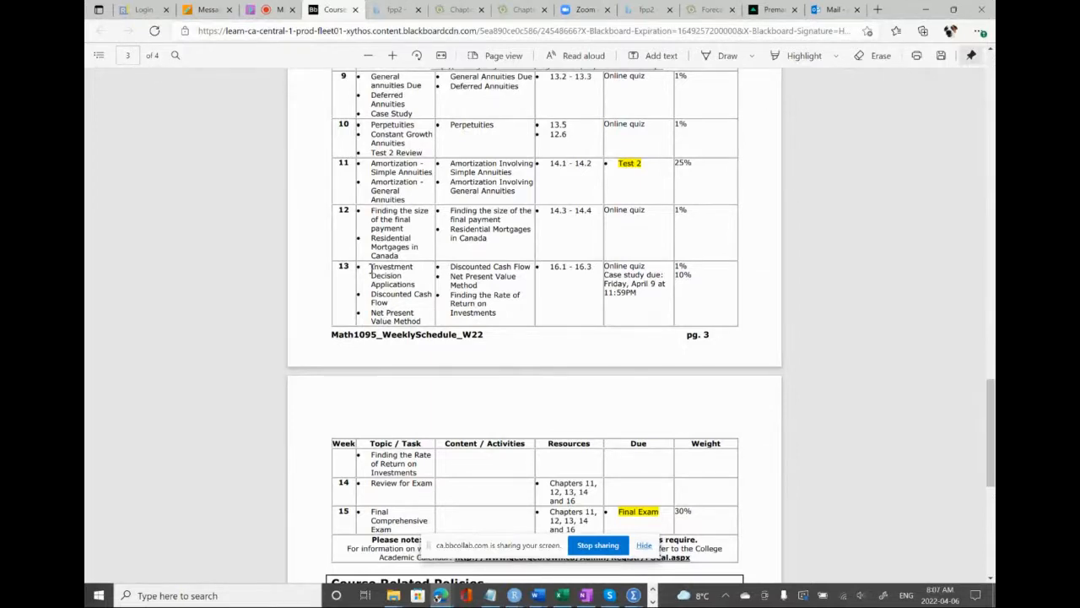
left_click_drag(370, 268, 420, 321)
left_click(373, 295)
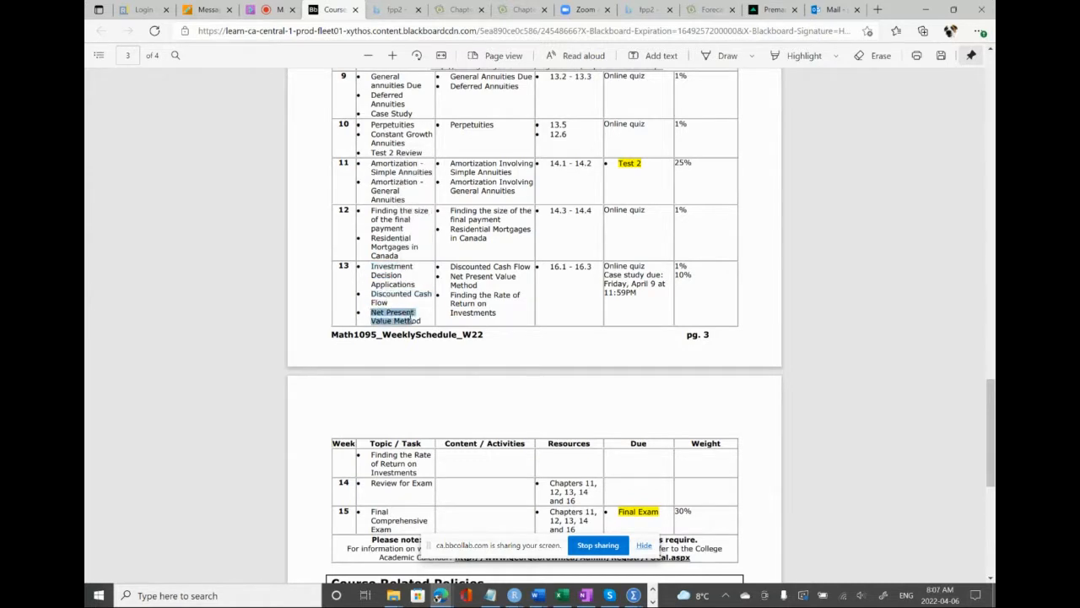
left_click(554, 304)
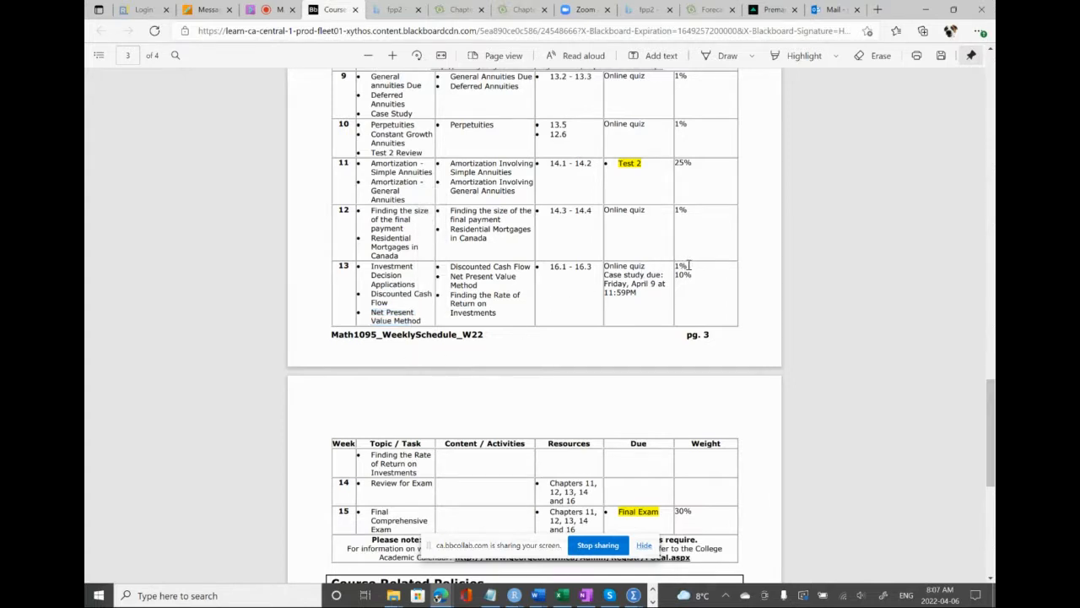
mouse_move(689, 265)
left_mouse_down()
mouse_move(667, 265)
mouse_move(685, 264)
left_mouse_up()
left_click_drag(692, 275, 673, 275)
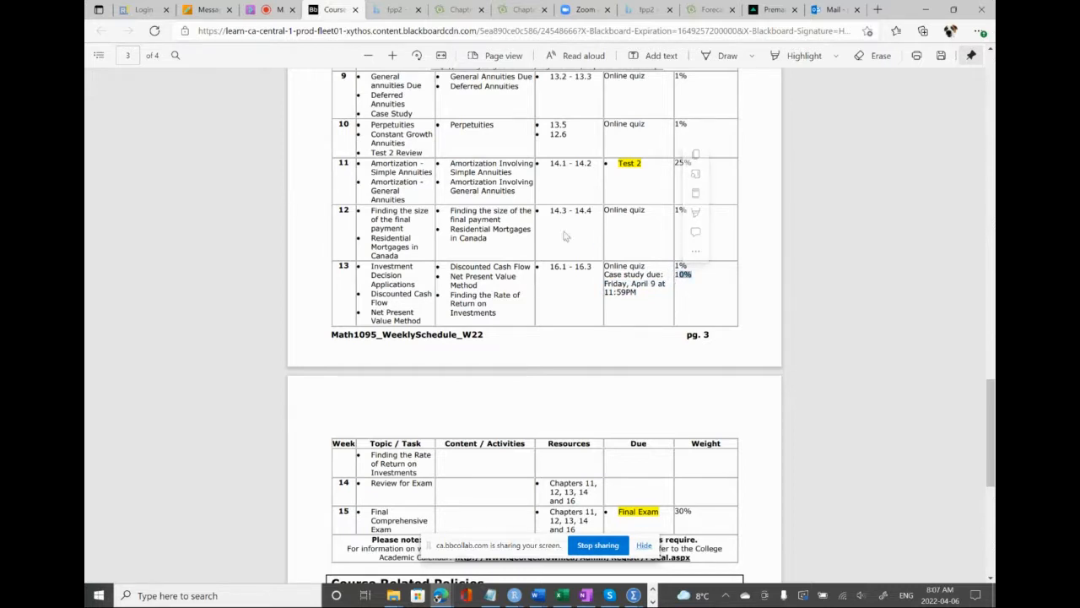
left_click(207, 10)
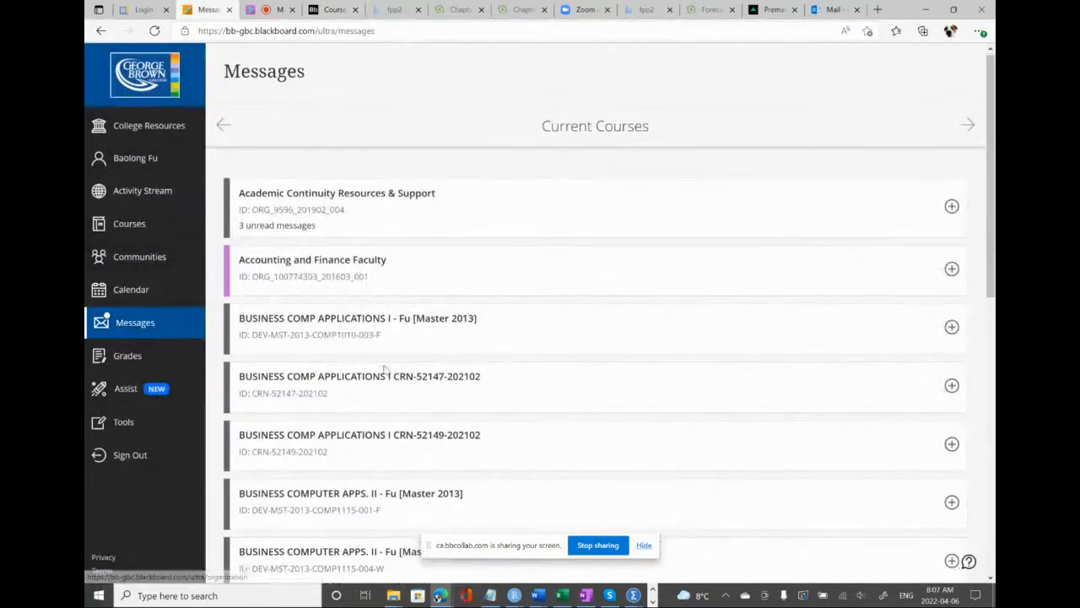
scroll(384, 372, "down", 3)
scroll(384, 371, "down", 1)
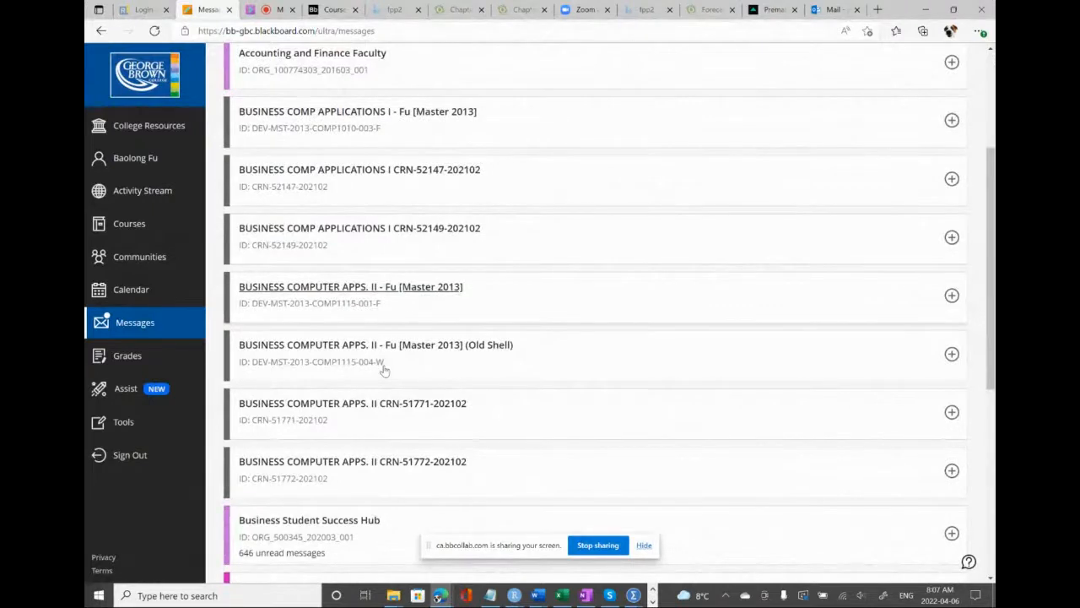
scroll(384, 370, "down", 2)
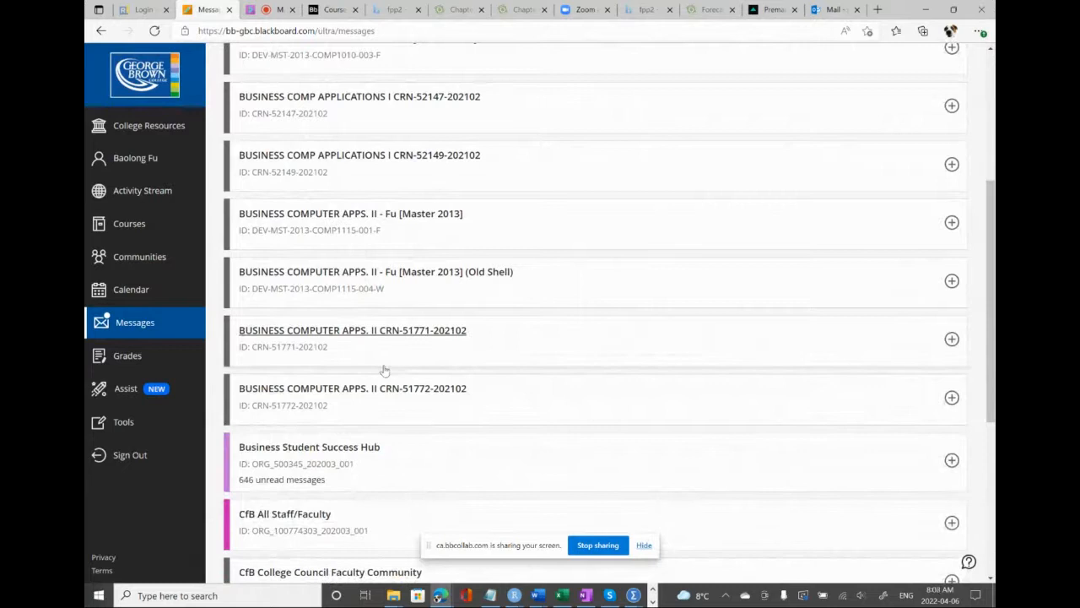
scroll(384, 369, "up", 3)
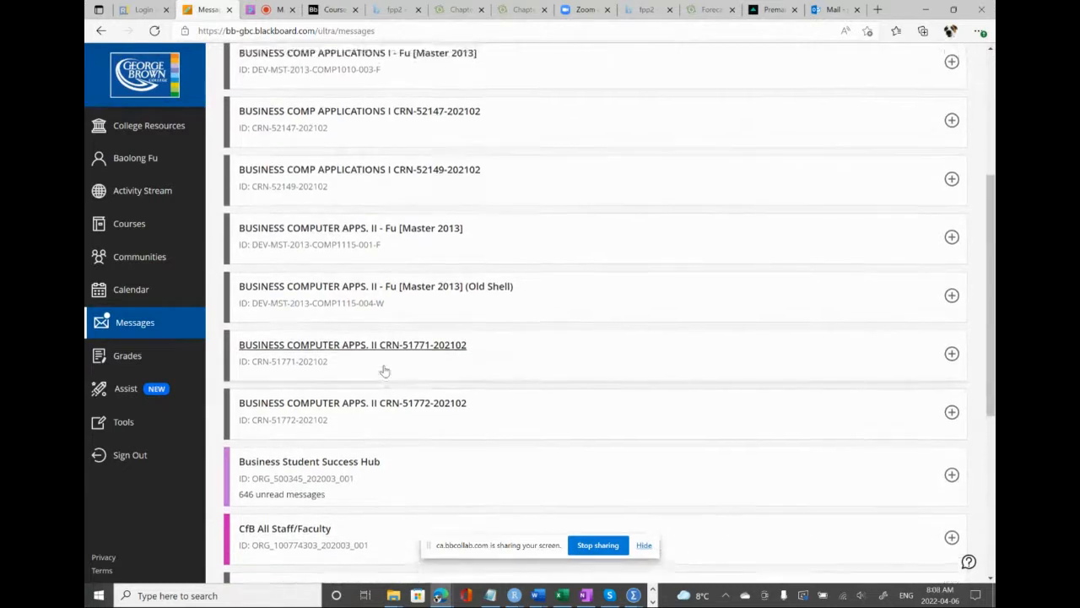
scroll(384, 370, "down", 5)
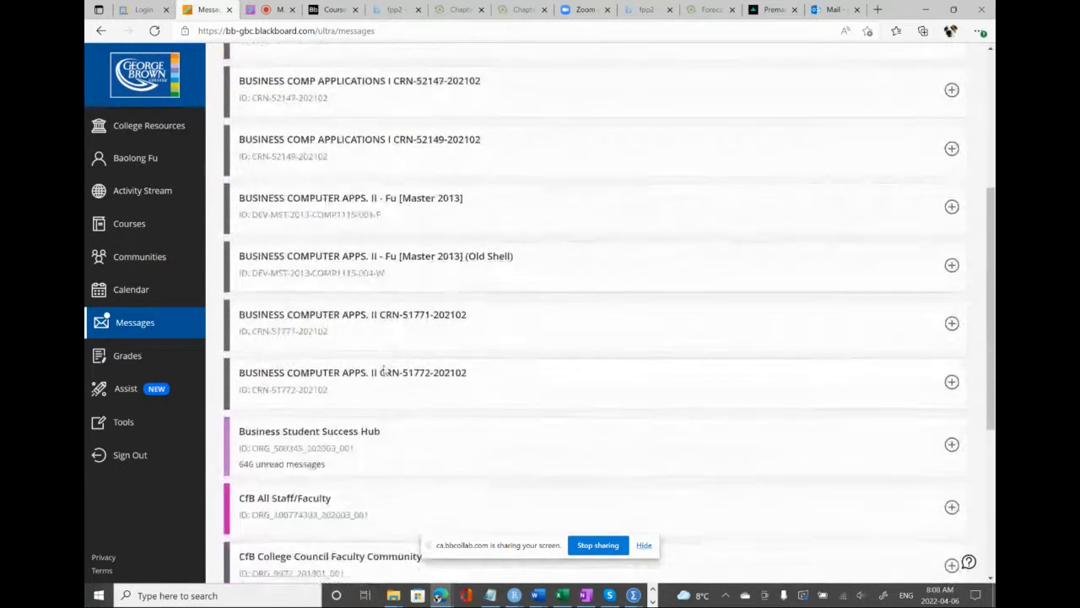
scroll(384, 369, "down", 3)
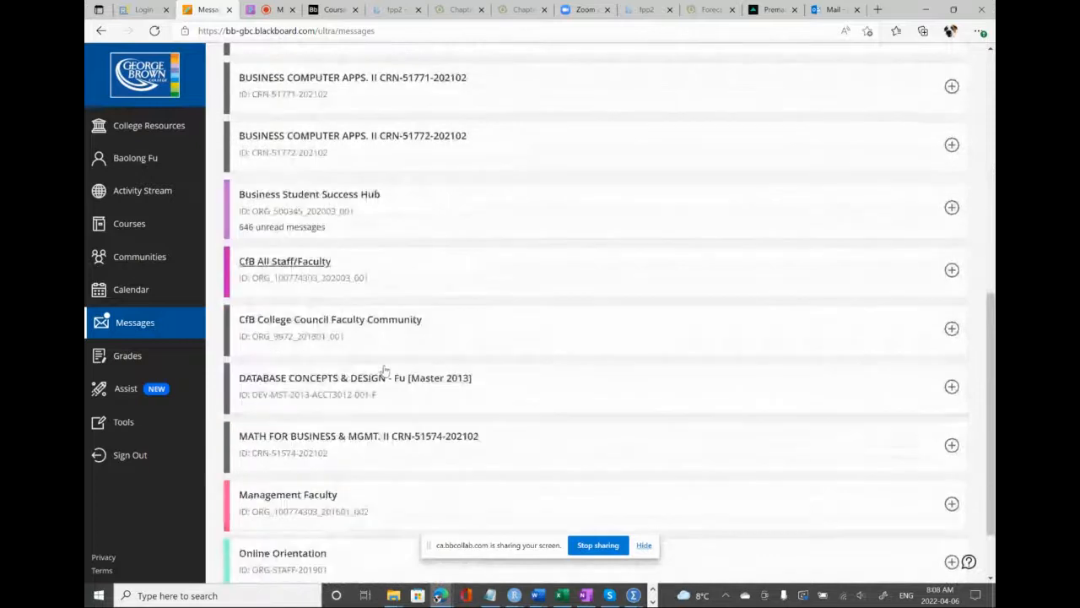
left_click(334, 442)
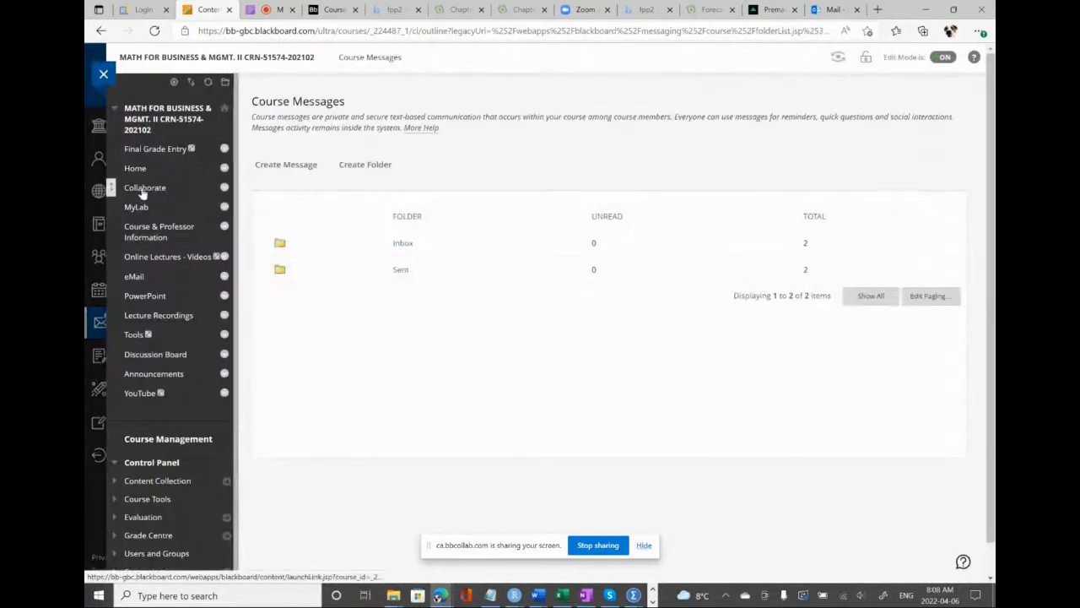
Open the math course's Announcements and read the Week 13 post with its Chapter 16 lecture links
left_click(167, 373)
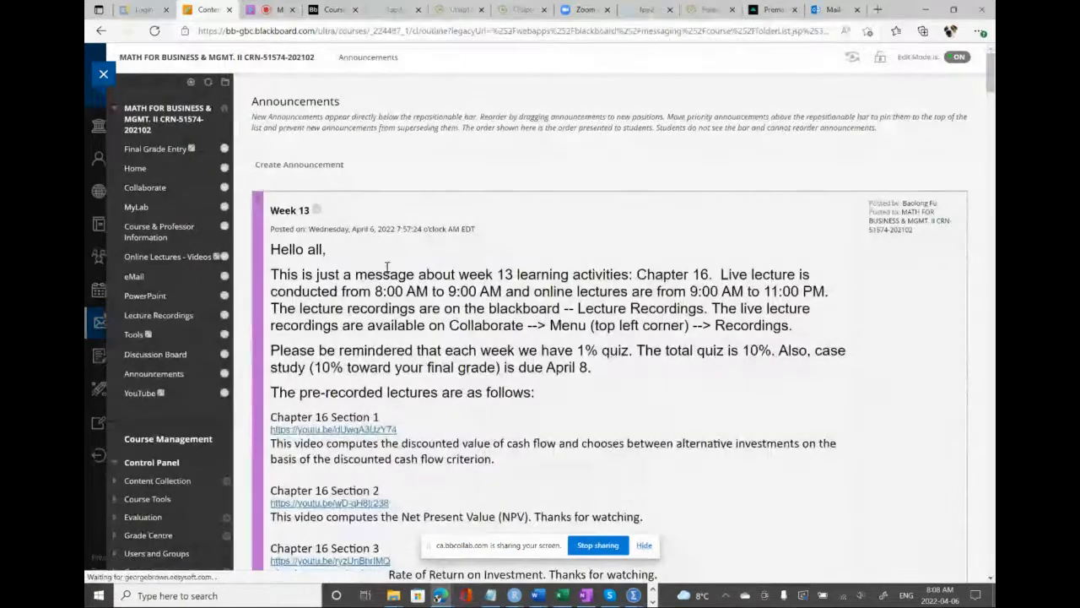
scroll(388, 266, "down", 1)
scroll(379, 268, "down", 1)
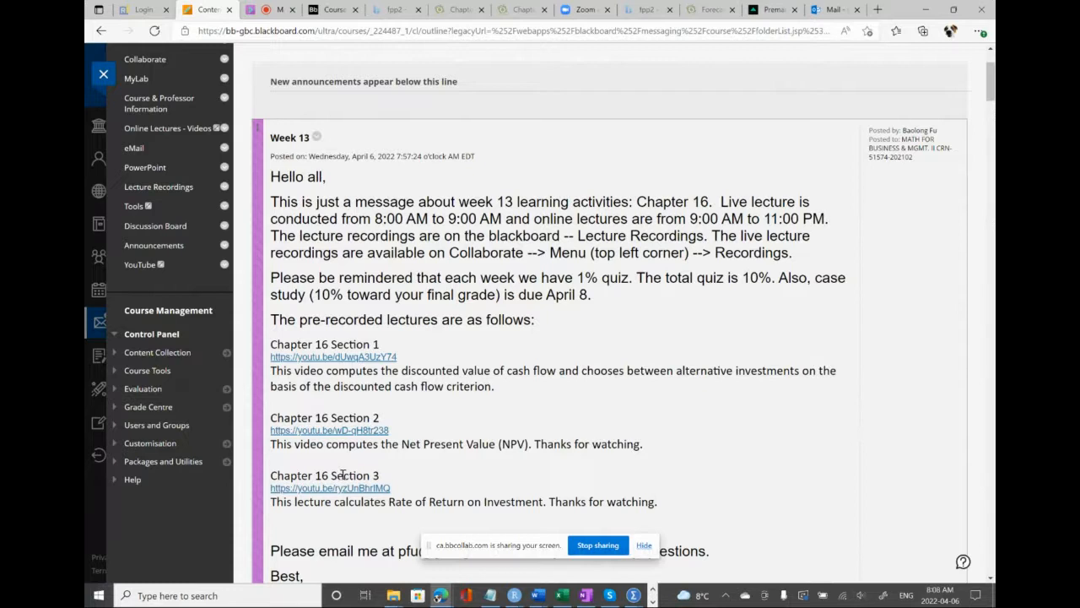
Check the Collaborate chat, switch to the Quiz10 page in OneNote, and move its window higher on the screen
left_click(279, 10)
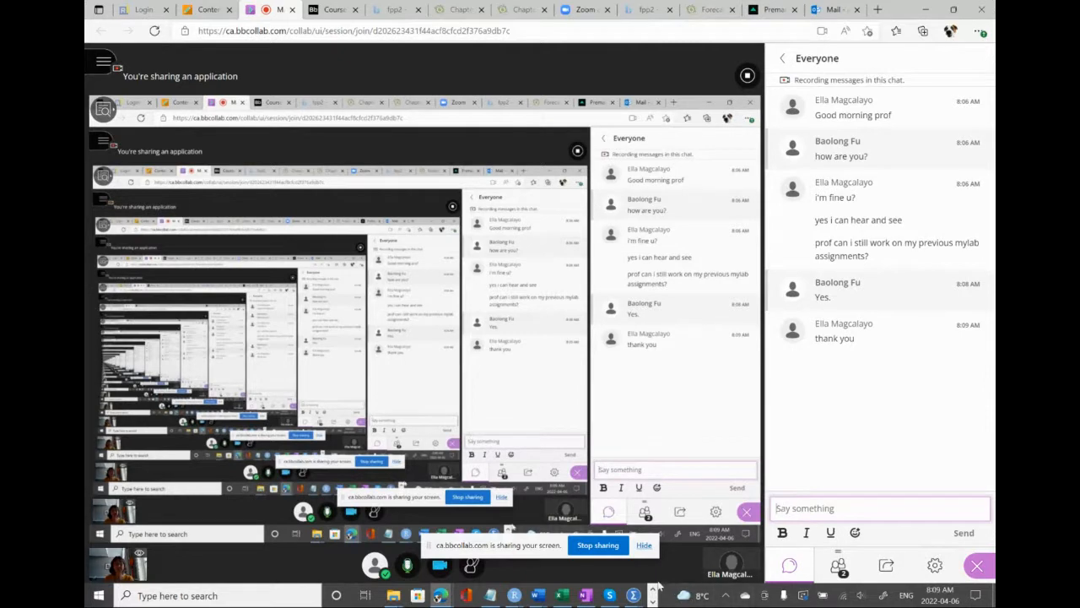
left_click(585, 596)
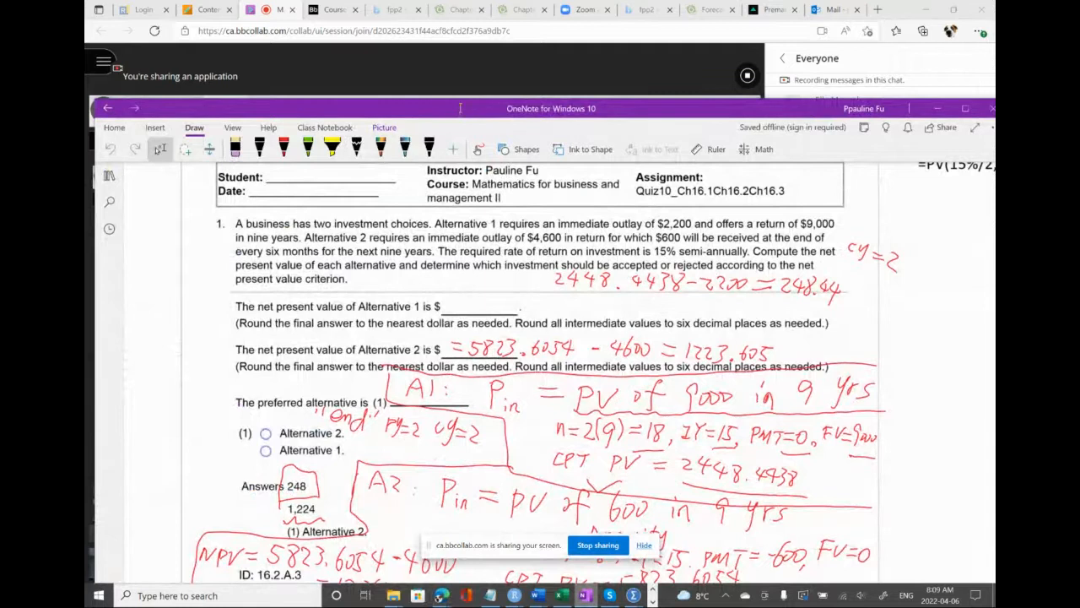
left_click_drag(460, 109, 446, 40)
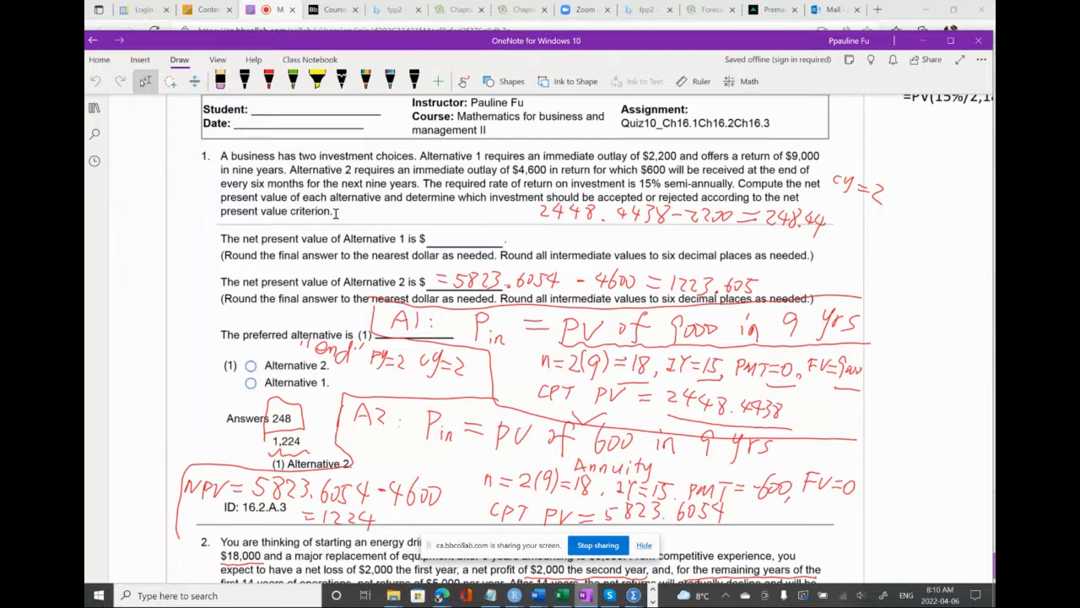
Underline Alternative 1, $2,200, $9,000, Alternative 2, $4,600 and $600 in question 1 with the black pen
left_click(244, 81)
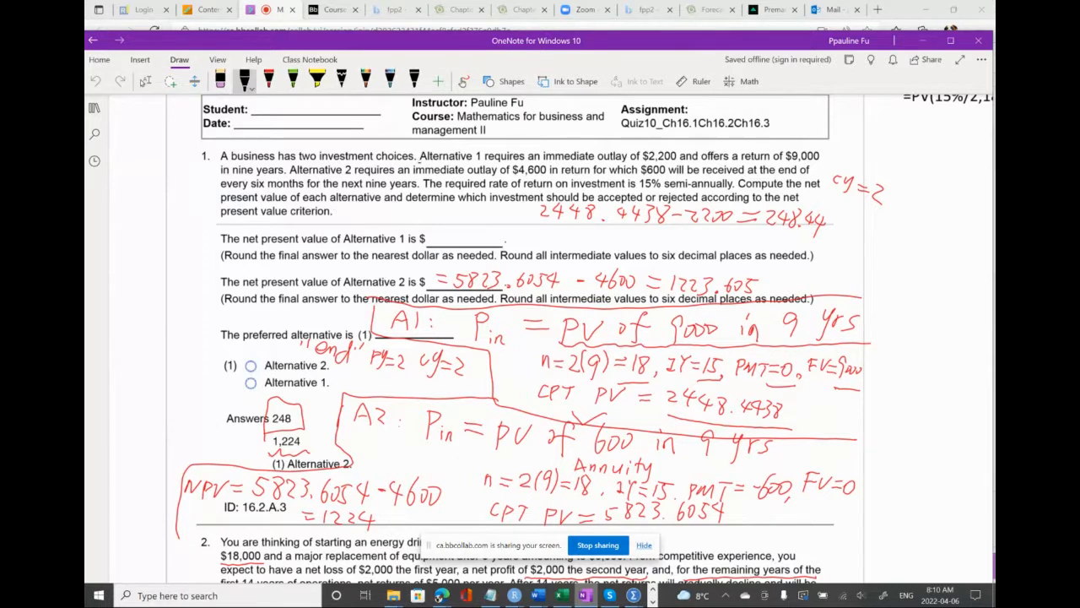
left_click_drag(420, 162, 482, 162)
left_click_drag(641, 162, 682, 162)
left_click_drag(788, 163, 821, 163)
left_click_drag(338, 175, 359, 175)
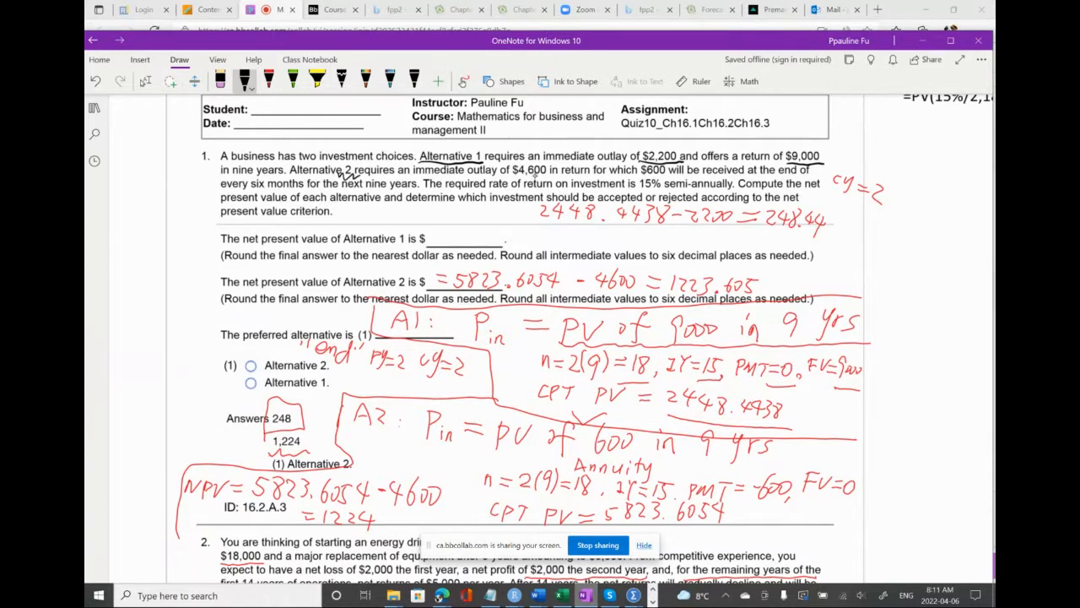
left_click_drag(516, 176, 553, 175)
left_click_drag(641, 177, 667, 178)
Handwrite the formula "NPV = Cash in - Cash out" in black after "present value criterion" in question 1
mouse_move(341, 208)
left_mouse_down()
mouse_move(341, 219)
mouse_move(364, 207)
mouse_move(366, 220)
mouse_move(380, 208)
left_mouse_up()
left_click(146, 81)
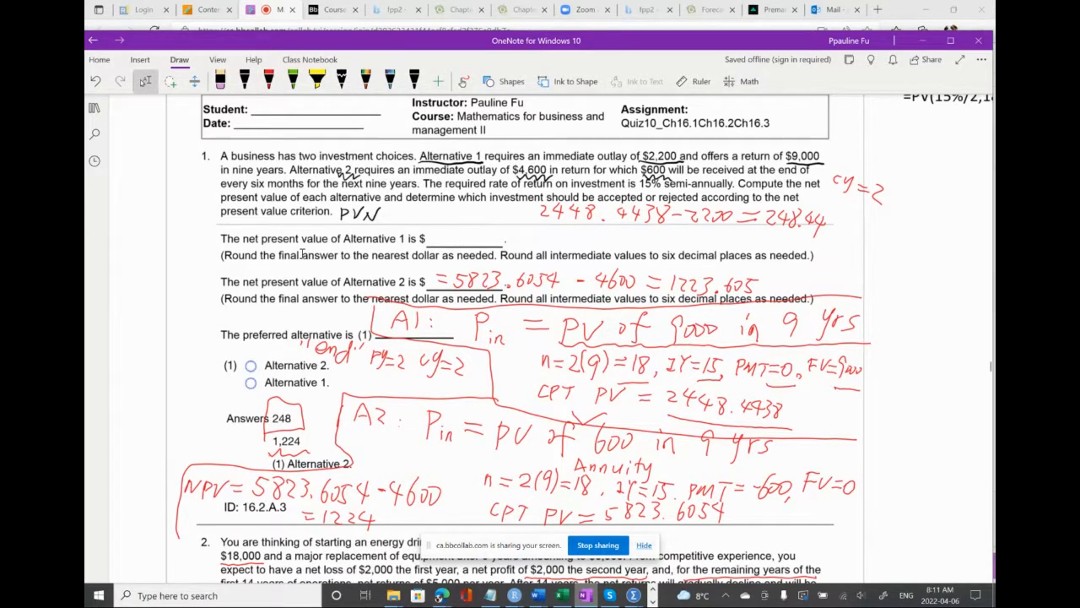
left_click_drag(340, 214, 412, 220)
left_click(245, 82)
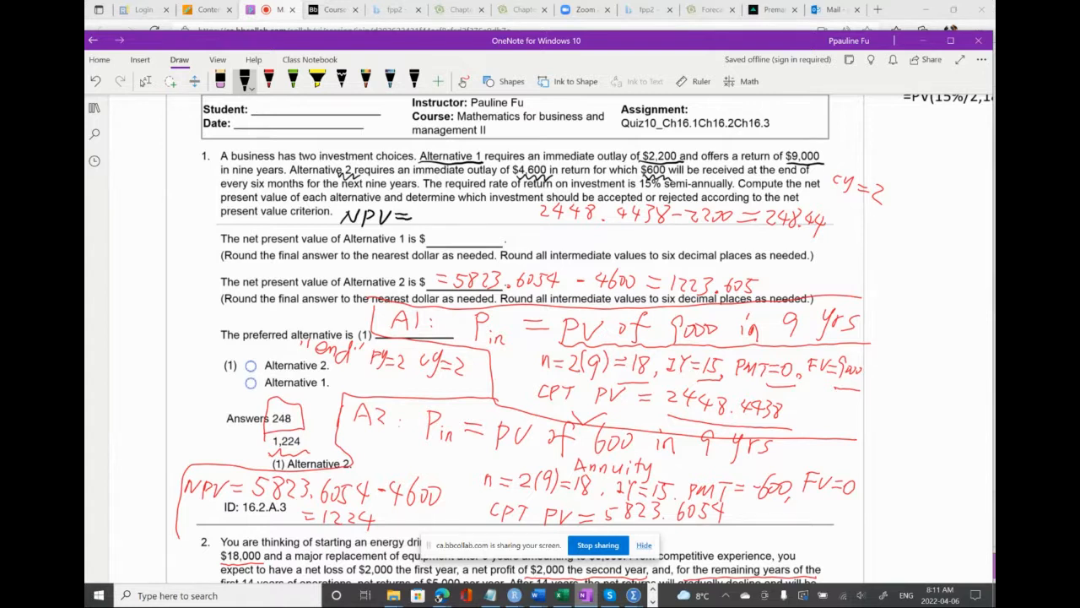
mouse_move(428, 210)
left_mouse_down()
mouse_move(426, 222)
mouse_move(493, 219)
left_mouse_up()
mouse_move(509, 211)
left_mouse_down()
mouse_move(496, 222)
mouse_move(505, 229)
mouse_move(557, 233)
mouse_move(489, 221)
left_mouse_up()
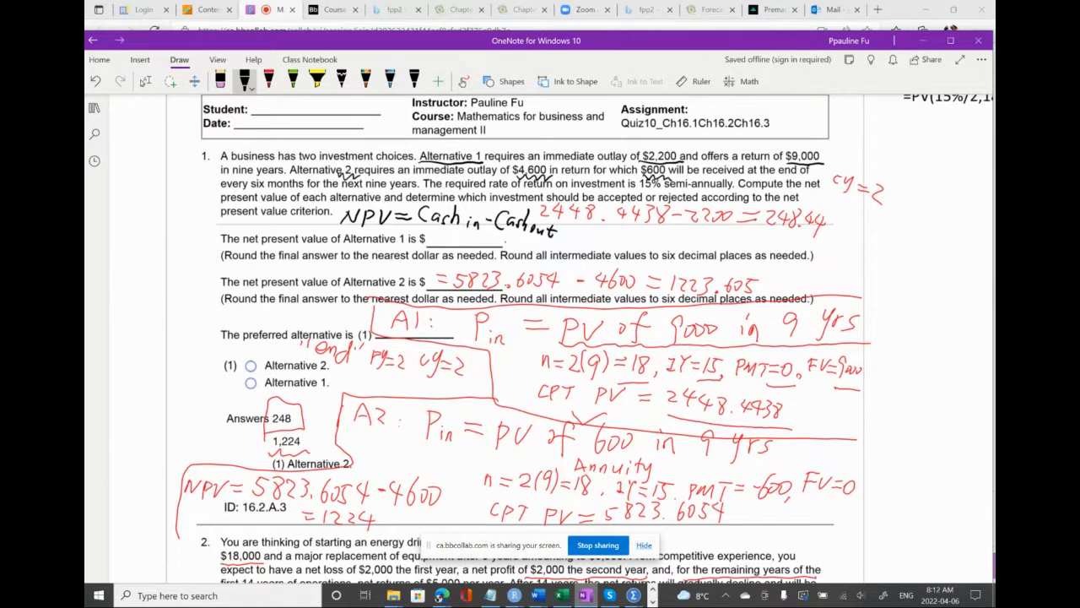
Draw a black box around "Alternative 1" in question 1 and shift the OneNote window slightly sideways
mouse_move(419, 161)
left_mouse_down()
mouse_move(426, 149)
mouse_move(483, 152)
mouse_move(485, 162)
left_mouse_up()
left_click(106, 433)
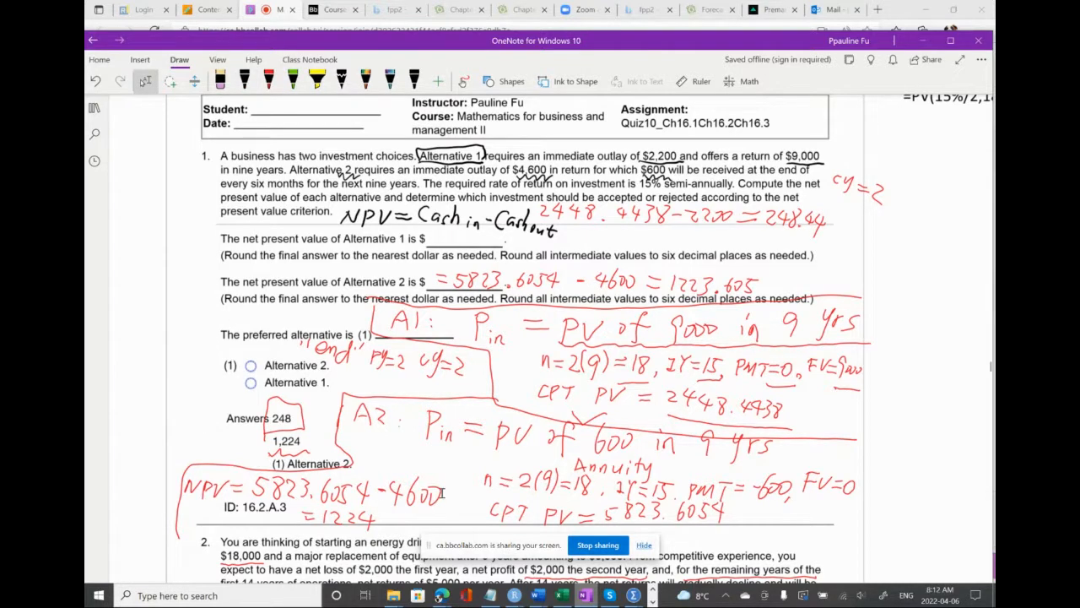
left_click_drag(690, 46, 665, 42)
scroll(840, 341, "up", 1)
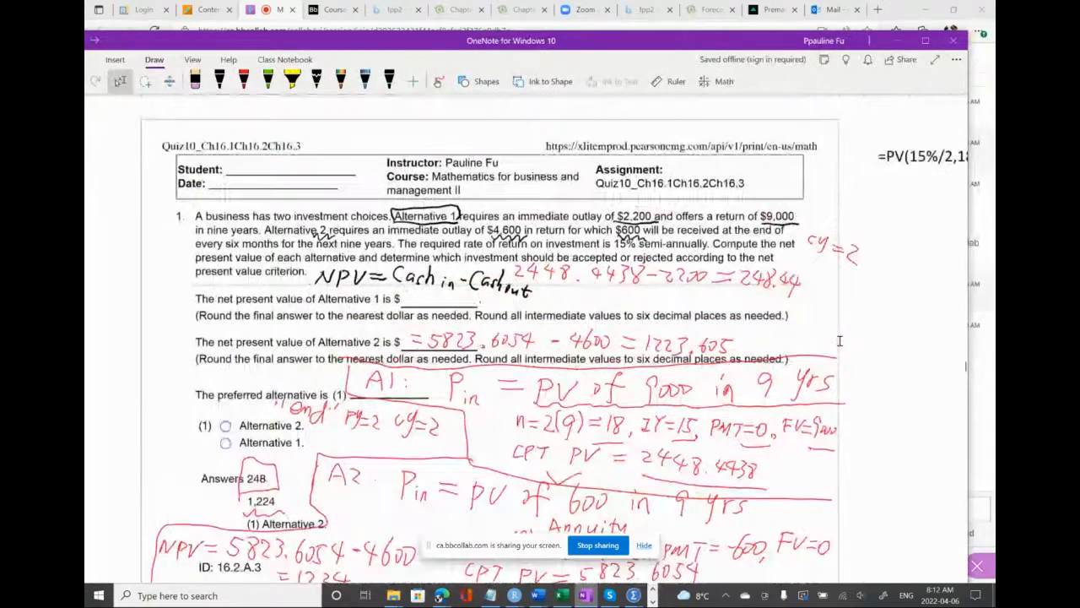
scroll(840, 340, "down", 1)
scroll(840, 340, "down", 1)
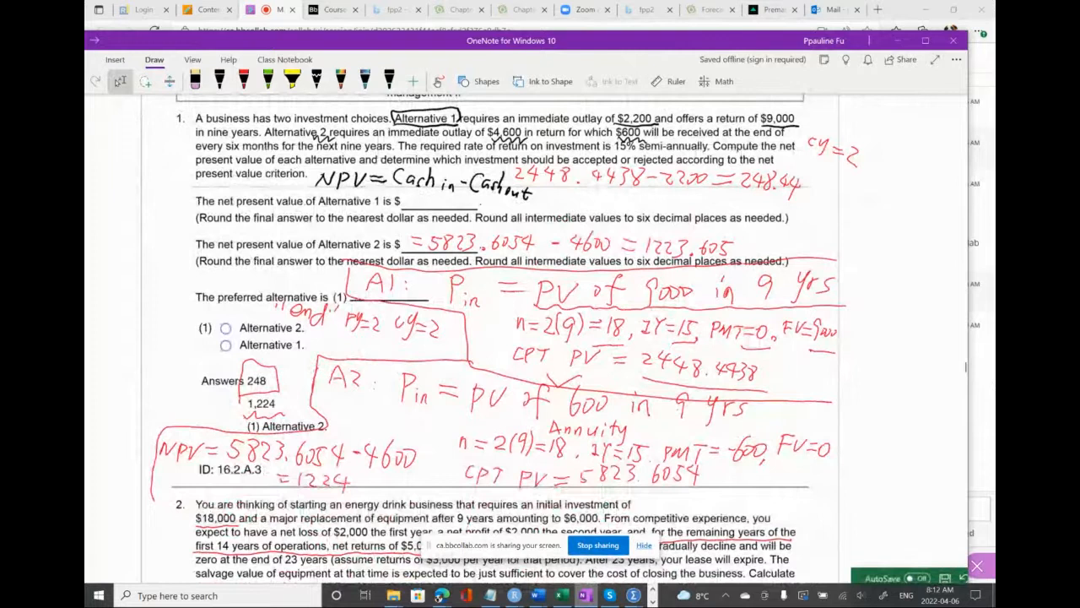
Handwrite "PV of 9000" in black beside the NPV formula
left_click(220, 80)
left_click(537, 197)
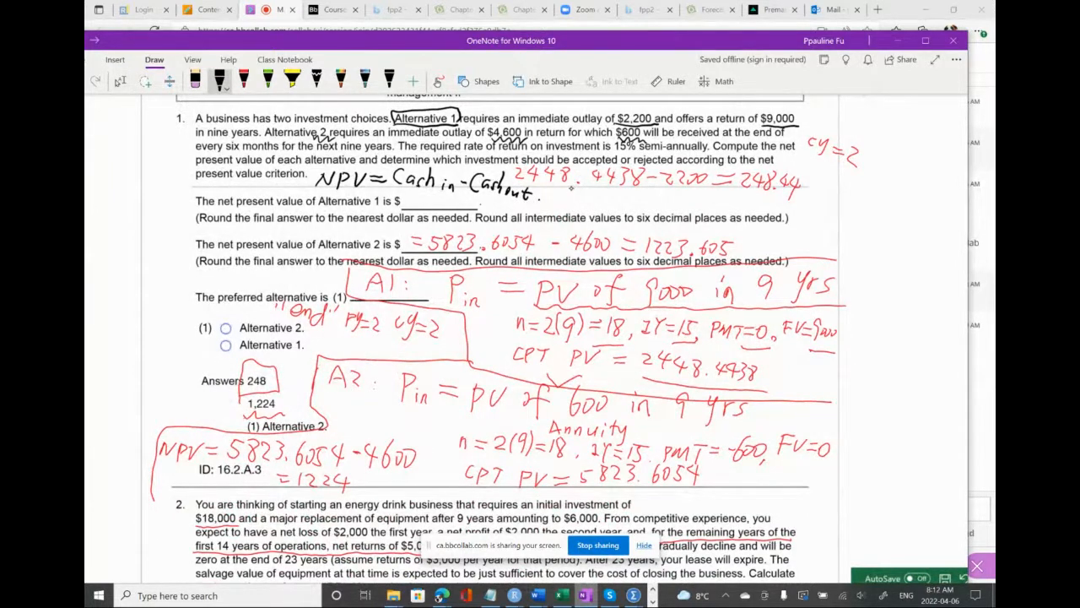
left_click_drag(574, 188, 570, 200)
left_click(571, 199)
left_click(219, 81)
mouse_move(563, 186)
left_mouse_down()
mouse_move(563, 202)
mouse_move(596, 195)
mouse_move(613, 206)
mouse_move(622, 194)
mouse_move(643, 207)
left_mouse_up()
left_click_drag(656, 192, 675, 193)
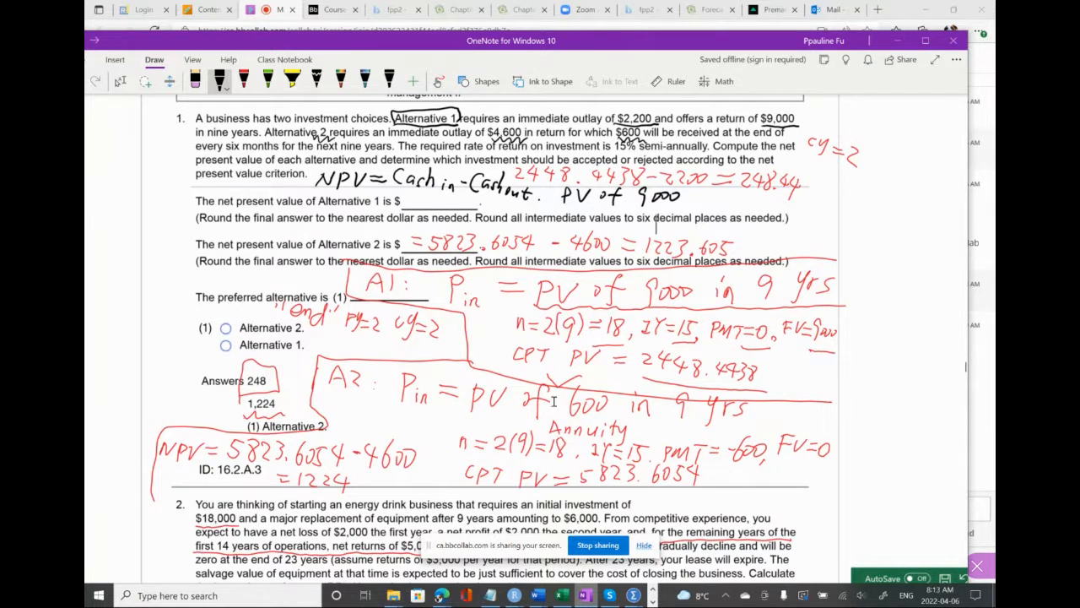
Launch the BAIIPlus calculator from the Transcend (D:) drive, minimise the folder window, and place the calculator over the notes
mouse_move(397, 597)
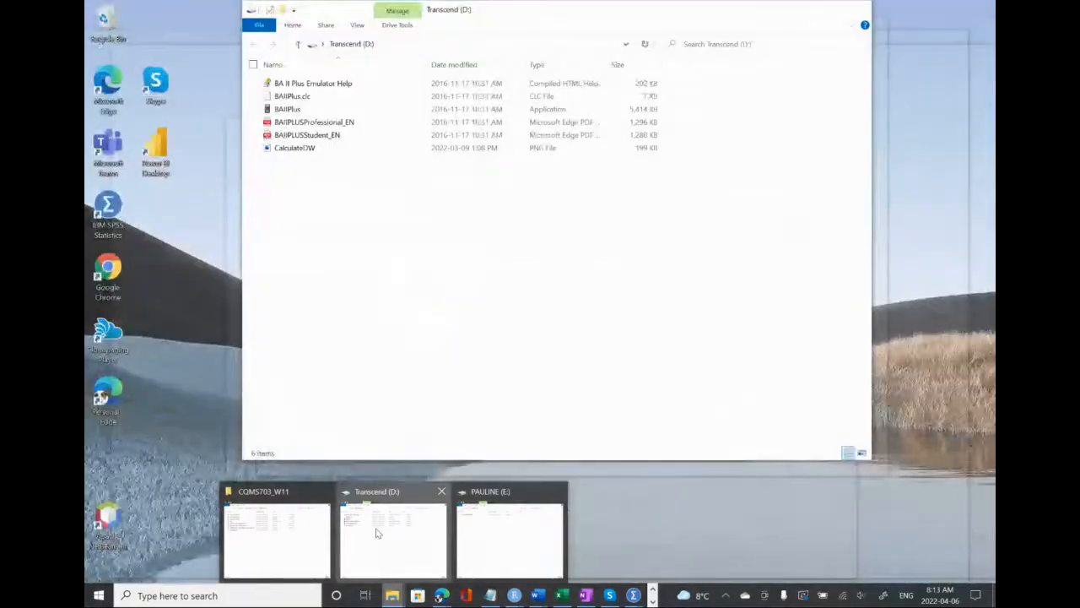
left_click(377, 533)
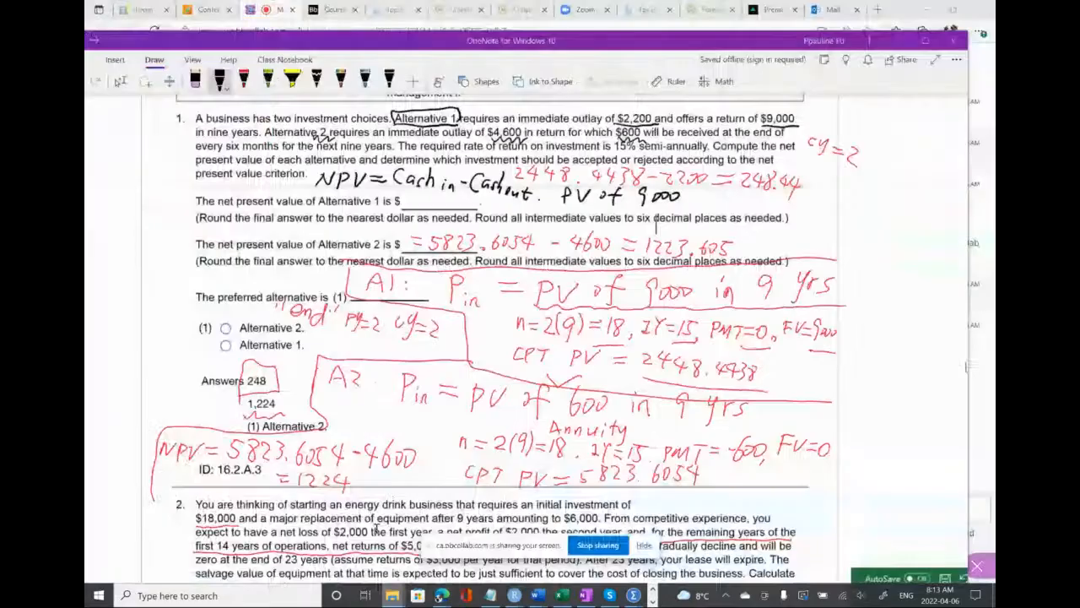
left_click(295, 109)
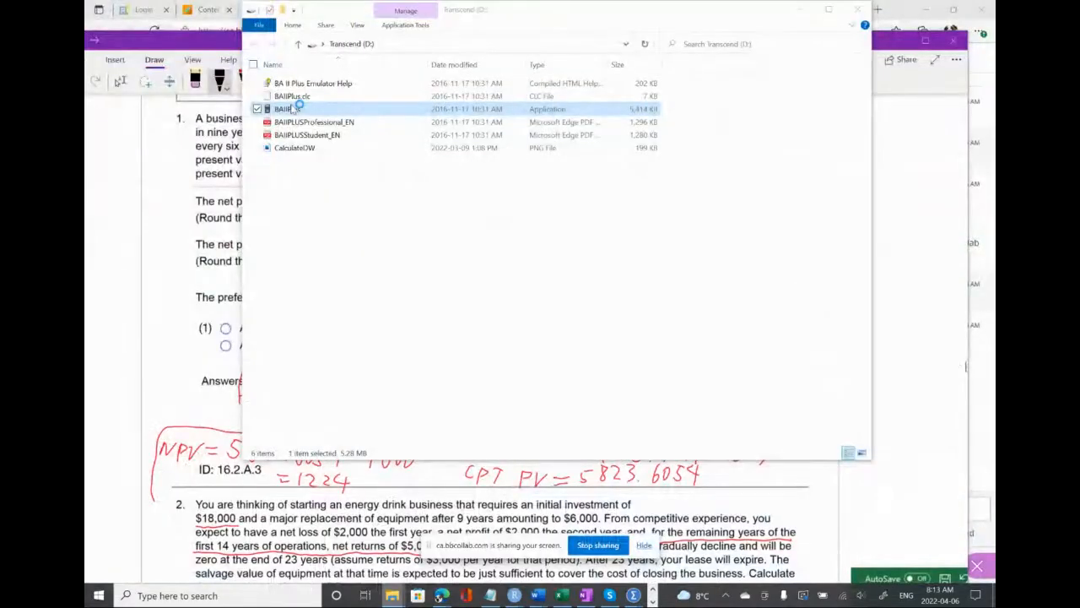
left_click(803, 10)
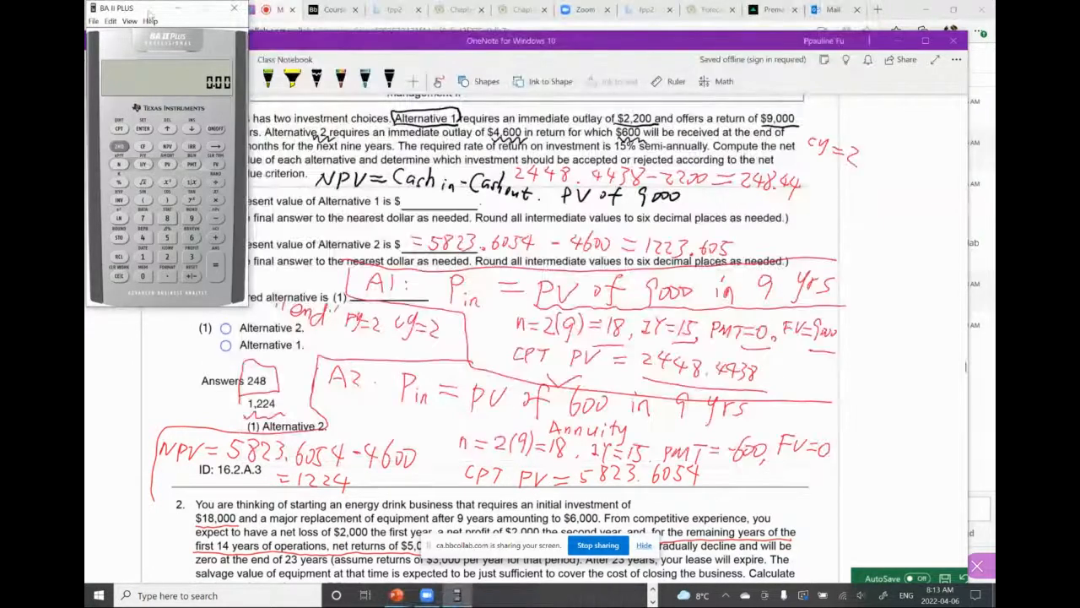
left_click_drag(150, 14, 156, 102)
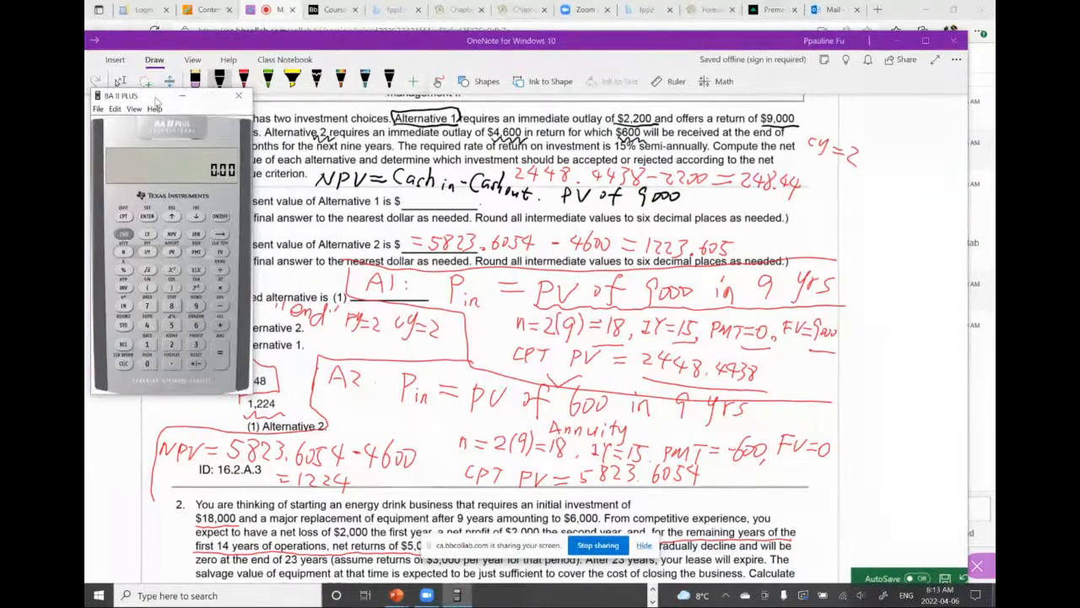
Handwrite ": PY=2 CY=2" after "PV of 9000" in the OneNote solution line
left_click(690, 196)
left_click(690, 202)
left_click_drag(704, 195, 715, 199)
mouse_move(719, 195)
left_mouse_down()
mouse_move(713, 204)
mouse_move(731, 202)
left_mouse_up()
left_click_drag(732, 197, 765, 203)
mouse_move(769, 195)
left_mouse_down()
mouse_move(763, 209)
mouse_move(794, 208)
left_mouse_up()
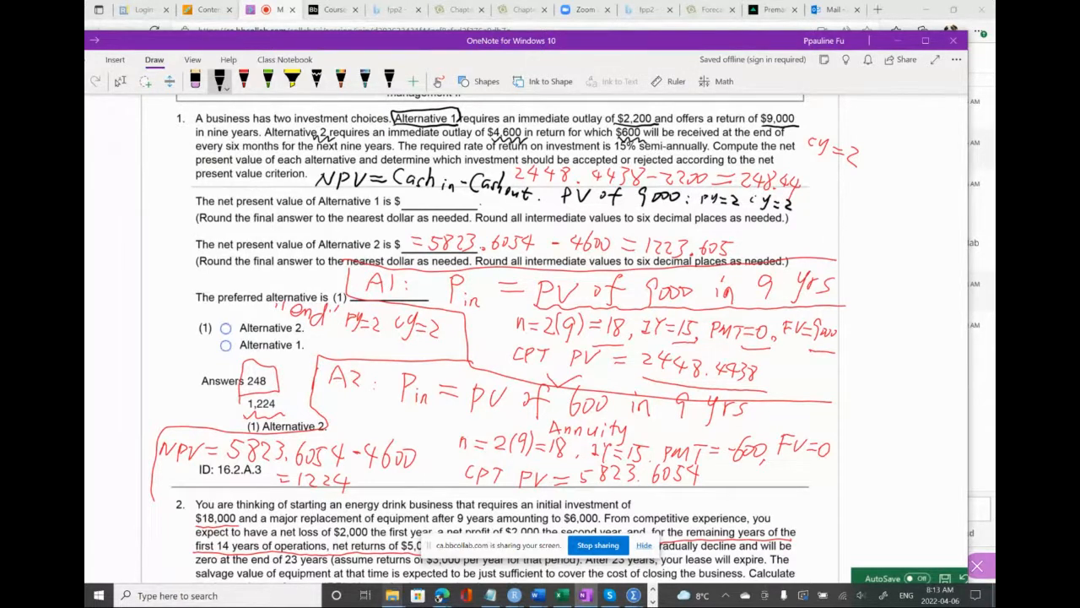
left_click_drag(758, 194, 756, 206)
Add "N=18, I/Y=15, PMT=0" in black handwriting to the Alternative 1 solution line
left_click(800, 208)
left_click_drag(812, 203, 833, 204)
left_click_drag(825, 209, 845, 212)
mouse_move(863, 200)
left_mouse_down()
mouse_move(863, 211)
mouse_move(874, 205)
left_mouse_up()
mouse_move(878, 199)
left_mouse_down()
mouse_move(873, 211)
mouse_move(893, 216)
mouse_move(938, 205)
left_mouse_up()
mouse_move(932, 206)
left_mouse_down()
mouse_move(931, 216)
mouse_move(949, 213)
left_mouse_up()
left_click_drag(954, 208, 953, 218)
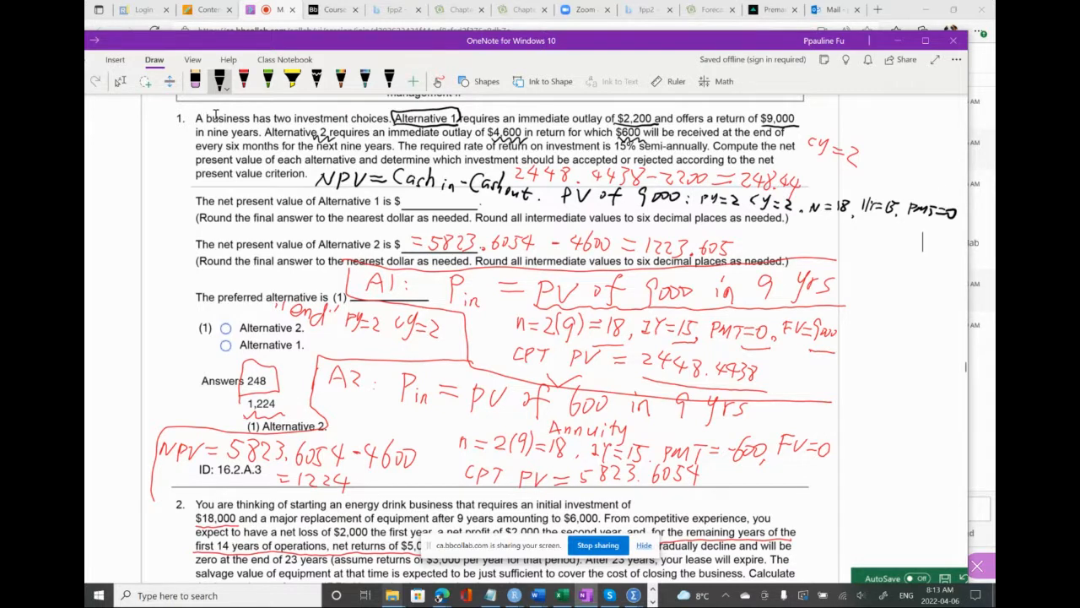
Complete the Alternative 1 solution line by handwriting ", FV=9000, CPT PV"
scroll(527, 338, "right", 3)
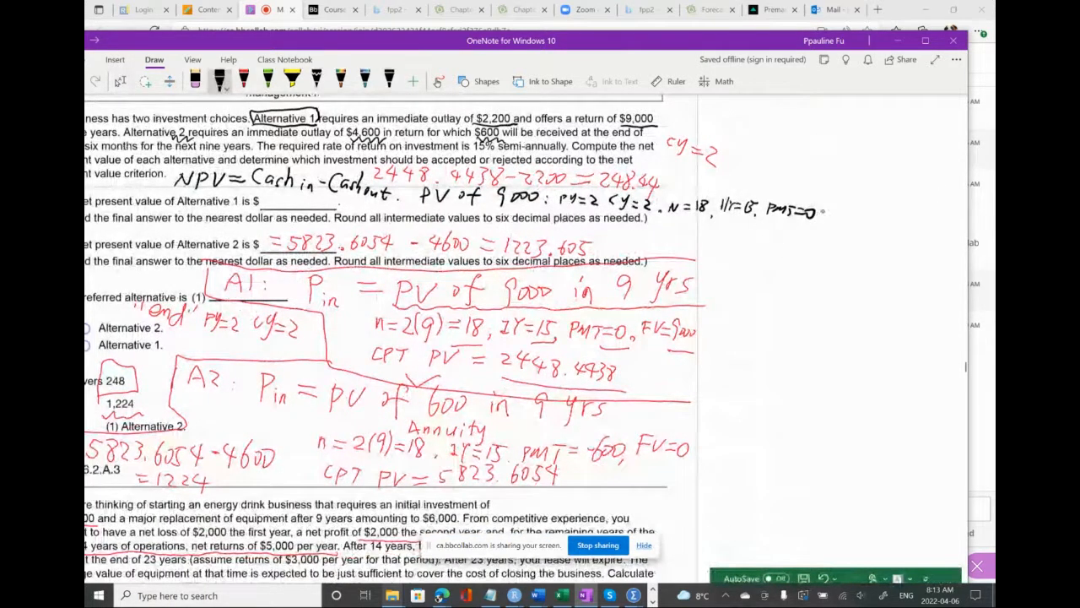
left_click_drag(810, 213, 809, 219)
mouse_move(838, 206)
left_mouse_down()
mouse_move(837, 216)
mouse_move(849, 205)
left_mouse_up()
mouse_move(837, 212)
left_mouse_down()
mouse_move(878, 210)
mouse_move(882, 222)
mouse_move(890, 213)
left_mouse_up()
left_click(878, 206)
left_click_drag(896, 213, 902, 214)
mouse_move(907, 213)
left_mouse_down()
mouse_move(903, 230)
mouse_move(921, 220)
left_mouse_up()
left_click_drag(925, 216, 925, 221)
left_click_drag(930, 215, 946, 224)
left_click_drag(945, 213, 964, 216)
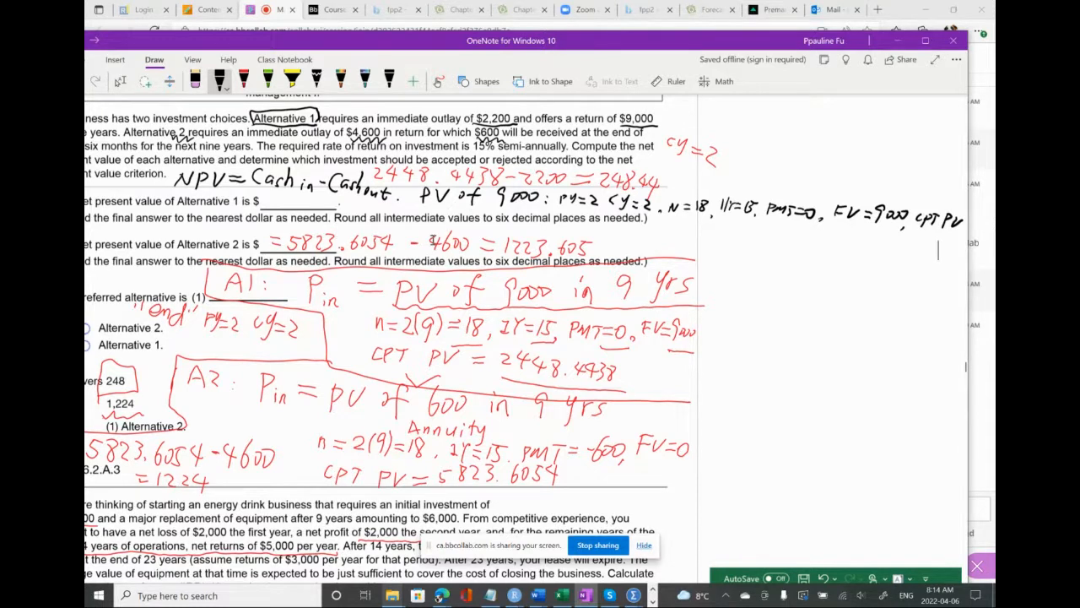
Bring up the BA II Plus calculator and place it in the blank area below the handwritten solution line
scroll(433, 240, "left", 2)
scroll(433, 241, "left", 3)
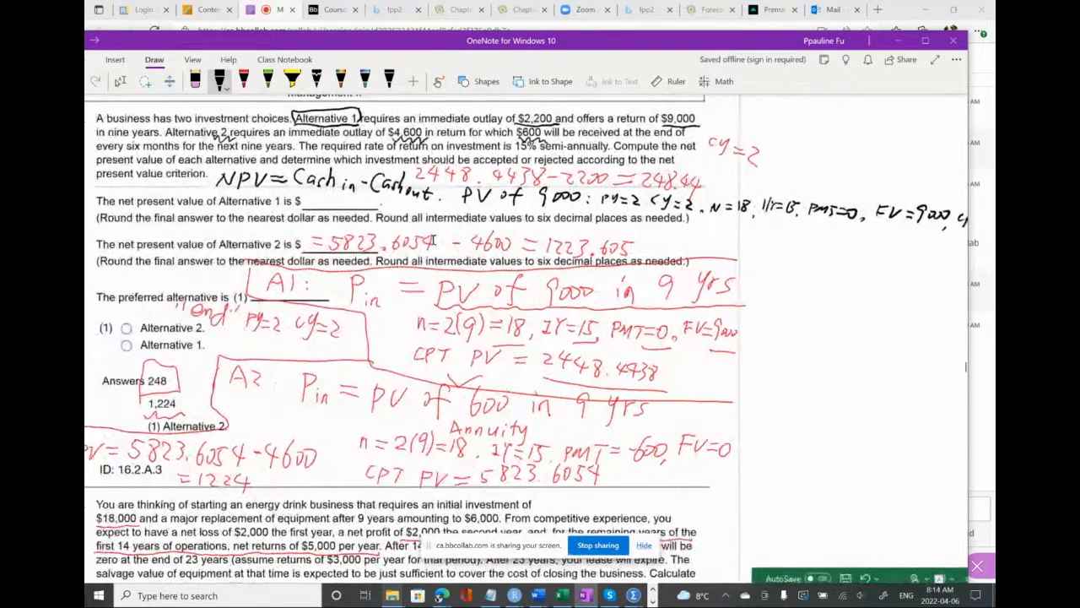
scroll(433, 241, "right", 1)
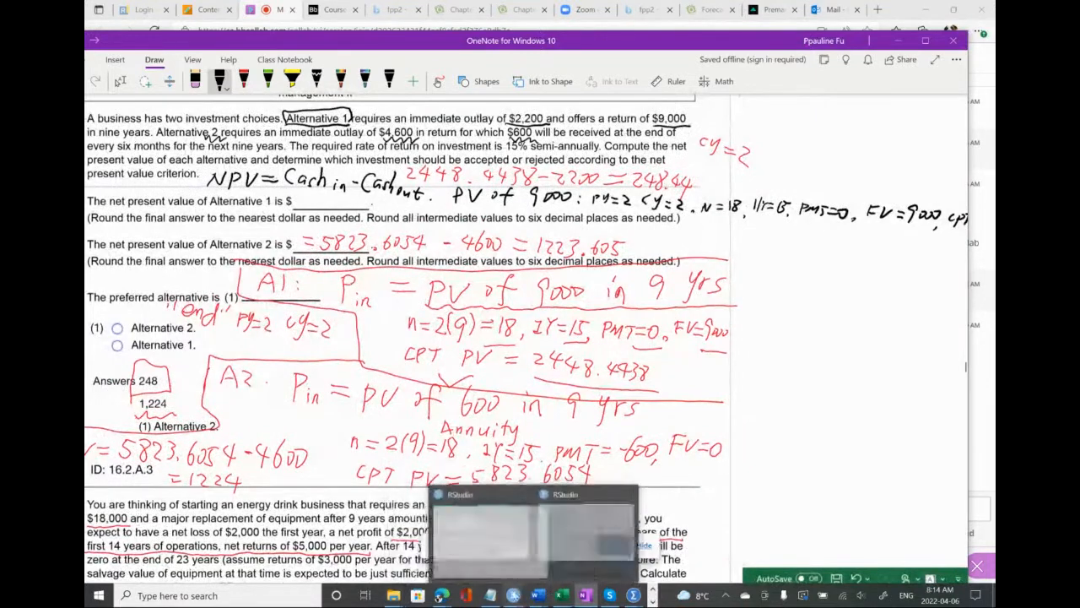
mouse_move(466, 595)
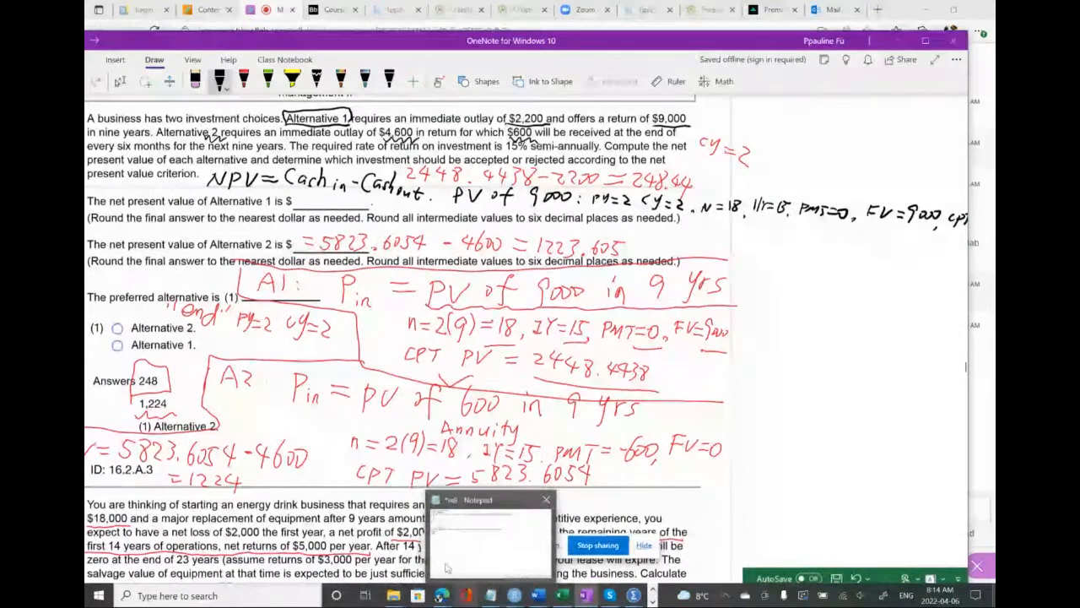
left_click(653, 600)
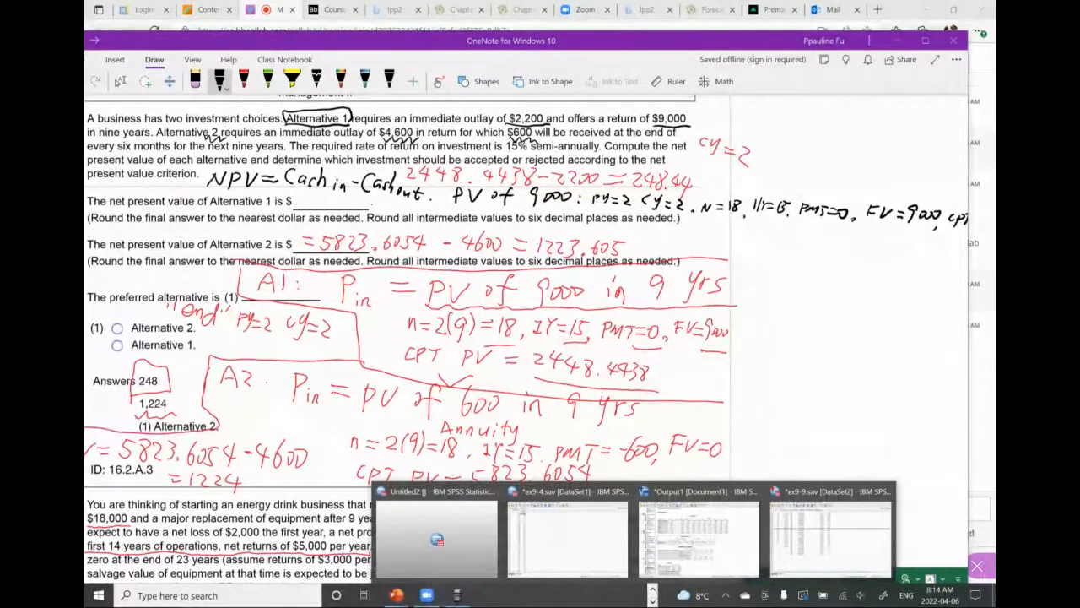
left_click(460, 598)
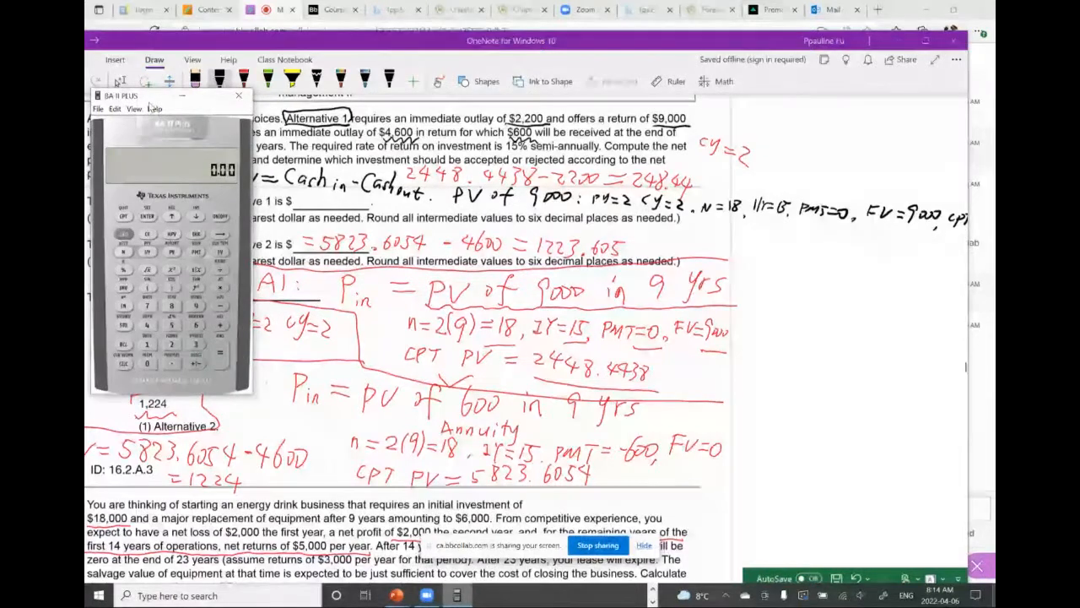
left_click_drag(163, 102, 815, 248)
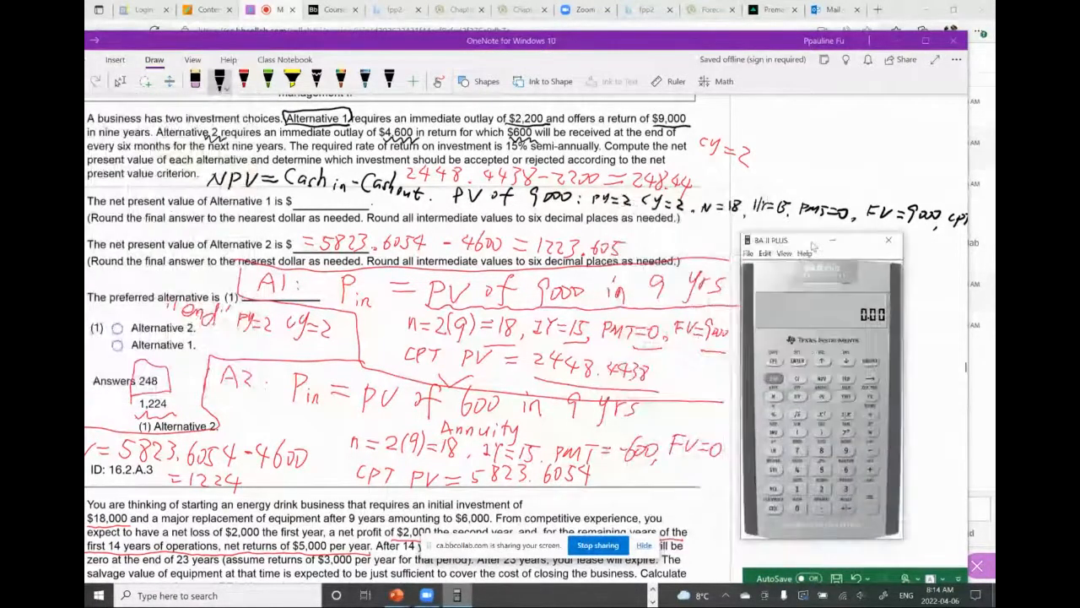
Set the calculator's payments per year (P/Y) to 2 and return to standard calculation mode
left_click(774, 379)
left_click(774, 362)
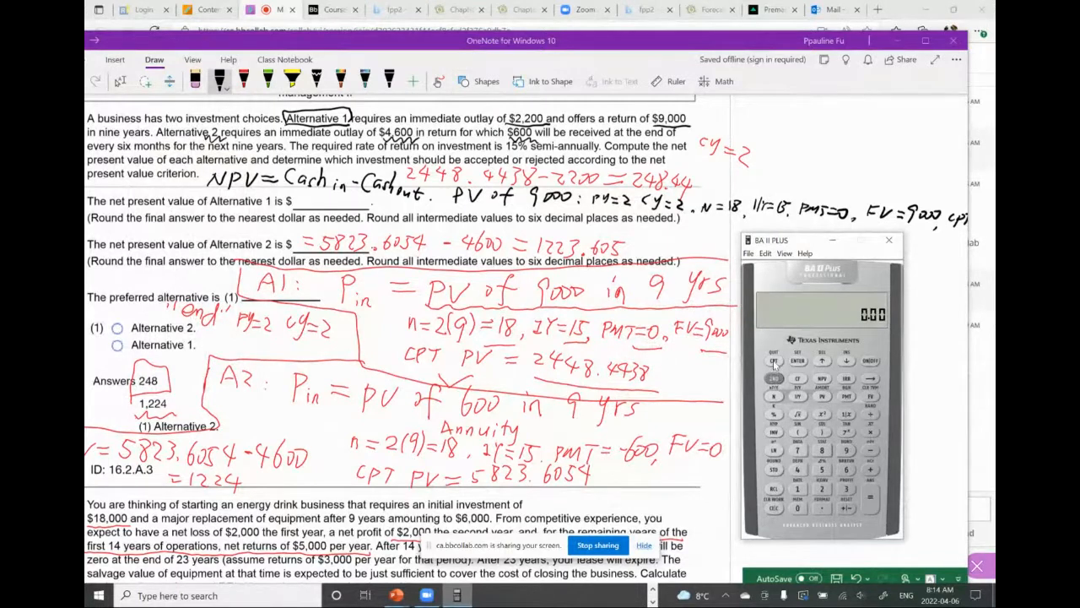
left_click(773, 379)
left_click(798, 396)
left_click(822, 489)
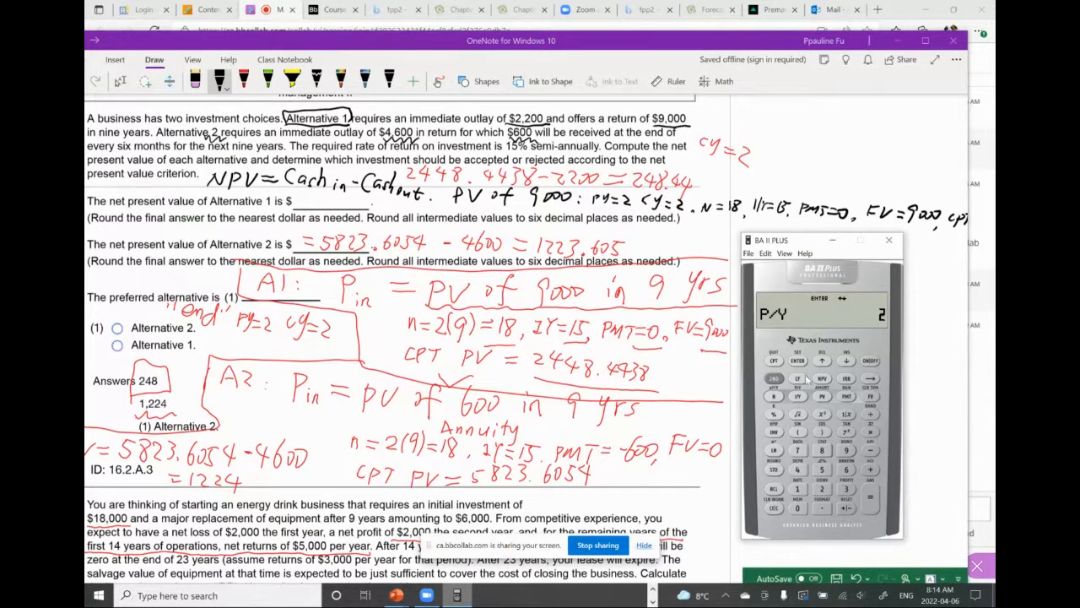
left_click(798, 362)
left_click(846, 361)
left_click(774, 378)
left_click(775, 361)
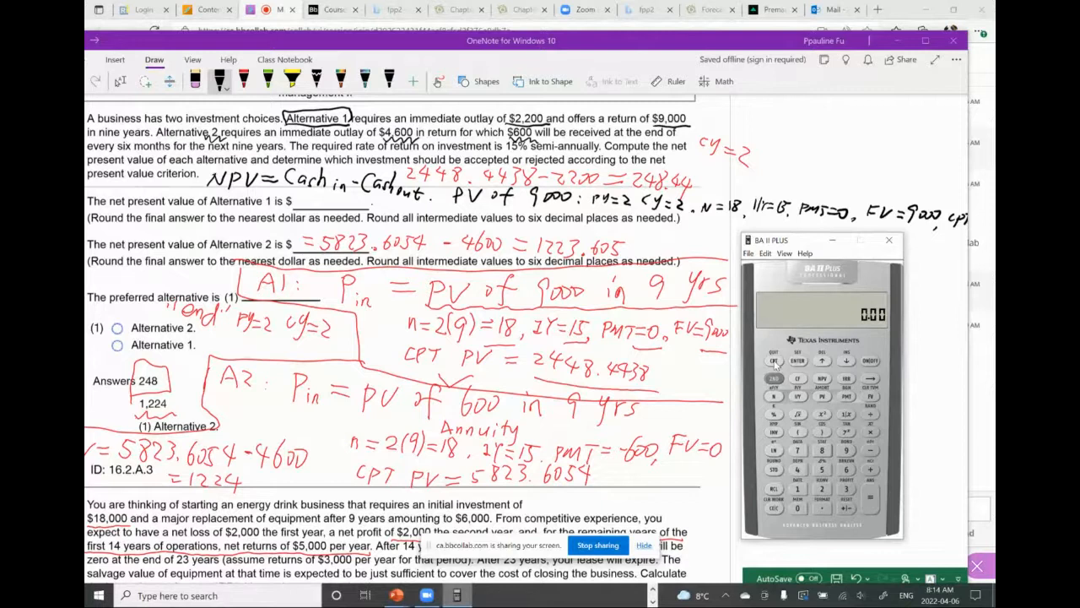
Enter N = 18, I/Y = 15 and PMT = 0 on the calculator for Alternative 1
left_click(799, 489)
left_click(822, 450)
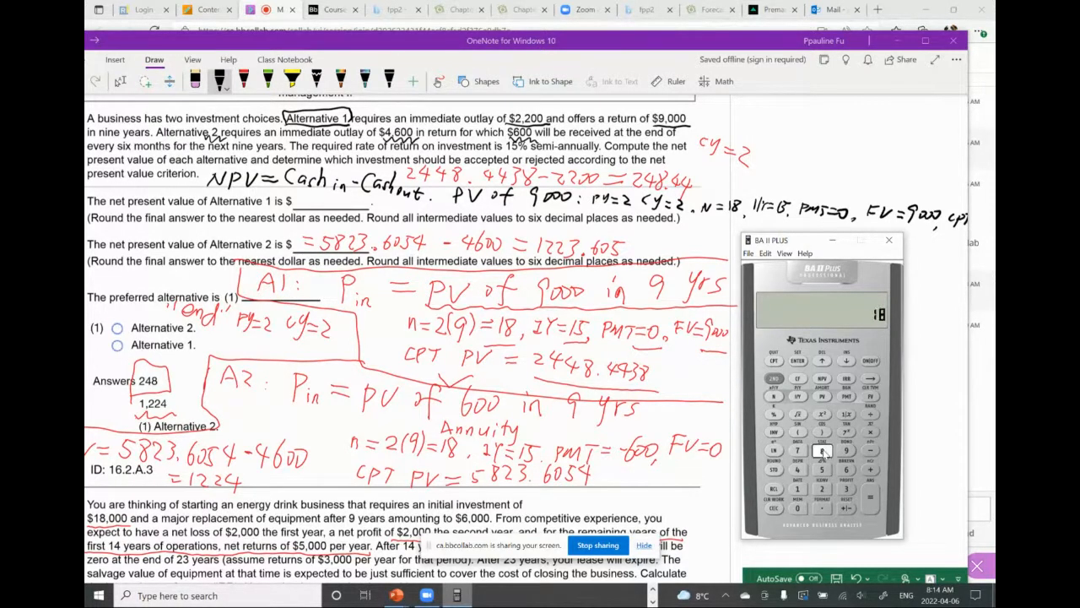
left_click(774, 397)
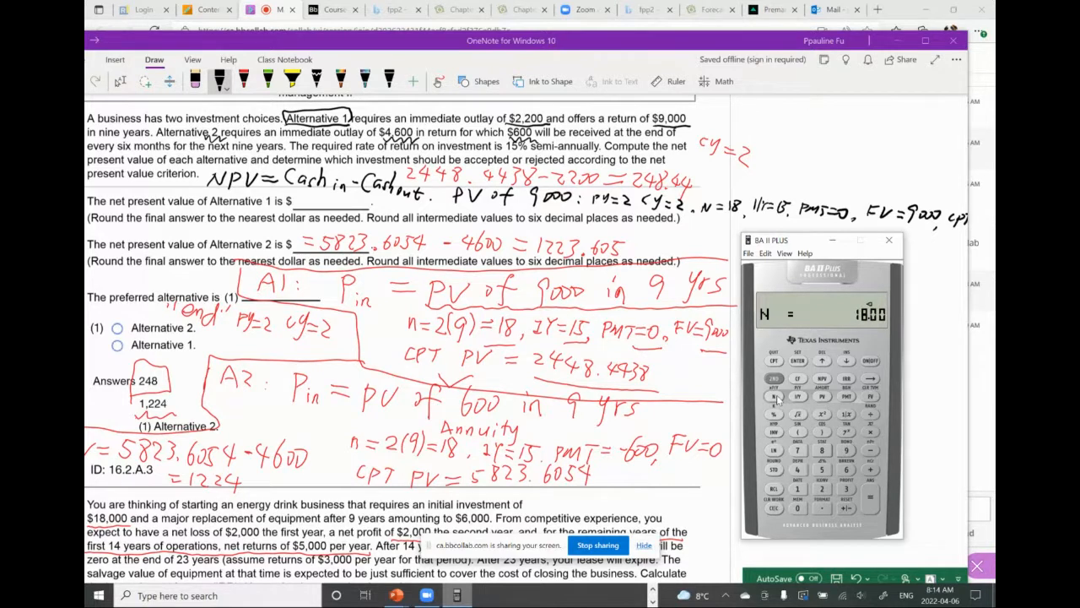
left_click(797, 489)
left_click(823, 471)
left_click(798, 396)
left_click(797, 508)
left_click(847, 397)
Enter FV = 9000, compute the present value for Alternative 1, and reverse its sign
left_click(849, 451)
left_click(801, 509)
left_click(801, 508)
left_click(801, 508)
left_click(871, 397)
left_click(824, 395)
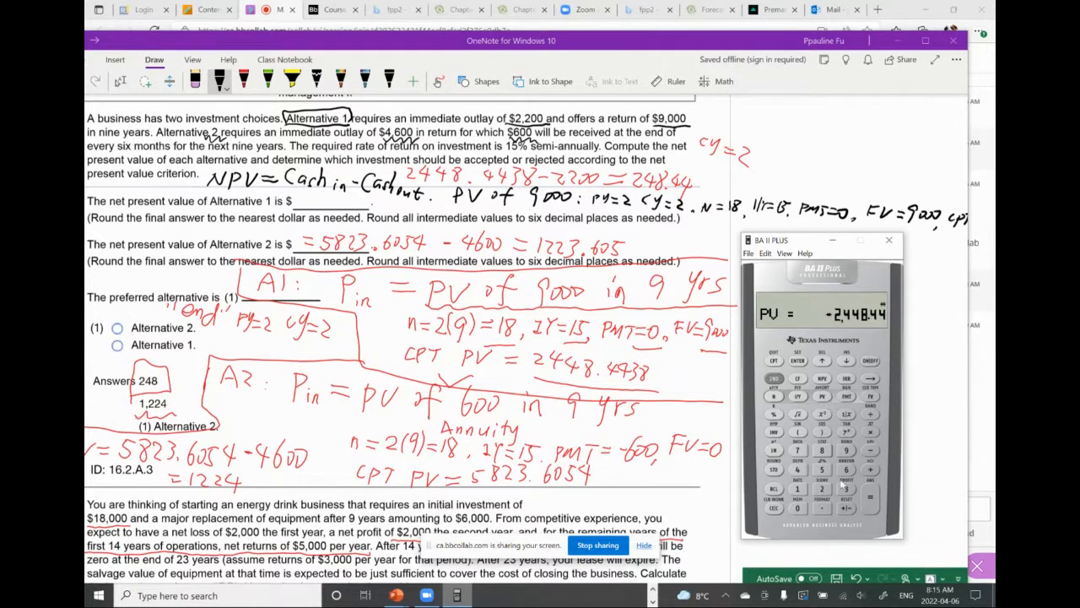
left_click(849, 510)
Review the calculator's P/Y and C/Y settings before calculating Alternative 2, and return to standard mode
left_click(773, 378)
left_click(775, 361)
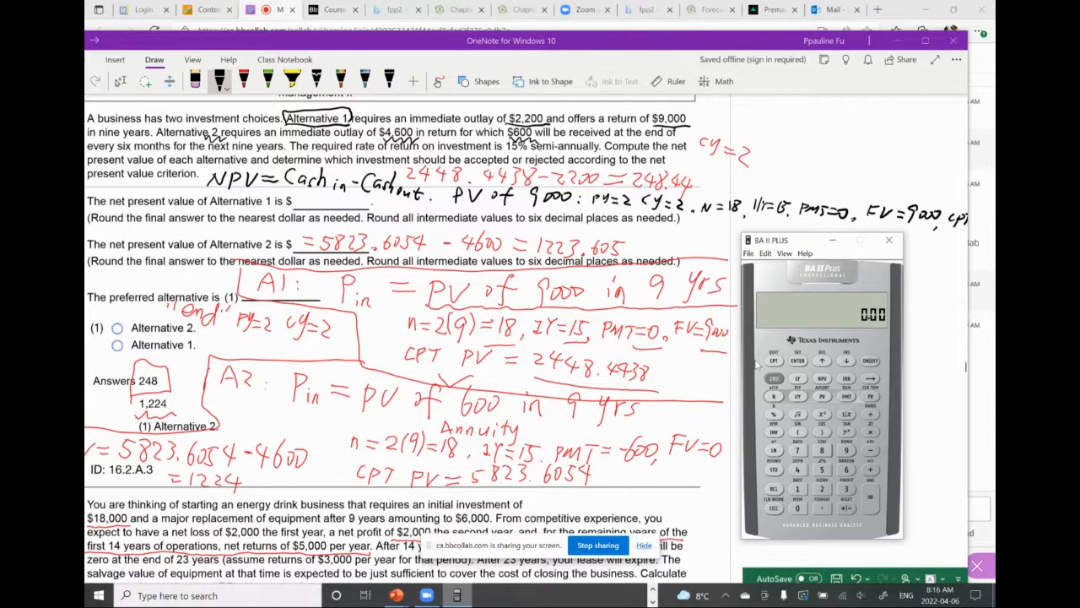
left_click(774, 379)
left_click(798, 396)
left_click(846, 361)
left_click(774, 379)
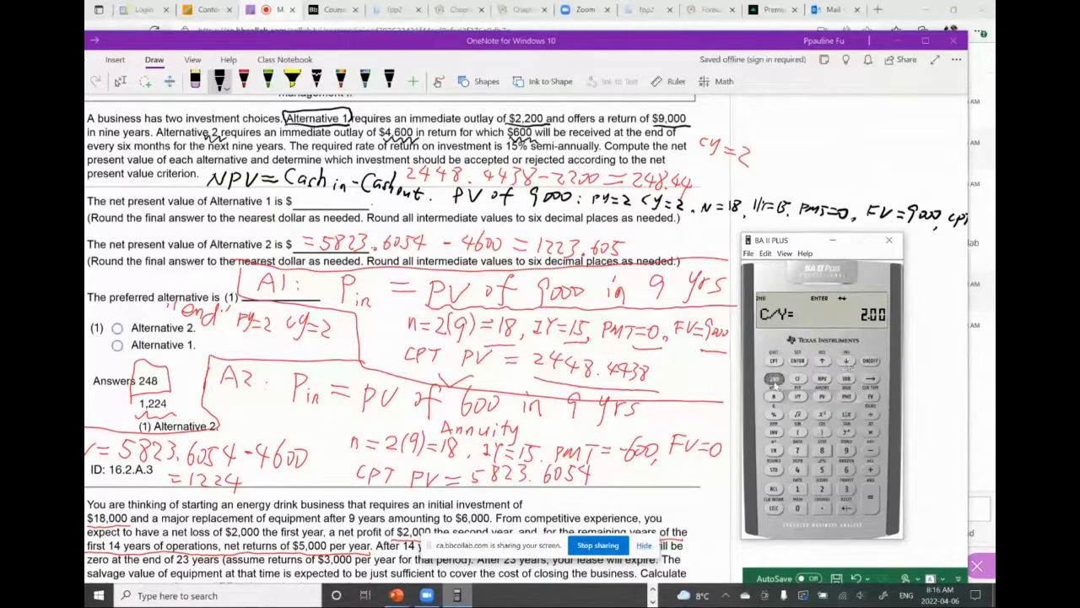
left_click(775, 361)
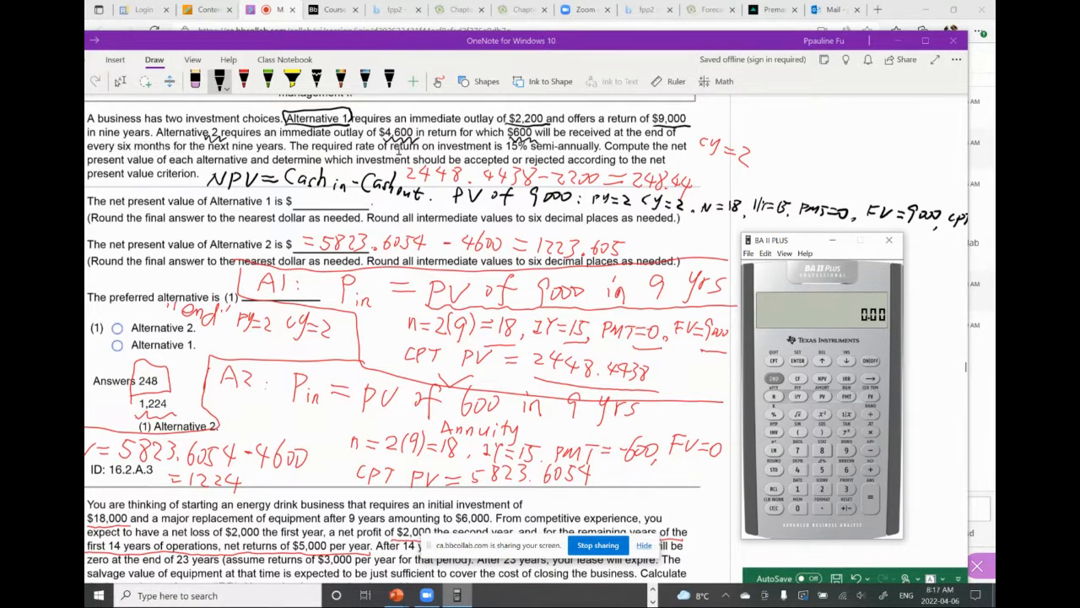
left_click(798, 489)
left_click(822, 450)
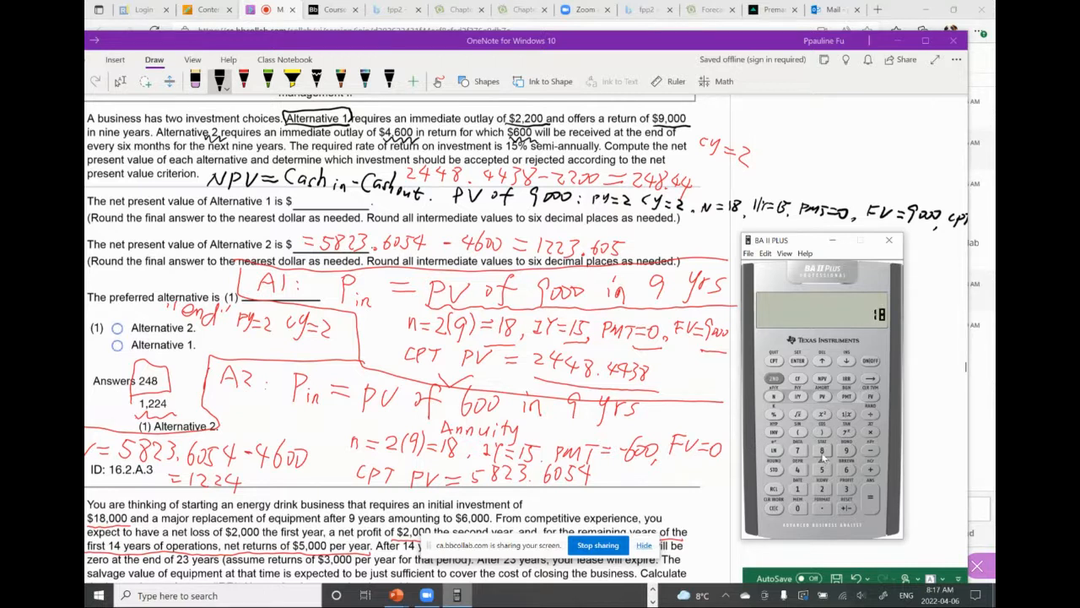
left_click(773, 379)
left_click(773, 379)
left_click(774, 362)
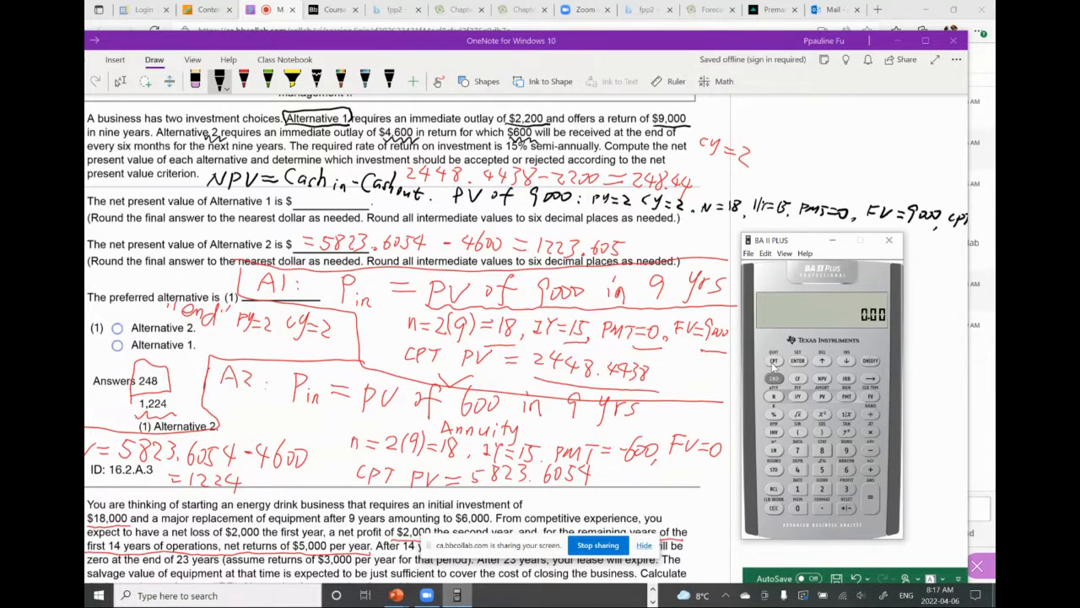
Enter N = 18 and I/Y = 15 on the calculator for Alternative 2
left_click(797, 489)
left_click(823, 450)
left_click(774, 396)
left_click(796, 489)
left_click(822, 471)
left_click(797, 397)
Set the annuity payment PMT to -600 on the calculator for Alternative 2
left_click(846, 470)
left_click(798, 508)
left_click(797, 508)
left_click(847, 508)
left_click(847, 395)
Set FV to 0 on the calculator and compute the present value of the annuity for Alternative 2
left_click(797, 508)
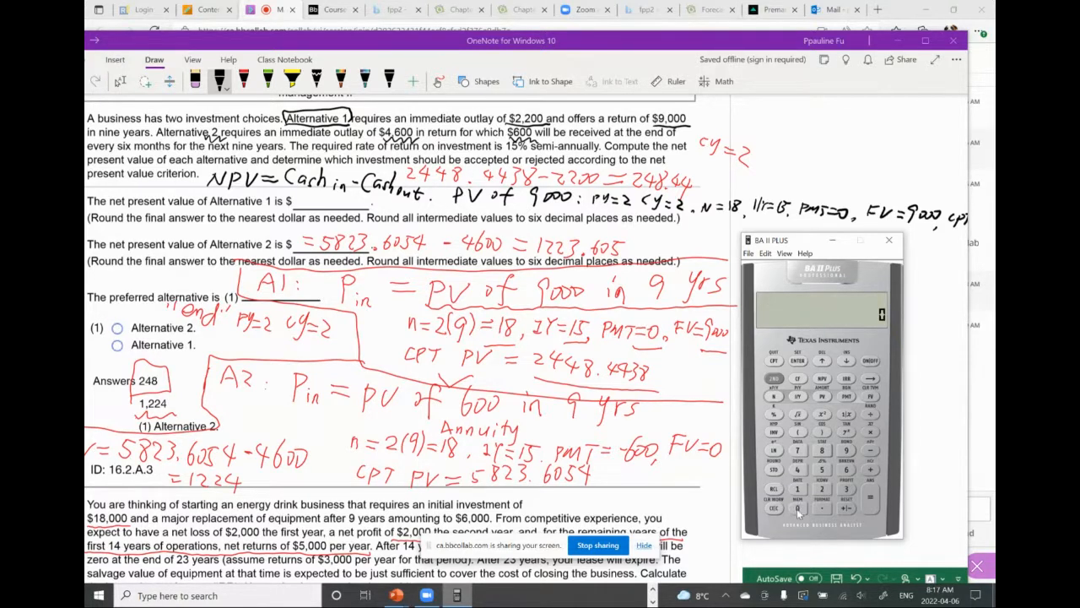
left_click(870, 397)
left_click(775, 362)
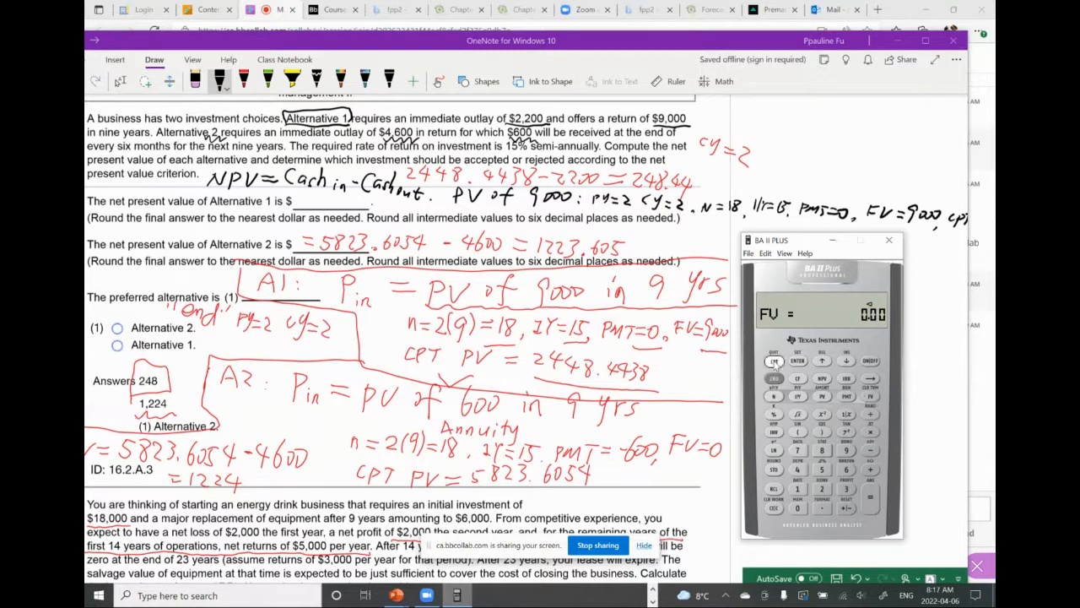
left_click(822, 397)
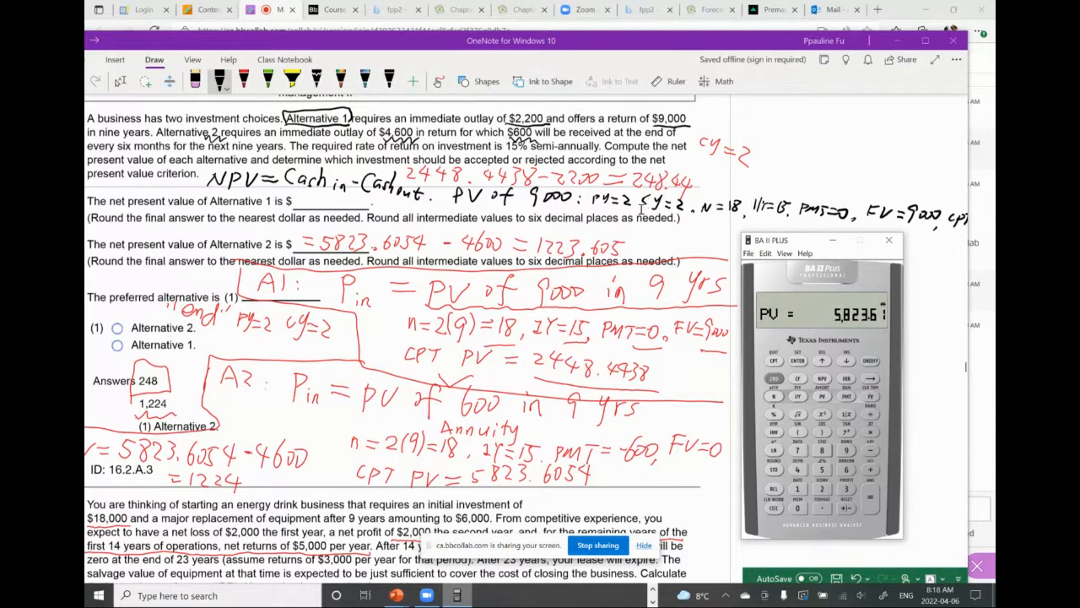
Switch to the online class session in the browser and check the attendee list and the class chat
left_click(279, 19)
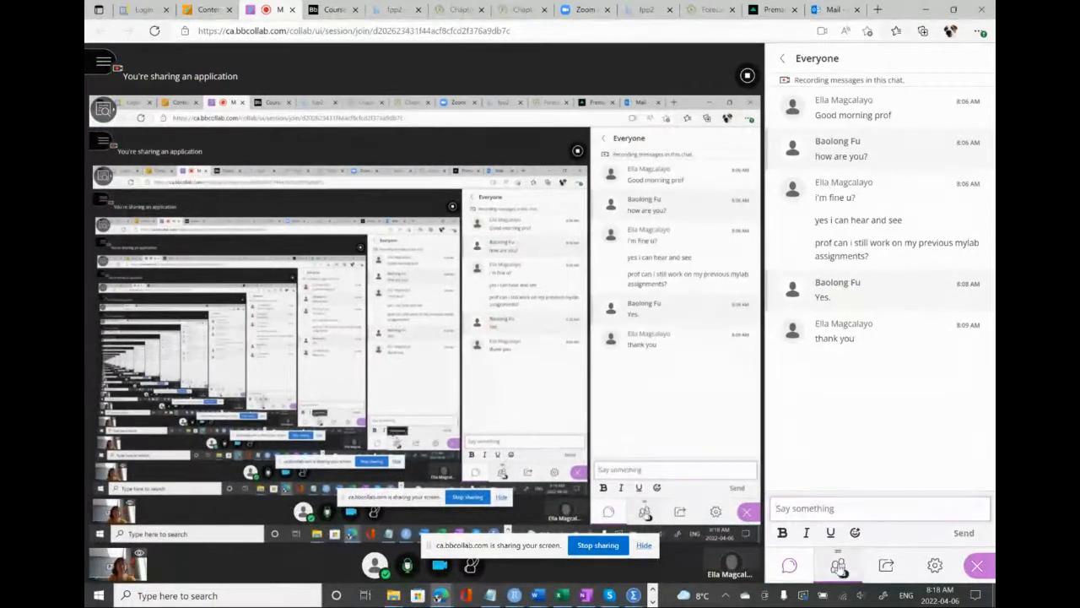
left_click(839, 566)
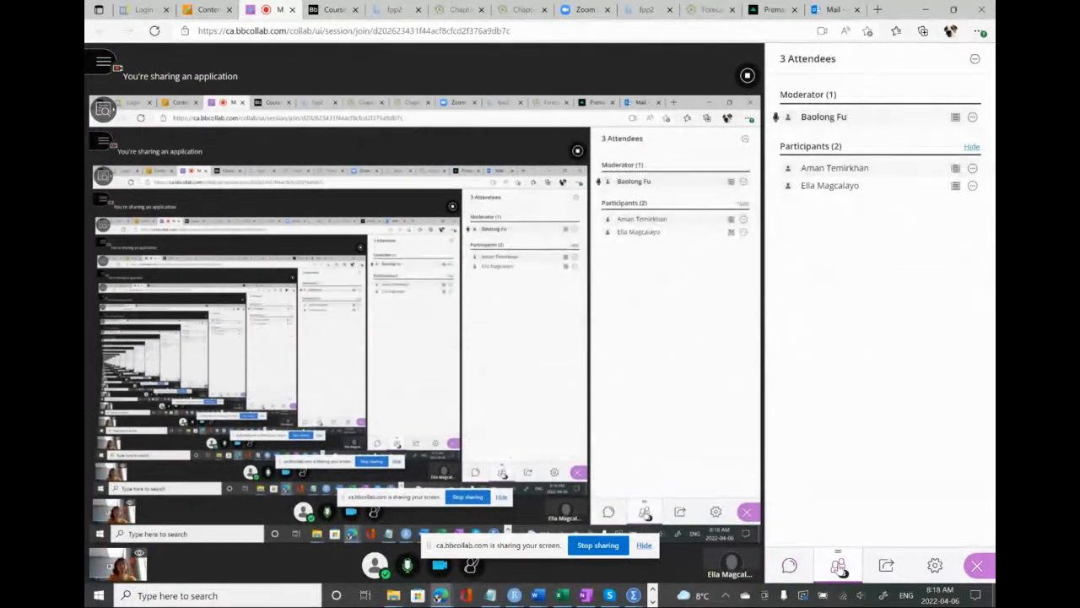
left_click(789, 566)
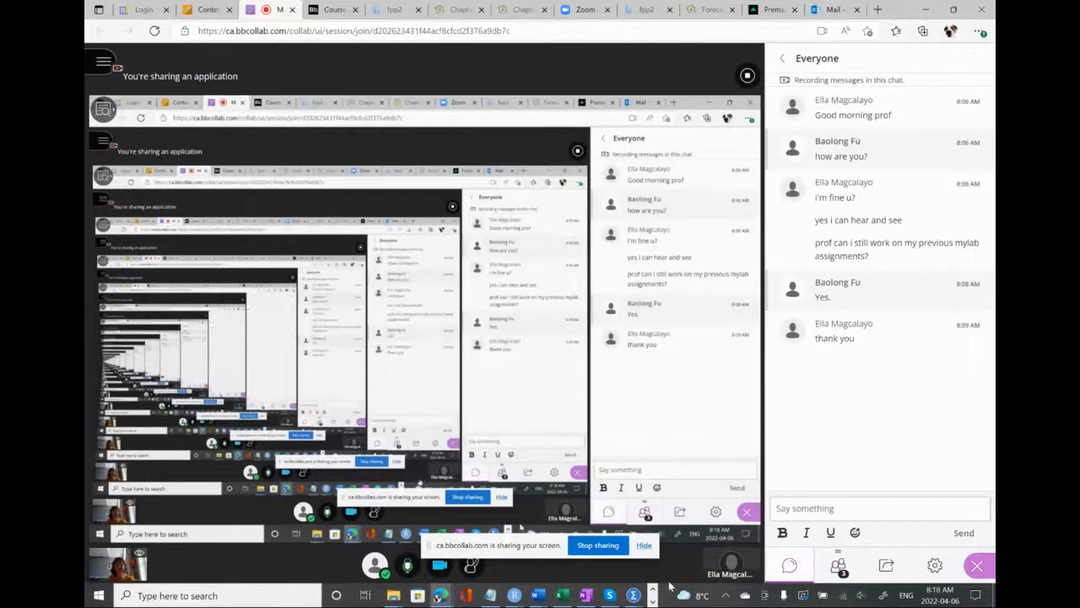
Switch back to OneNote and bring question 2, the energy drink business's internal rate of return, into view with its cash-flow table
left_click(585, 595)
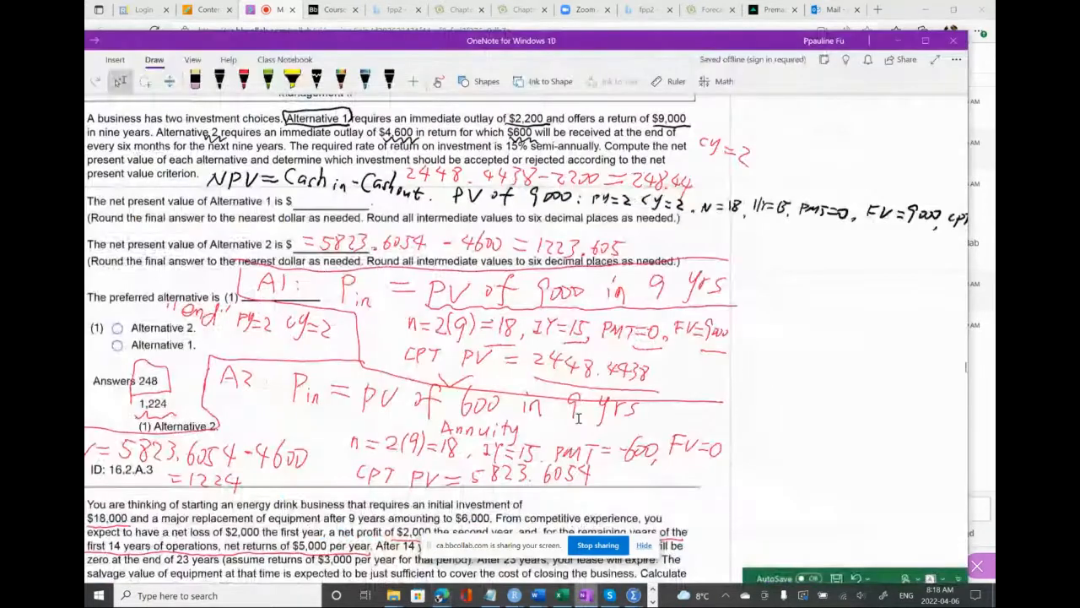
left_click_drag(613, 39, 630, 25)
scroll(585, 289, "down", 2)
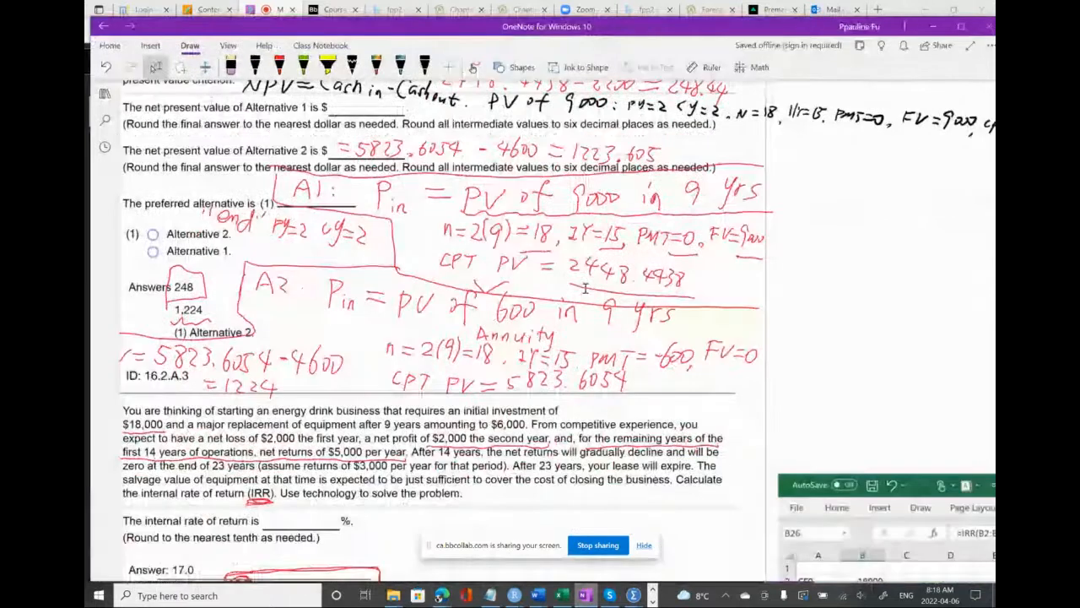
scroll(585, 289, "down", 3)
scroll(585, 288, "left", 1)
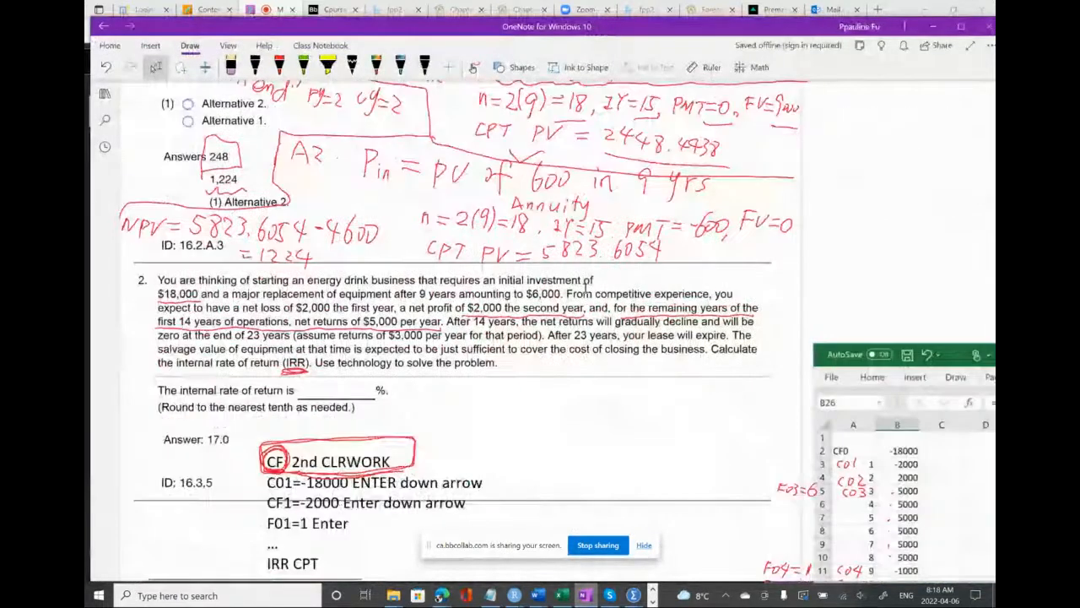
scroll(585, 288, "down", 3)
scroll(585, 289, "down", 1)
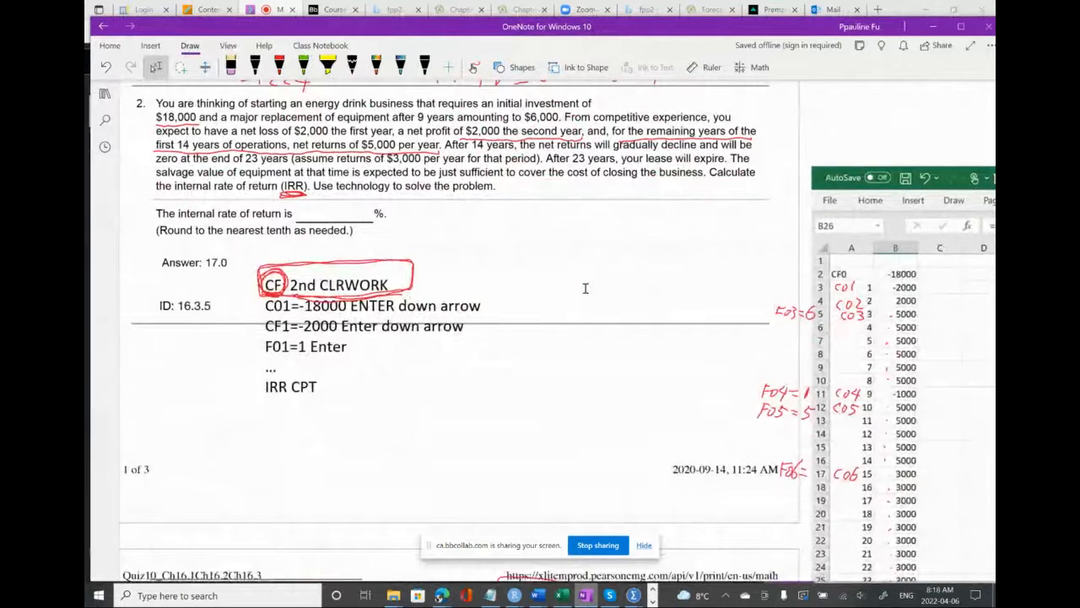
scroll(585, 289, "up", 1)
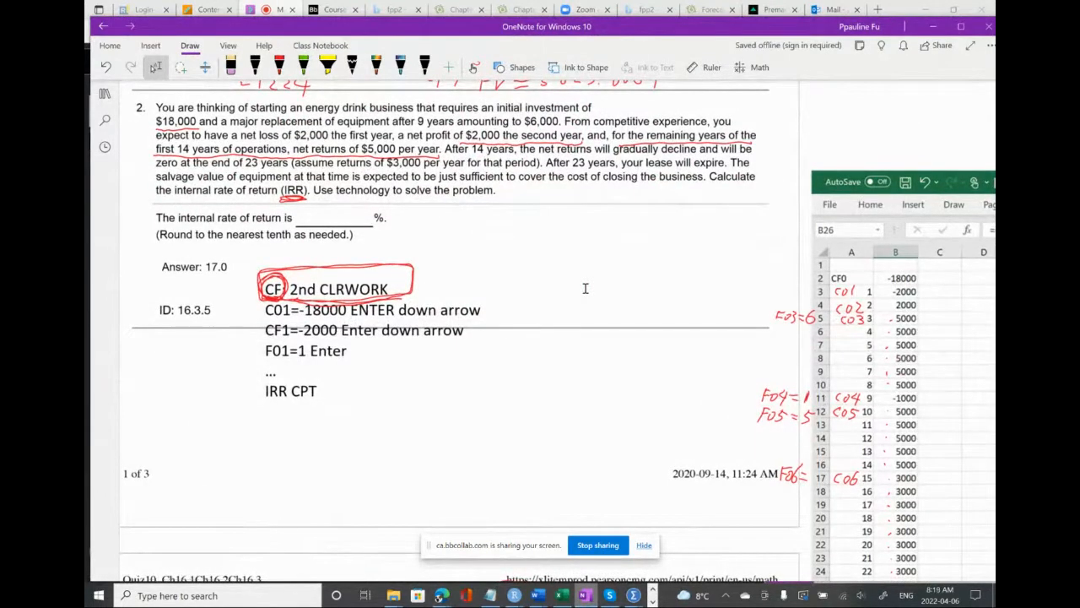
left_click(261, 390)
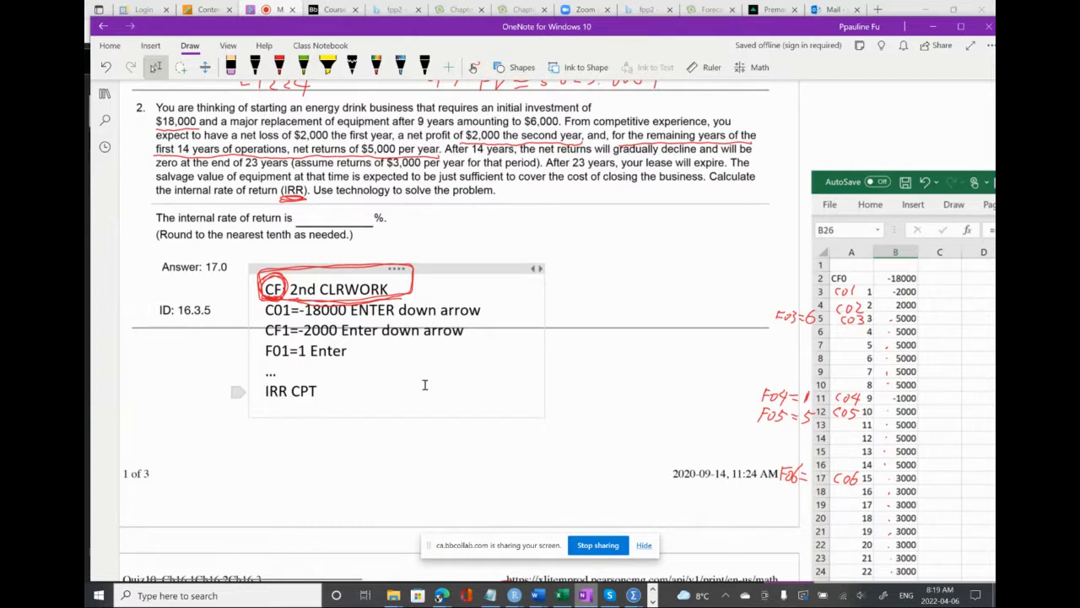
left_click(499, 376)
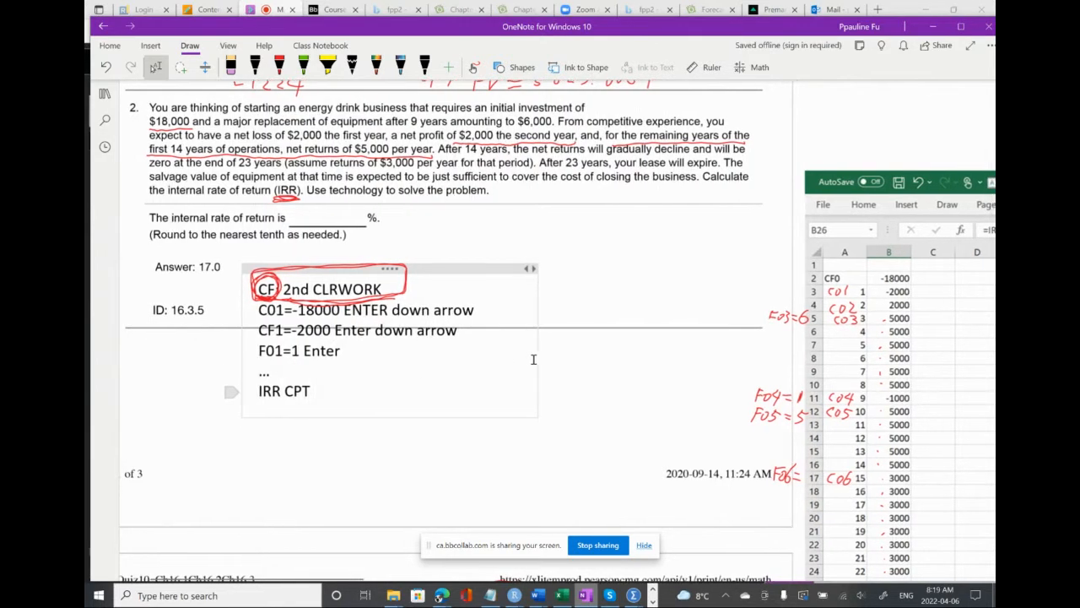
left_click(479, 176)
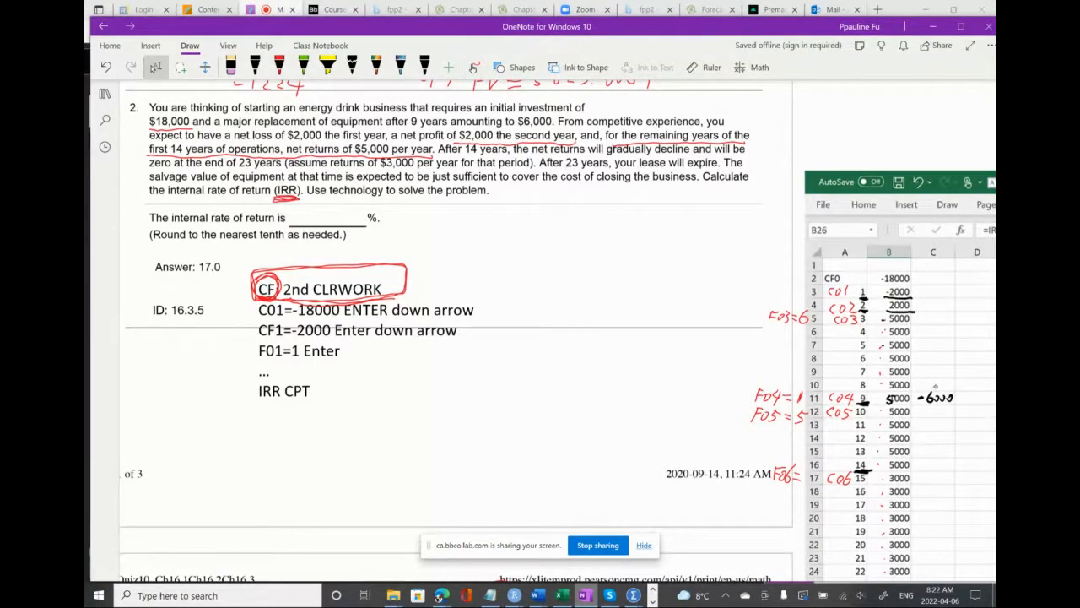
Erase the handwritten 5 and -6000 at year 9 of the cash-flow table and pick the black pen again
left_click_drag(949, 400, 876, 403)
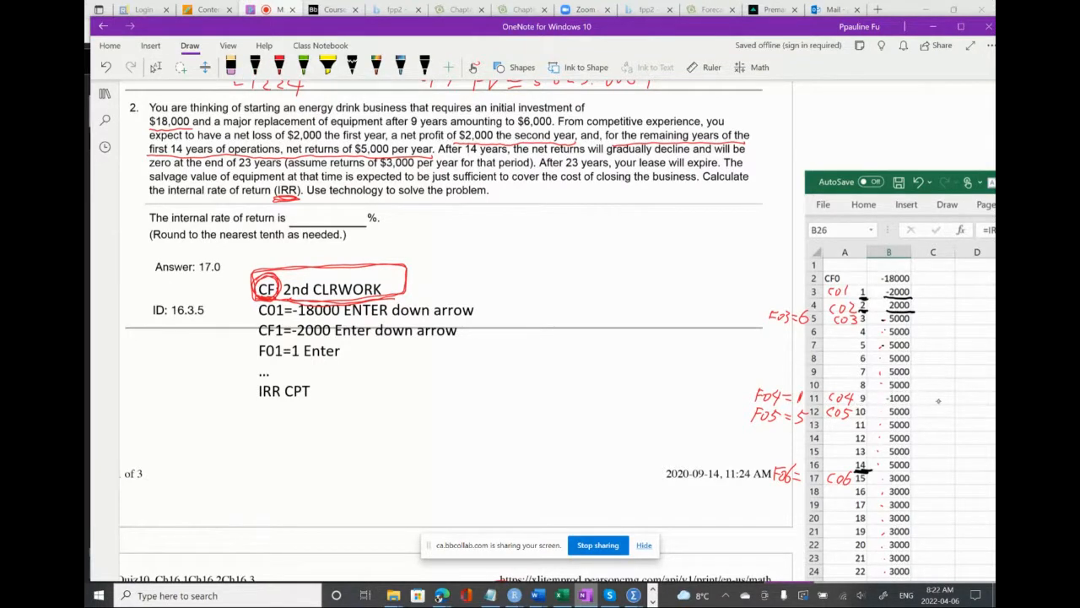
left_click(254, 66)
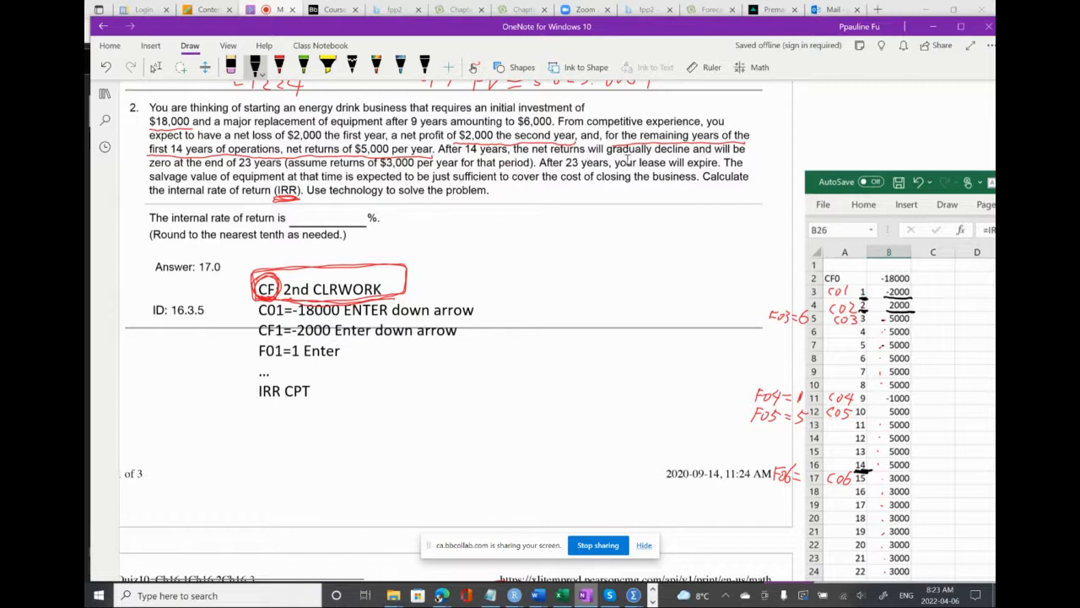
left_click(685, 157)
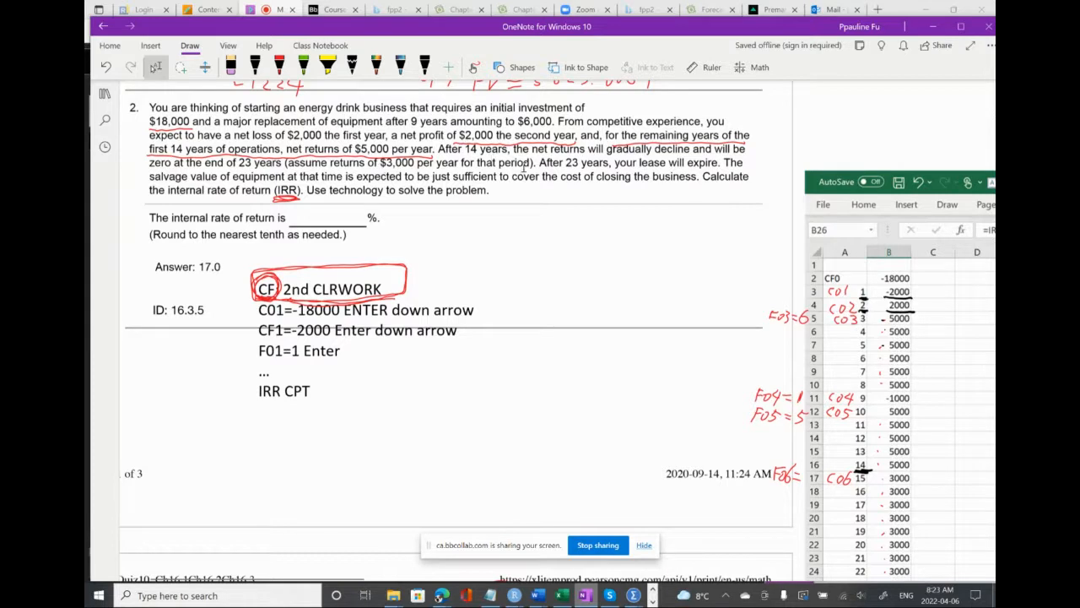
Examine question 2's cash-flow table for all 23 years, its IRR formula and the typed calculator keystroke notes
scroll(869, 474, "down", 1)
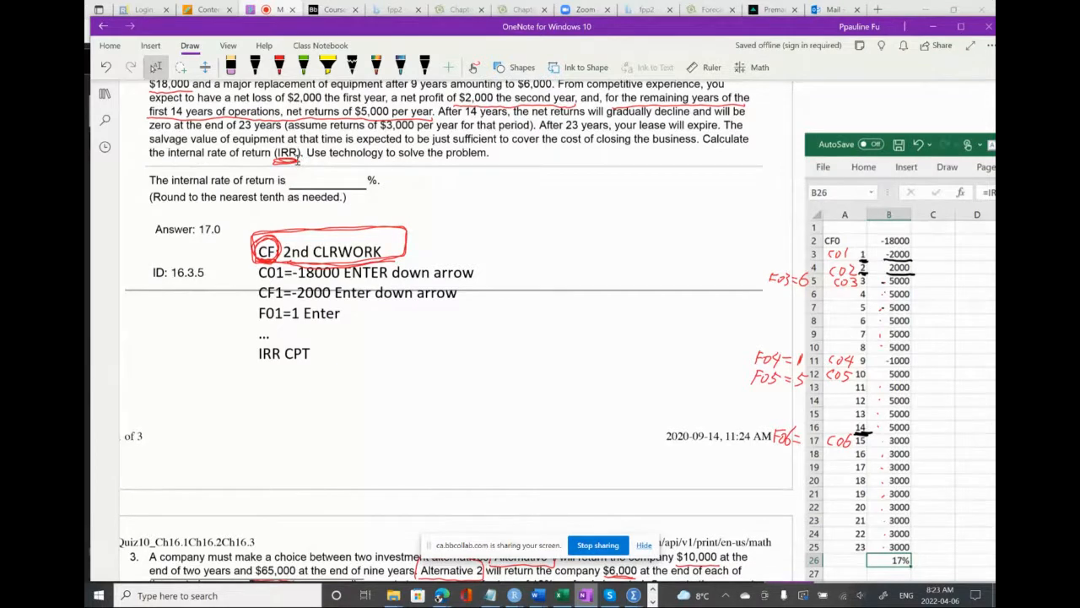
scroll(298, 159, "left", 1)
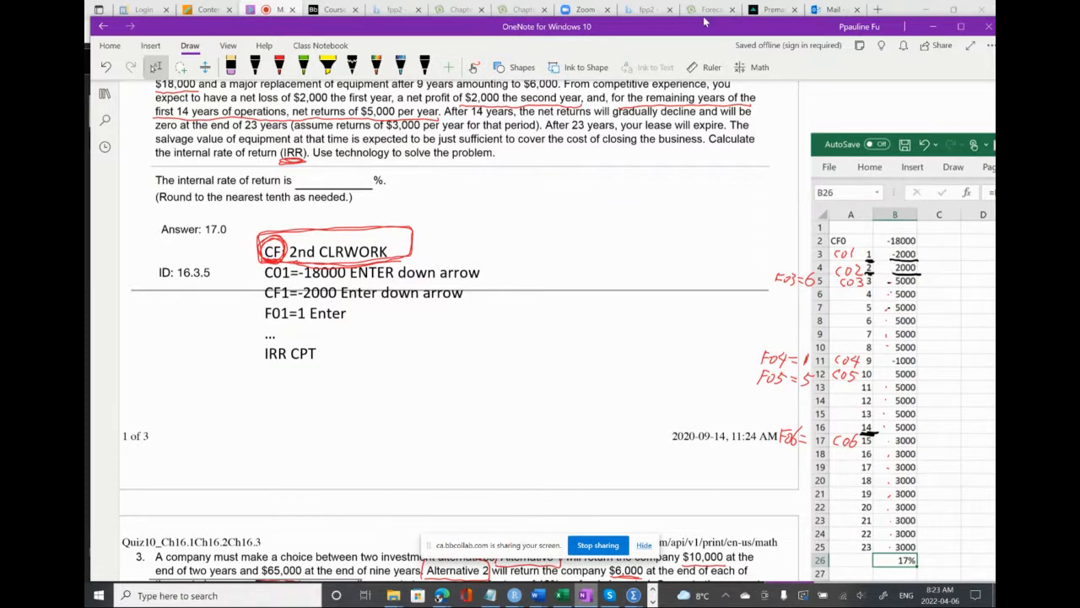
left_click_drag(705, 24, 671, 16)
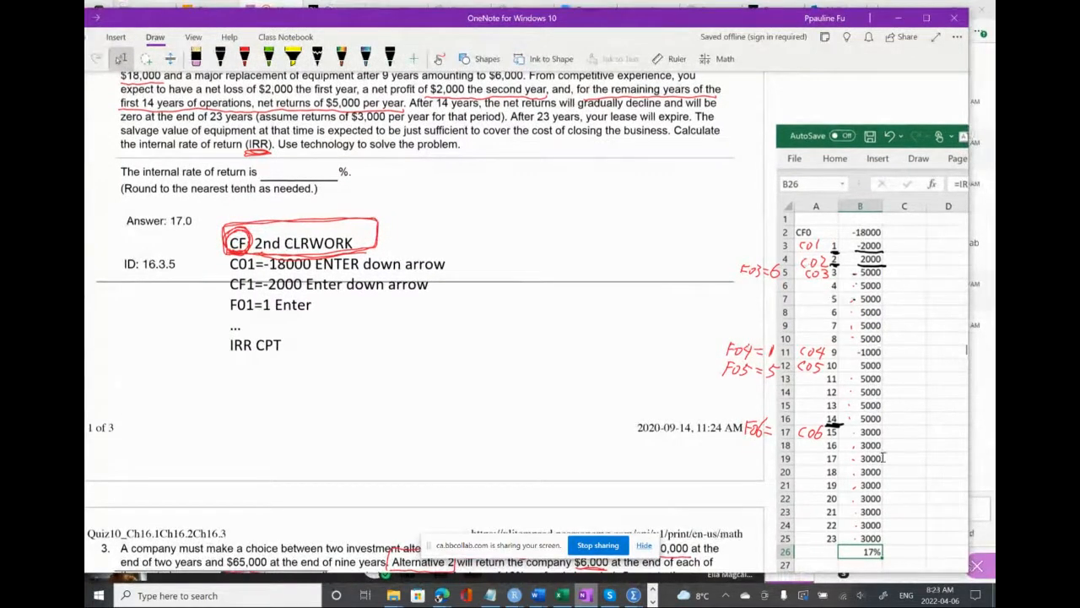
scroll(865, 501, "right", 2)
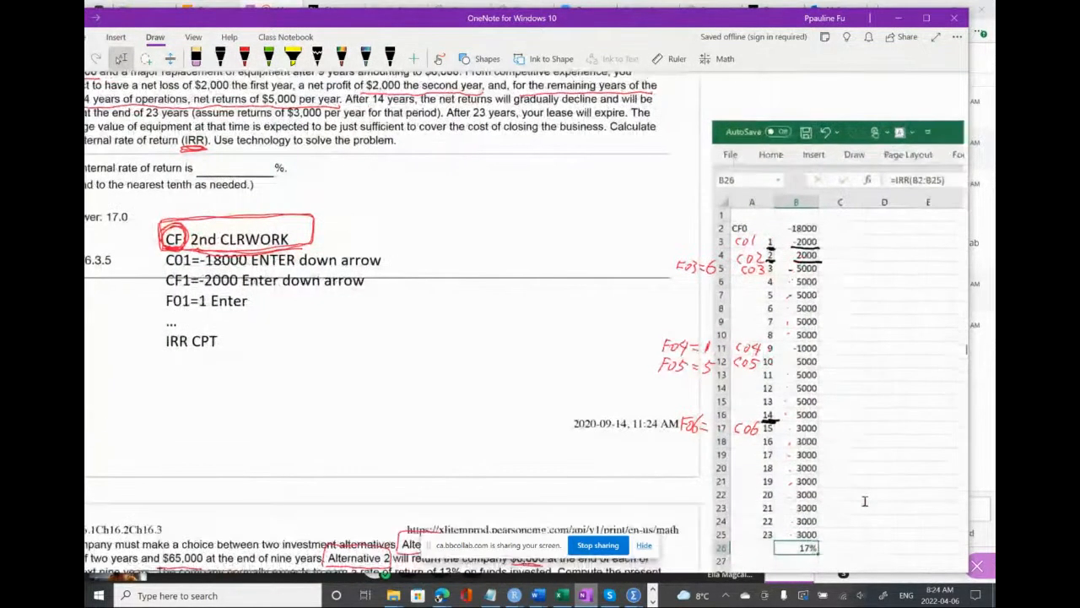
scroll(865, 501, "down", 1)
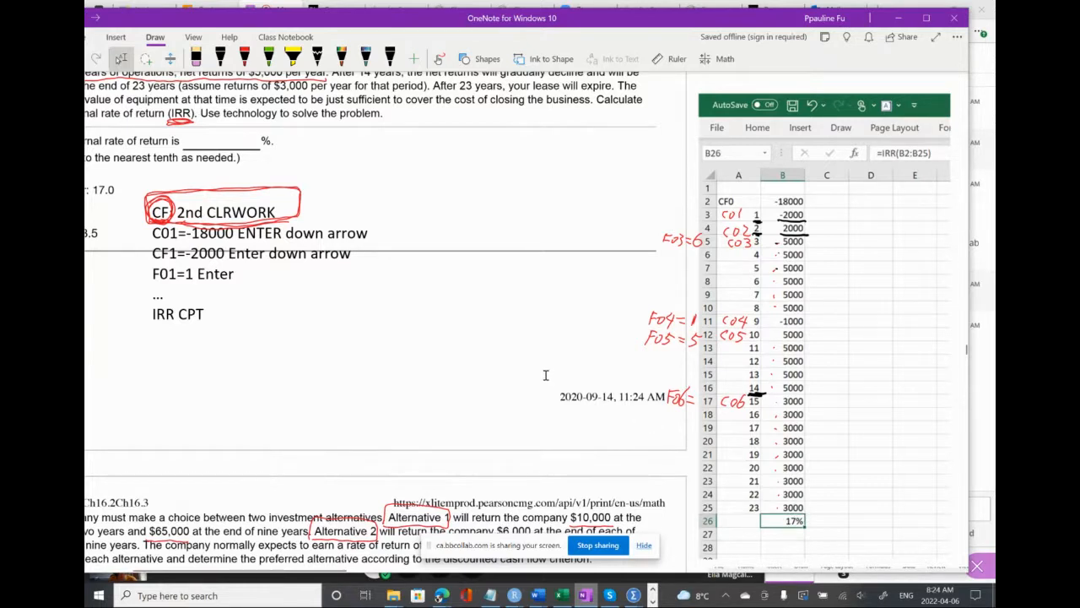
scroll(552, 377, "left", 2)
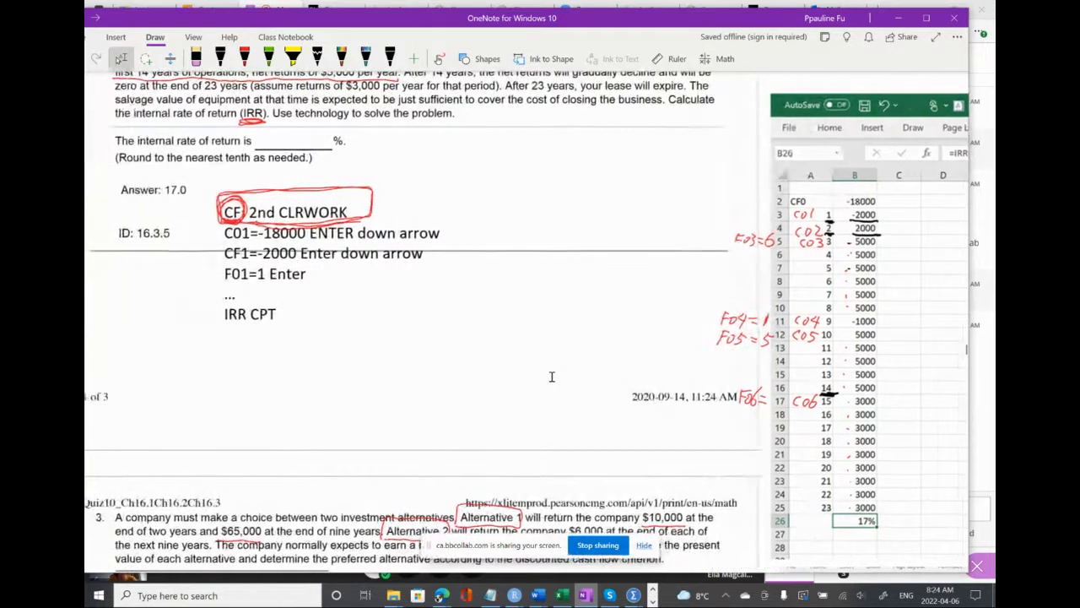
scroll(552, 377, "up", 1)
scroll(552, 377, "up", 1)
scroll(552, 376, "up", 1)
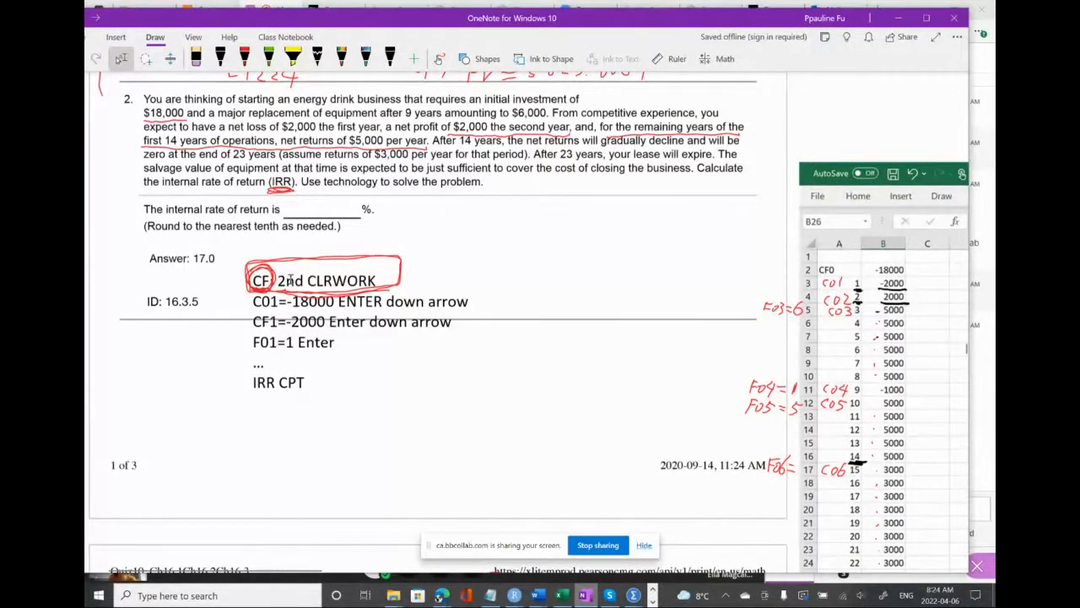
scroll(438, 372, "down", 1)
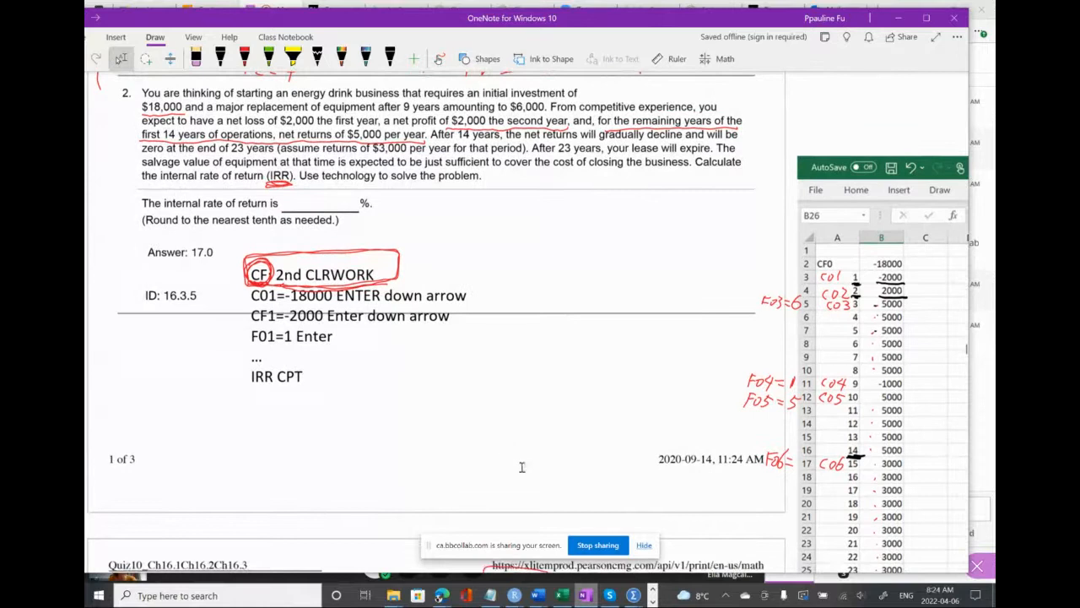
Switch to the BA II Plus calculator and place its window between the keystroke notes and the cash-flow table
left_click(652, 601)
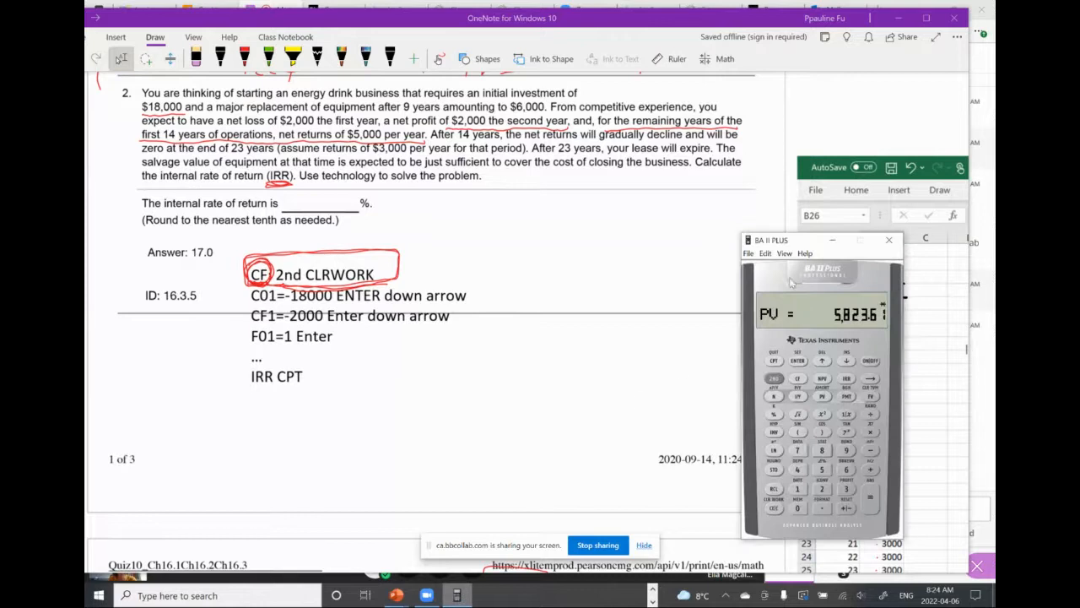
left_click_drag(810, 244, 642, 240)
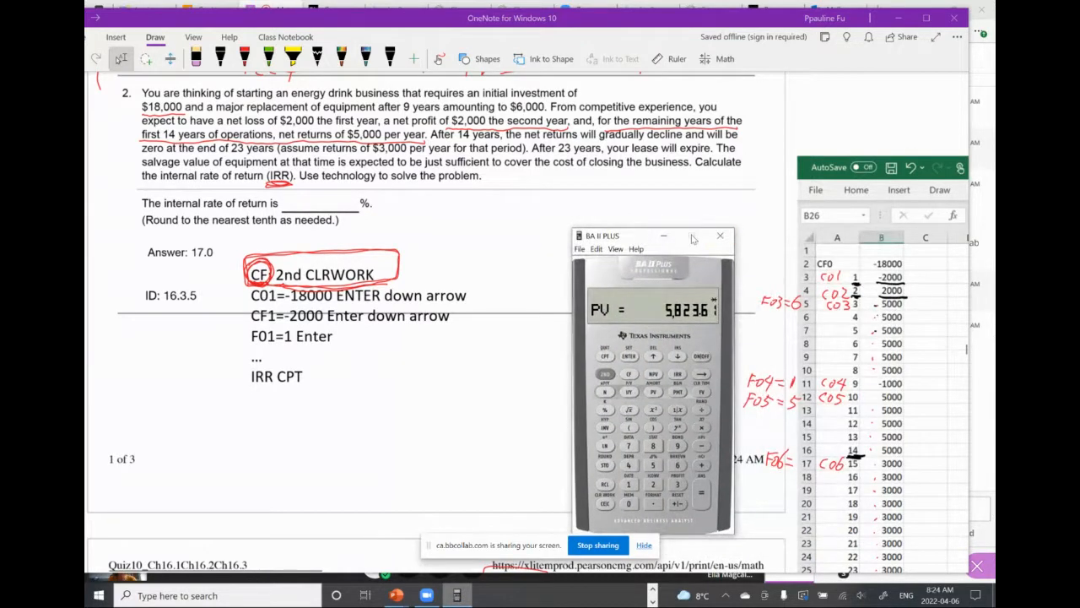
left_click_drag(647, 240, 640, 204)
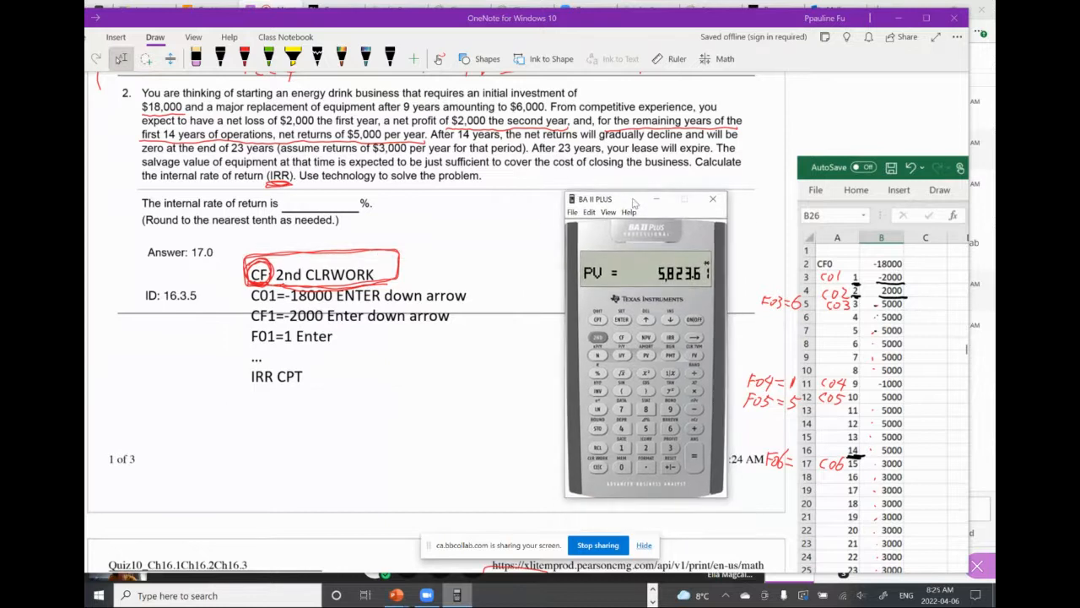
Return the calculator to standard mode, then open the cash flow (CF) worksheet and clear its stored entries
left_click(598, 337)
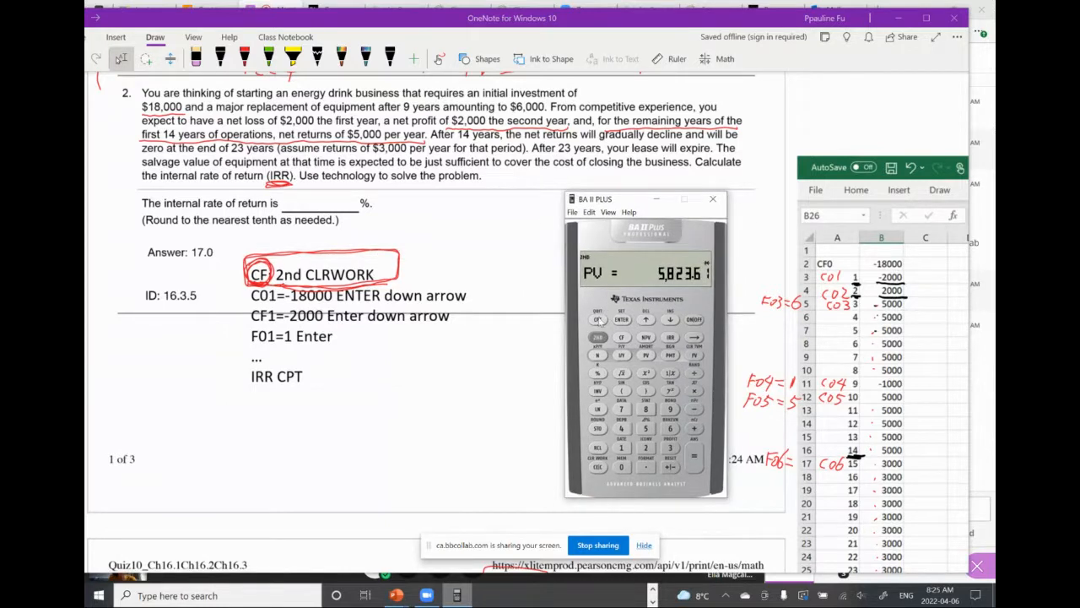
left_click(599, 320)
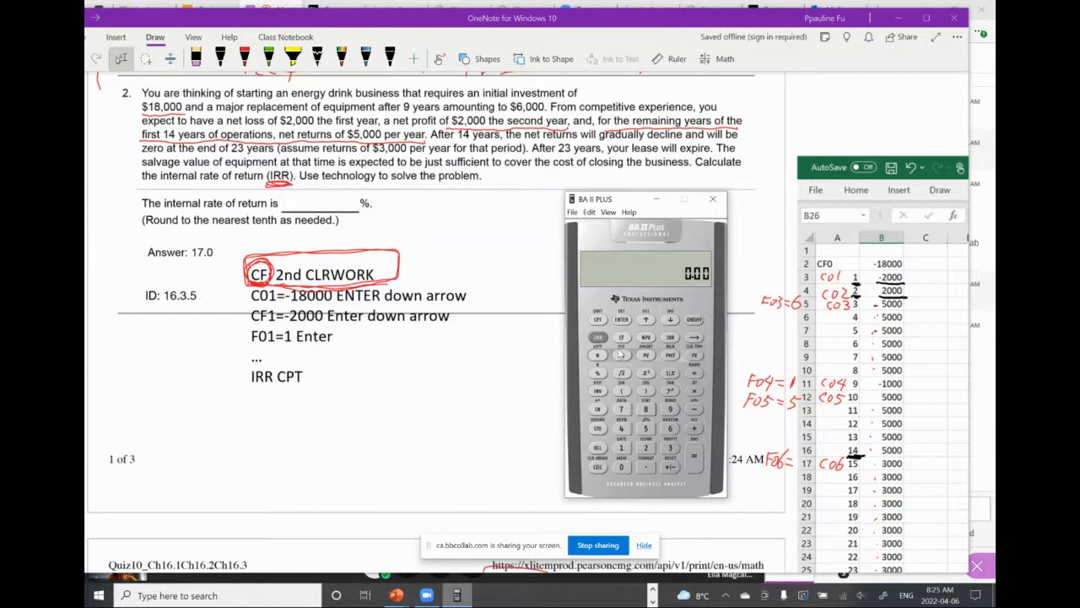
left_click(622, 338)
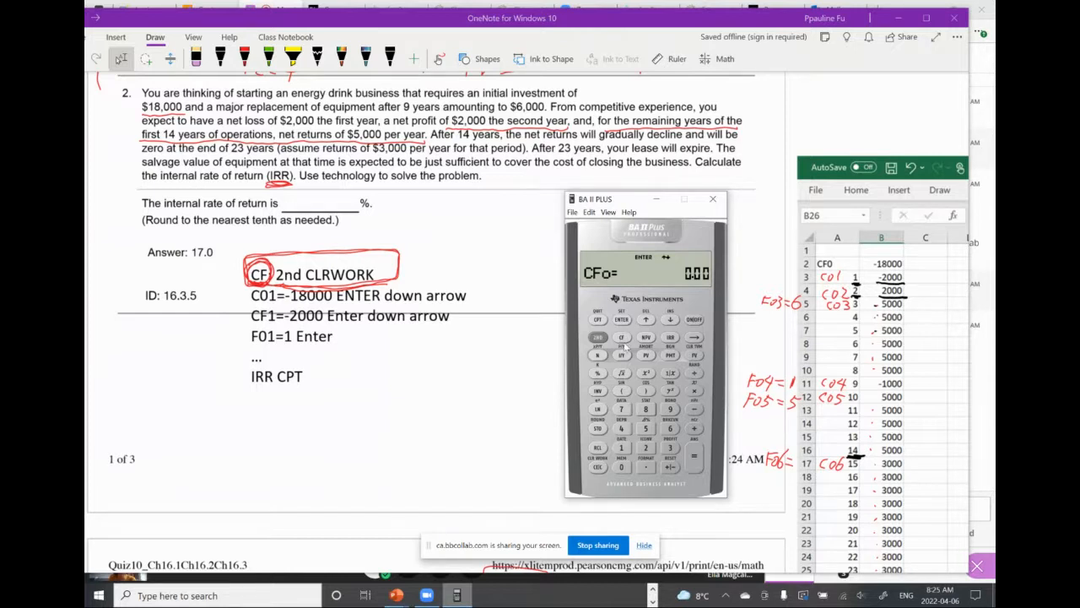
left_click(597, 338)
left_click(599, 467)
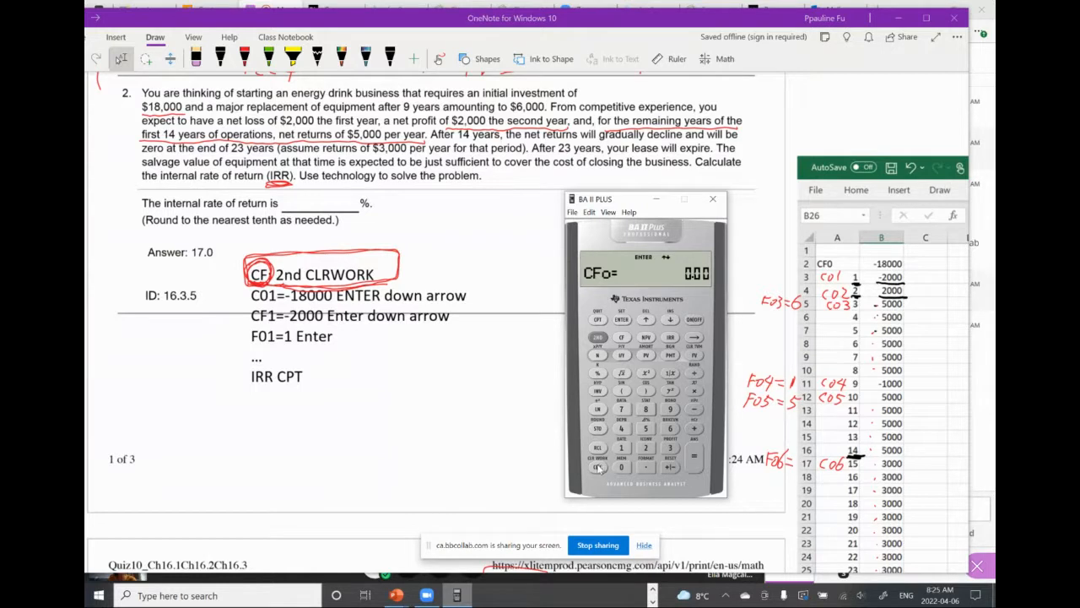
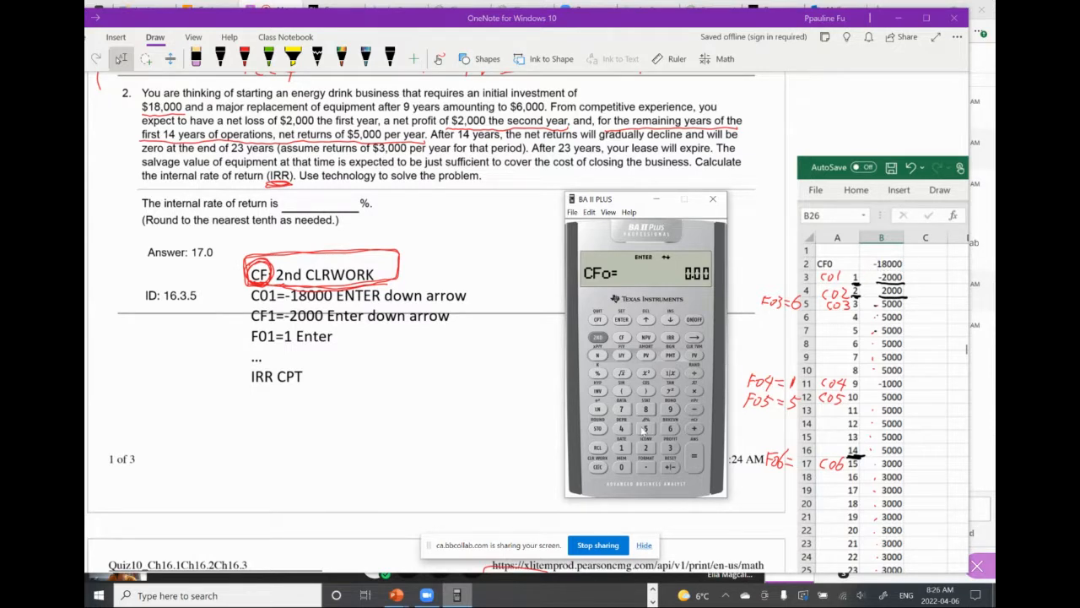
Enter -18000 as the initial cash flow CFo in the calculator's cash flow worksheet and advance to C01
left_click(624, 449)
left_click(621, 469)
left_click(621, 469)
left_click(621, 469)
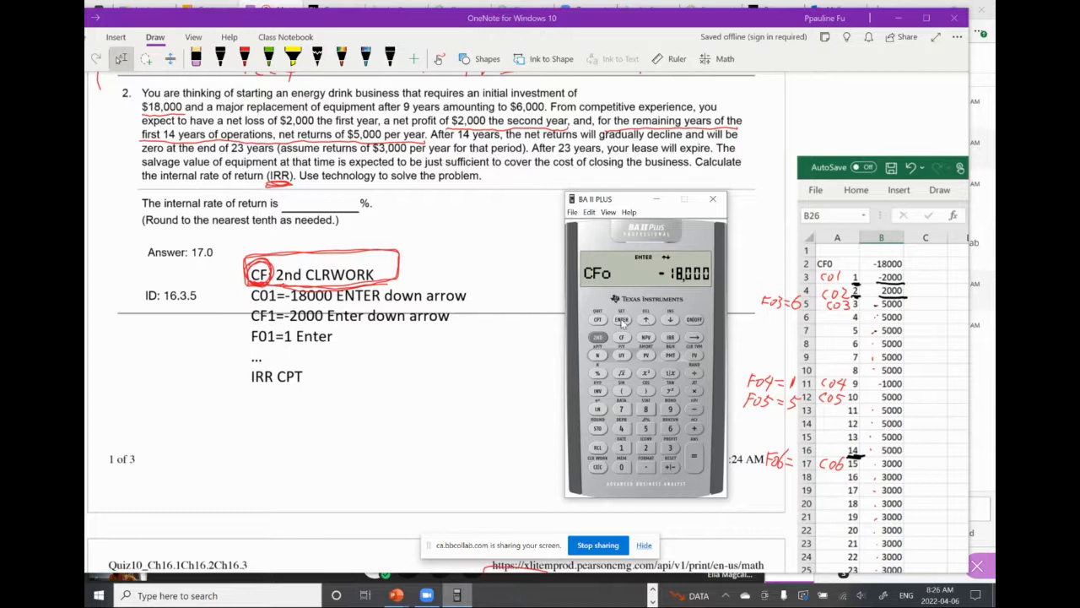
left_click(622, 321)
left_click(670, 321)
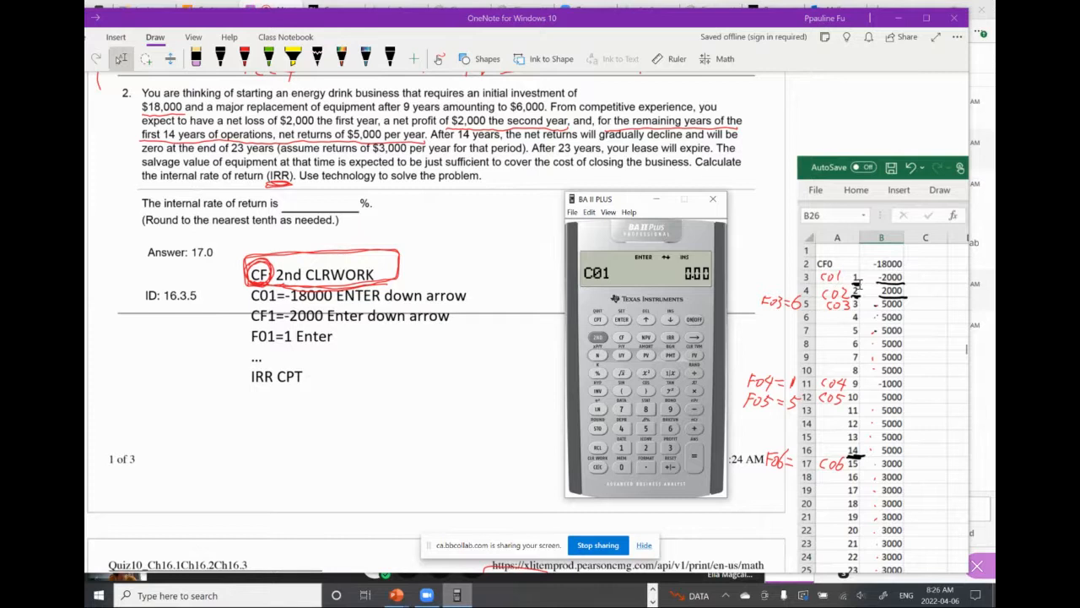
Store -2000 as cash flow C01 with frequency F01 of 1 and advance to C02
left_click(646, 448)
left_click(621, 466)
left_click(621, 466)
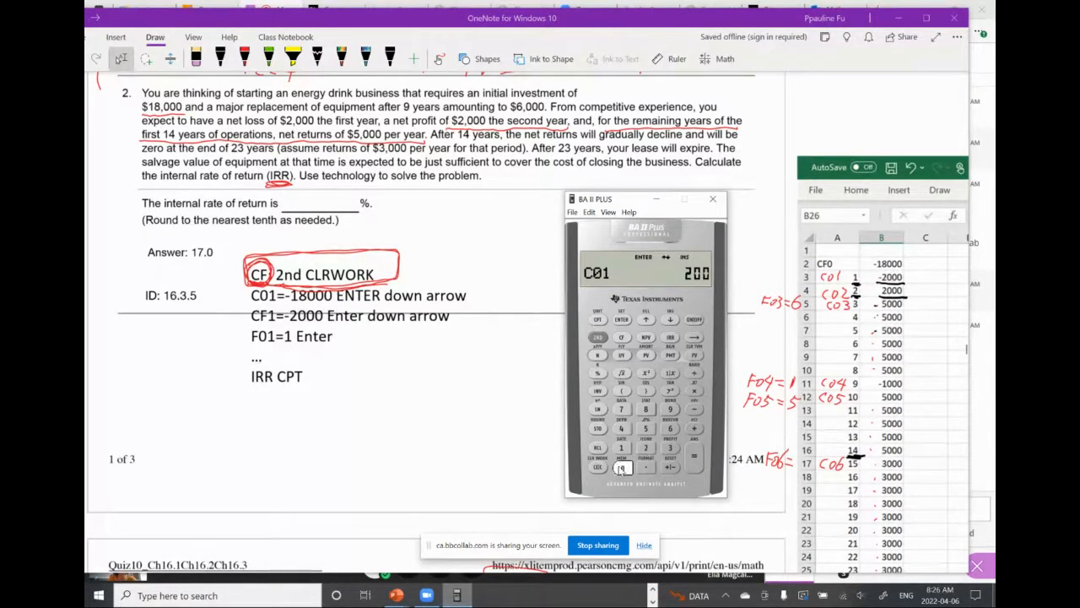
left_click(621, 466)
left_click(671, 466)
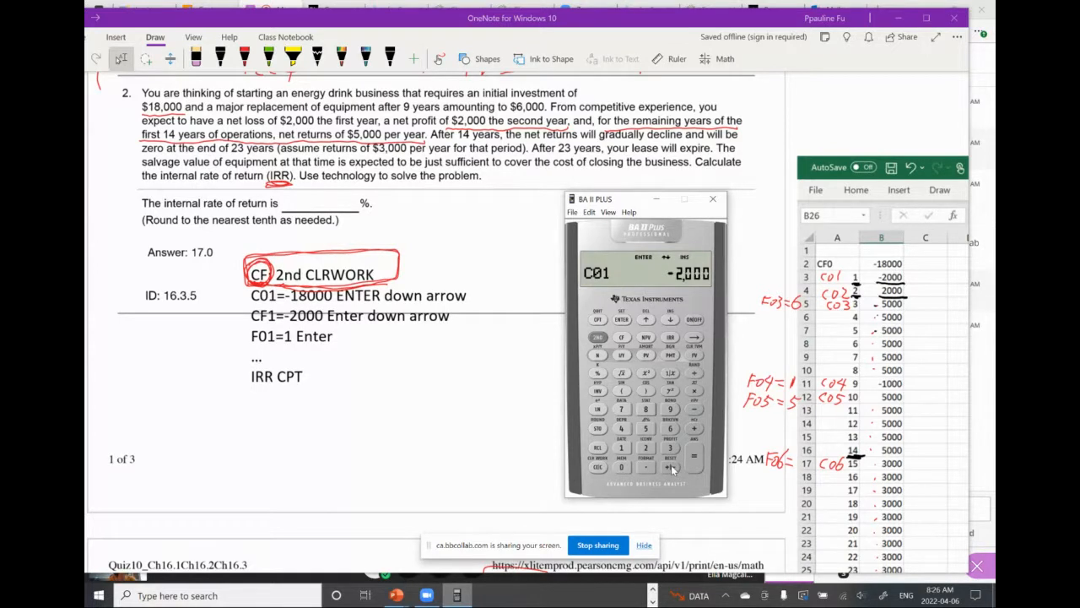
left_click(622, 320)
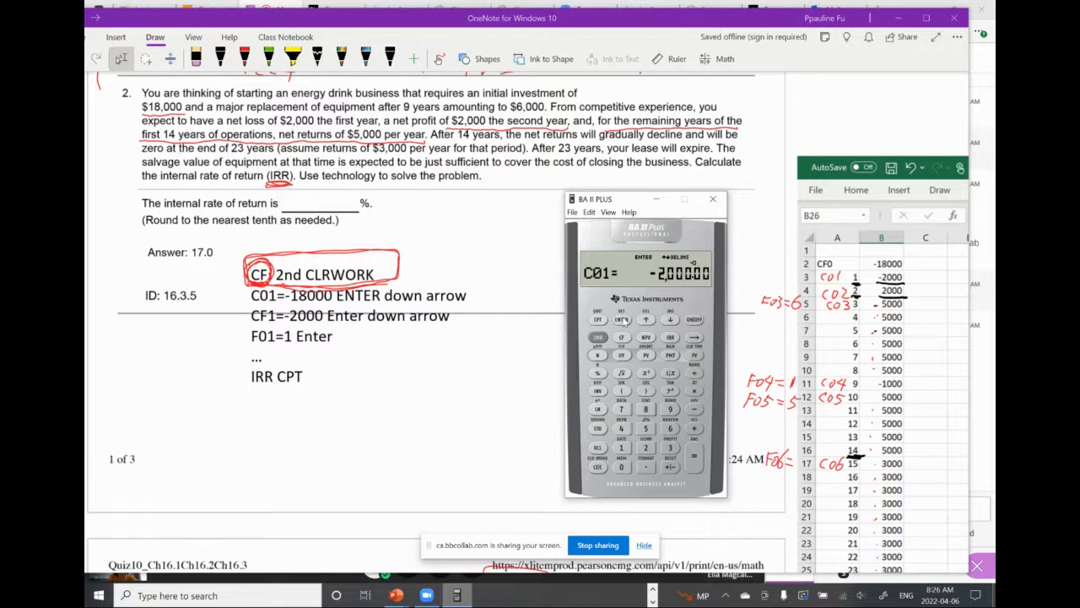
left_click(671, 320)
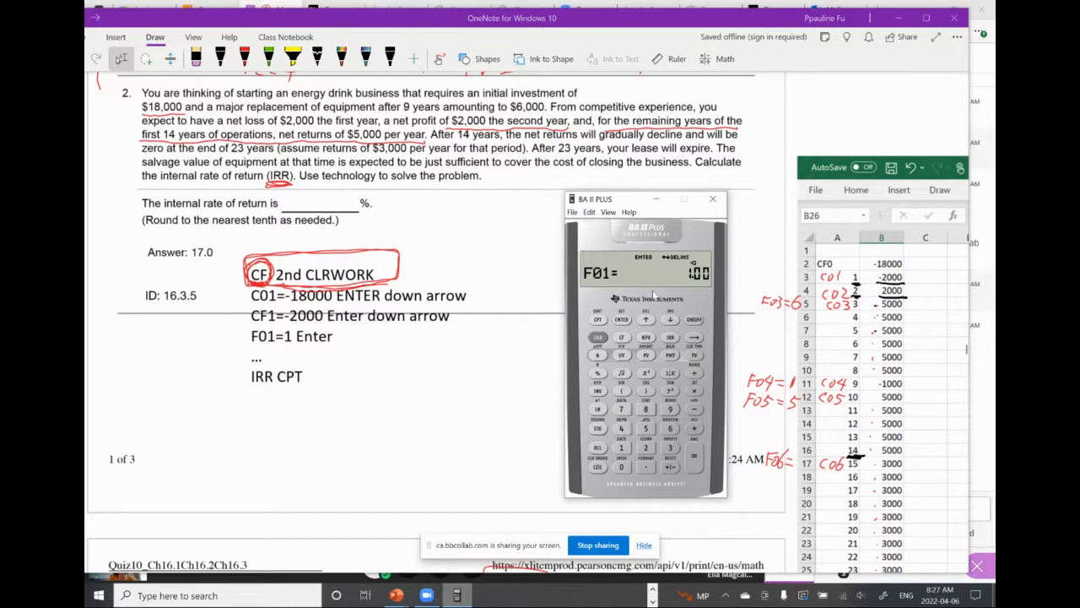
left_click(625, 448)
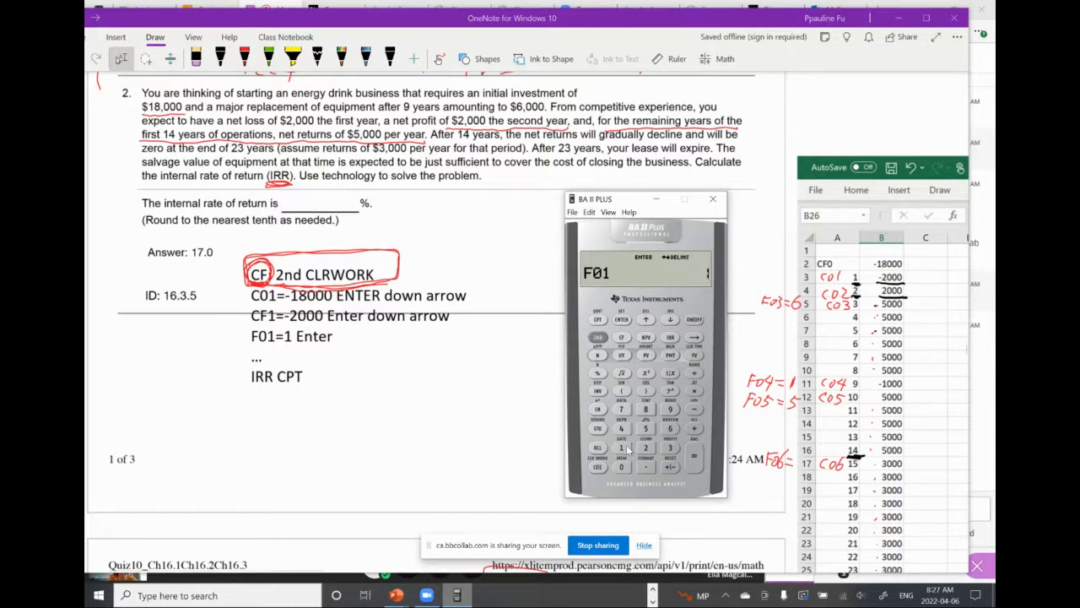
left_click(622, 320)
left_click(671, 320)
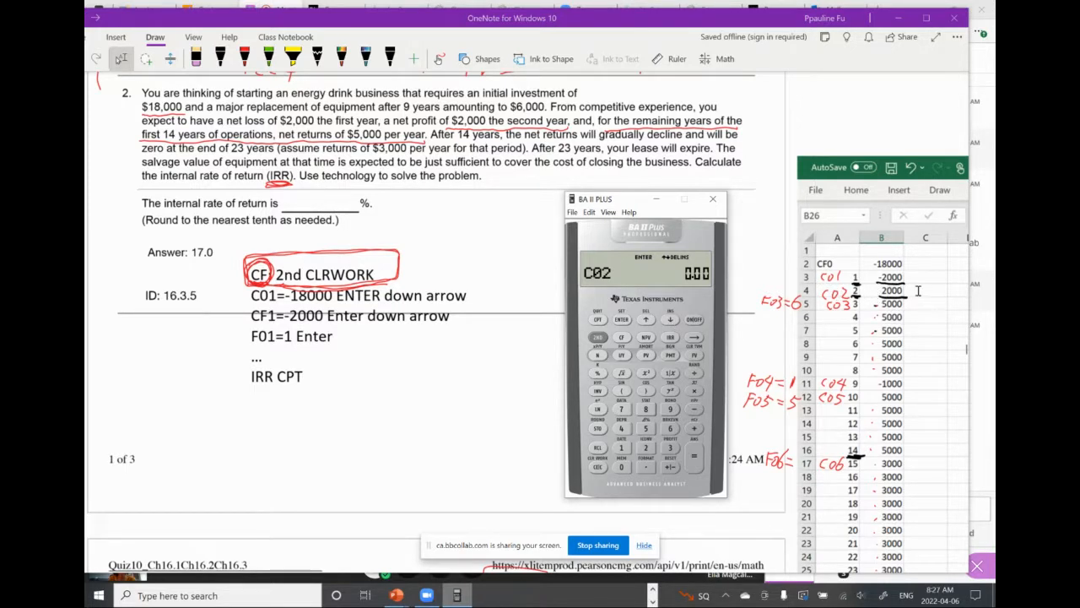
Store 2000 as cash flow C02 with frequency F02 of 1 and advance to C03
left_click(646, 448)
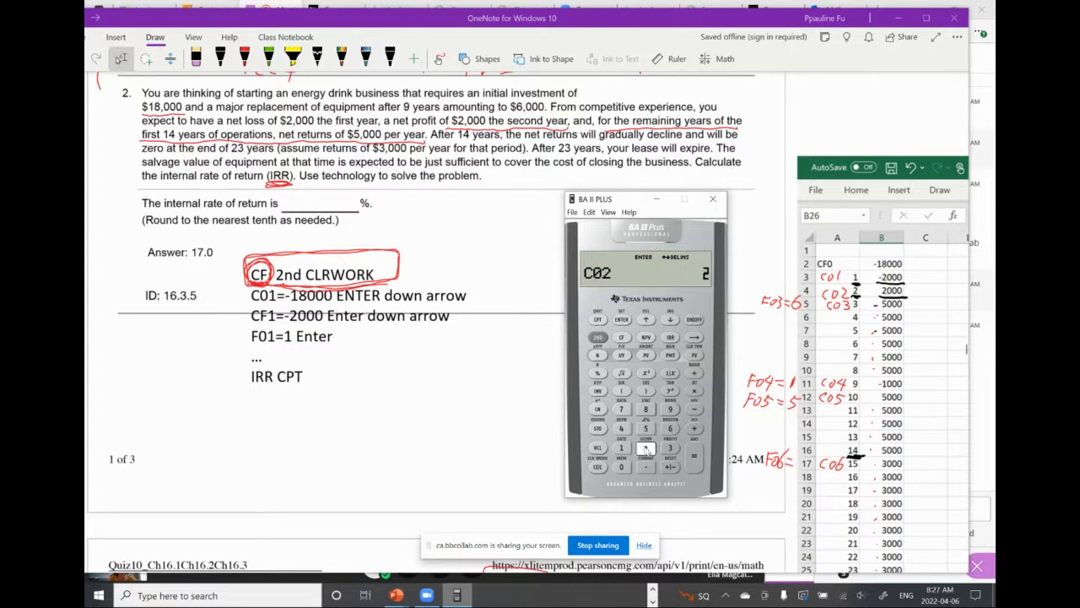
left_click(622, 467)
left_click(622, 467)
left_click(622, 466)
left_click(622, 321)
left_click(622, 321)
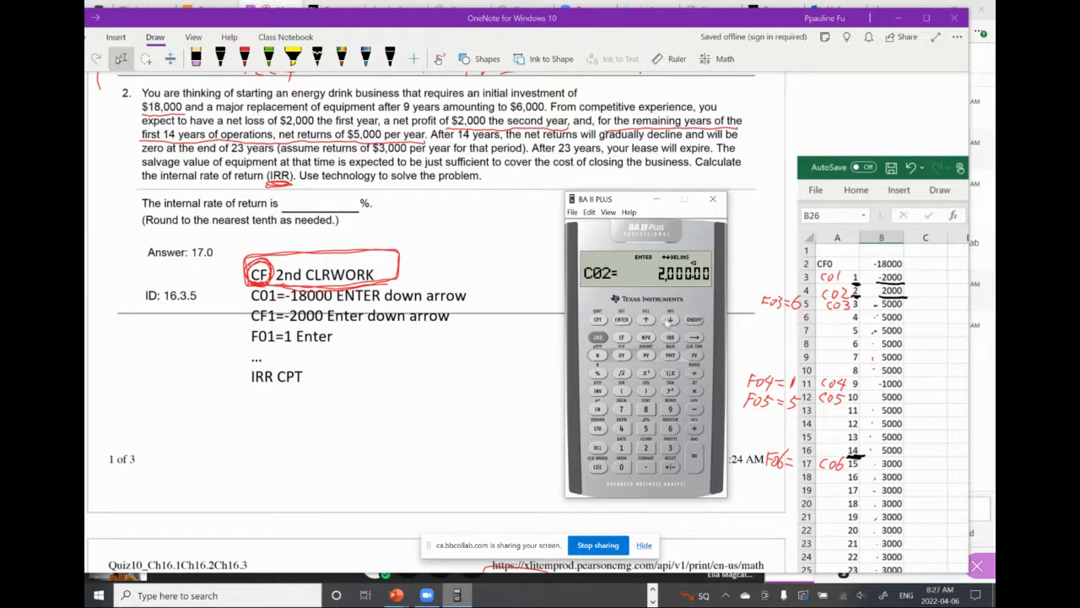
left_click(670, 320)
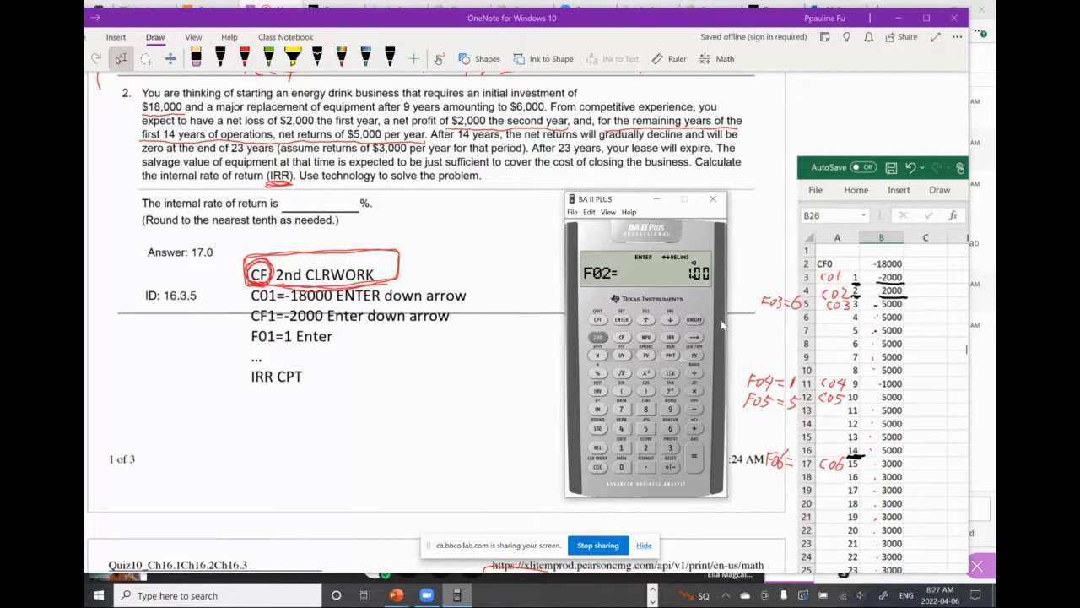
left_click(622, 448)
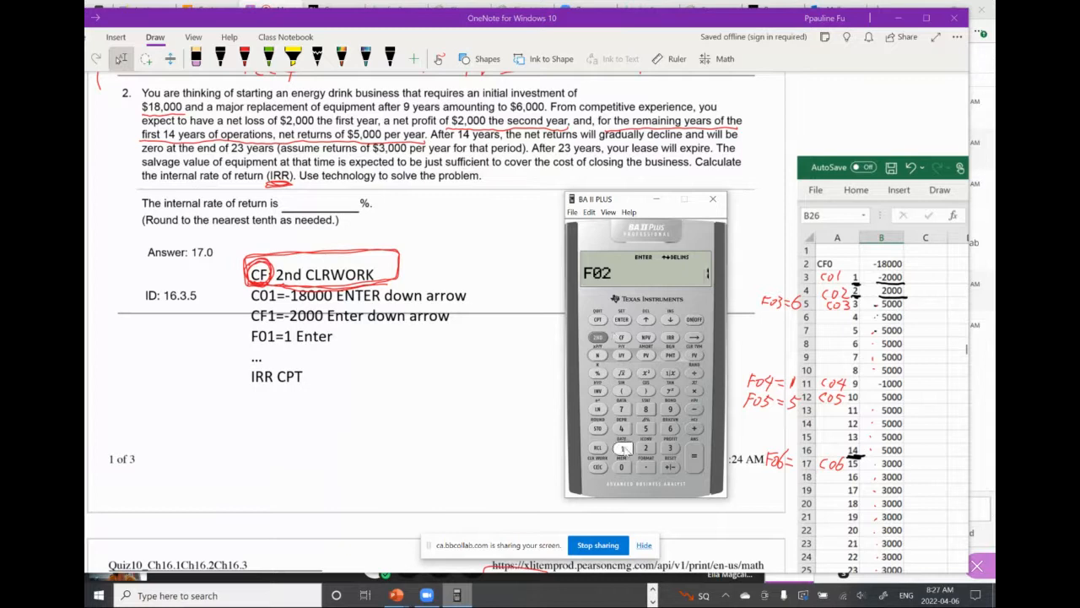
left_click(622, 320)
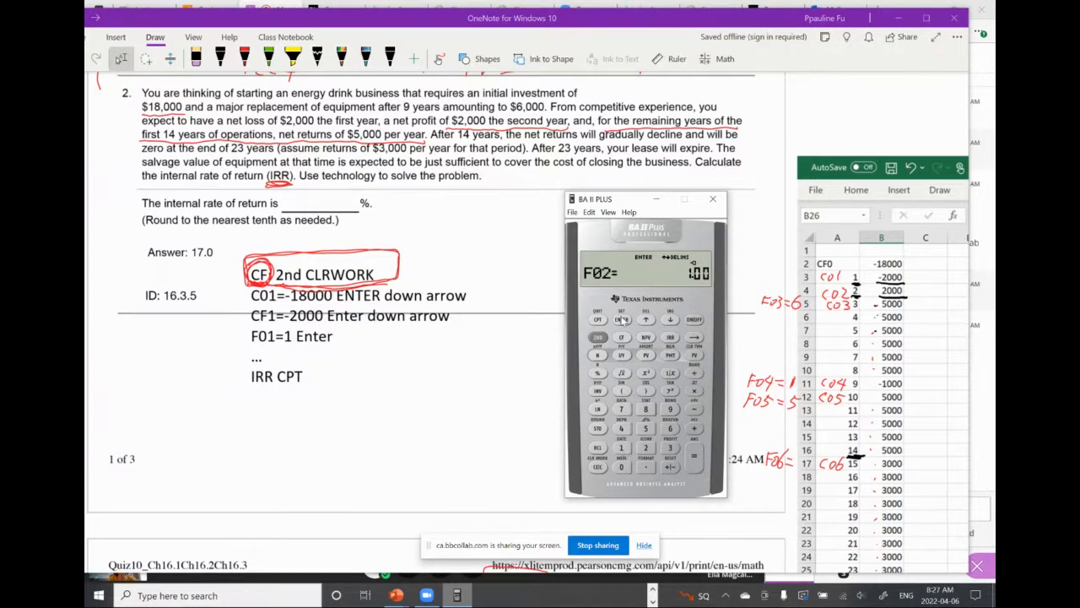
left_click(670, 320)
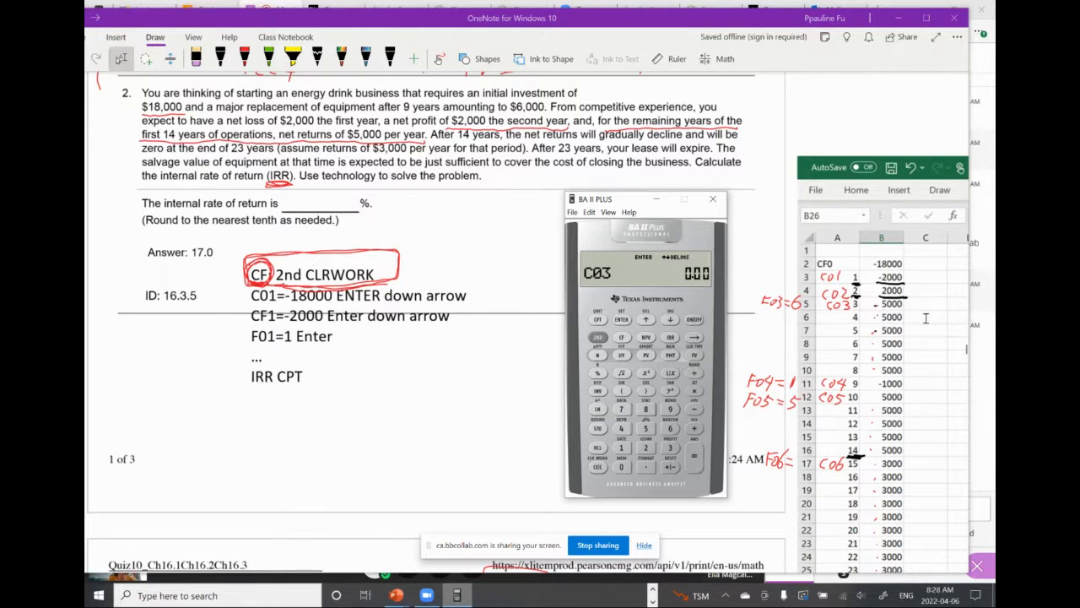
Erase the stray dots beside the cash flows in the OneNote table and switch back to the BA II Plus calculator
left_click_drag(877, 305, 879, 330)
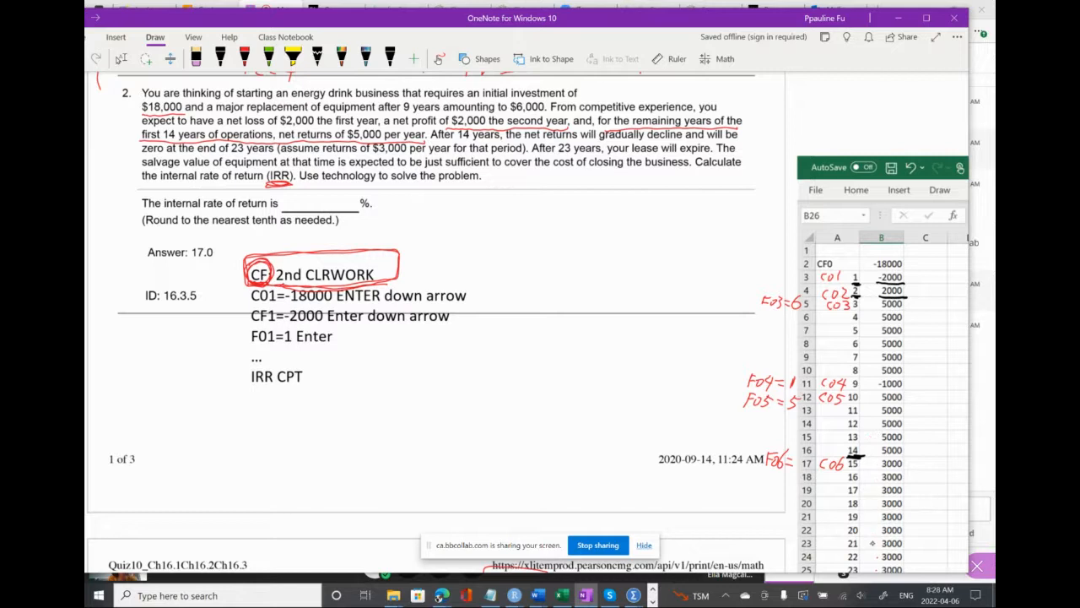
left_click(220, 58)
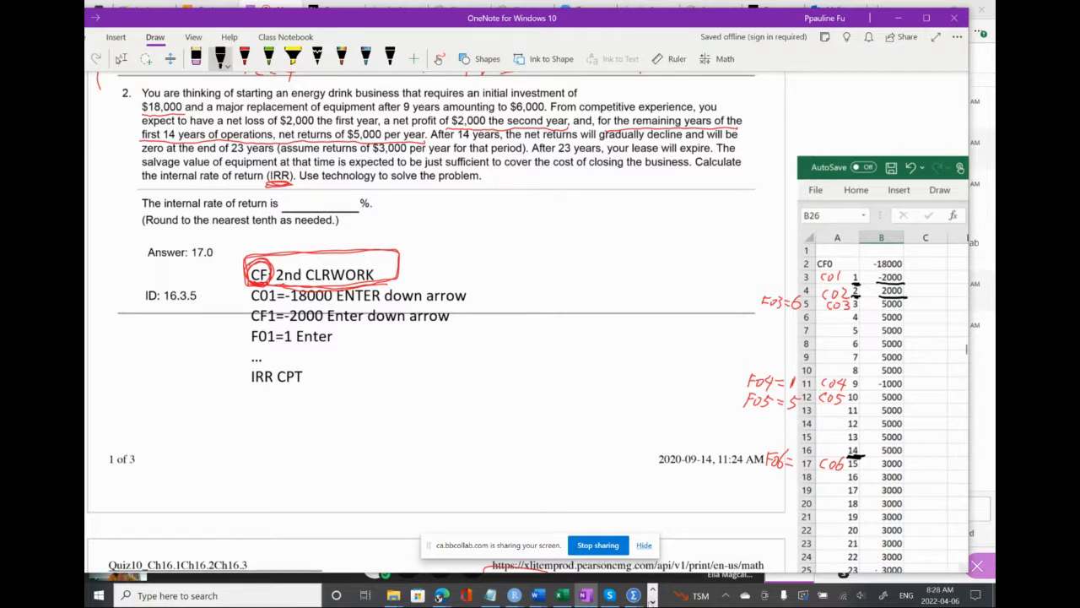
left_click(653, 602)
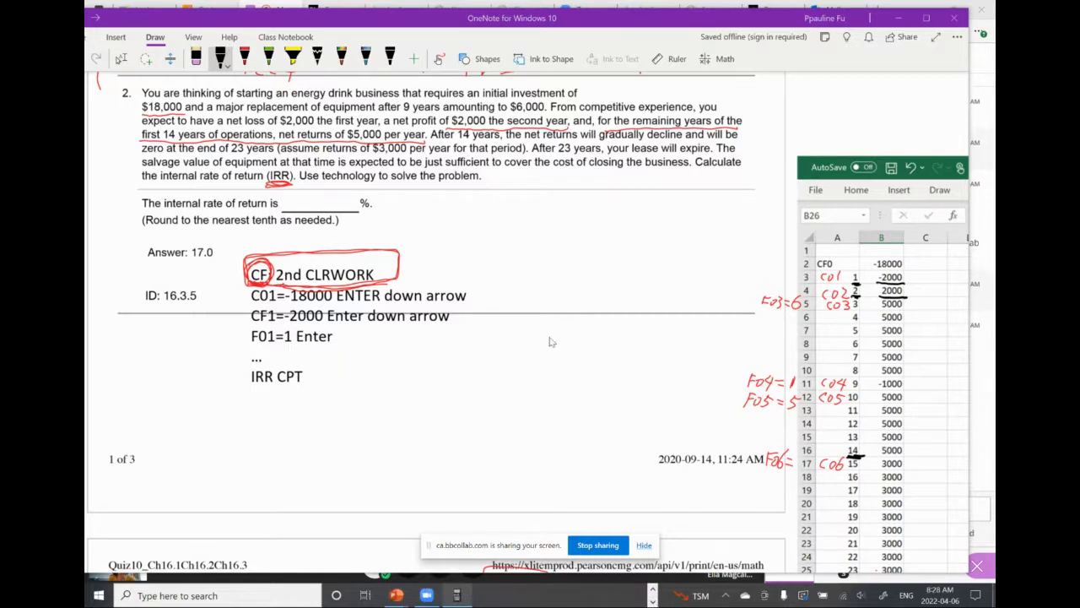
left_click_drag(684, 22, 711, 44)
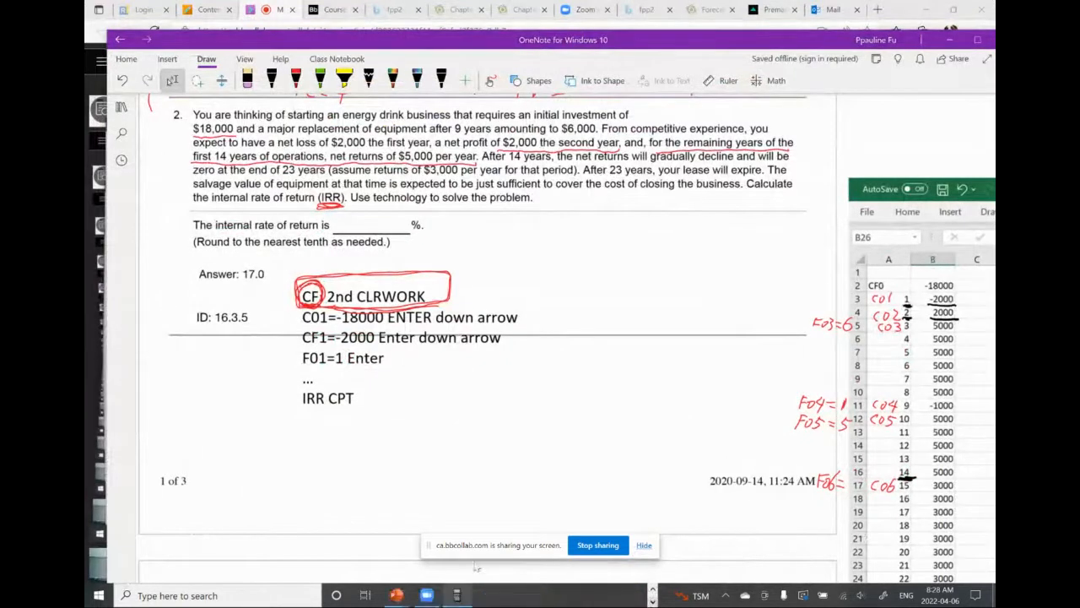
left_click(456, 596)
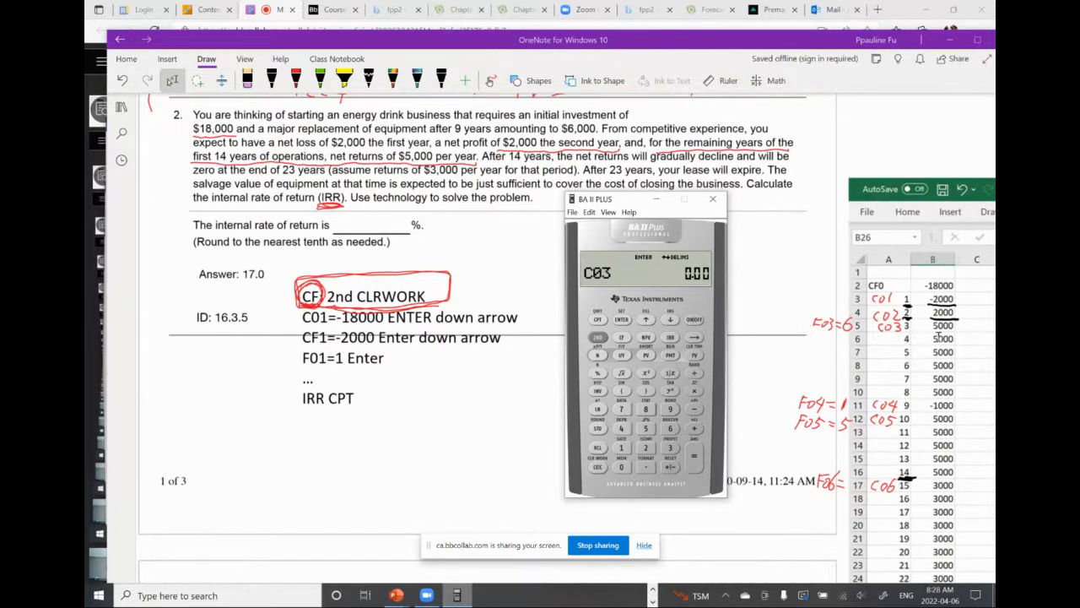
Store 5000 as cash flow C03 with frequency F03 of 6 and advance to C04
left_click(645, 431)
left_click(621, 467)
left_click(621, 467)
left_click(621, 467)
left_click(623, 319)
left_click(670, 320)
left_click(670, 428)
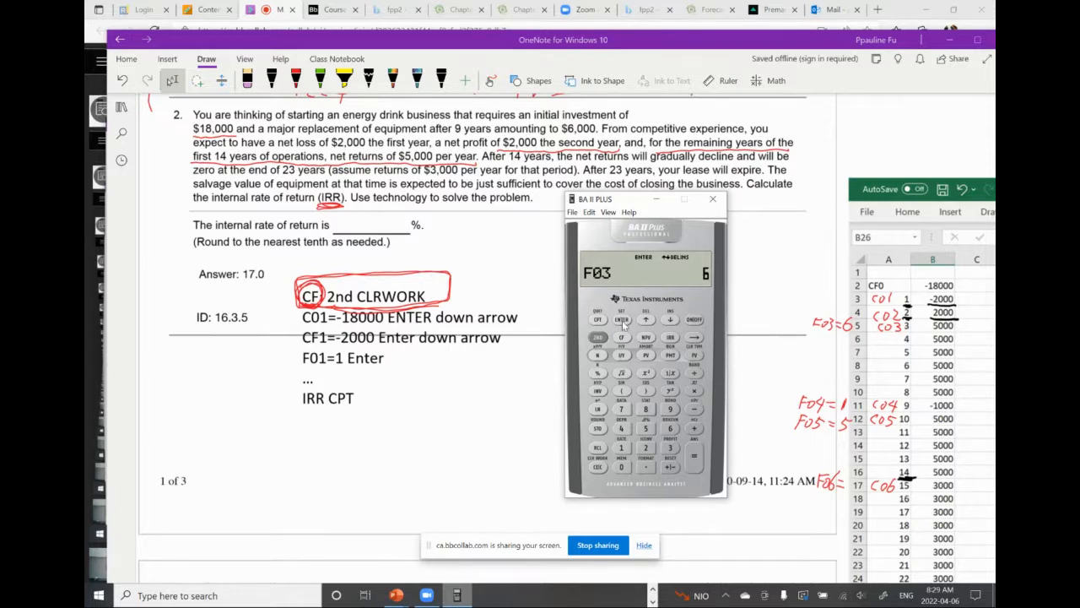
left_click(622, 320)
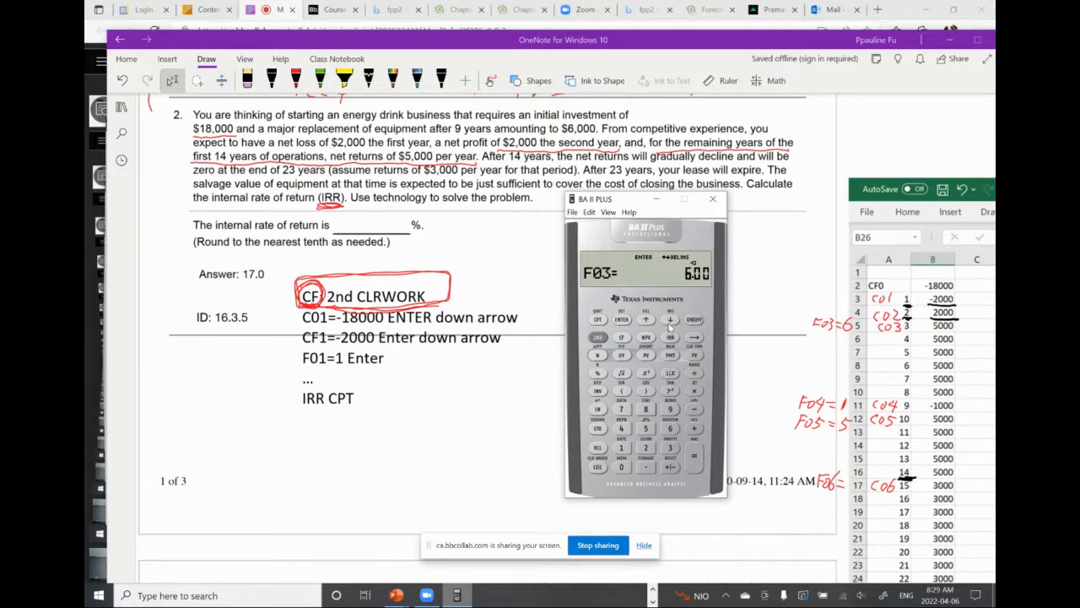
left_click(670, 322)
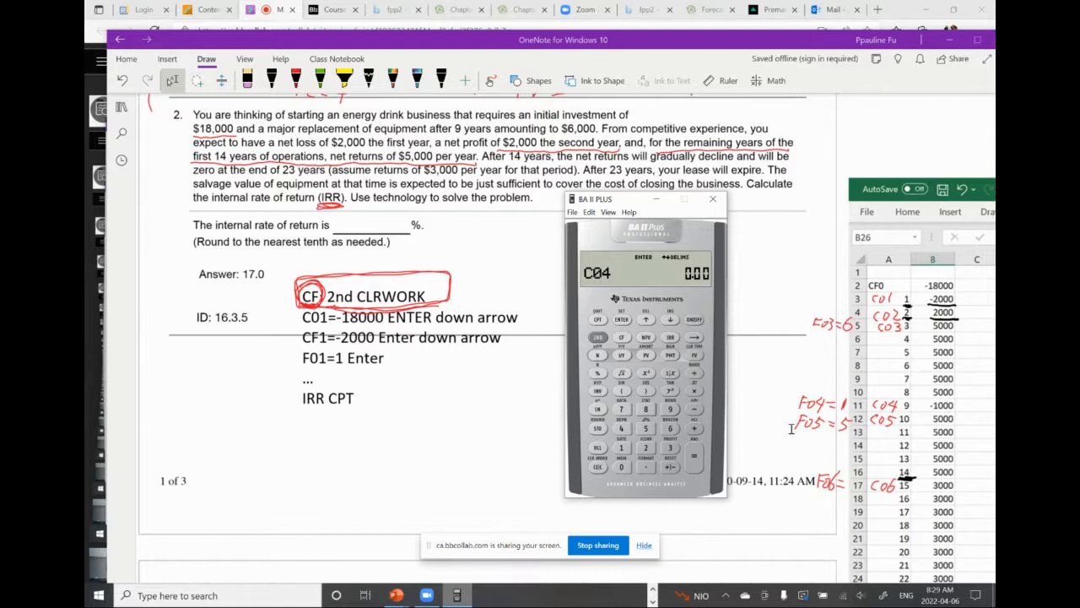
Store -1000 as cash flow C04 with frequency F04 of 1 and advance to C05
left_click(621, 448)
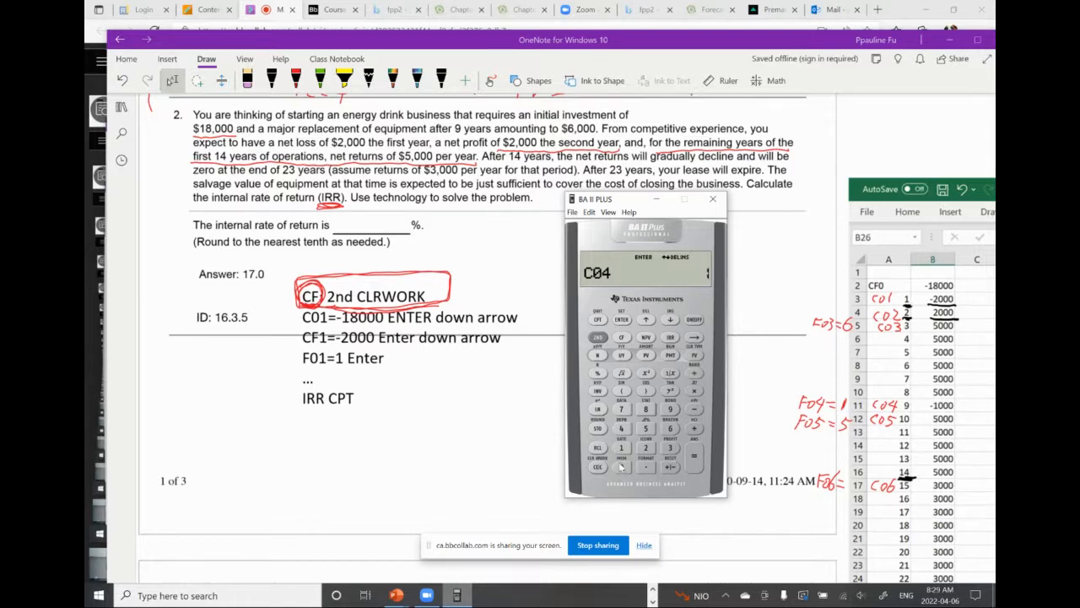
left_click(621, 466)
left_click(621, 467)
left_click(621, 467)
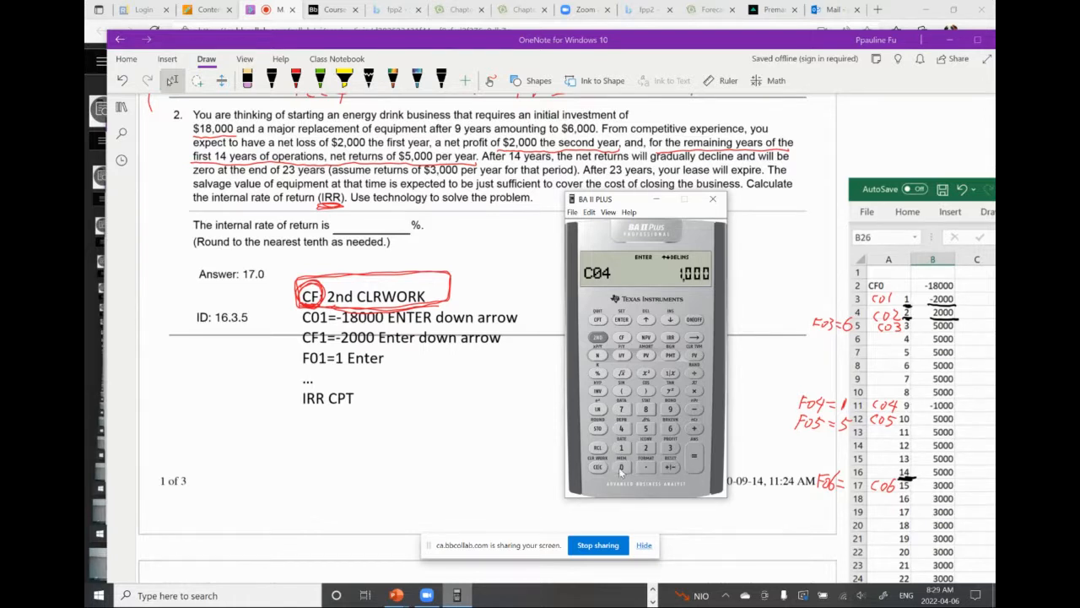
left_click(671, 467)
left_click(622, 322)
left_click(670, 320)
left_click(622, 448)
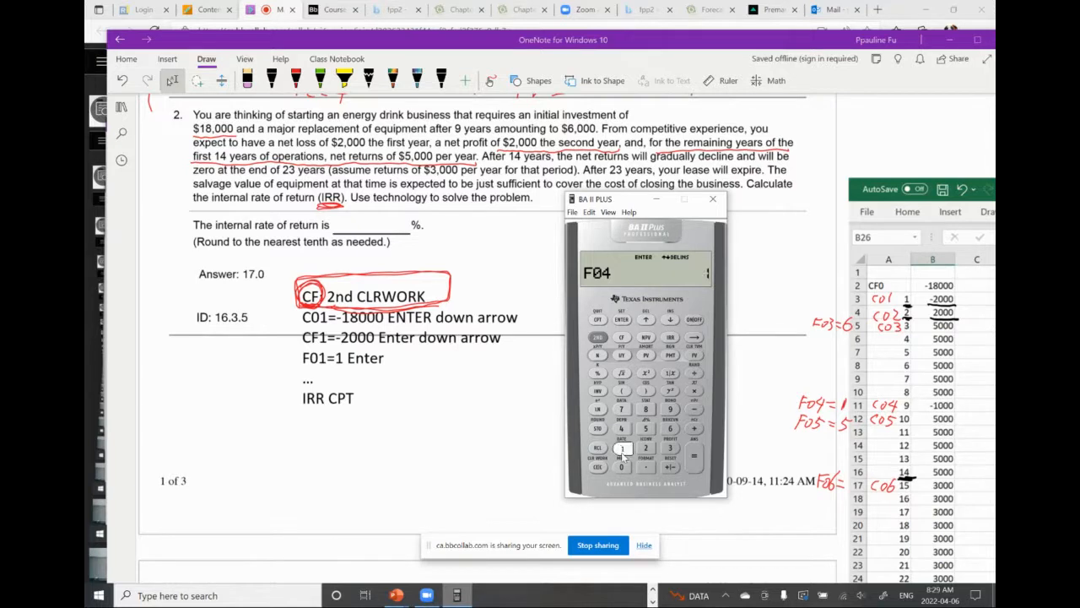
left_click(622, 321)
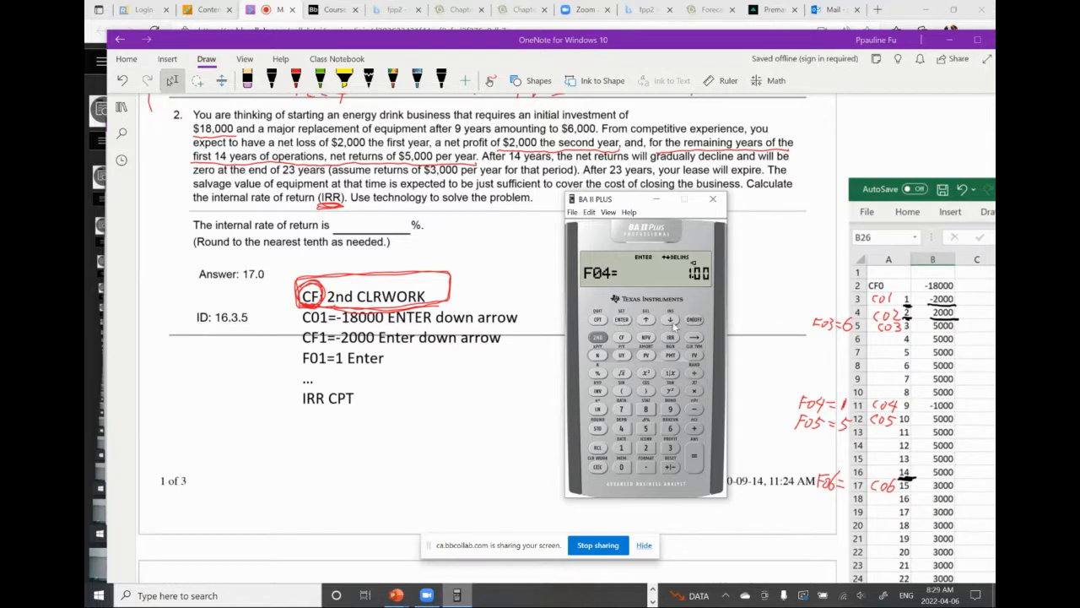
left_click(671, 321)
Store 5000 as cash flow C05 with frequency F05 of 5 and advance to C06
left_click(646, 428)
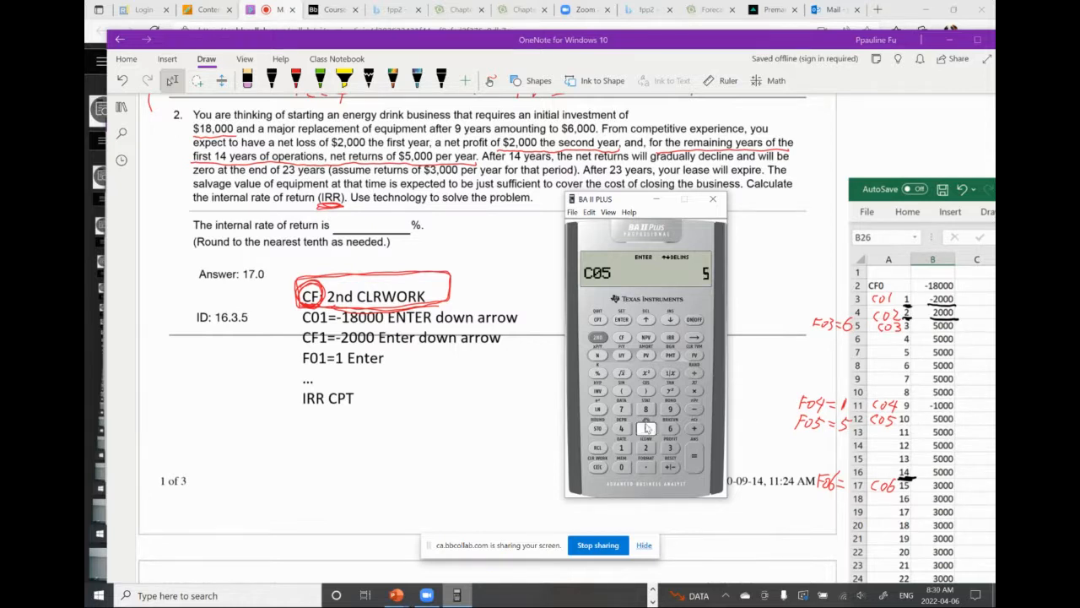
left_click(621, 467)
double_click(622, 466)
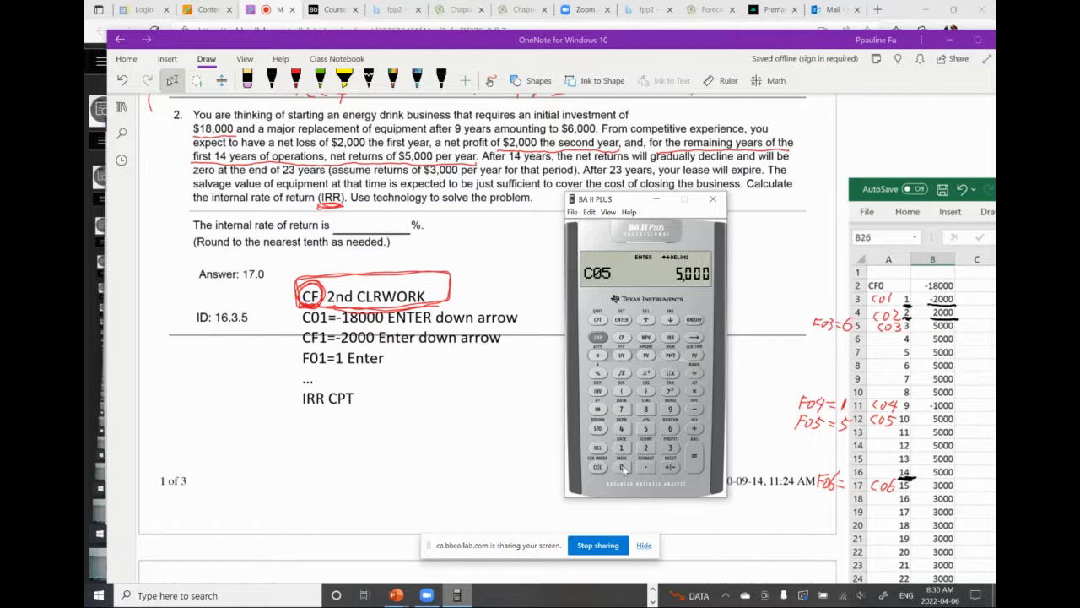
left_click(622, 320)
left_click(622, 320)
left_click(670, 321)
left_click(646, 429)
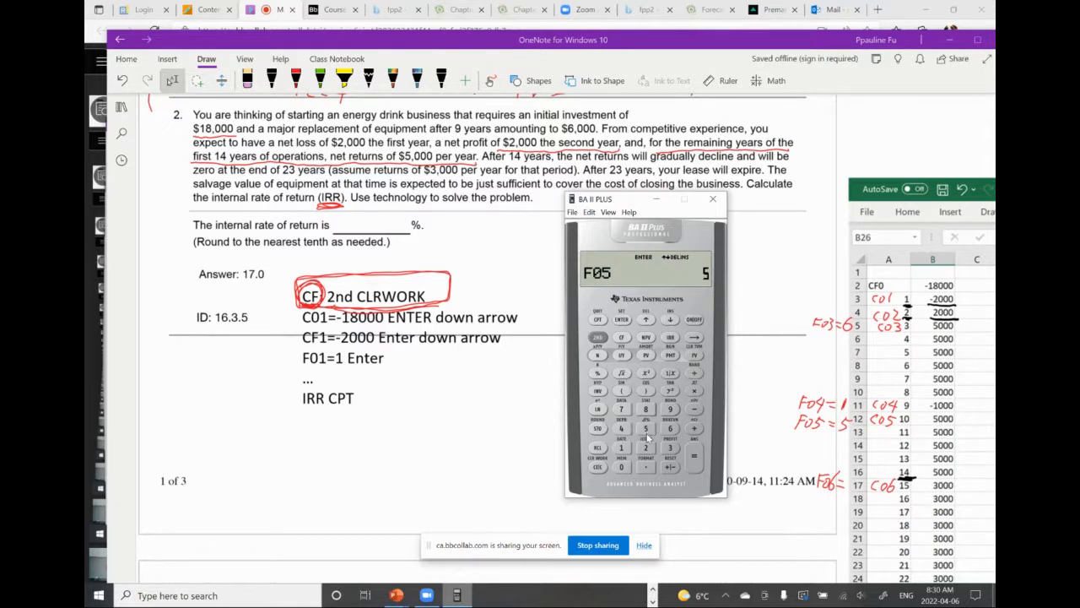
left_click(622, 321)
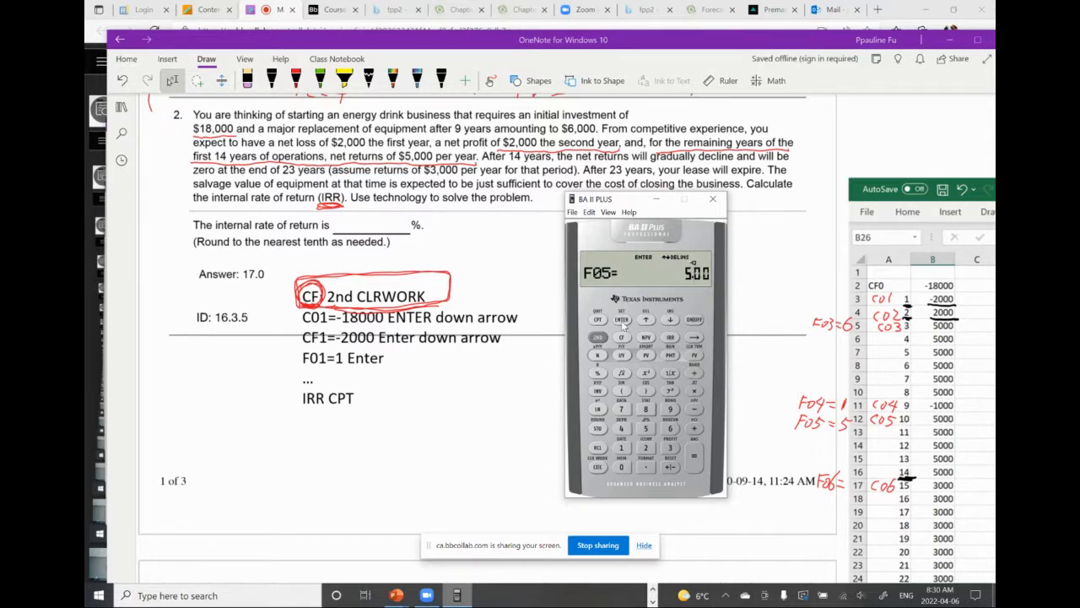
left_click(671, 321)
Store 3000 as cash flow C06 and advance to its frequency entry F06
left_click(670, 447)
left_click(621, 468)
left_click(621, 468)
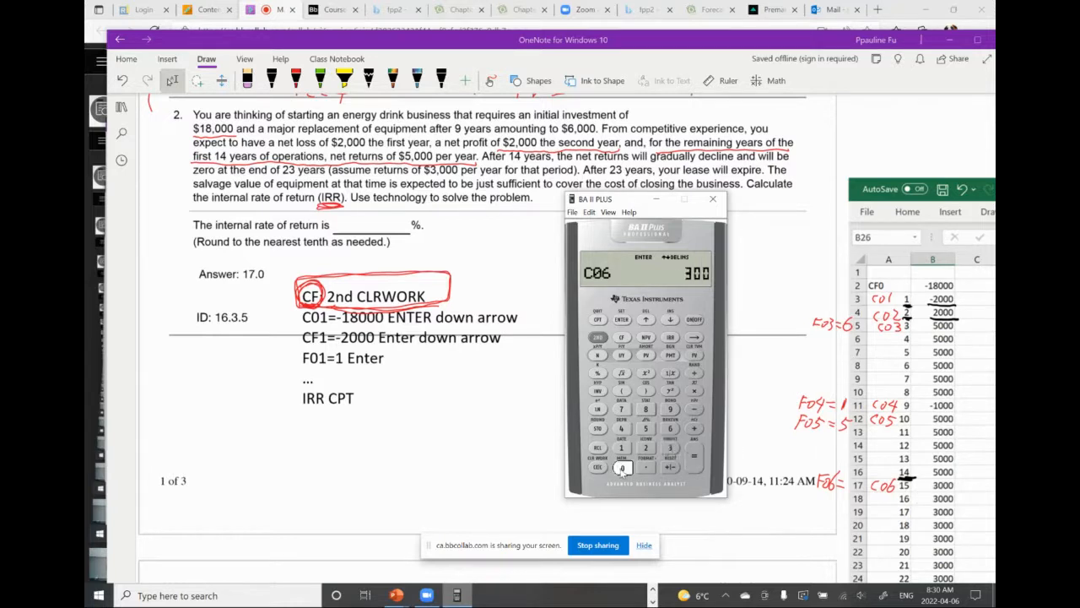
left_click(621, 469)
left_click(621, 320)
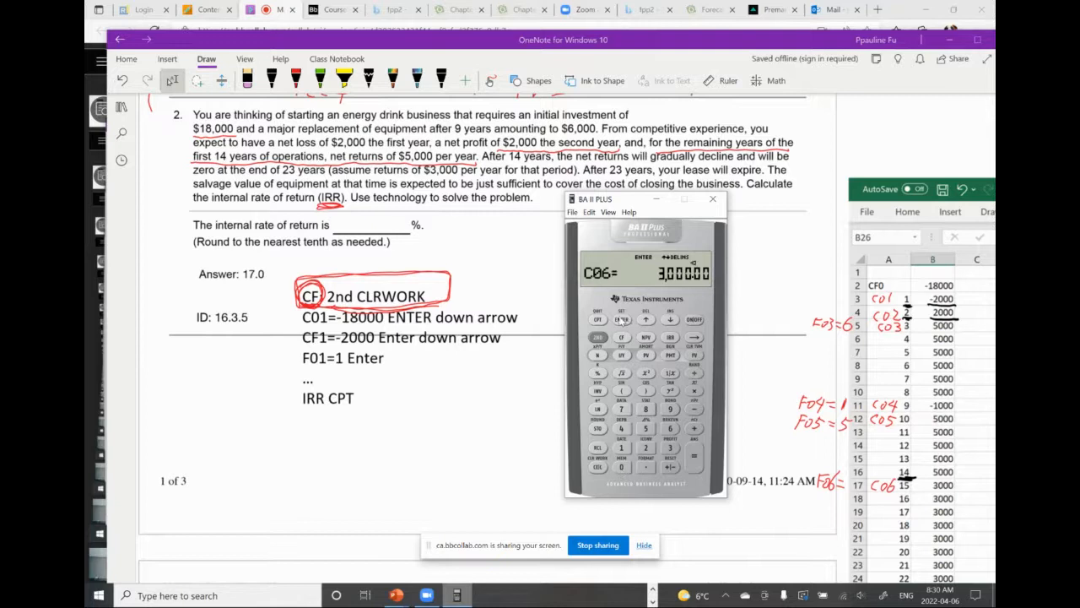
left_click(670, 321)
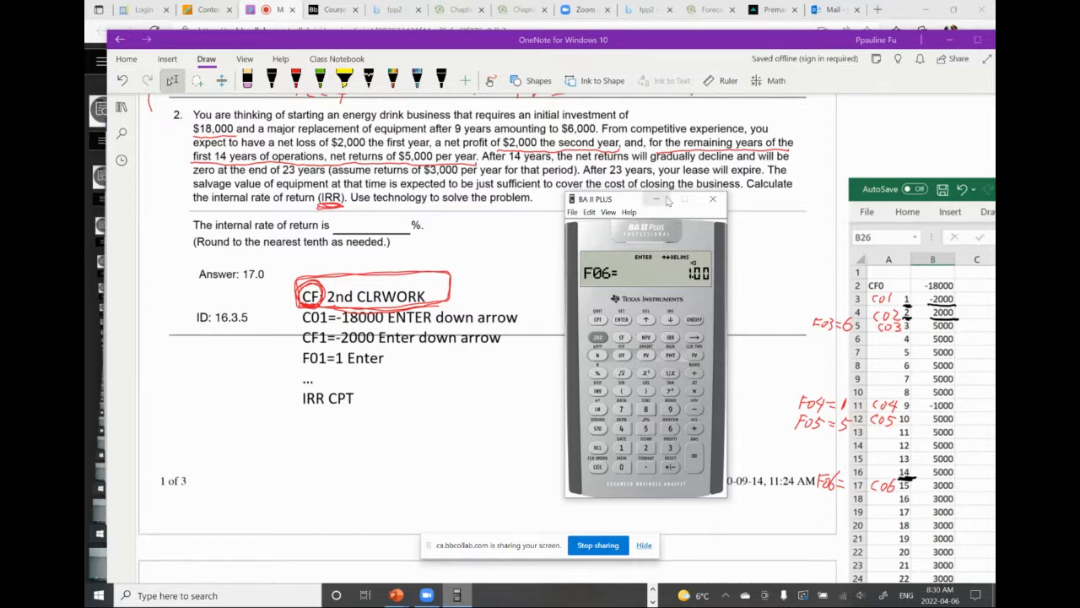
Switch to OneNote and handwrite 9 in black after "F06=" beside the year 15 row of the cash-flow table
left_click_drag(697, 46, 639, 33)
scroll(845, 277, "down", 1)
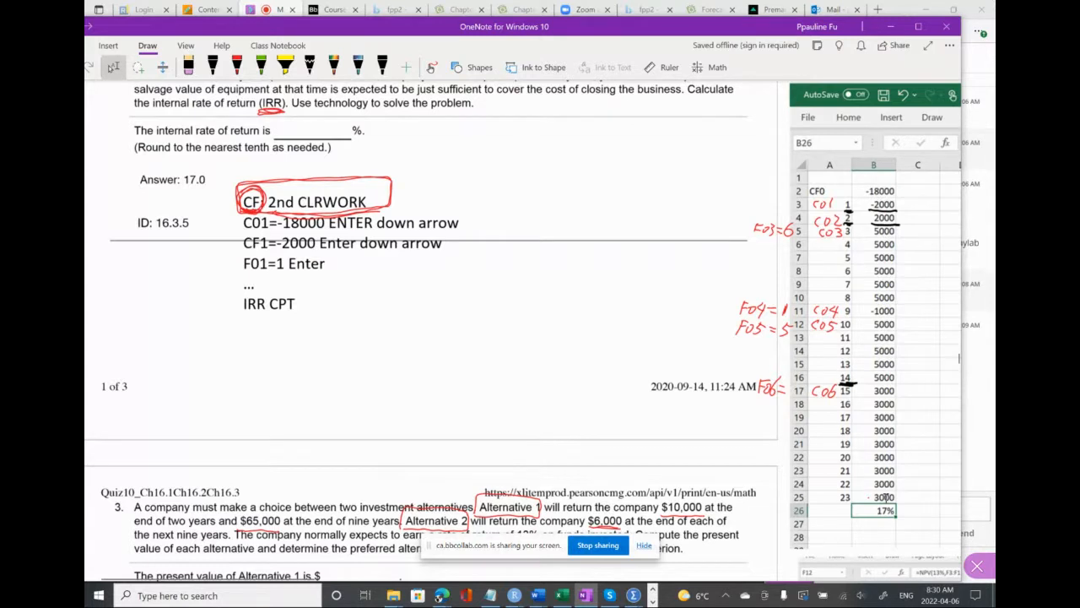
left_click(213, 67)
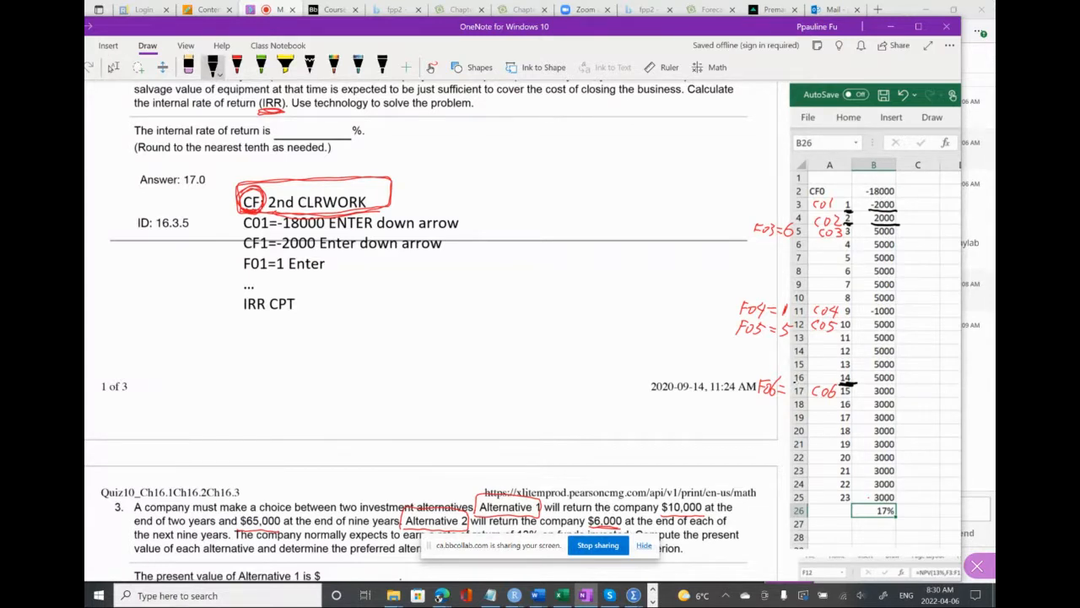
key("Escape")
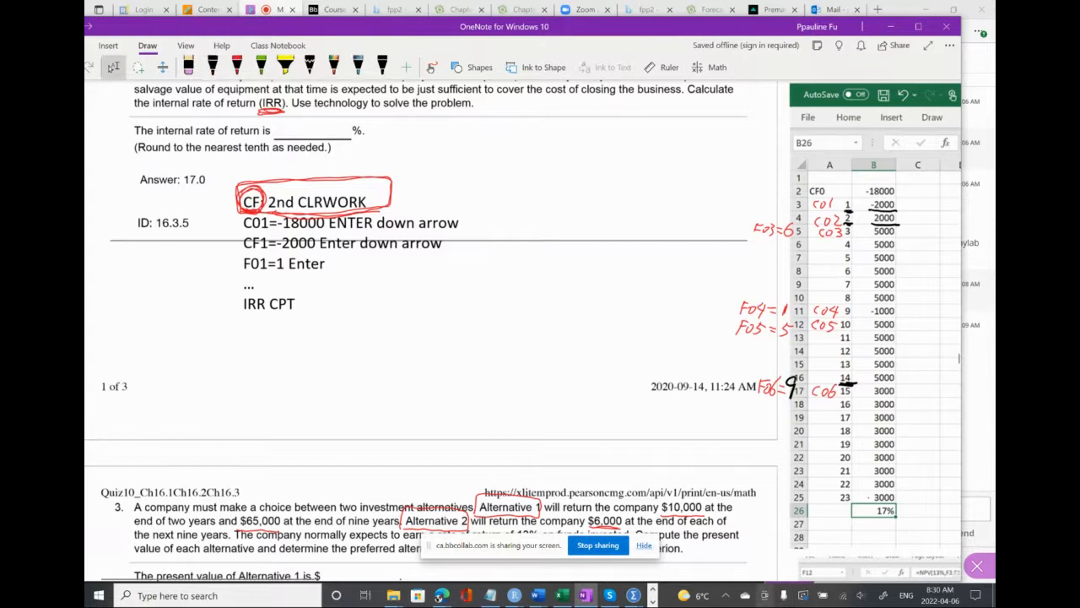
Switch to the BA II Plus calculator, store 9 as frequency F06, and compute the internal rate of return
left_click(653, 600)
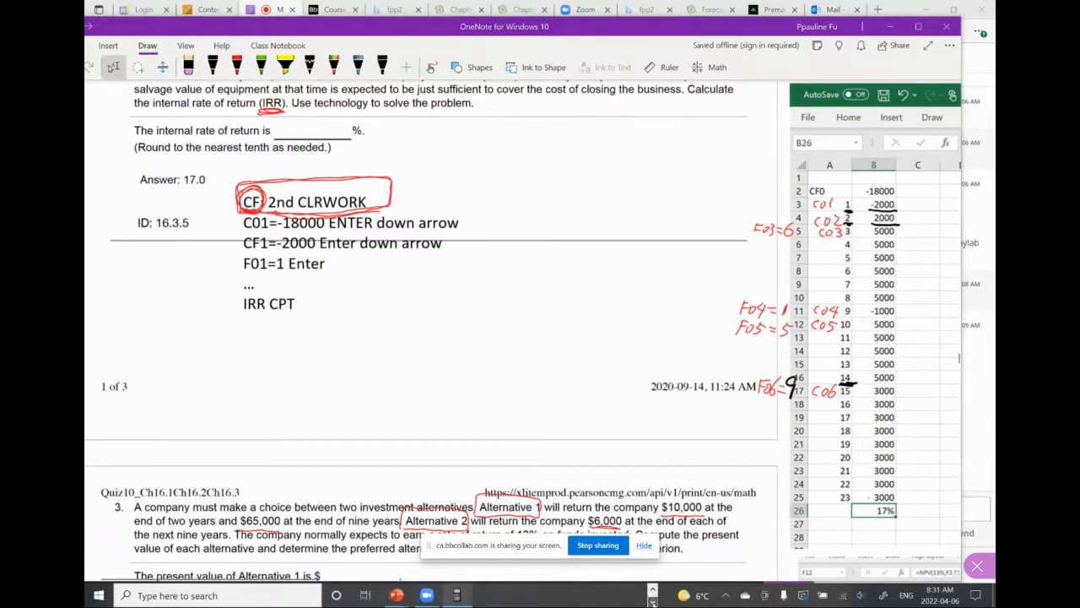
left_click(459, 595)
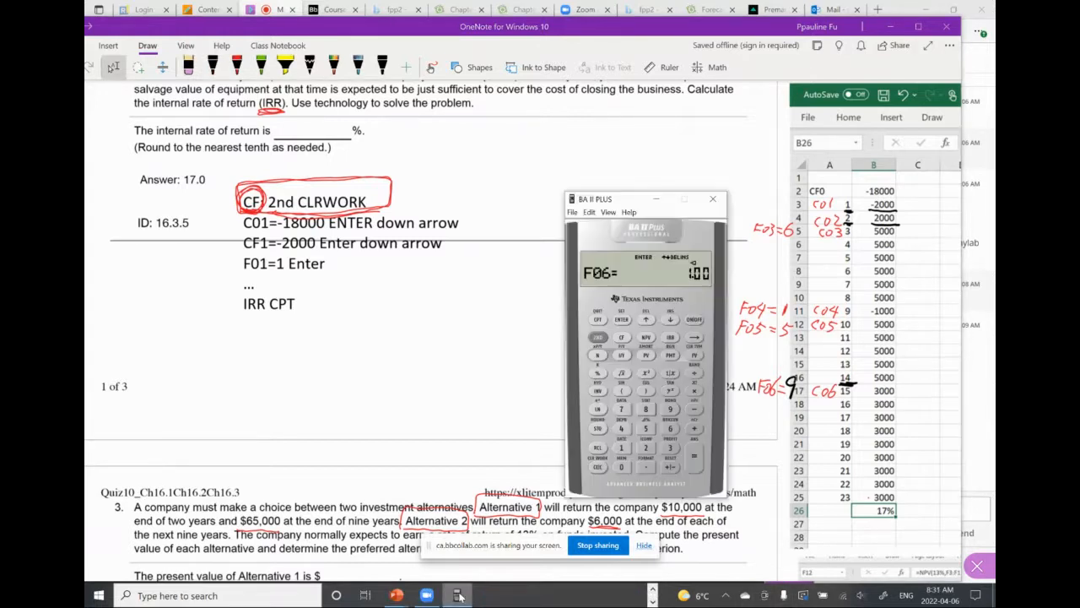
left_click(670, 409)
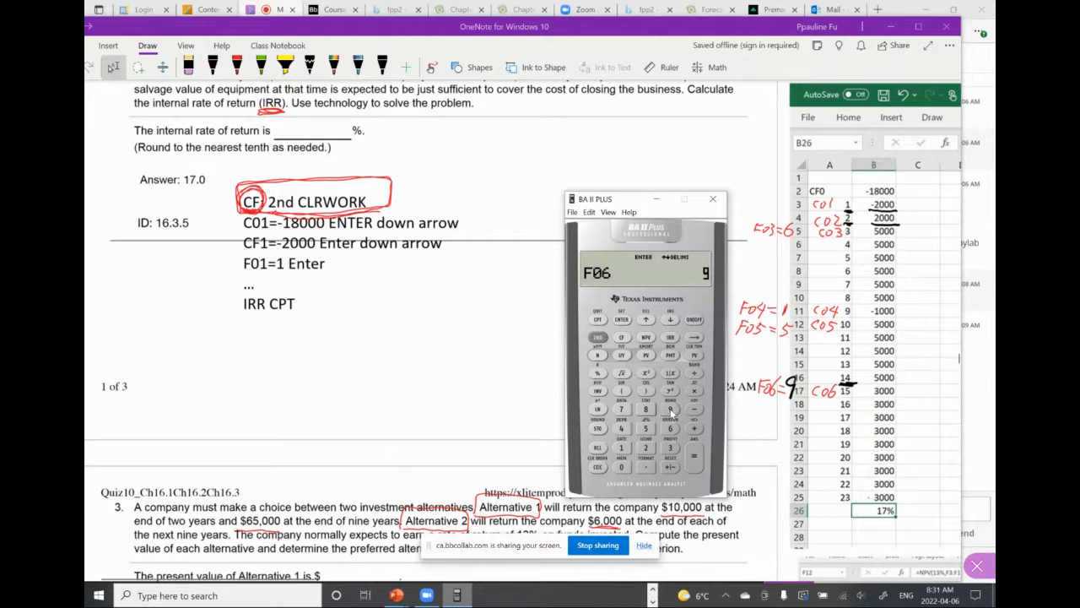
left_click(622, 319)
left_click(670, 337)
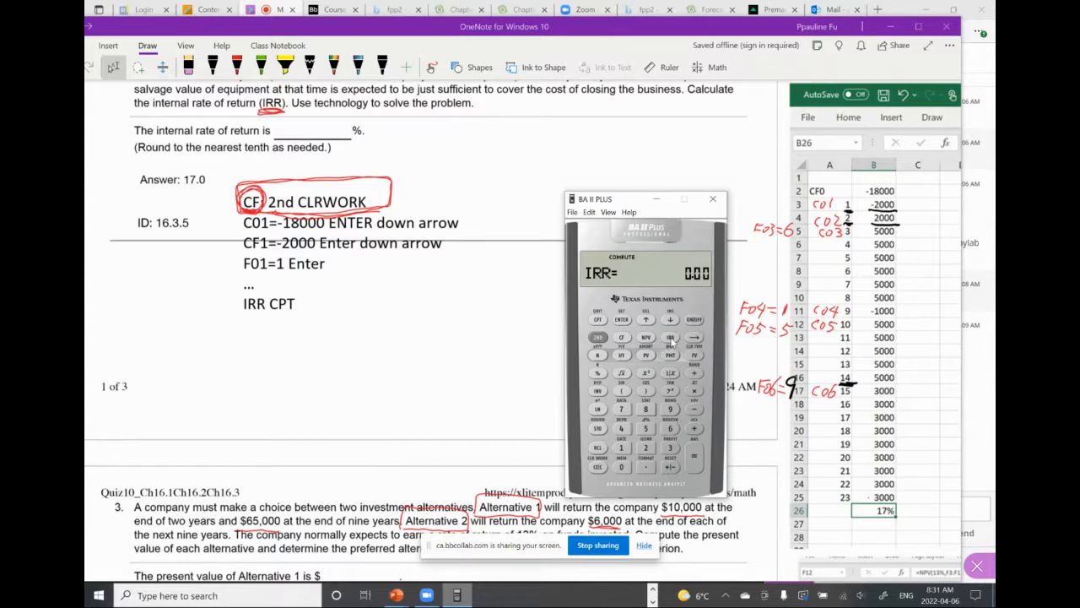
left_click(598, 320)
Review question 2 beside its cash-flow table and IRR formula, and check the class chat in the Collaborate session
scroll(542, 303, "up", 3)
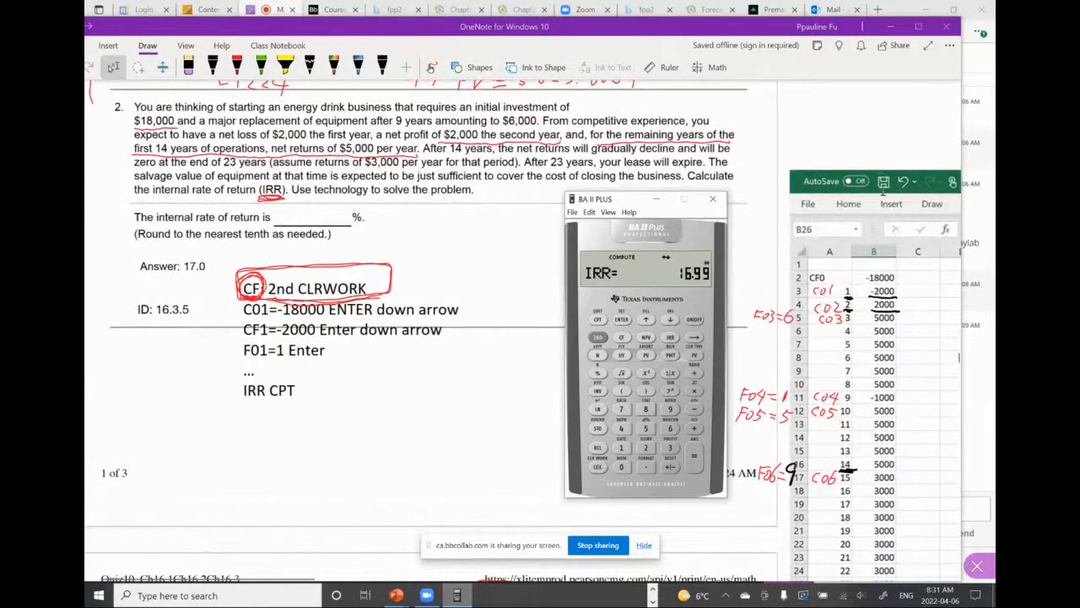
scroll(902, 284, "right", 3)
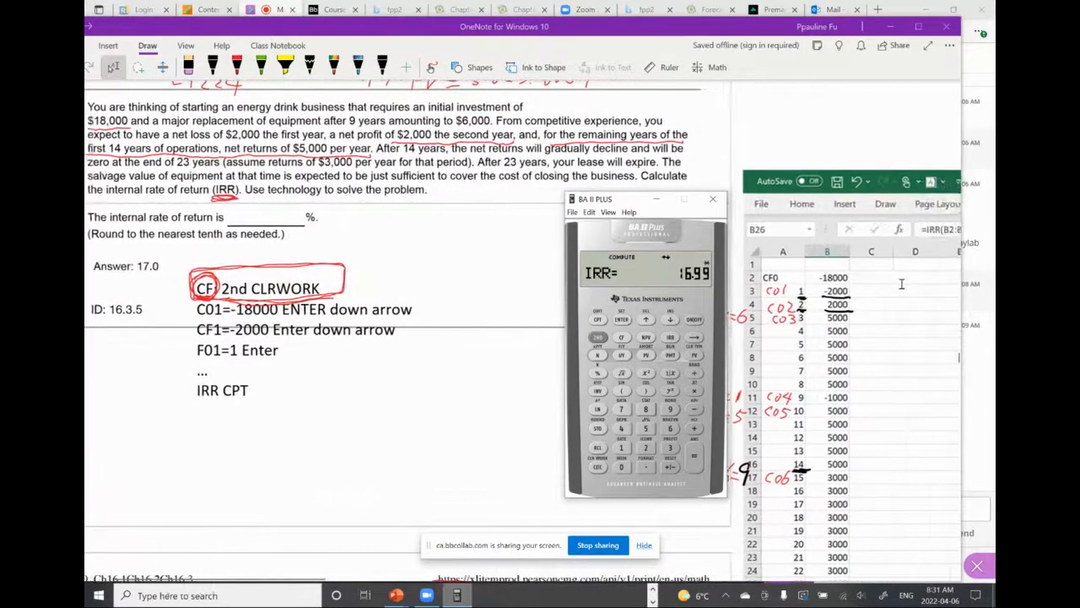
scroll(924, 281, "right", 1)
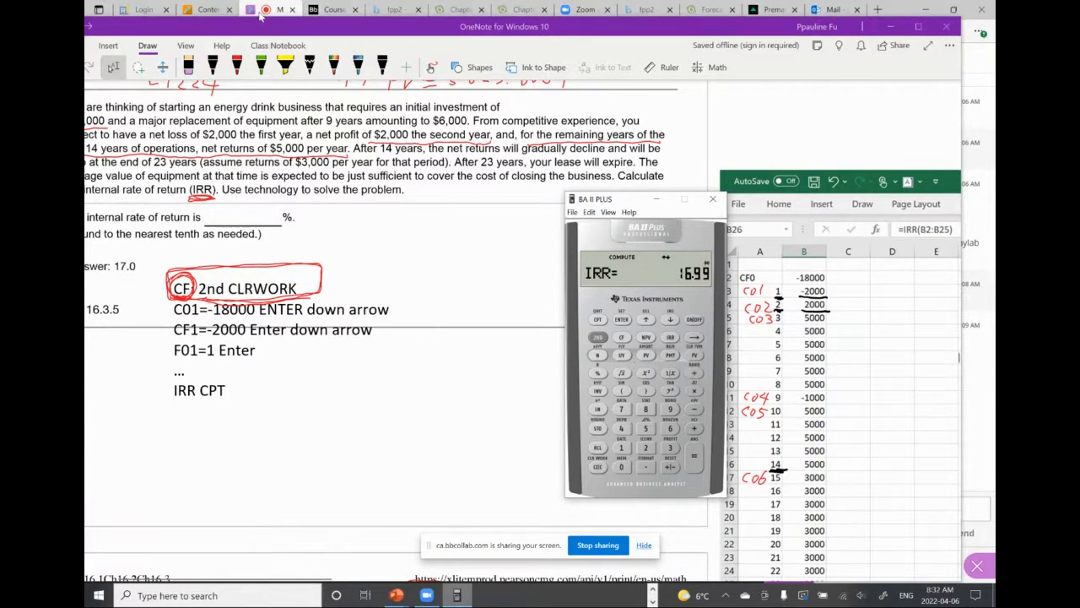
left_click(260, 11)
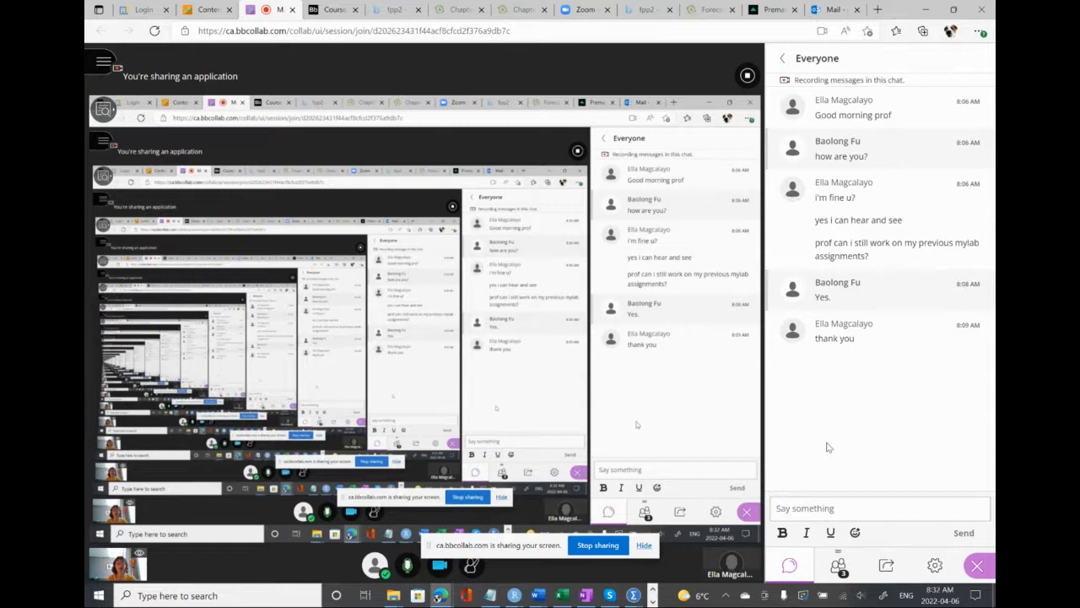
Switch back to OneNote and move on to question 3 about the present values of two investment alternatives
left_click(586, 596)
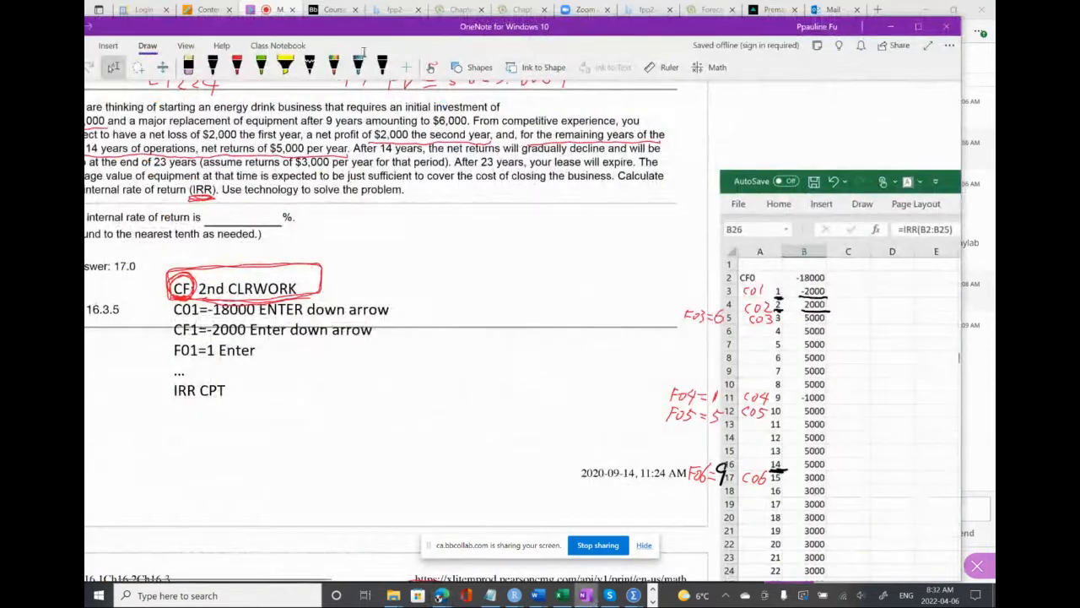
left_click_drag(367, 31, 396, 31)
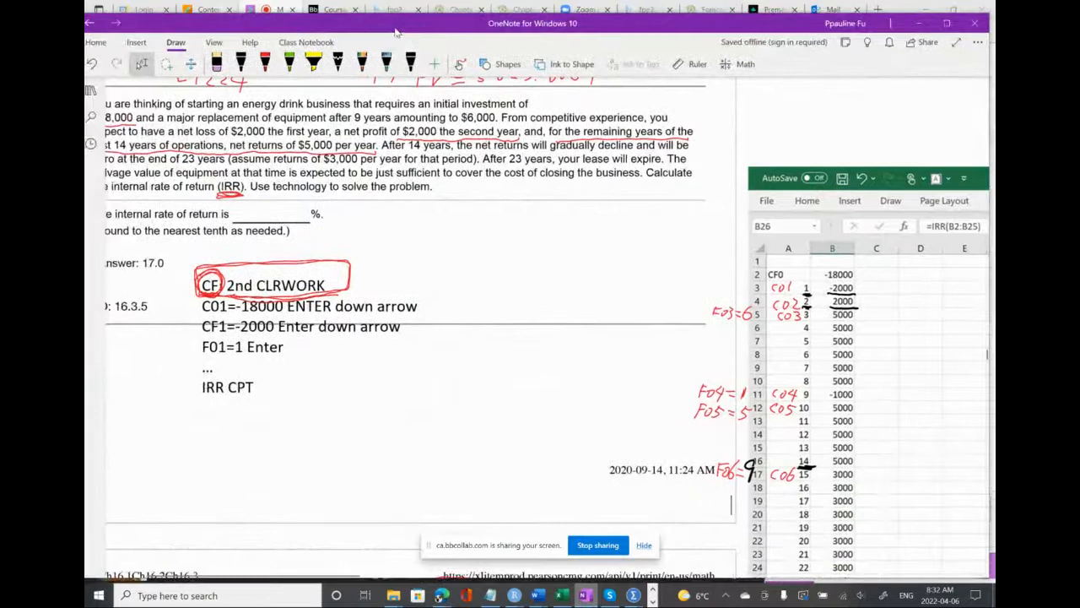
scroll(419, 348, "left", 3)
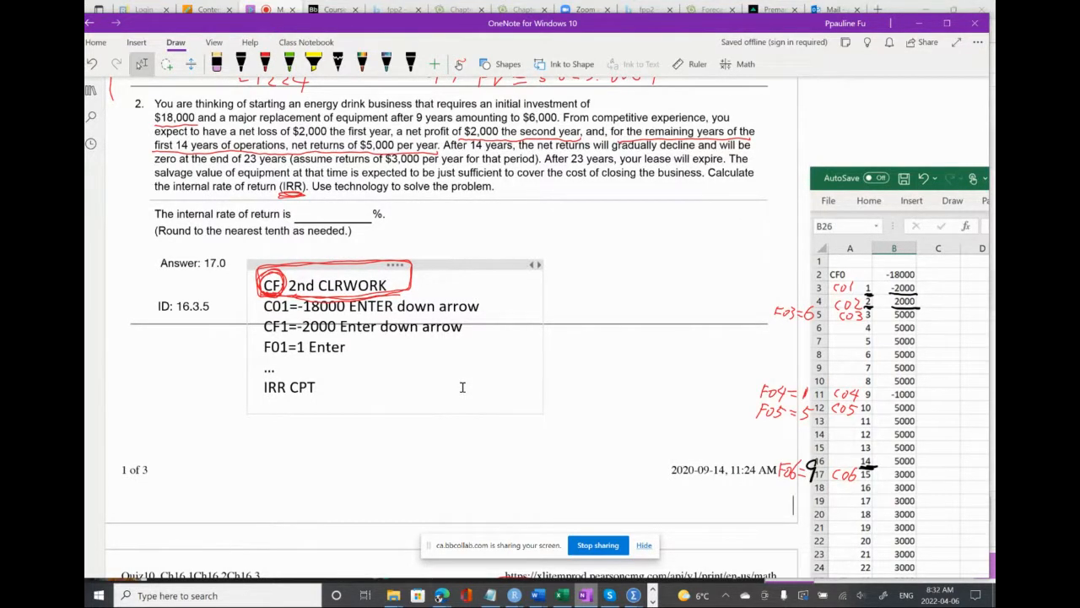
left_click(463, 386)
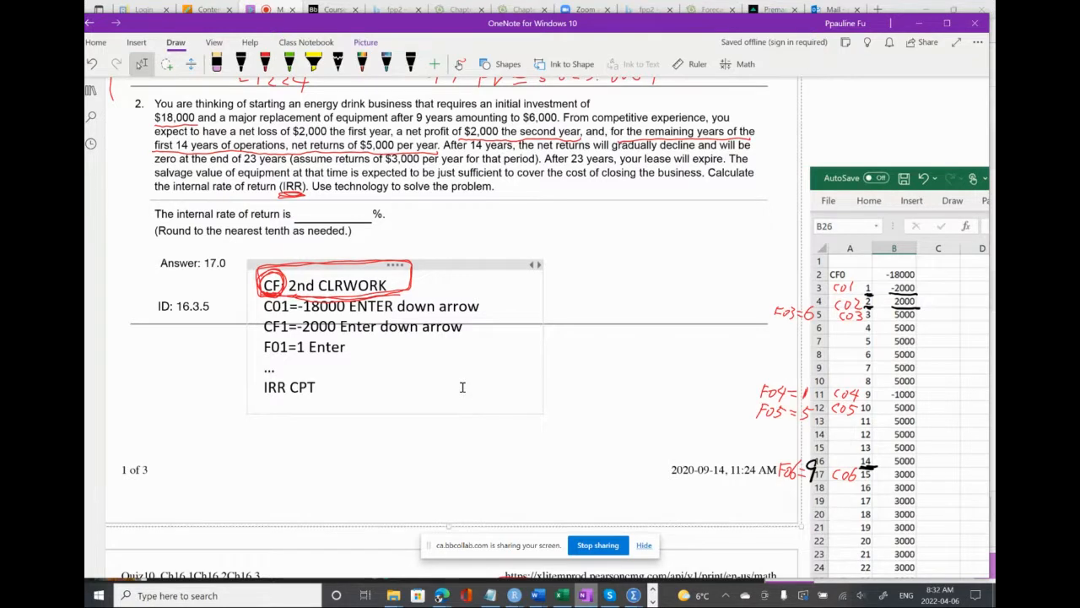
scroll(462, 387, "down", 1)
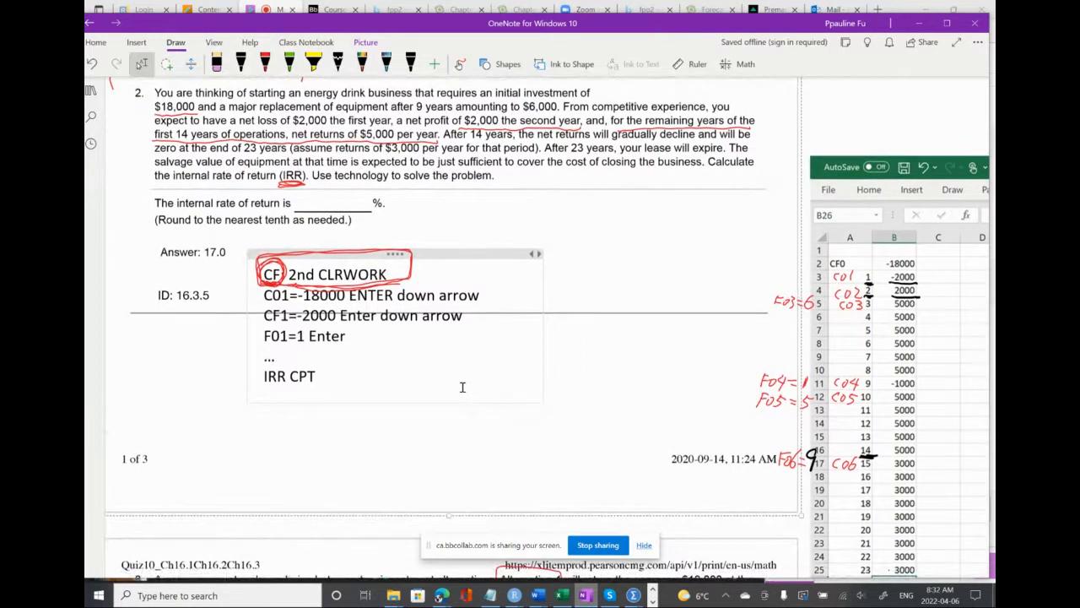
scroll(463, 386, "down", 3)
scroll(462, 386, "down", 4)
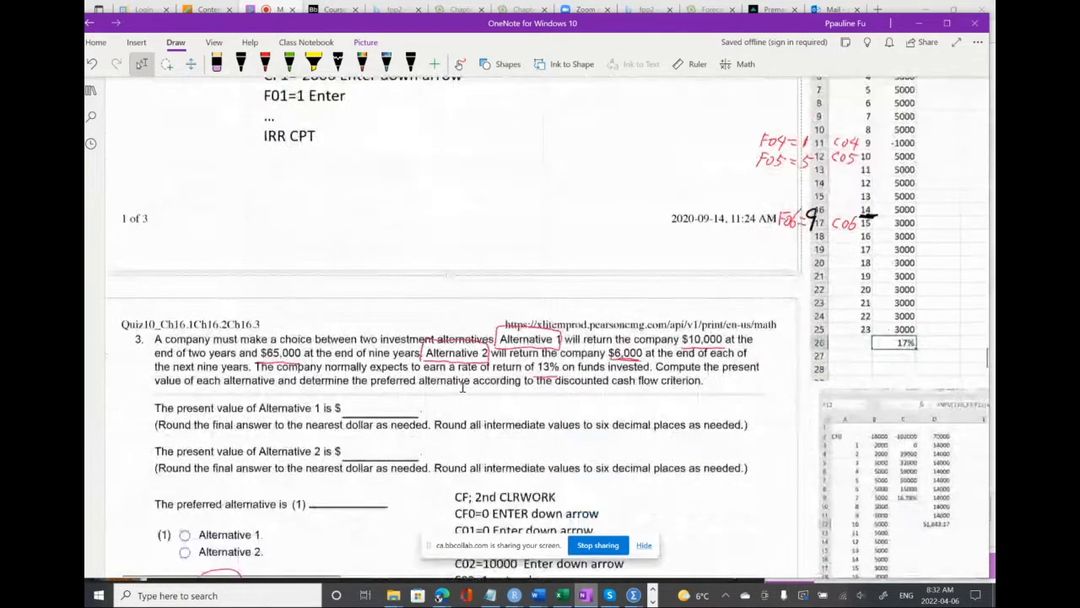
scroll(462, 387, "down", 4)
scroll(462, 386, "down", 2)
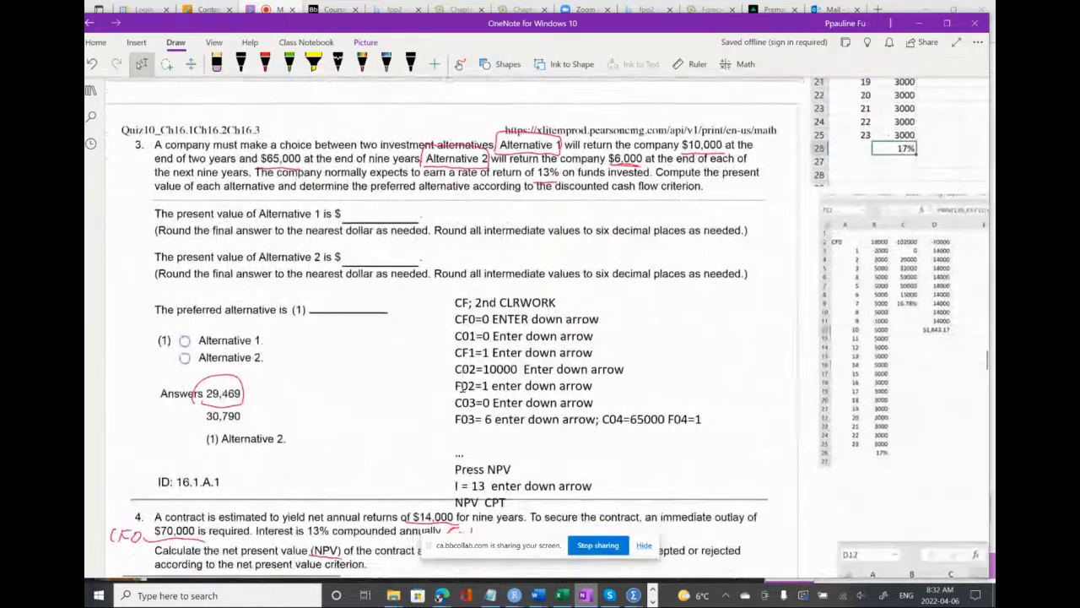
scroll(463, 387, "down", 1)
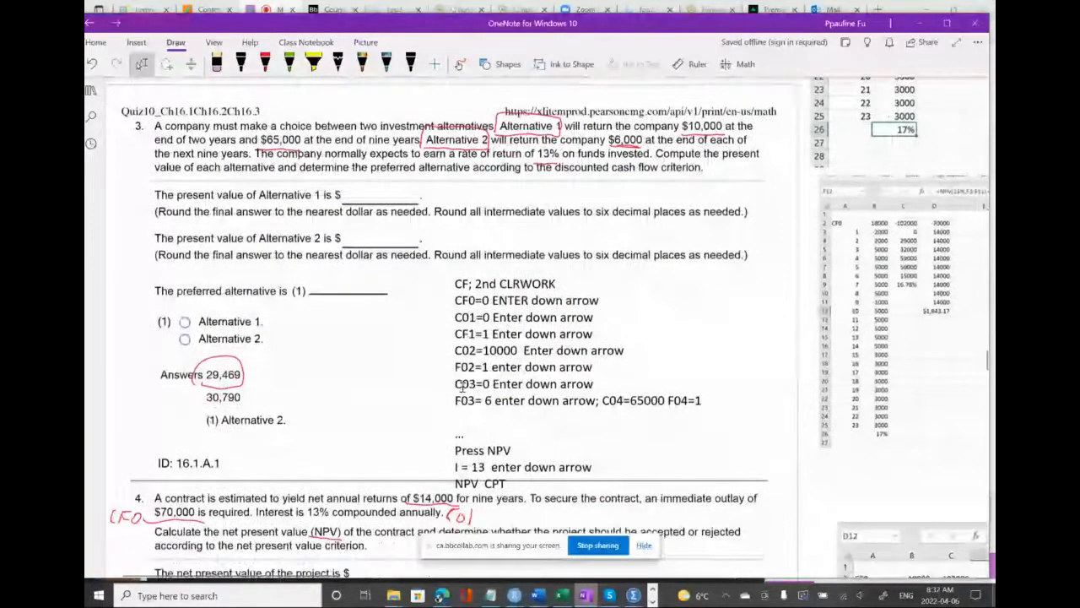
Examine question 3's calculator key sequence alongside the spreadsheet's cash-flow columns and NPV formula for Alternatives 1 and 2
scroll(463, 386, "up", 1)
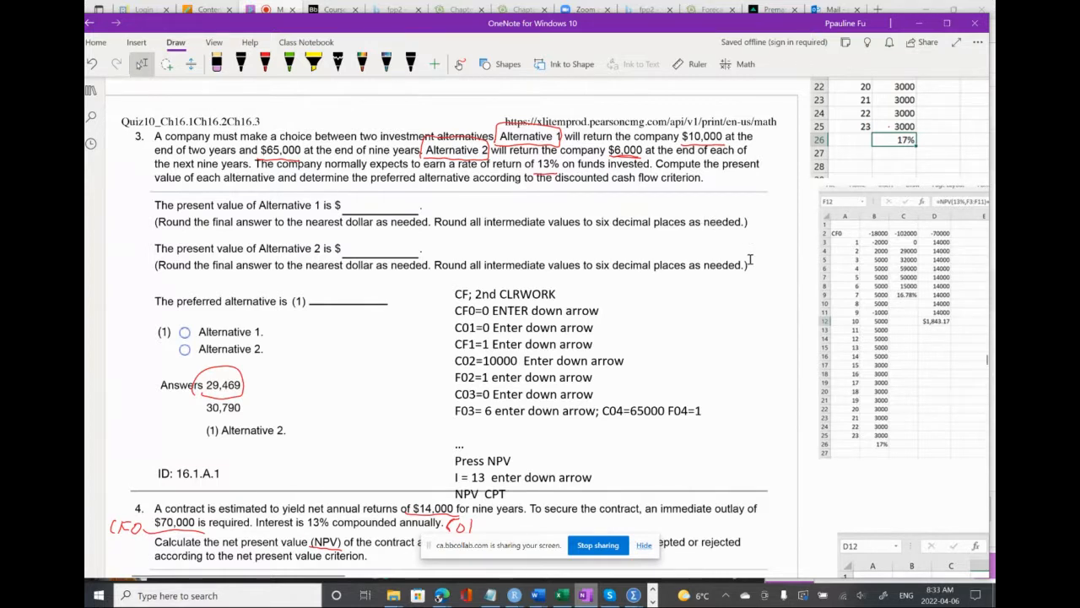
scroll(749, 259, "right", 3)
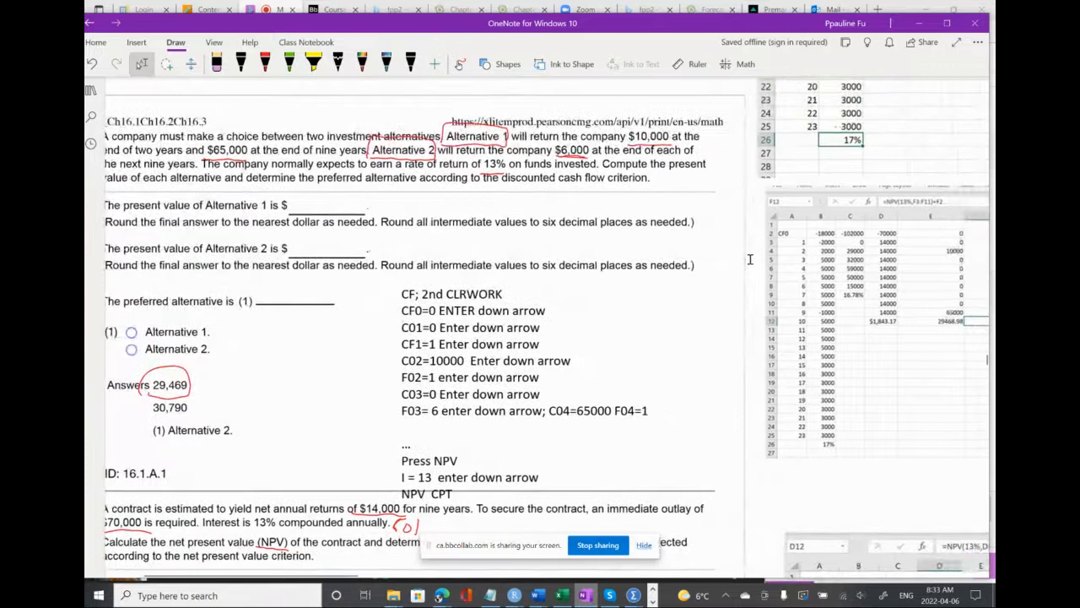
scroll(750, 259, "left", 1)
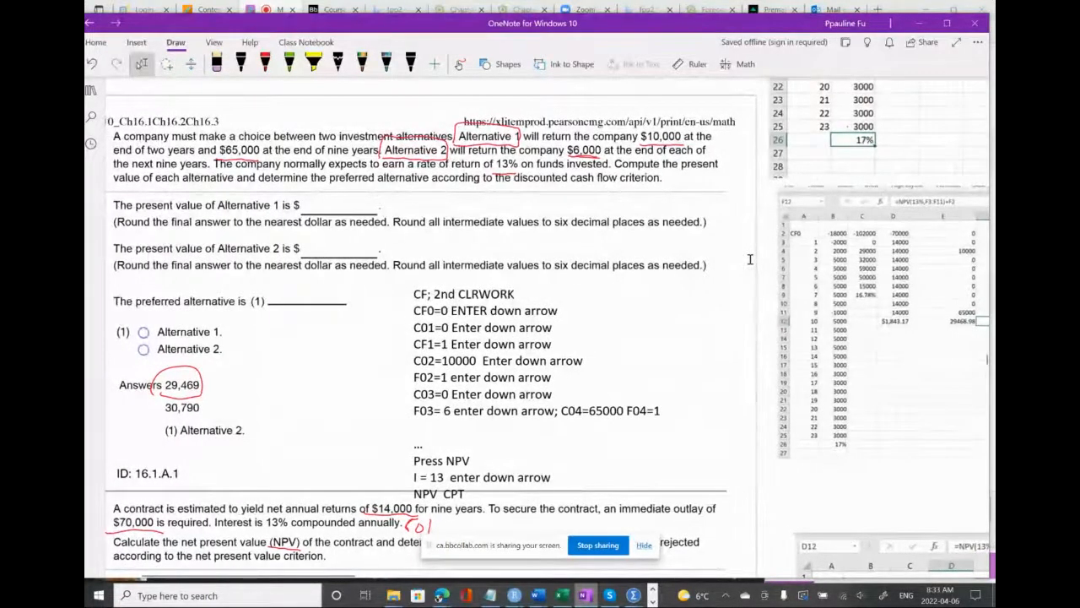
scroll(749, 259, "right", 1)
scroll(749, 259, "right", 2)
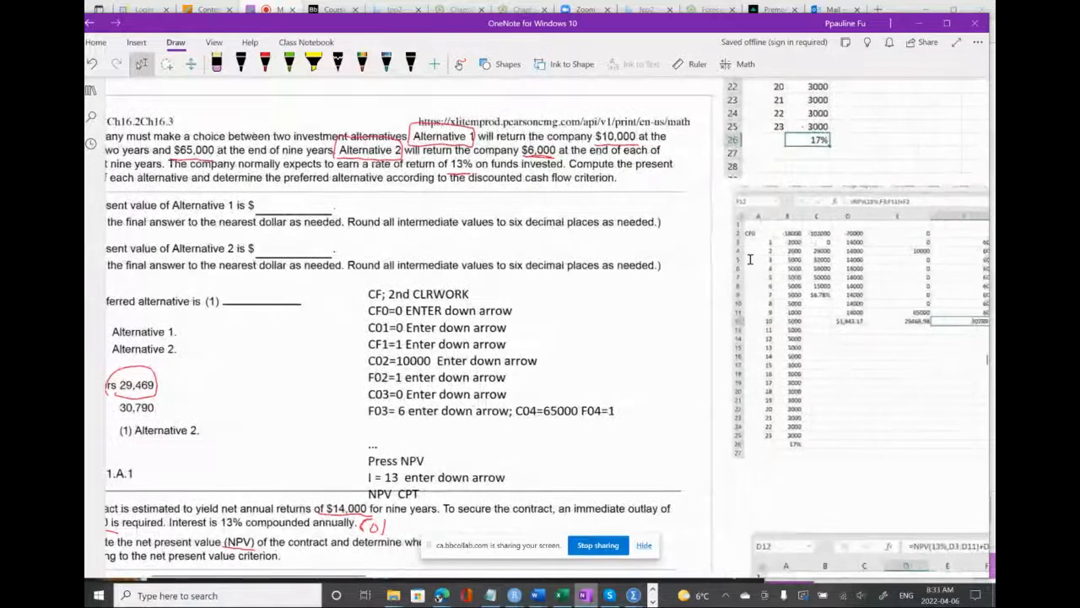
scroll(750, 259, "right", 3)
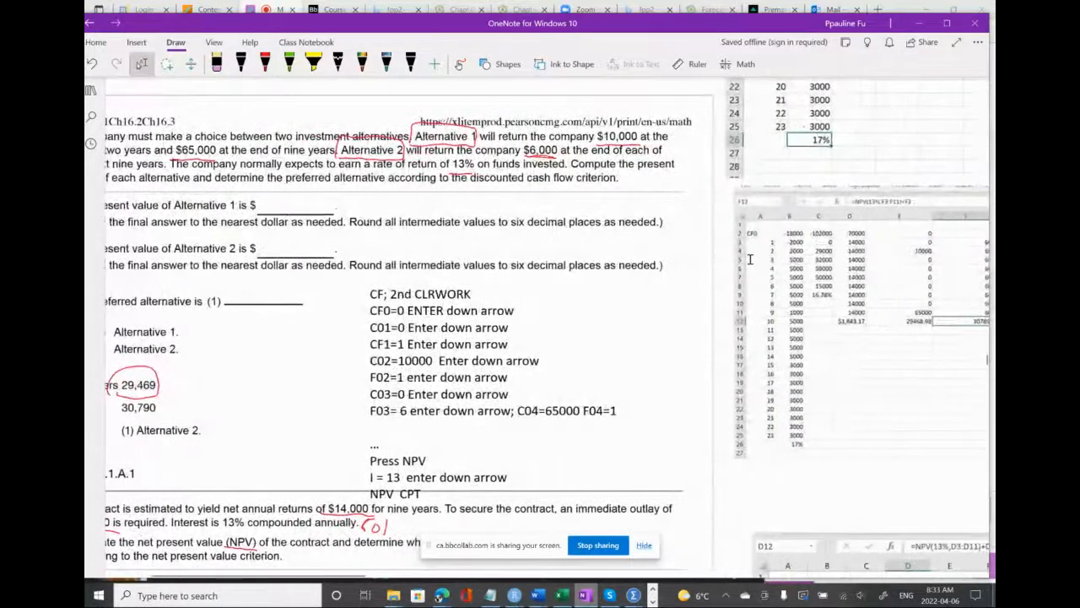
scroll(750, 259, "right", 4)
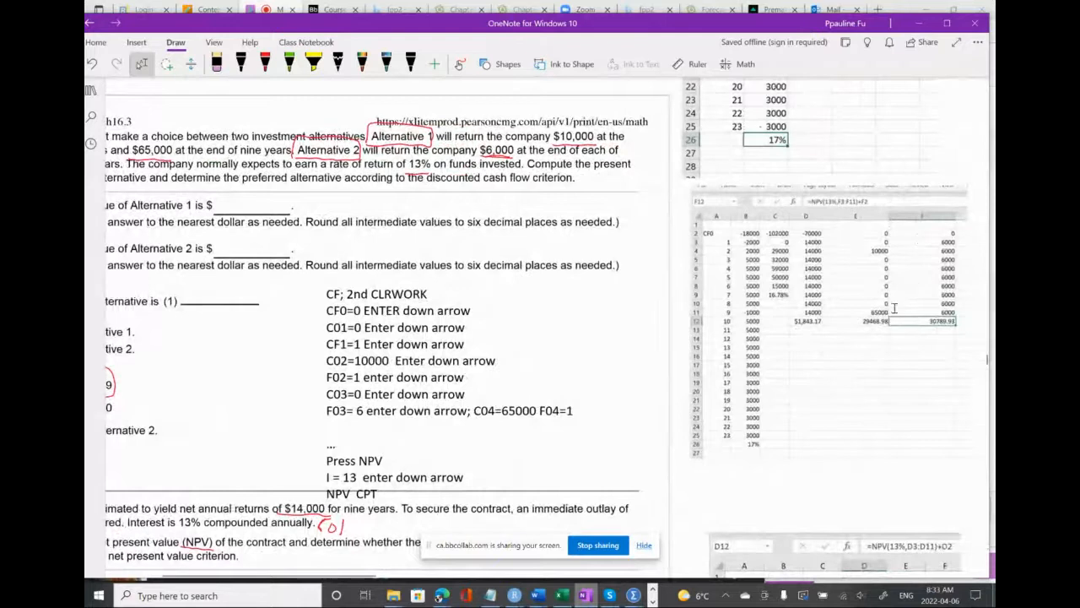
scroll(569, 297, "left", 1)
scroll(569, 296, "left", 6)
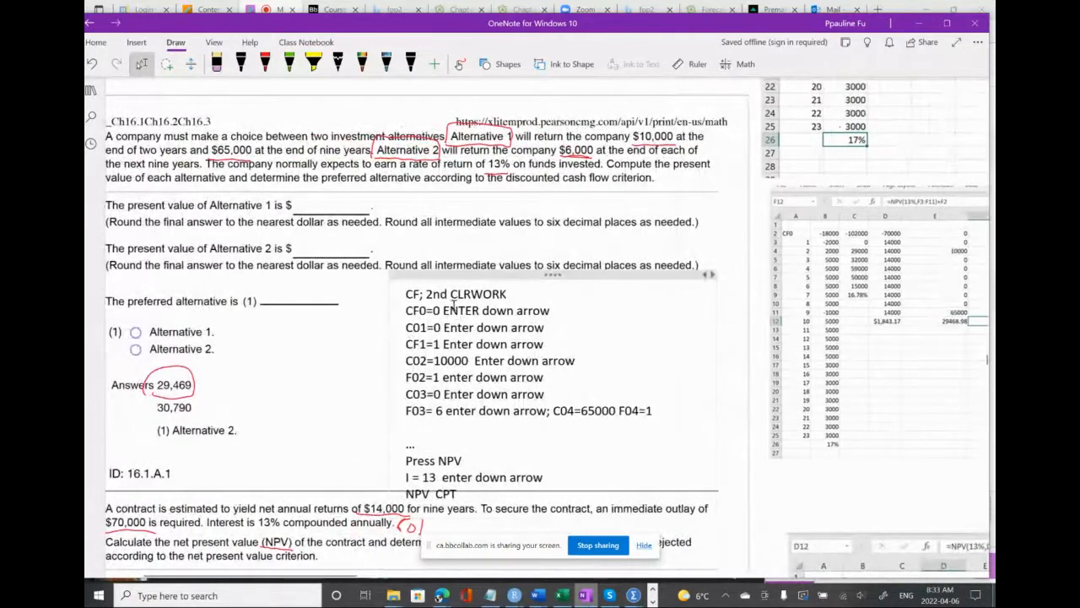
scroll(557, 338, "left", 1)
scroll(558, 338, "left", 2)
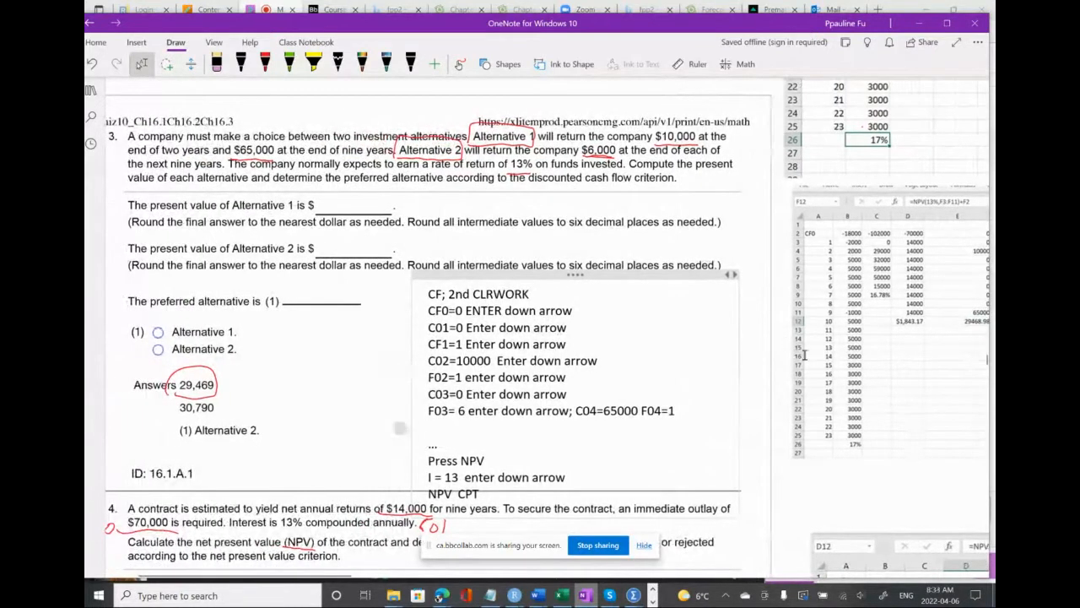
scroll(887, 397, "right", 1)
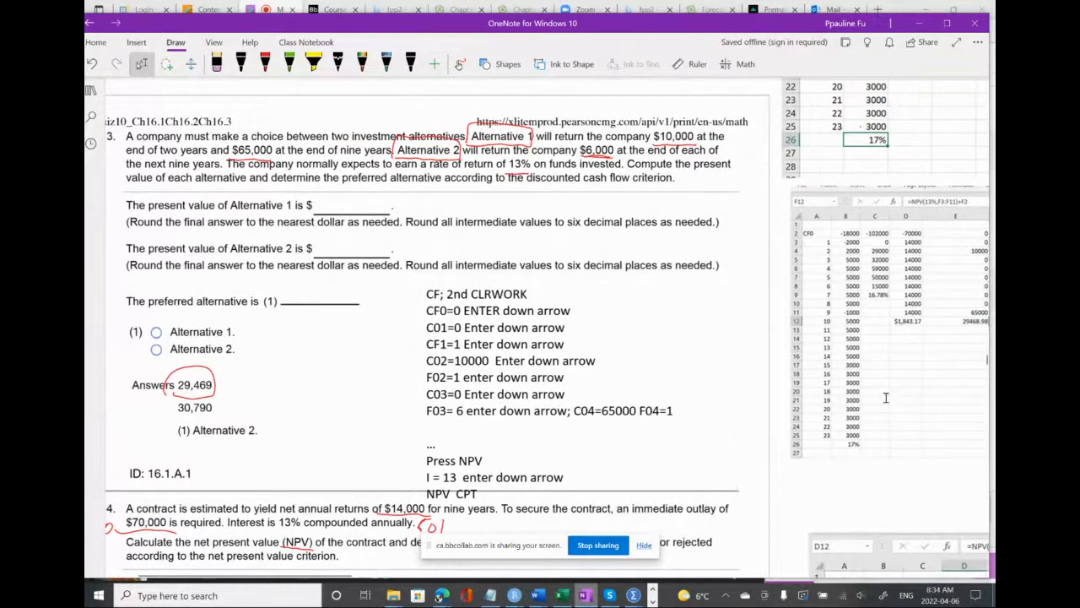
scroll(887, 398, "up", 2)
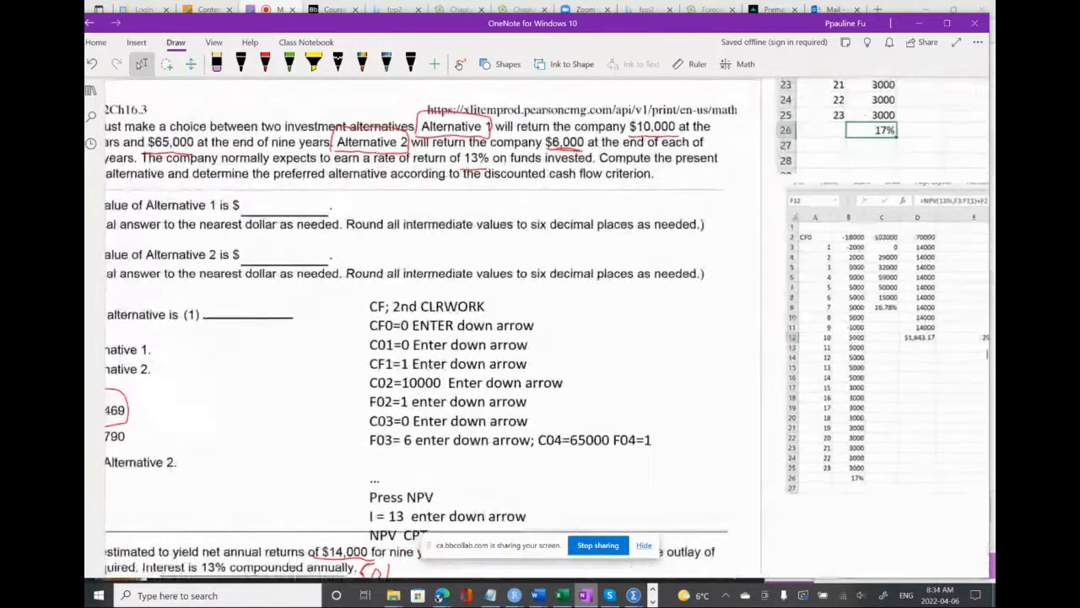
scroll(886, 398, "down", 1)
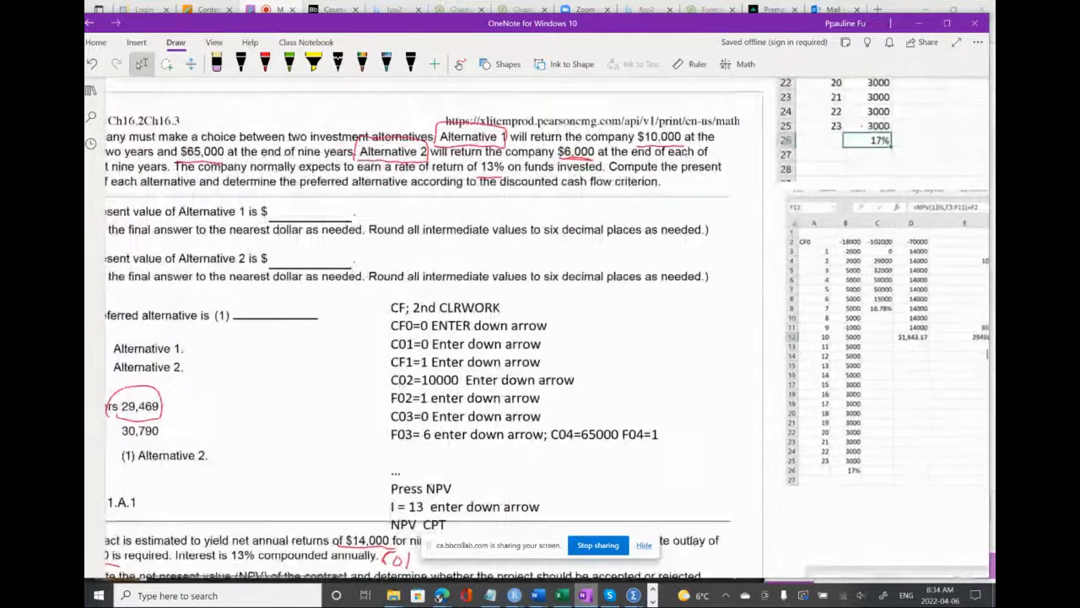
scroll(988, 354, "down", 1)
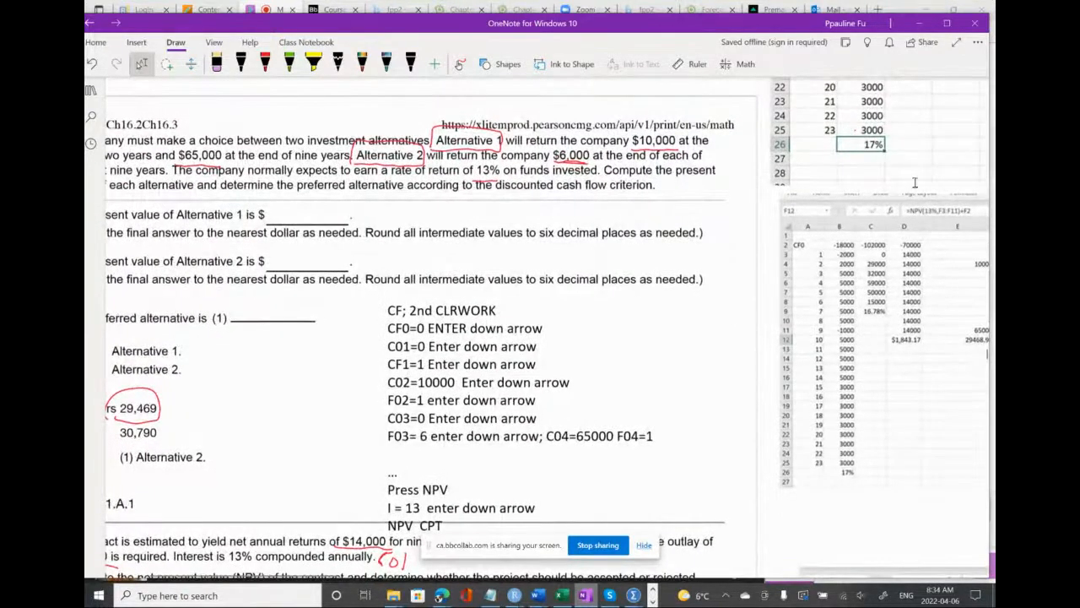
Maximize the OneNote window and compare the yearly cash flows of Alternatives 1 and 2 with the wording of question 3
left_click(947, 22)
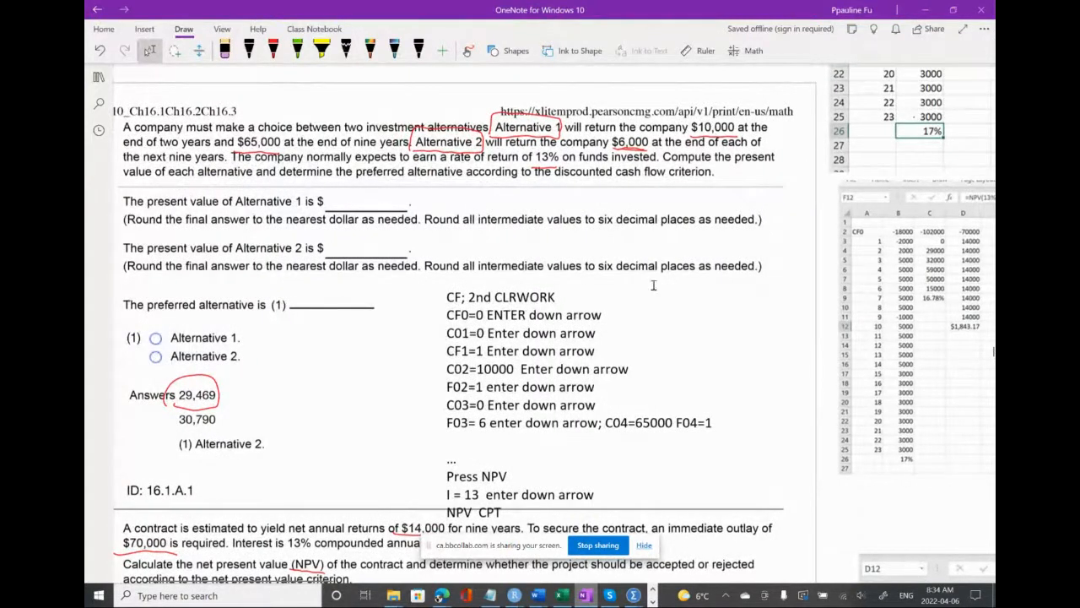
scroll(689, 326, "right", 5)
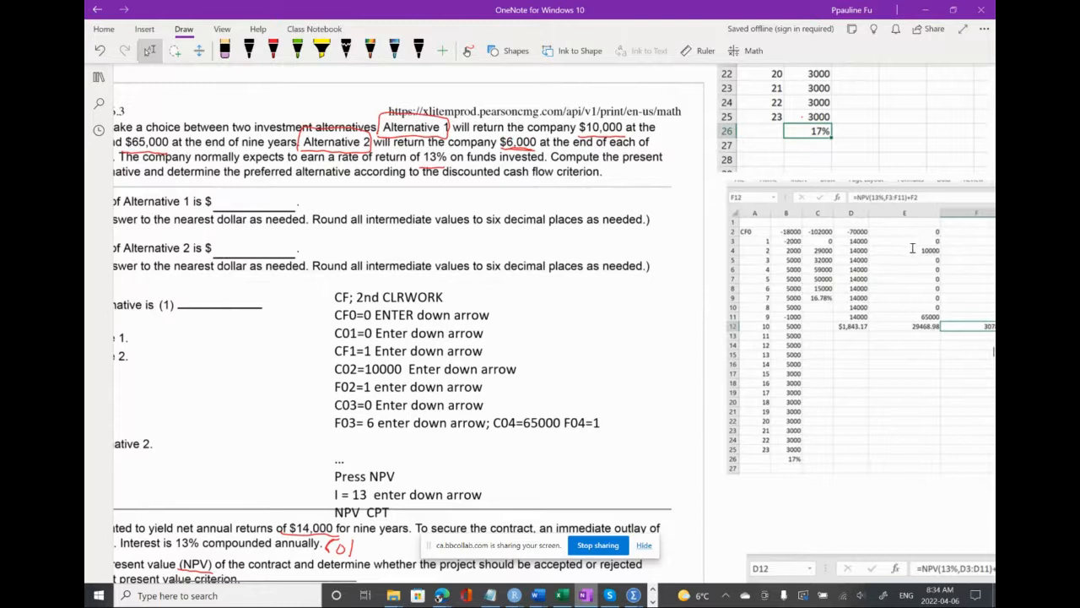
scroll(910, 250, "left", 3)
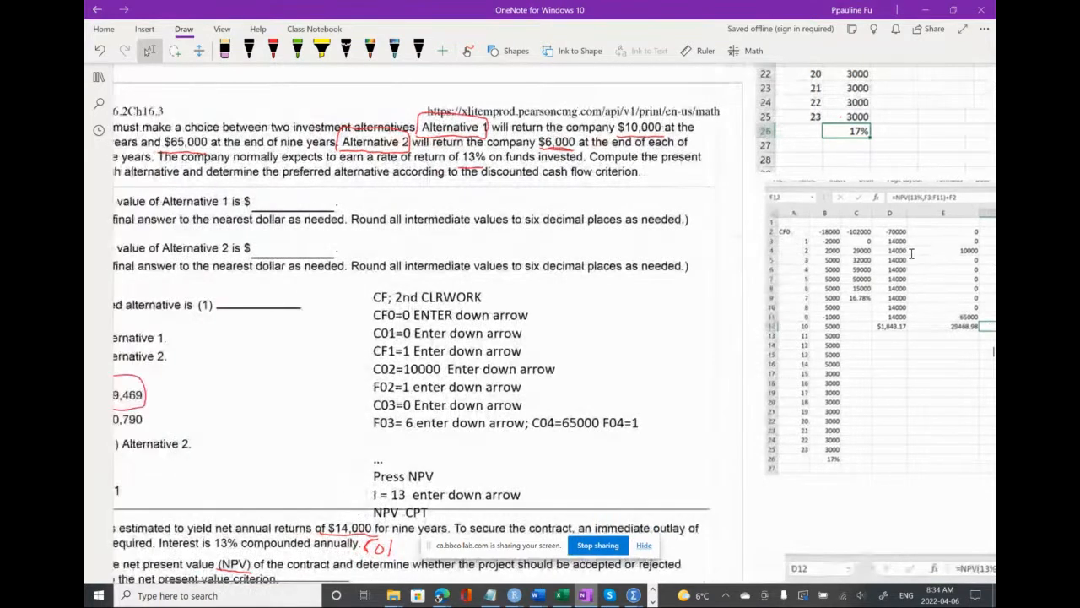
scroll(912, 253, "right", 4)
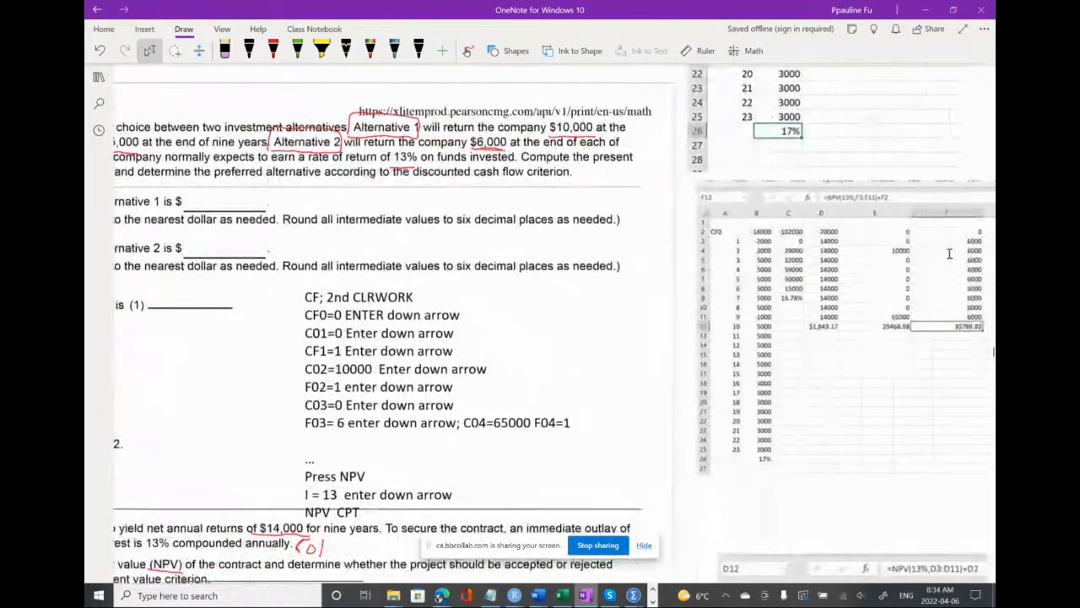
scroll(948, 254, "left", 2)
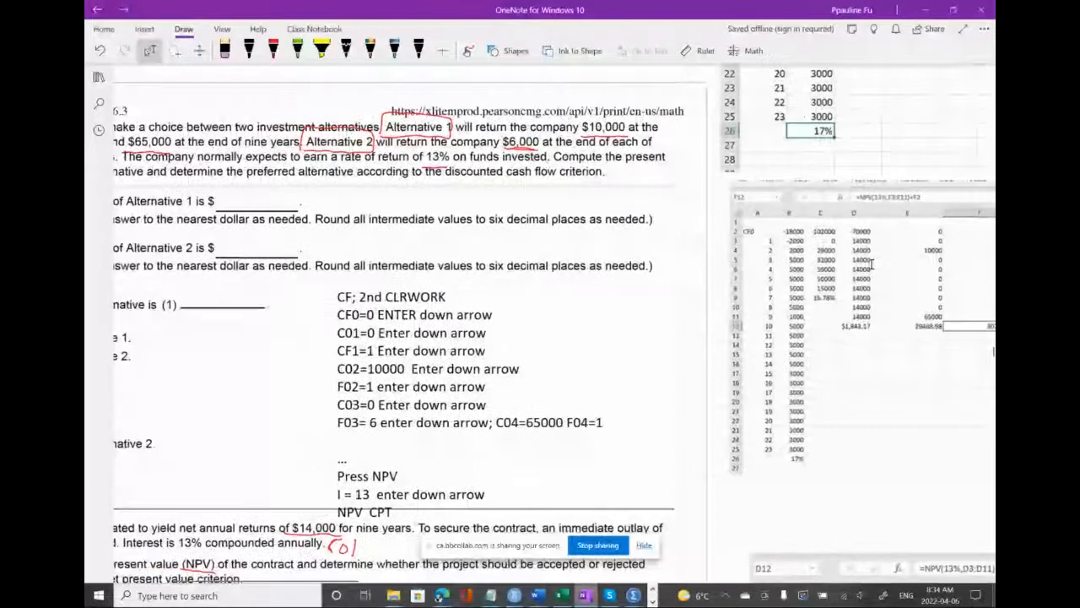
scroll(871, 264, "right", 1)
scroll(871, 264, "left", 4)
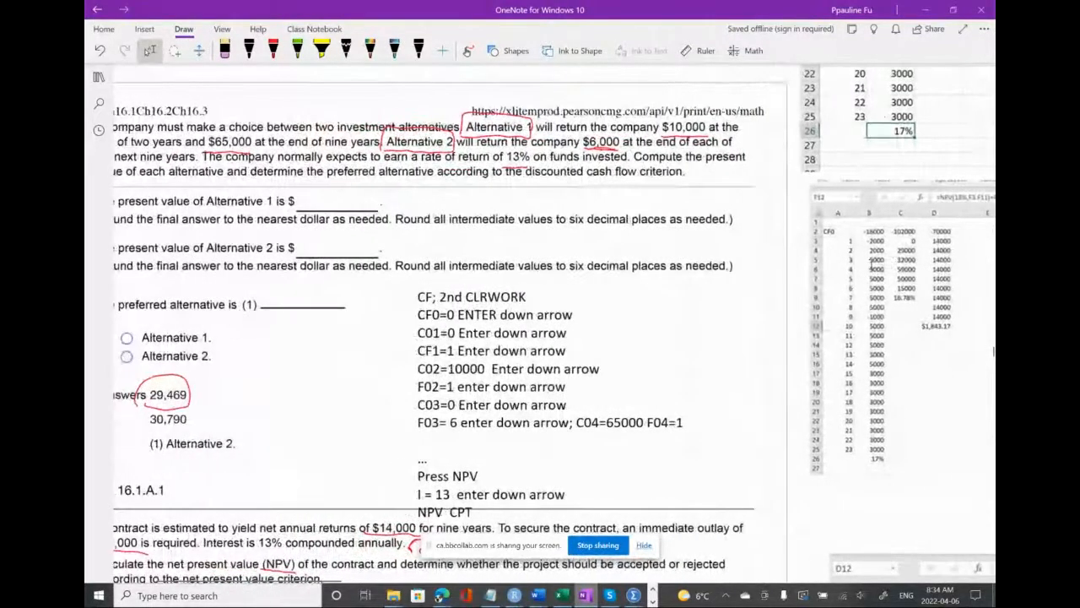
scroll(871, 264, "right", 4)
scroll(926, 252, "right", 4)
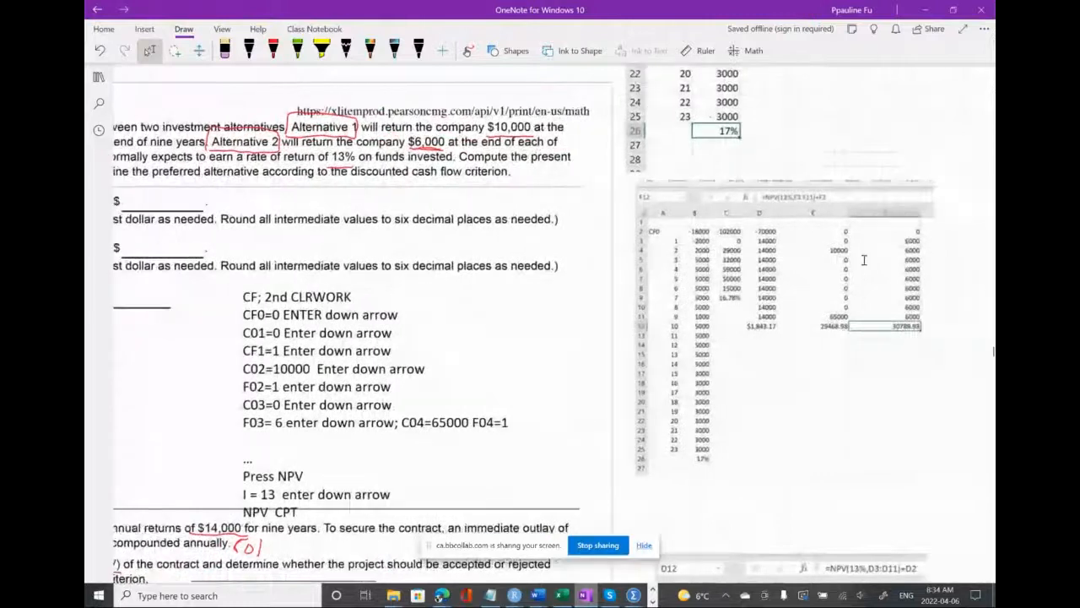
scroll(864, 260, "left", 2)
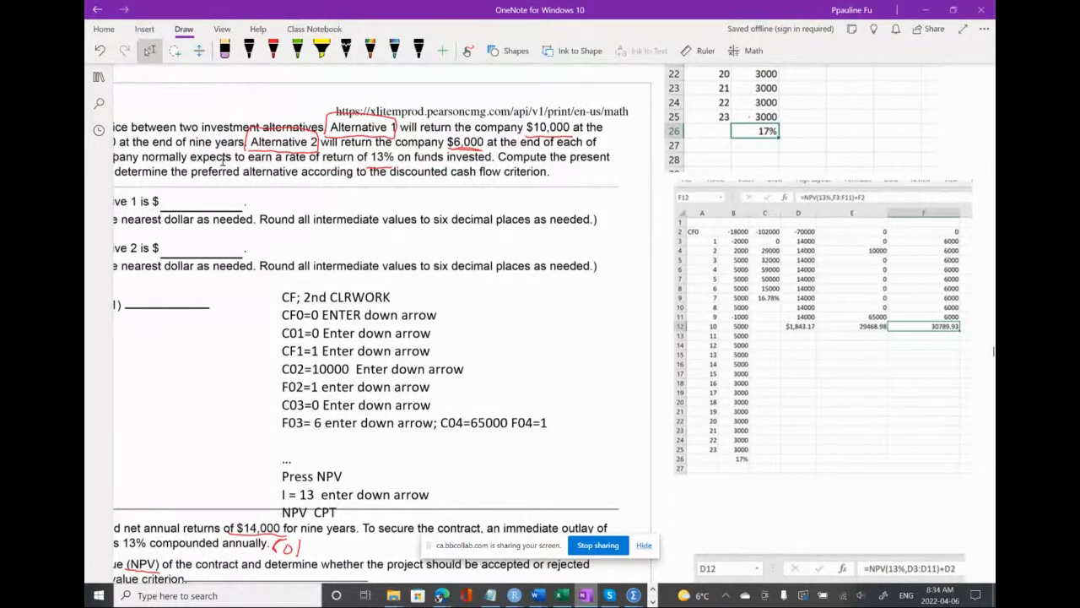
Circle Alternative 1's net present value of 29468.98 in column E of question 3's spreadsheet picture
scroll(211, 159, "left", 1)
scroll(211, 159, "left", 1)
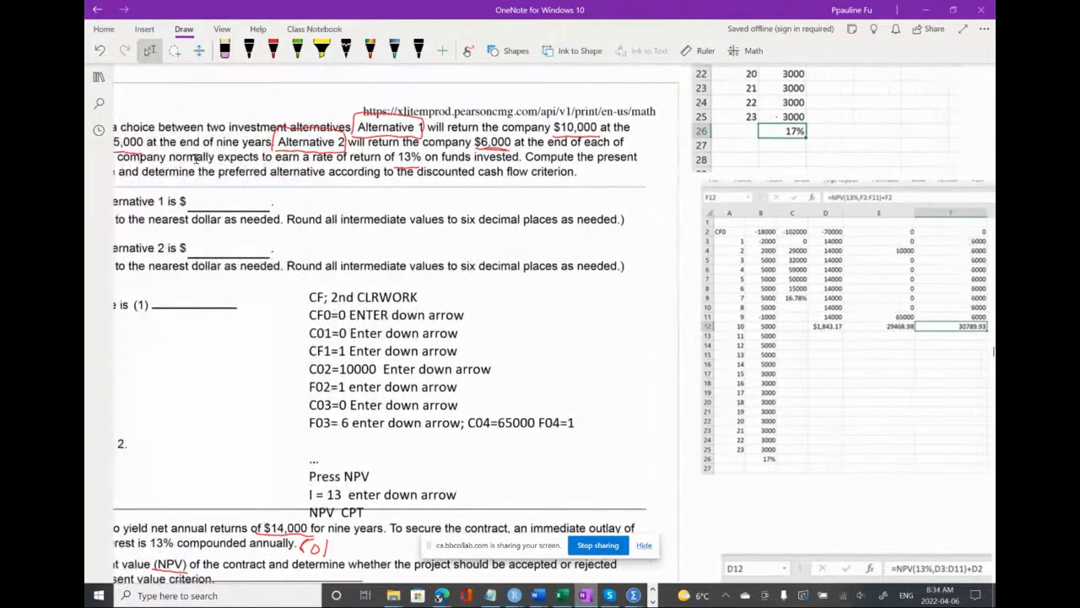
scroll(196, 159, "left", 1)
scroll(157, 140, "right", 2)
scroll(157, 140, "right", 1)
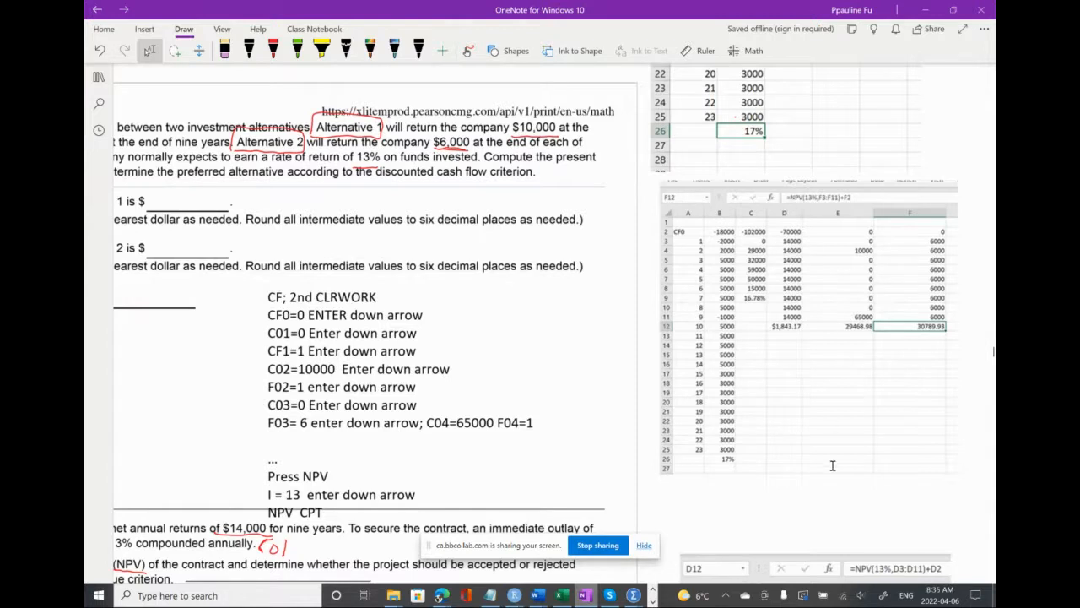
mouse_move(844, 334)
left_mouse_down()
mouse_move(878, 327)
mouse_move(840, 326)
mouse_move(859, 321)
left_mouse_up()
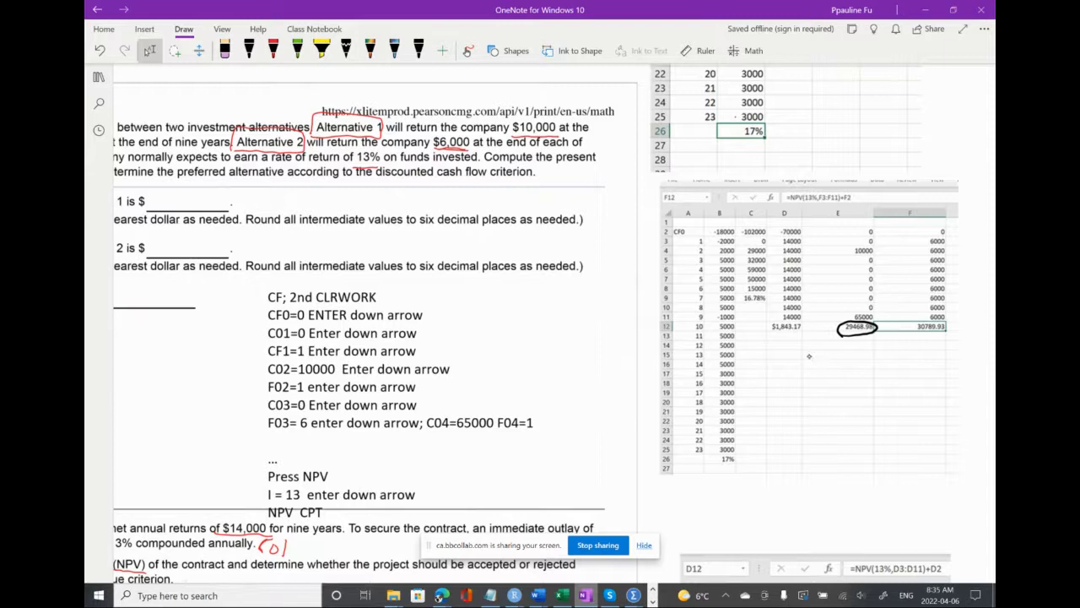
Handwrite the formula "NPV (13%, E3:E11)+" below the circled Alternative 1 result
mouse_move(810, 358)
left_mouse_down()
mouse_move(823, 358)
mouse_move(827, 375)
mouse_move(849, 356)
mouse_move(859, 376)
left_mouse_up()
left_click_drag(866, 361, 868, 372)
mouse_move(871, 358)
left_mouse_down()
mouse_move(872, 371)
mouse_move(882, 356)
mouse_move(878, 380)
left_mouse_up()
left_click_drag(882, 373, 885, 378)
left_click_drag(905, 360, 915, 372)
left_click_drag(937, 363, 948, 364)
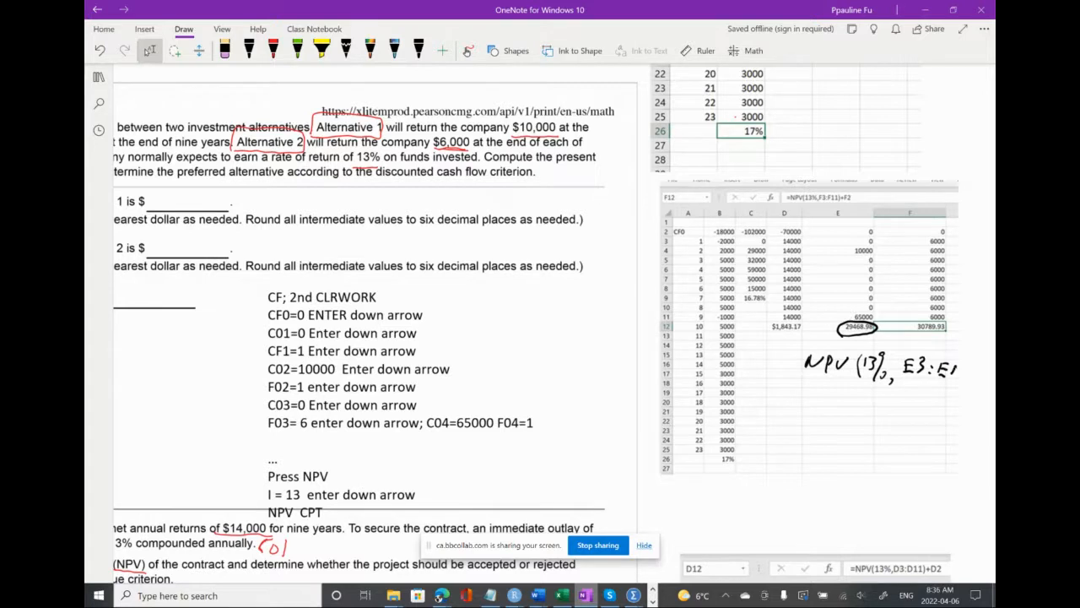
mouse_move(965, 357)
left_mouse_down()
mouse_move(953, 394)
mouse_move(976, 379)
mouse_move(969, 386)
left_mouse_up()
Circle the spreadsheet's CF0 row and complete the handwritten formula with E2 and an arrow to the circled result
mouse_move(681, 238)
left_mouse_down()
mouse_move(955, 238)
mouse_move(887, 219)
mouse_move(666, 228)
mouse_move(672, 238)
left_mouse_up()
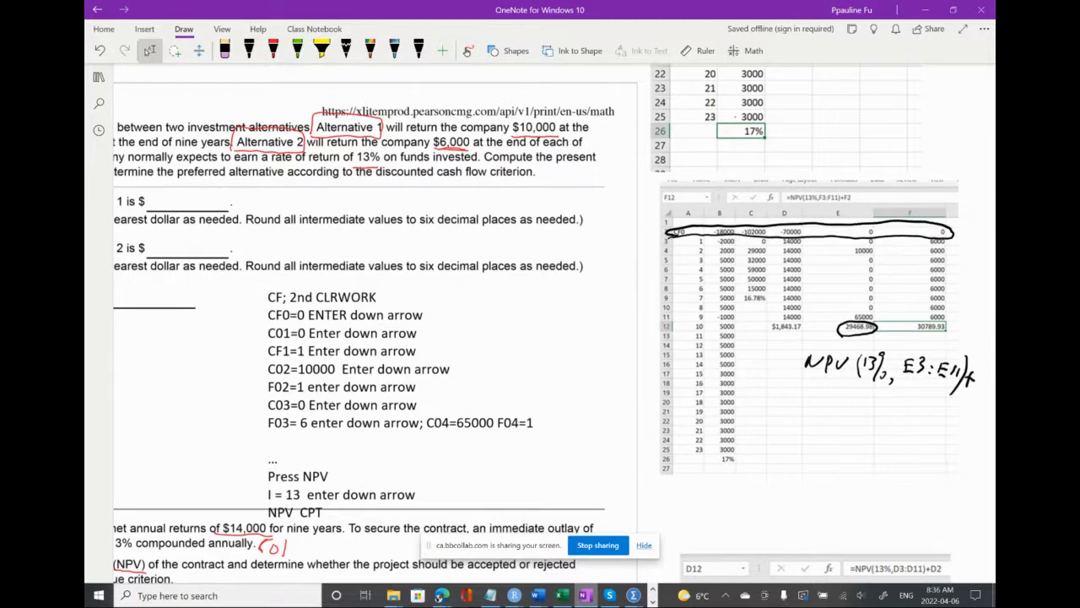
left_click(249, 51)
mouse_move(975, 371)
left_mouse_down()
mouse_move(974, 390)
mouse_move(987, 393)
left_mouse_up()
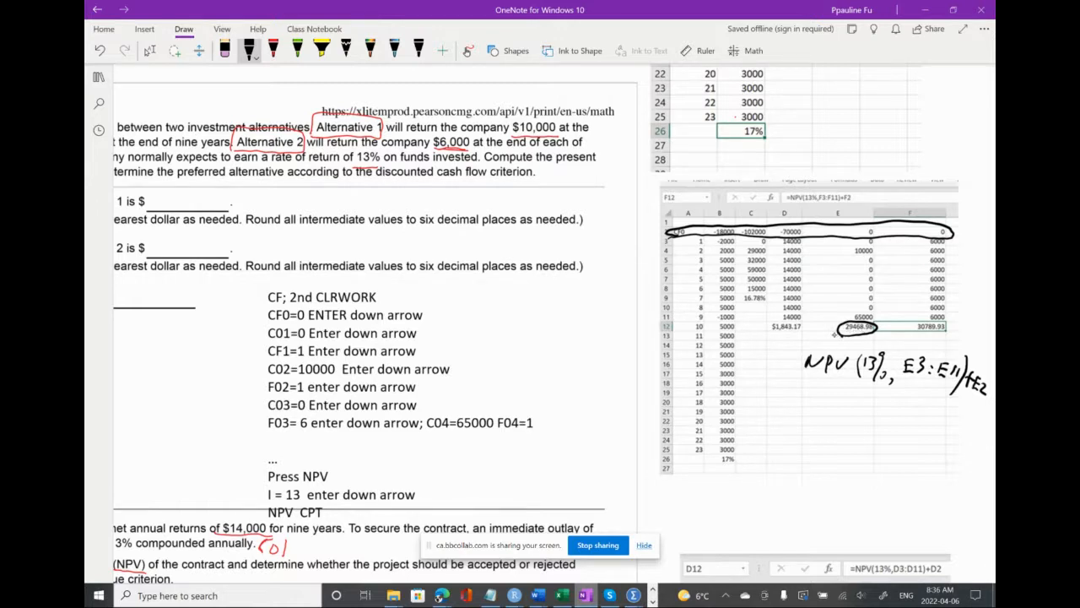
left_click_drag(815, 344, 837, 339)
left_click(776, 458)
Compare the spreadsheet's net present values for both alternatives with question 3's wording and its listed answers
scroll(776, 458, "left", 5)
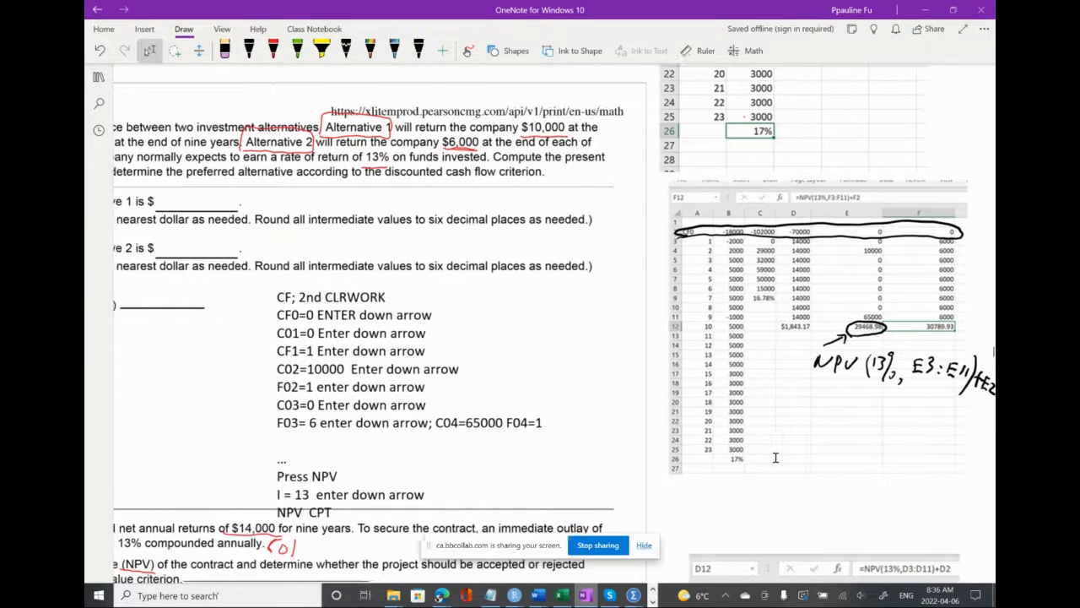
scroll(776, 457, "left", 1)
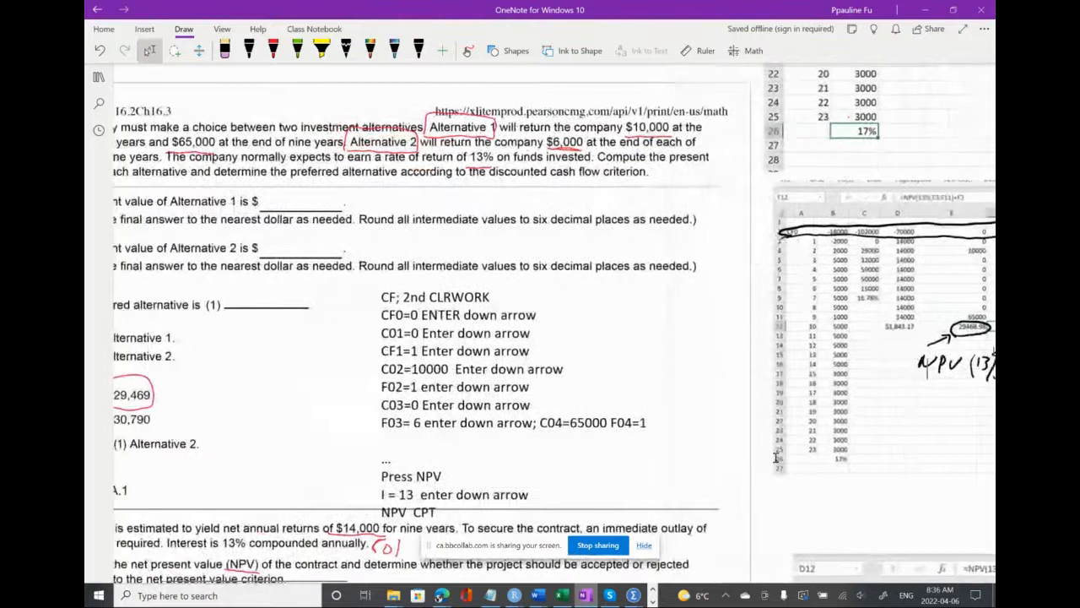
scroll(775, 458, "left", 1)
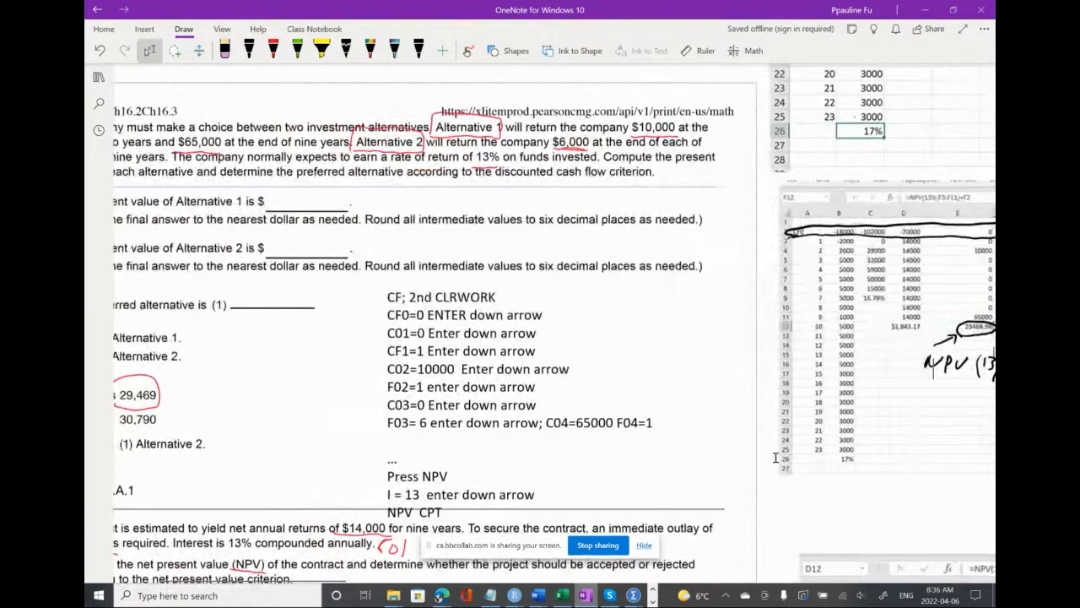
scroll(776, 457, "left", 2)
scroll(775, 457, "left", 2)
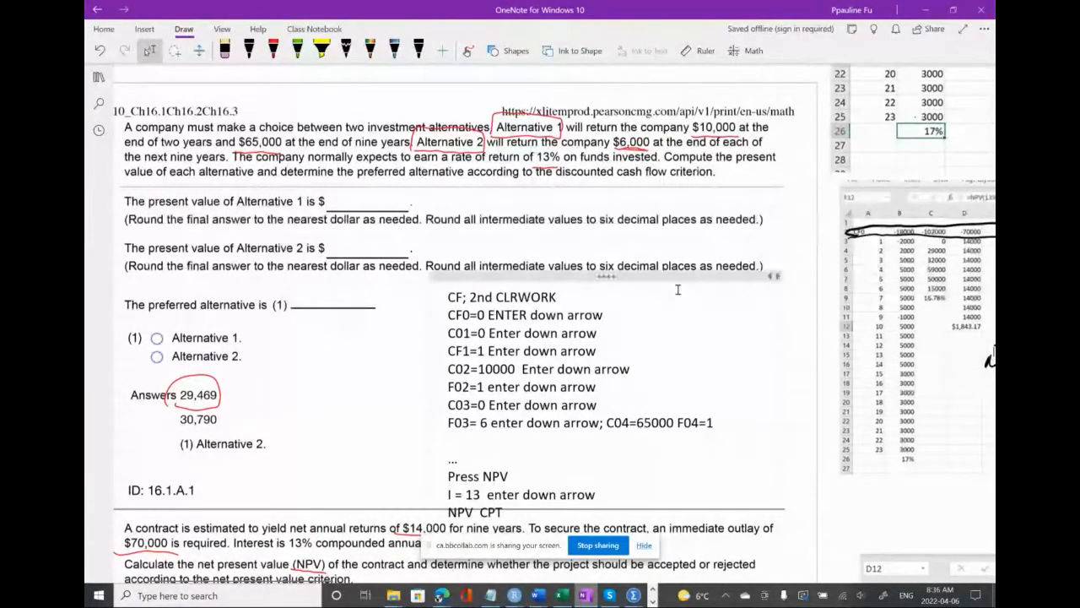
scroll(677, 289, "right", 3)
scroll(677, 289, "right", 3)
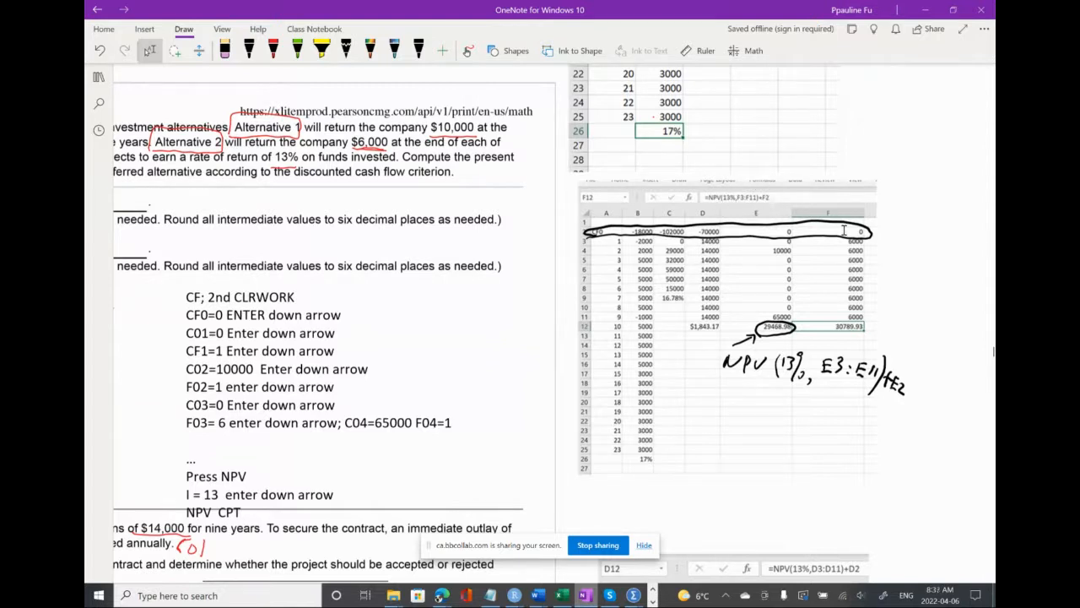
scroll(802, 288, "left", 1)
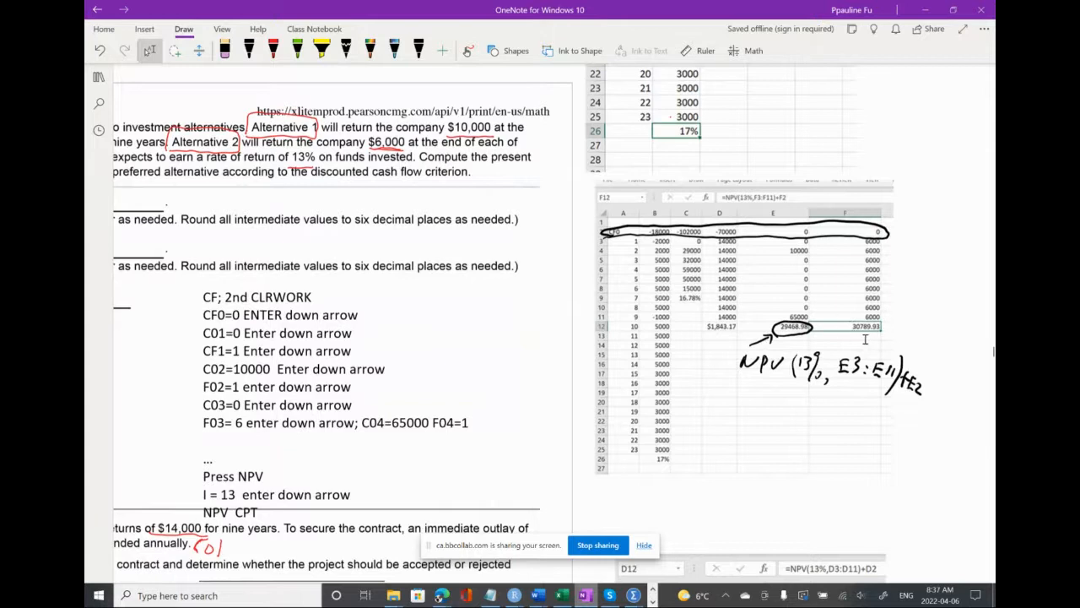
scroll(564, 363, "left", 5)
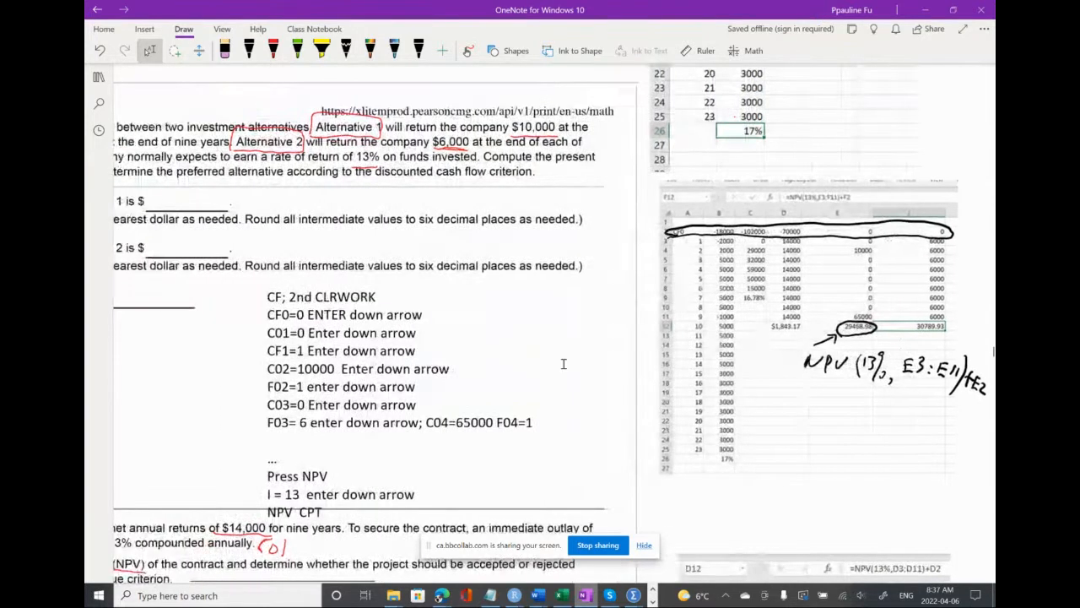
scroll(564, 363, "left", 1)
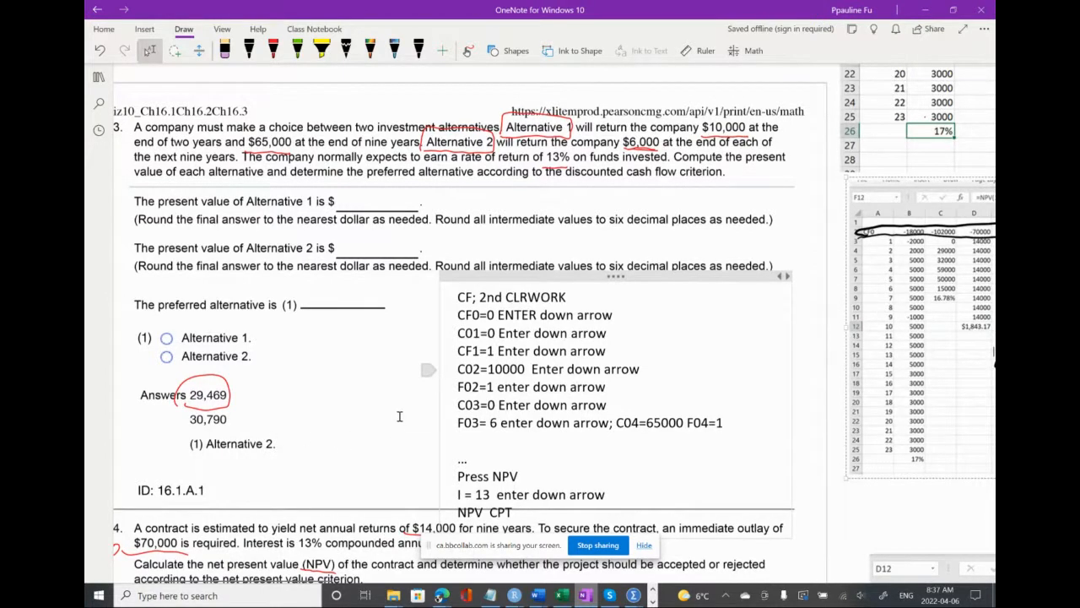
scroll(400, 417, "left", 2)
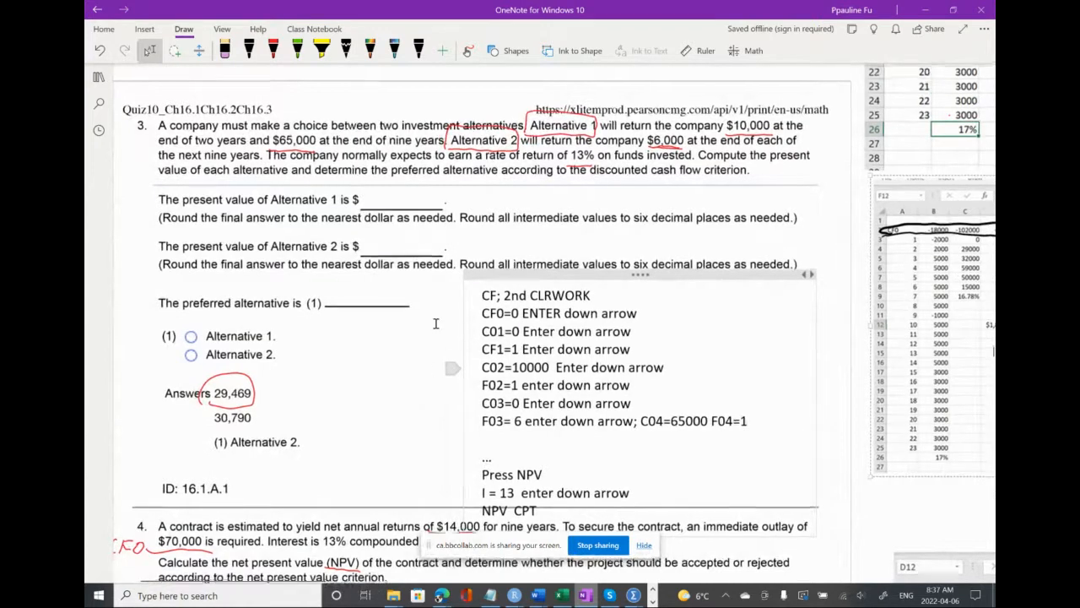
Review question 3's calculator key sequence against the cash flows in the annotated spreadsheet picture
scroll(435, 323, "down", 1)
scroll(436, 324, "down", 1)
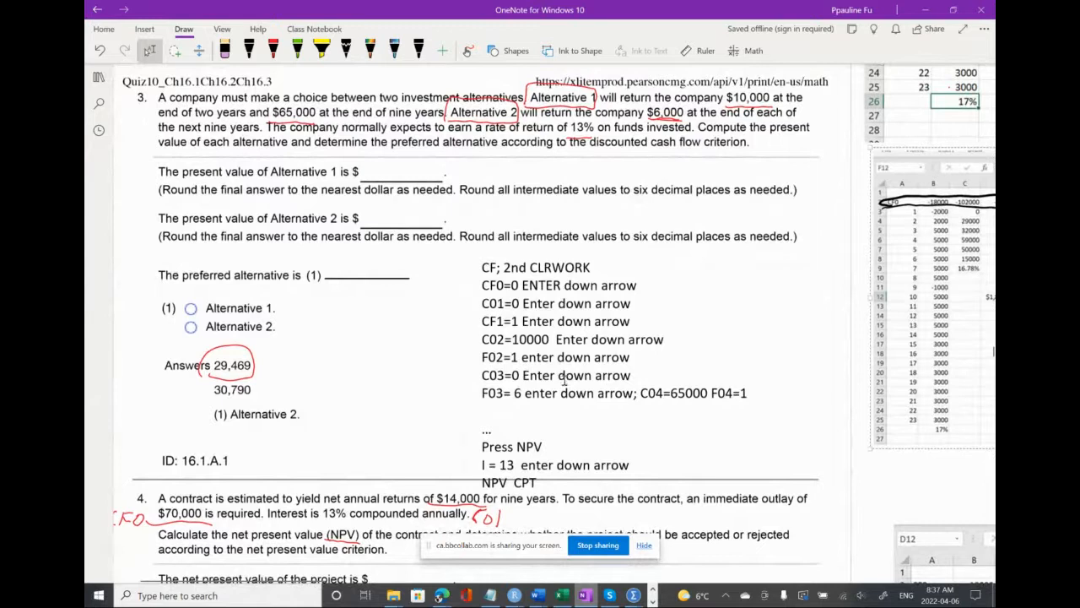
scroll(557, 371, "down", 1)
scroll(557, 372, "down", 1)
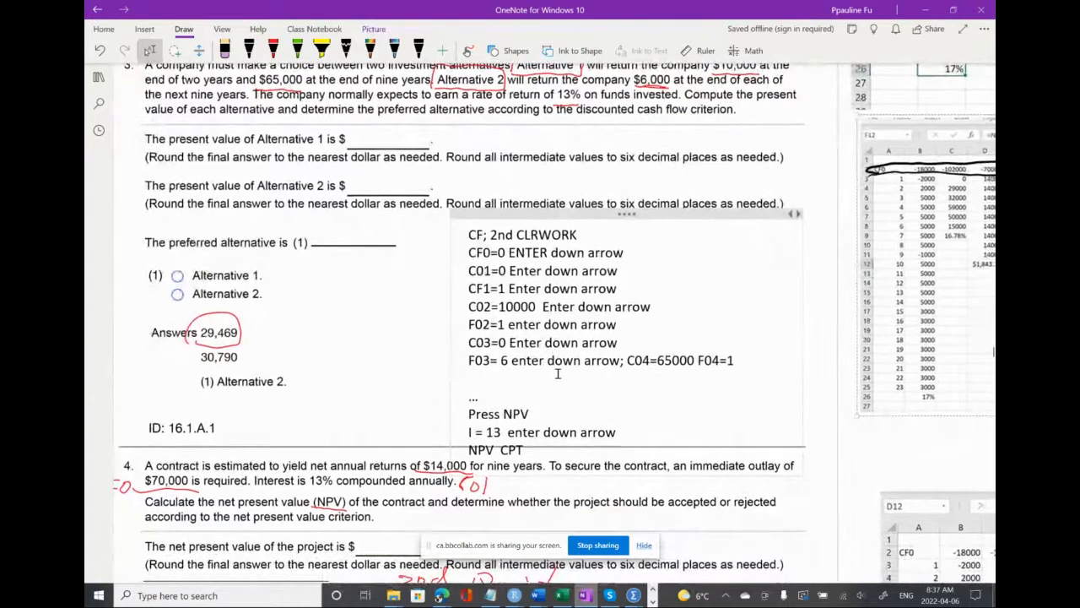
scroll(557, 374, "right", 1)
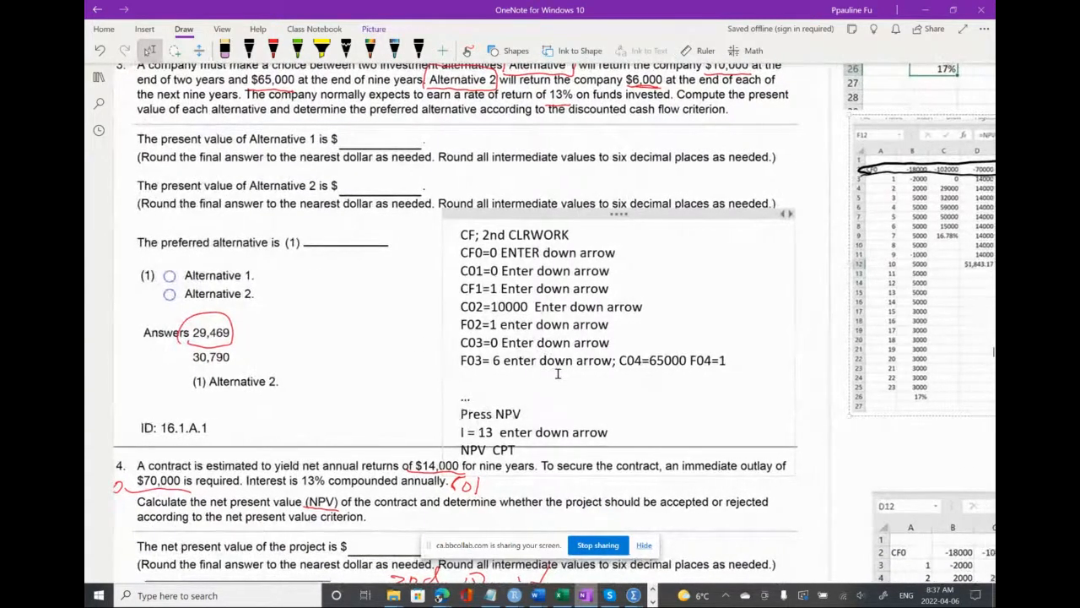
scroll(557, 373, "up", 1)
scroll(698, 381, "right", 1)
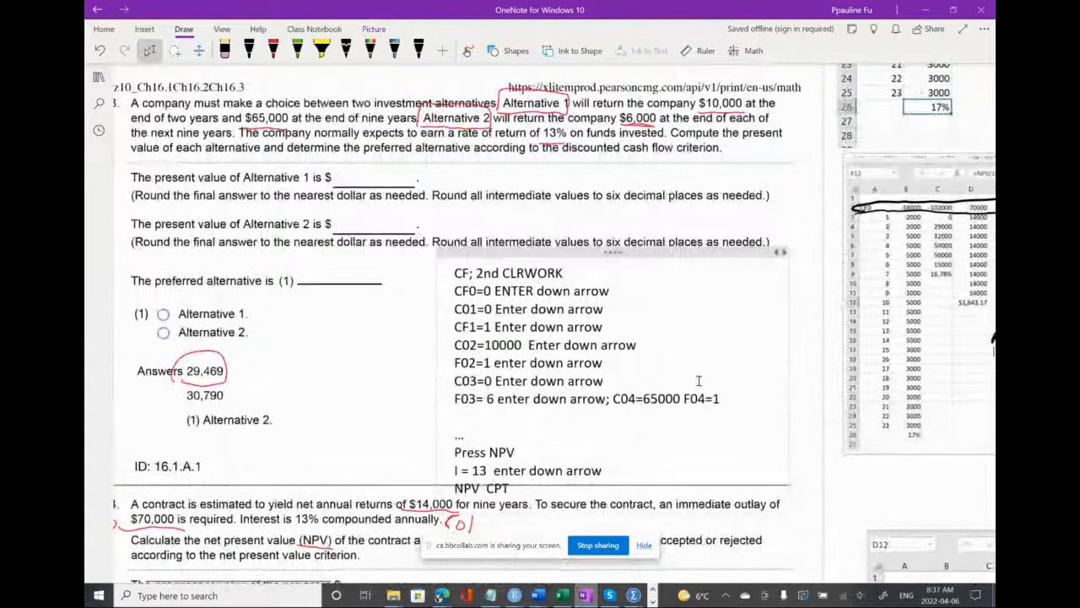
scroll(698, 380, "right", 3)
scroll(698, 381, "right", 1)
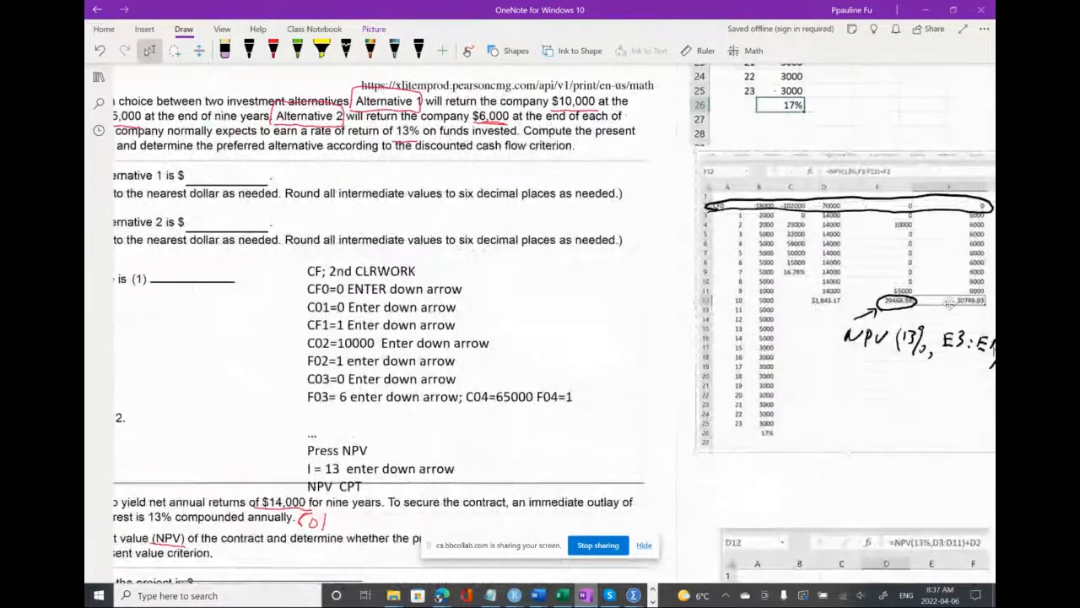
scroll(589, 321, "left", 2)
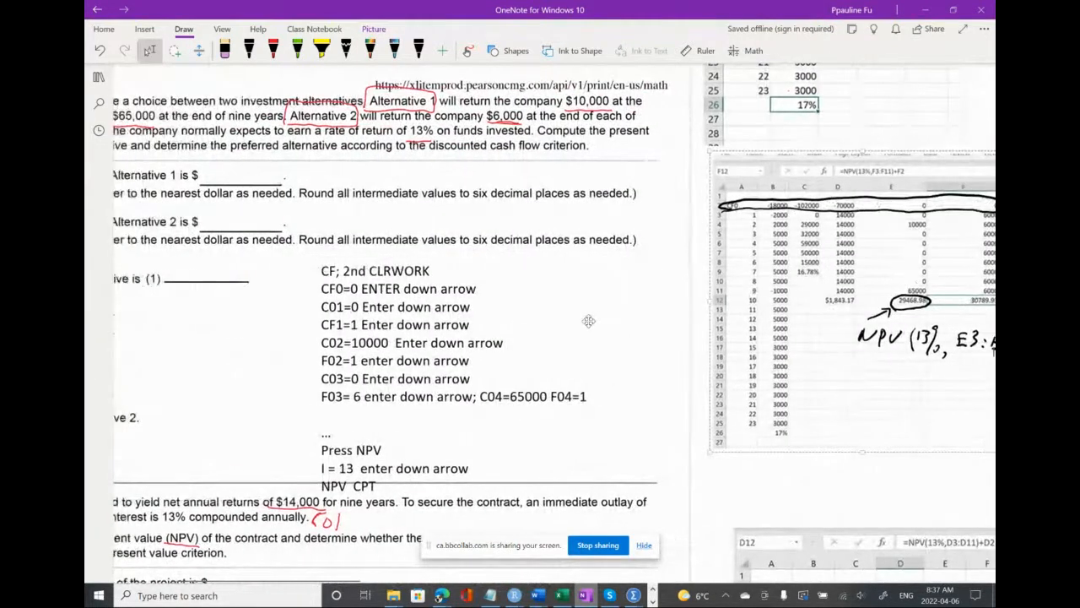
scroll(589, 321, "left", 1)
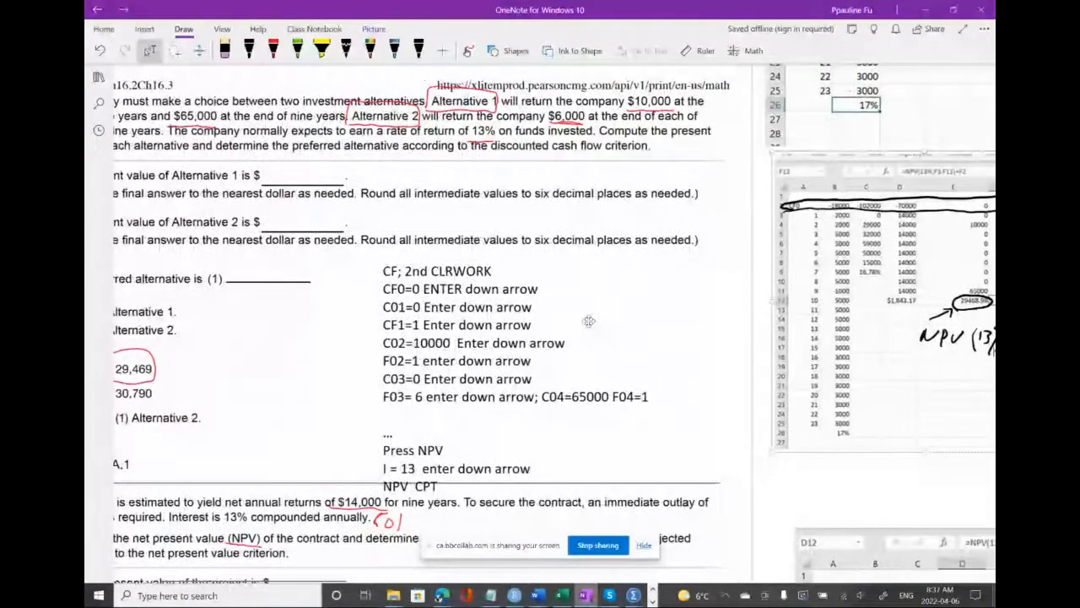
scroll(589, 321, "left", 3)
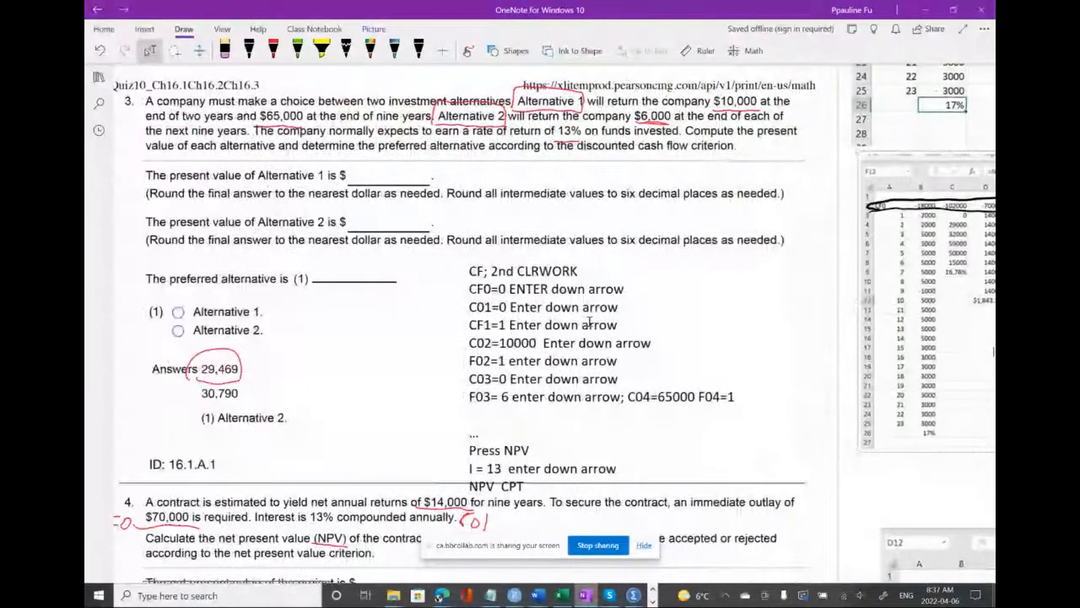
Switch to the BA II Plus calculator, place it beside the key sequence, and quit its IRR worksheet
left_click(653, 600)
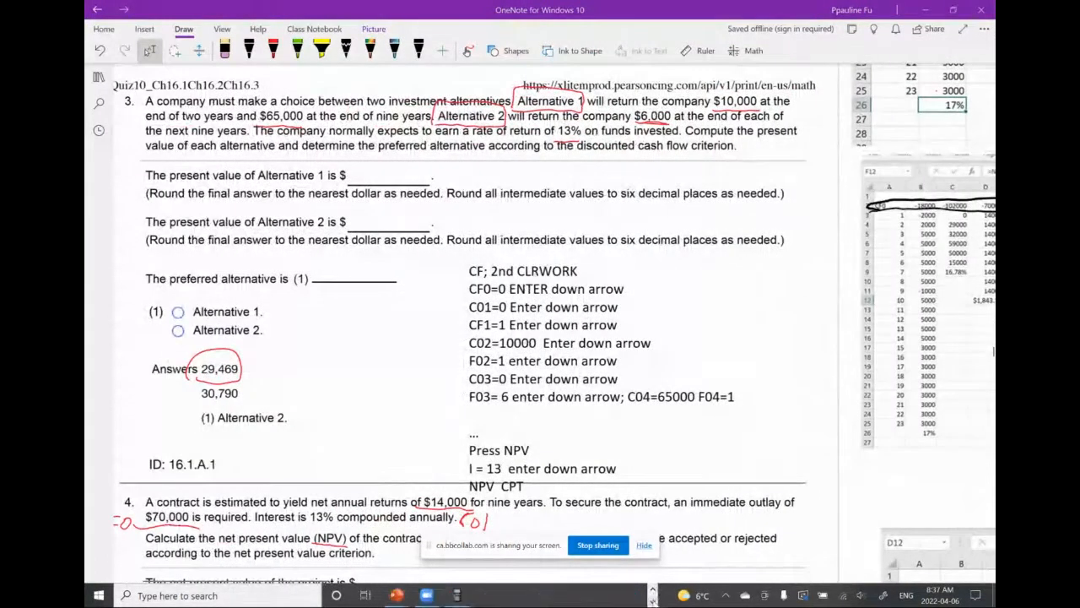
left_click(457, 595)
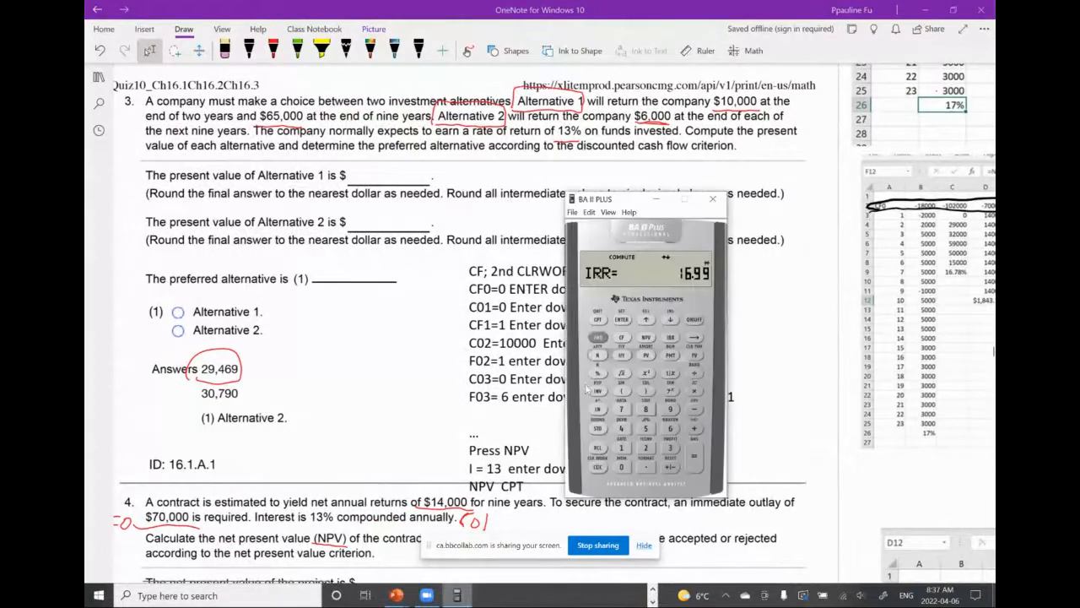
left_click_drag(631, 203, 734, 266)
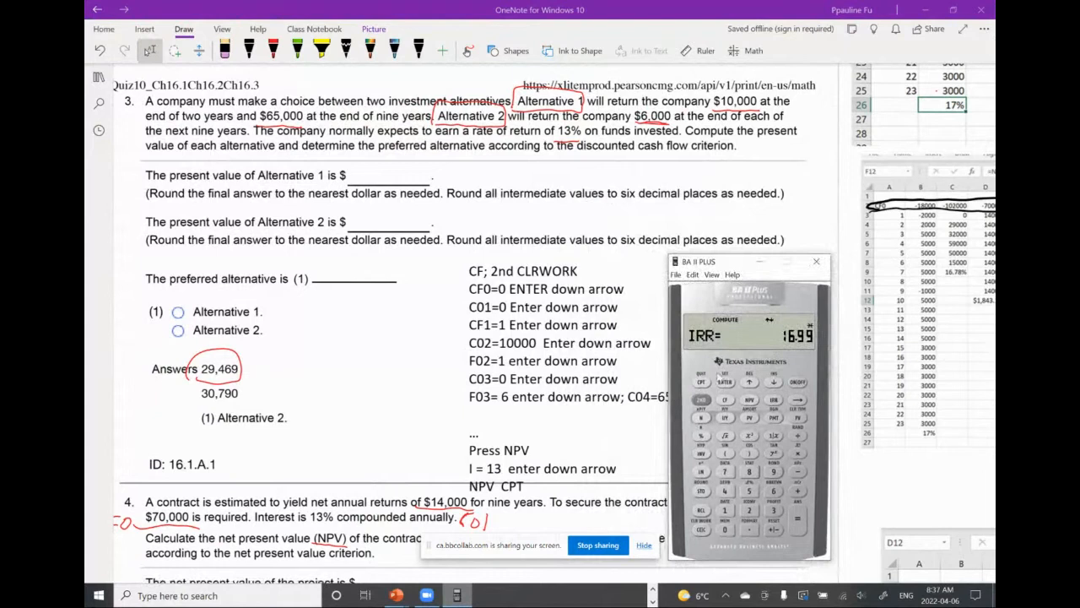
left_click(701, 399)
left_click(703, 383)
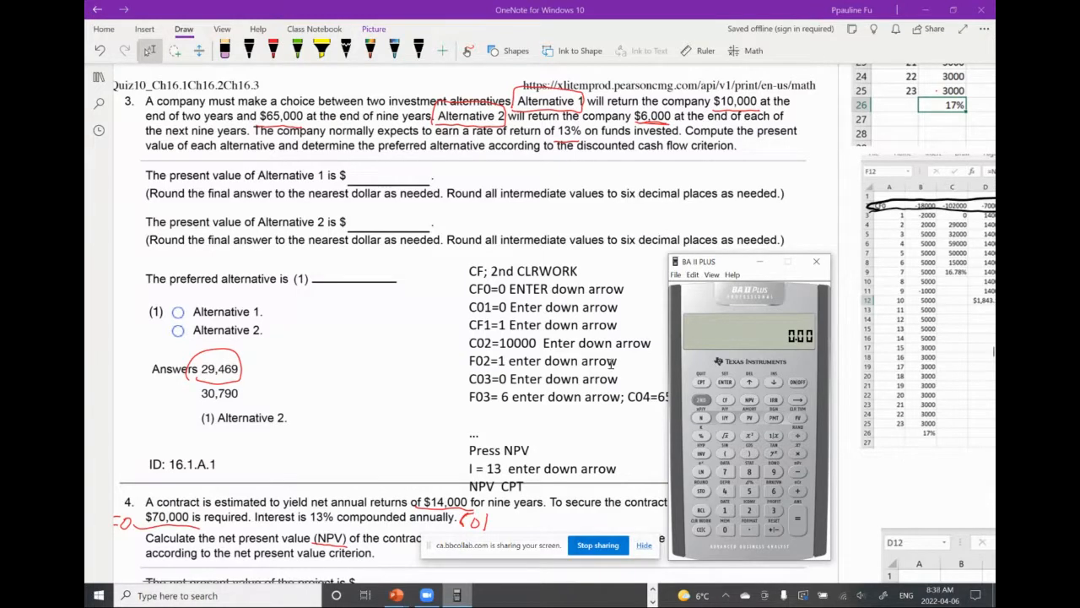
Handwrite the labels 1 and 2 above spreadsheet columns E and F to mark the two alternatives
scroll(607, 363, "right", 1)
scroll(608, 363, "right", 2)
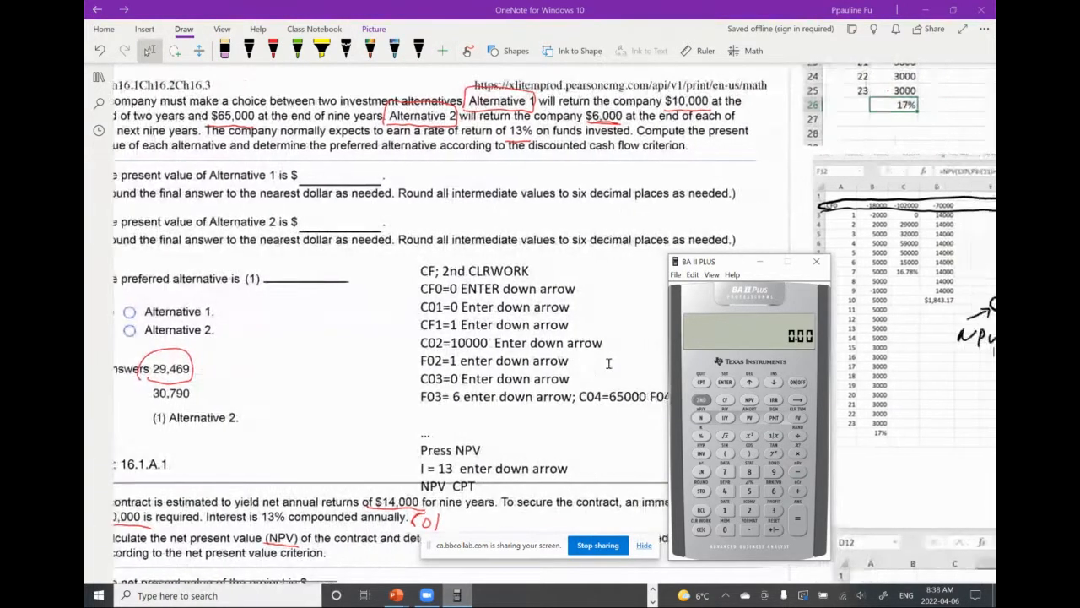
scroll(607, 363, "right", 8)
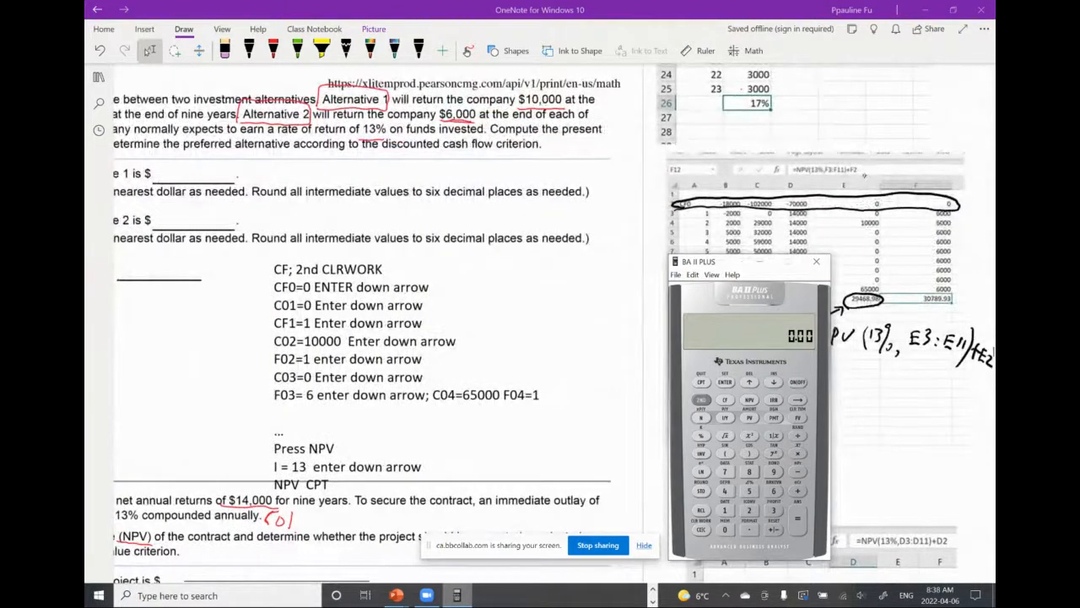
left_click_drag(865, 175, 863, 188)
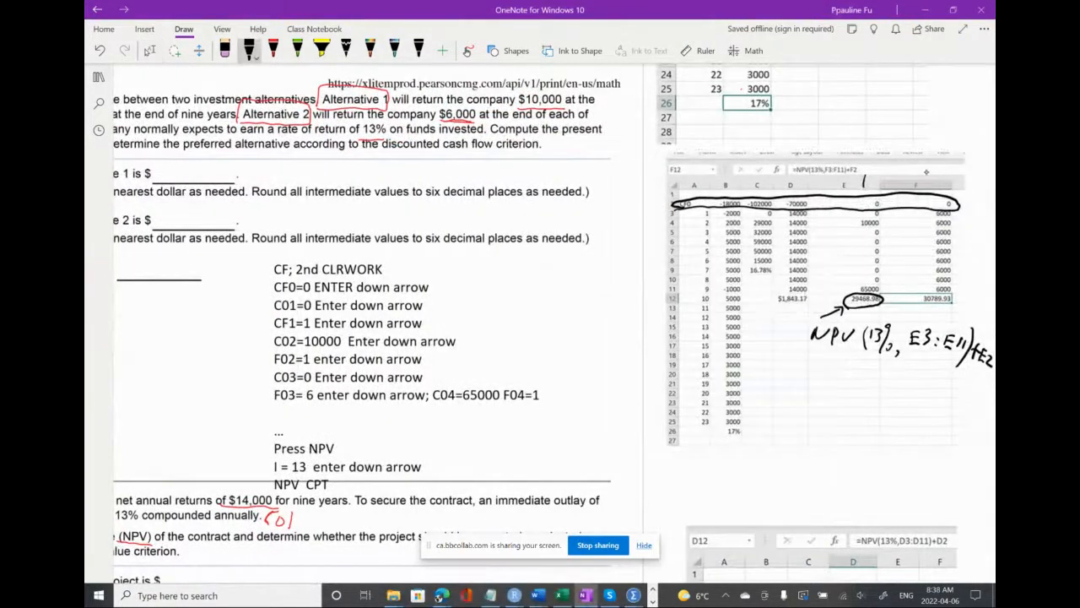
left_click_drag(925, 178, 937, 189)
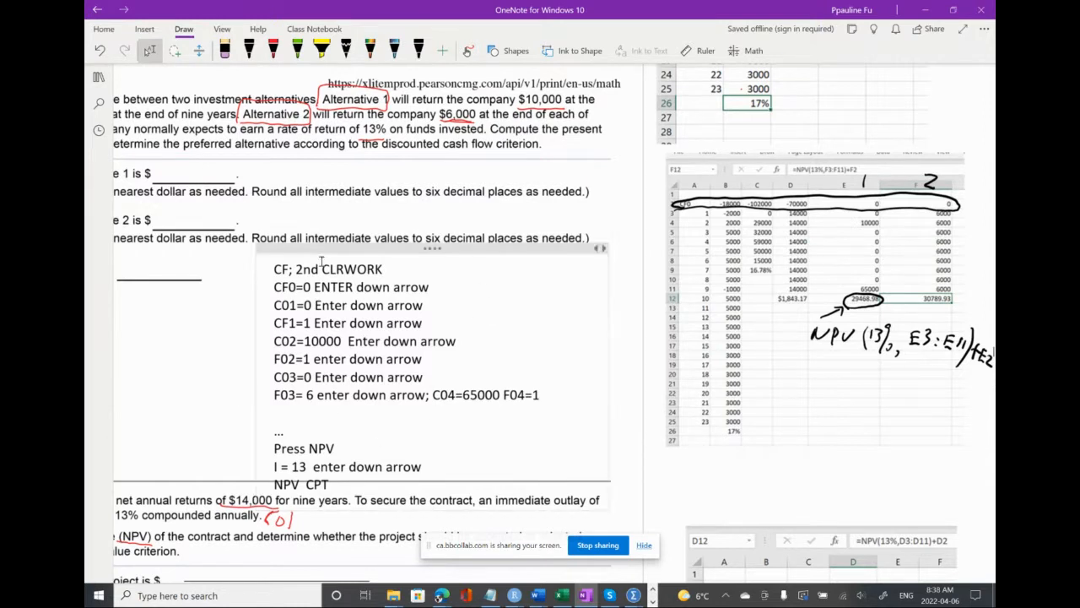
Bring the BA II Plus calculator back and place it between the key sequence and the Alternative 1 and 2 columns
left_click(654, 602)
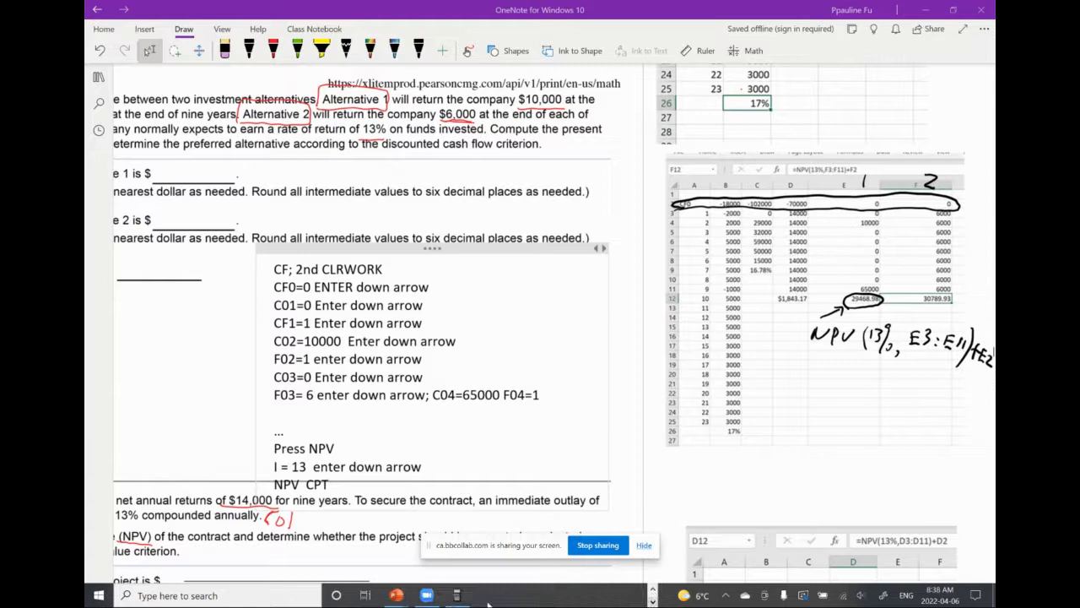
left_click(456, 595)
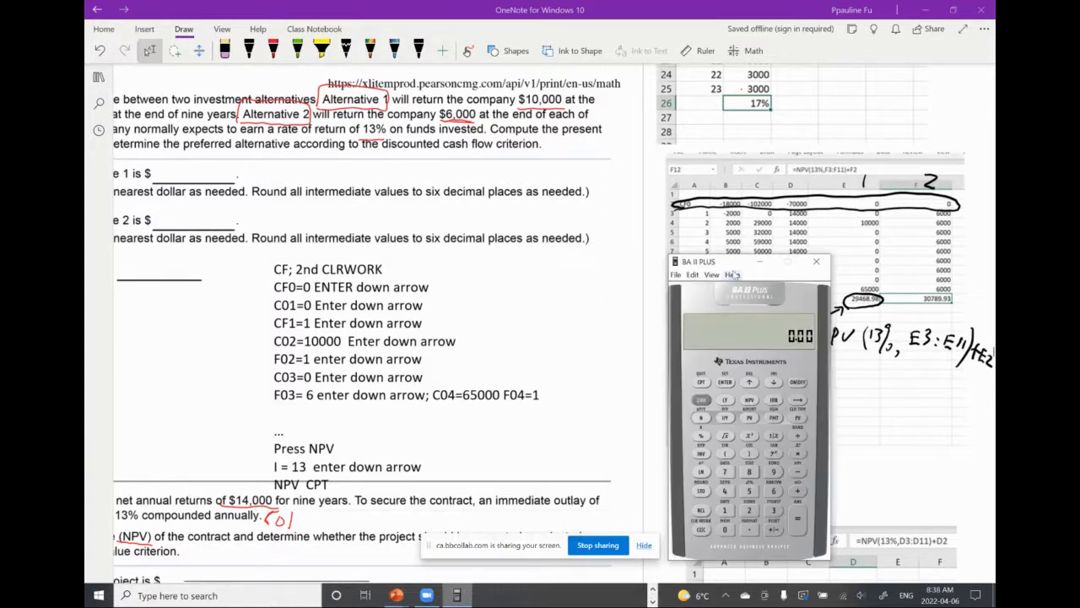
left_click_drag(735, 262, 576, 223)
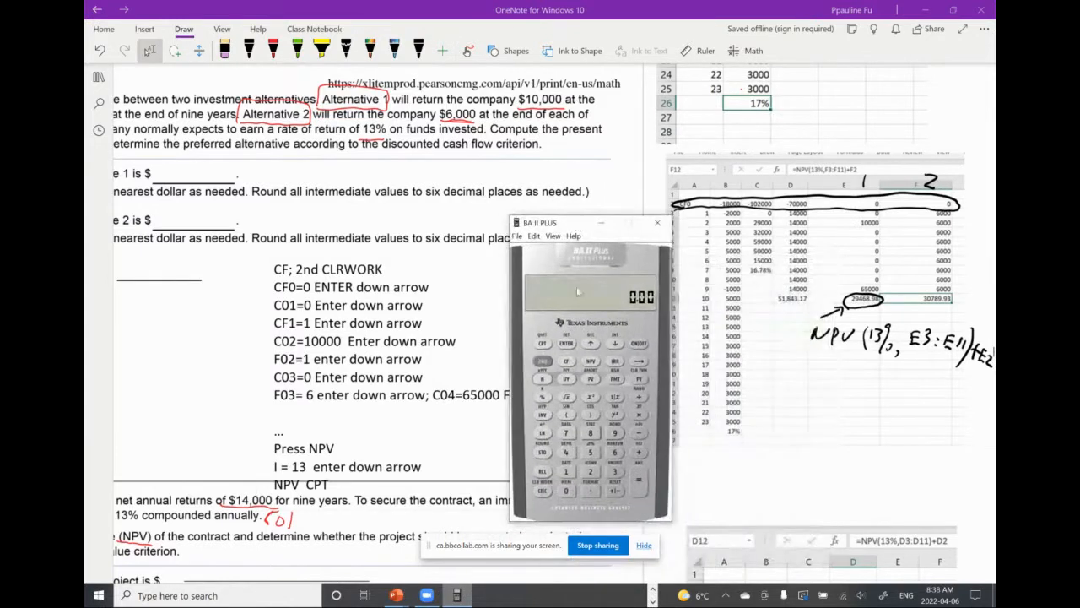
Open the BA II Plus cash flow worksheet, clear its previous entries, and enter 0 as CF0 for Alternative 1
left_click(567, 362)
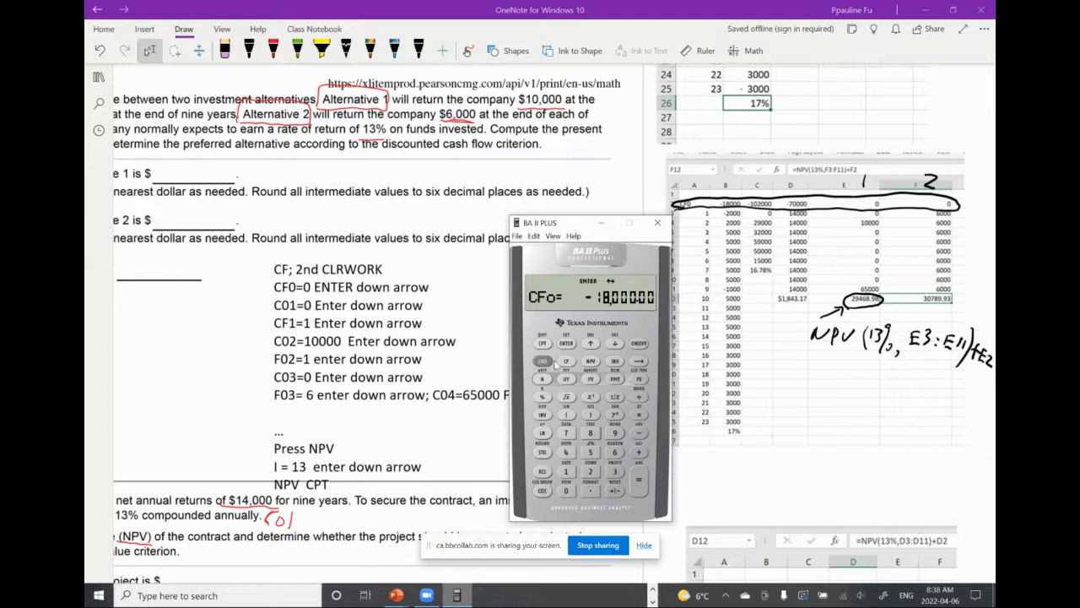
left_click(542, 361)
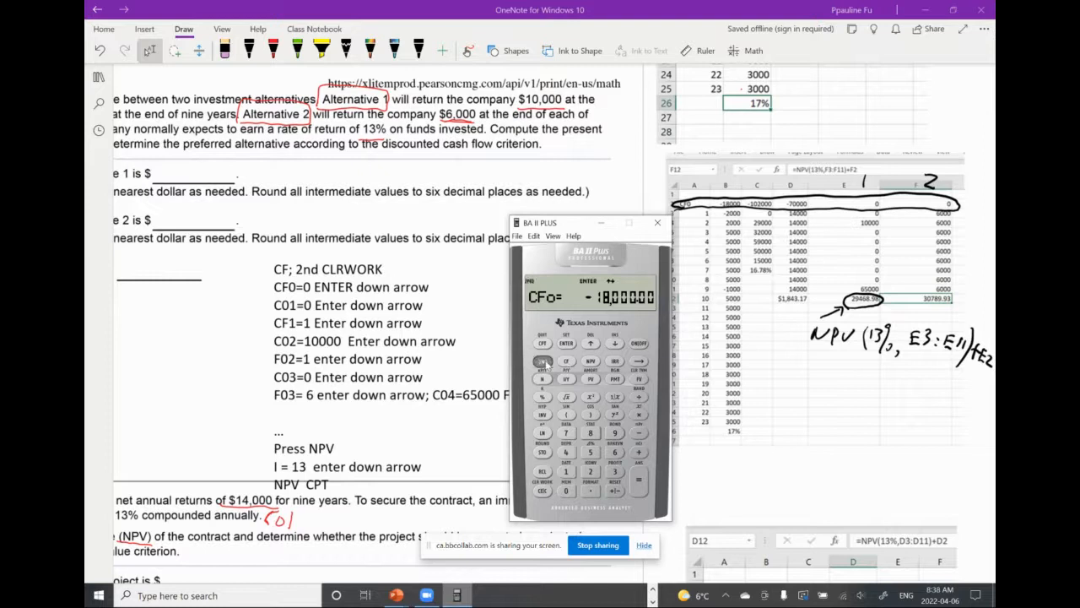
left_click(543, 490)
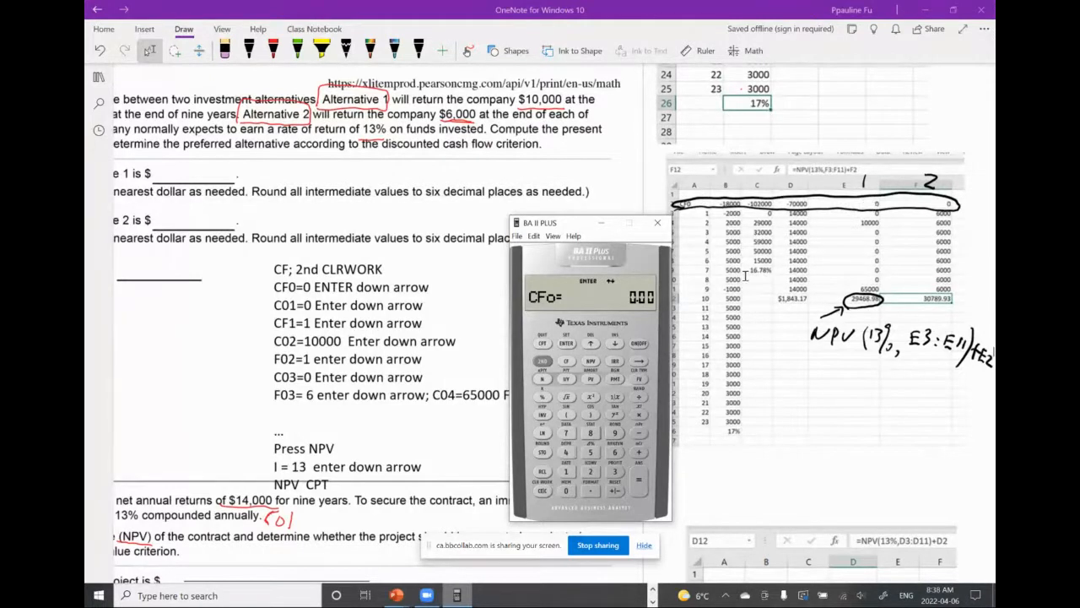
left_click(567, 492)
left_click(566, 344)
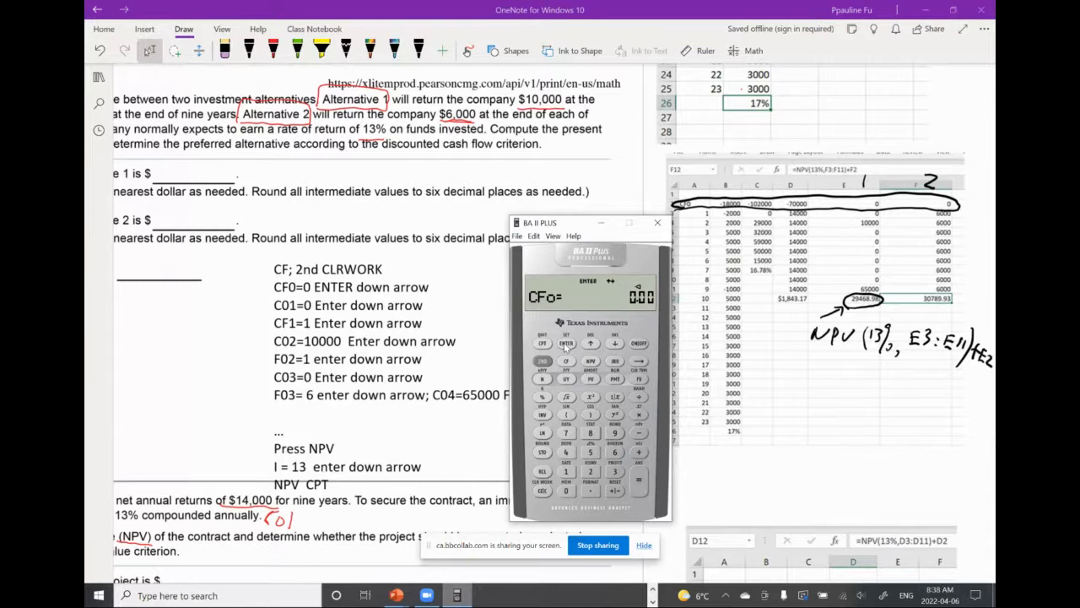
left_click(615, 343)
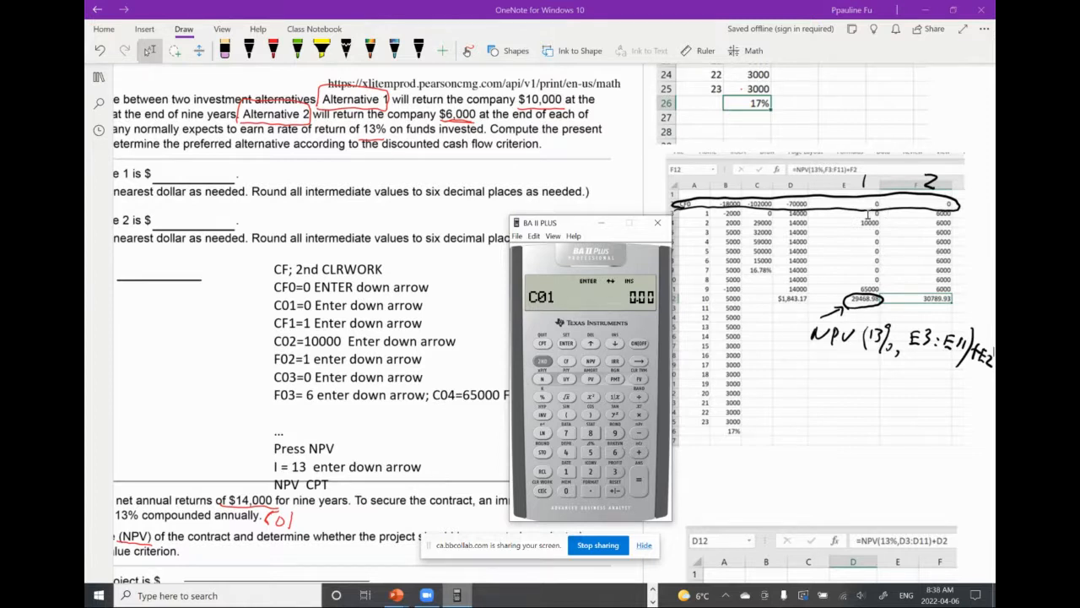
Enter Alternative 1's first cash flow as C01 = 0 with frequency F01 = 1
left_click(567, 491)
left_click(567, 343)
left_click(616, 343)
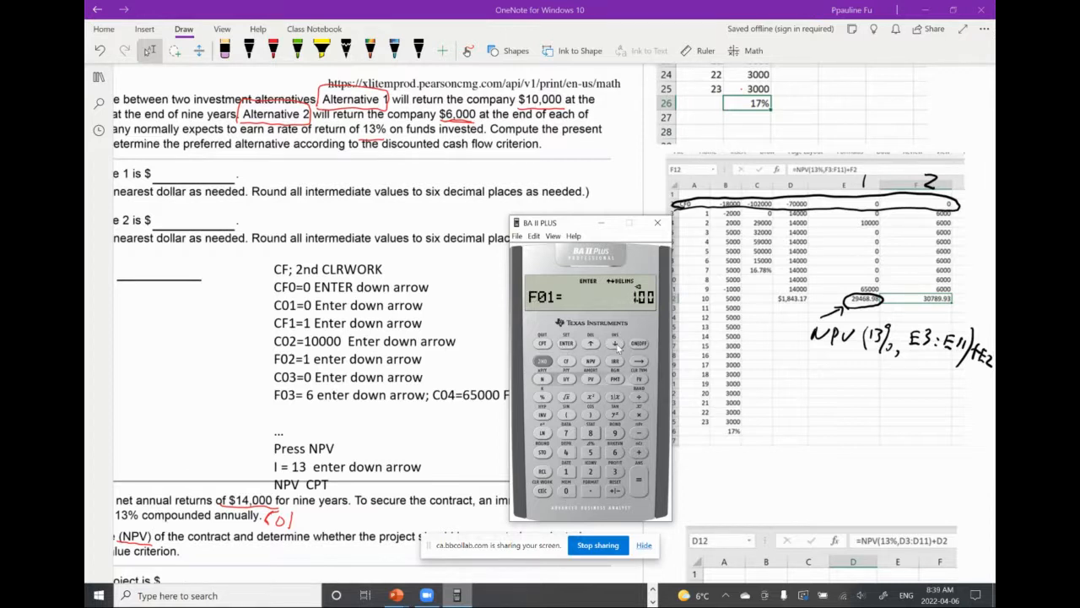
left_click(566, 472)
left_click(568, 343)
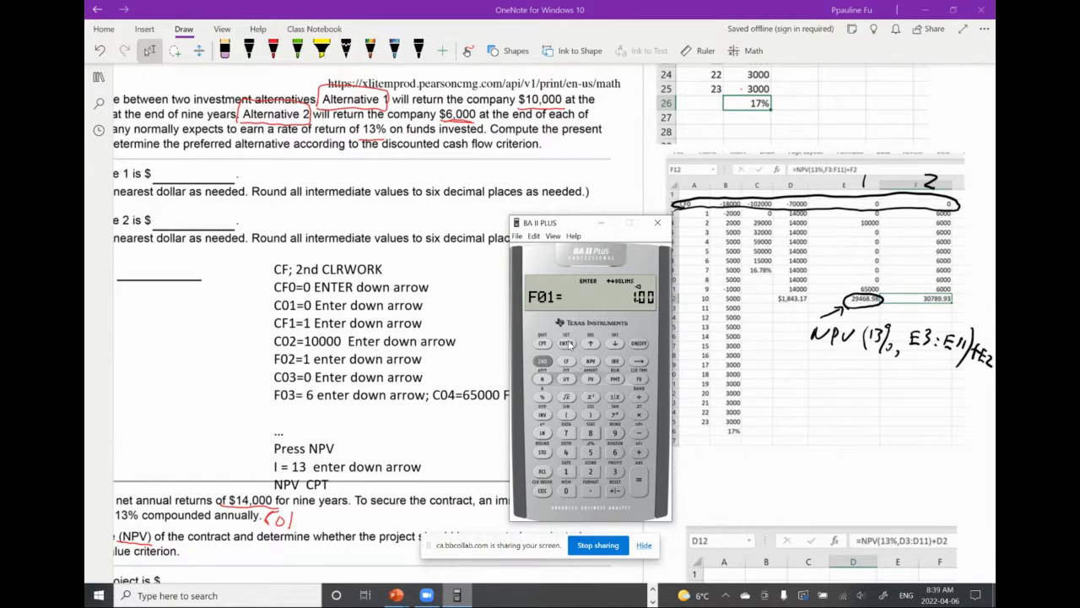
left_click(615, 344)
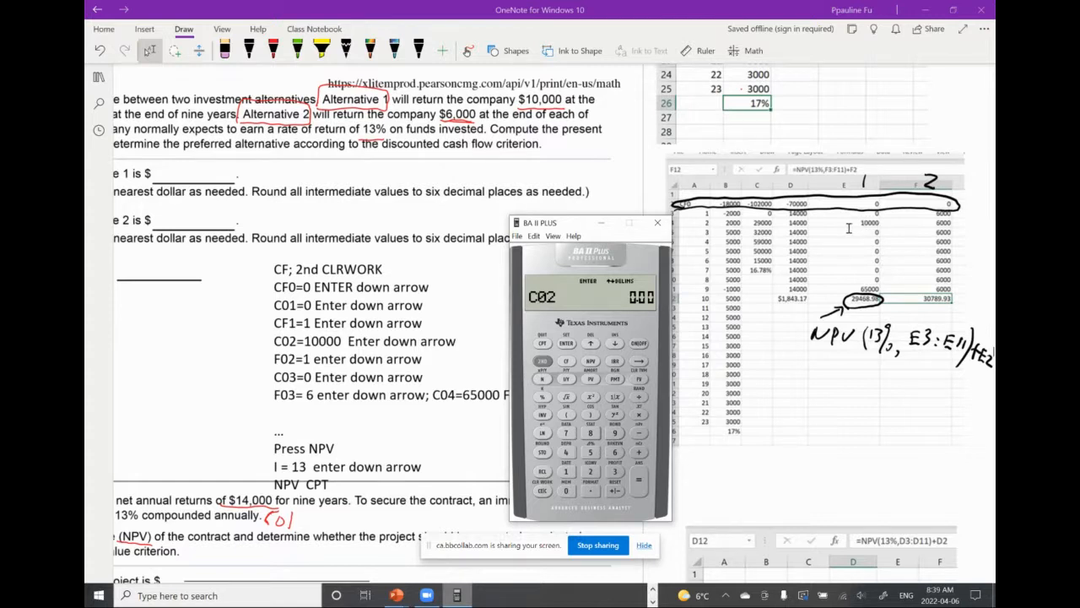
Enter Alternative 1's second-year return as C02 = 10,000 with frequency F02 = 1
left_click(566, 471)
left_click(568, 491)
left_click(568, 490)
left_click(567, 491)
left_click(567, 490)
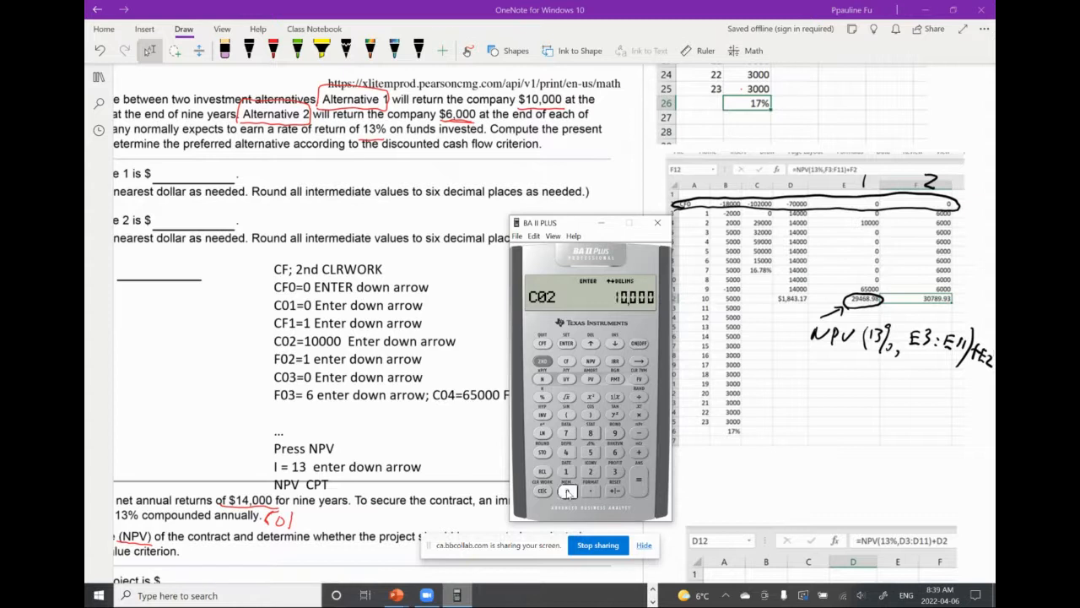
left_click(571, 344)
left_click(615, 344)
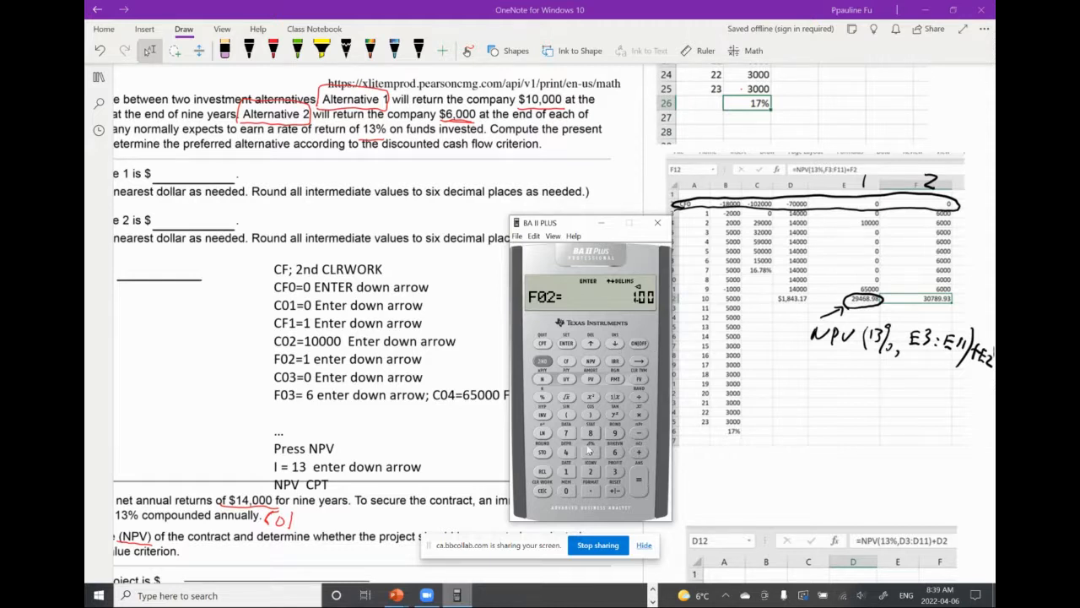
left_click(569, 473)
left_click(566, 344)
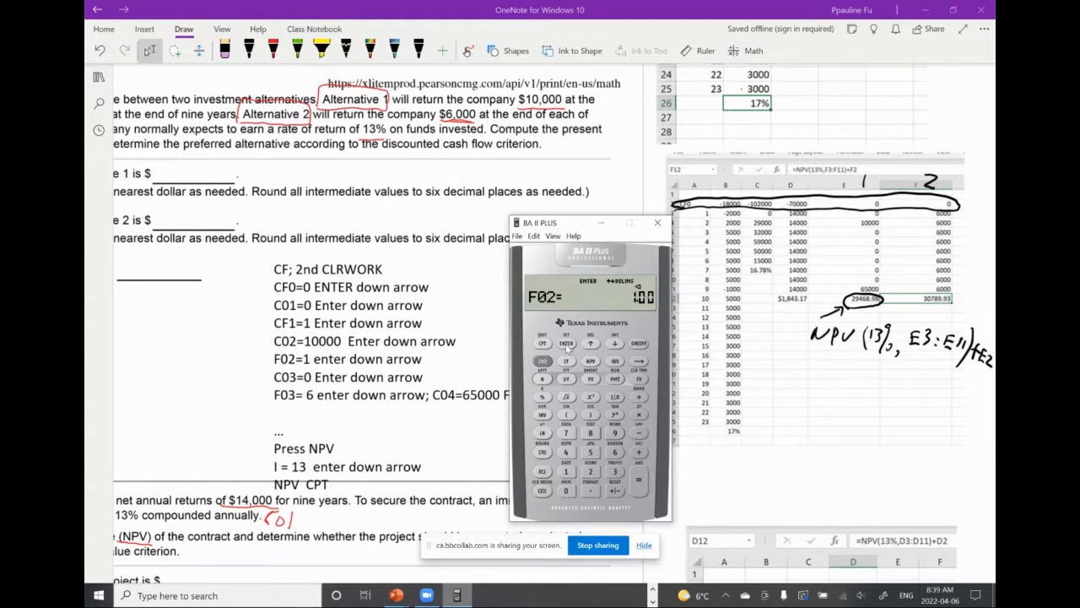
left_click(616, 343)
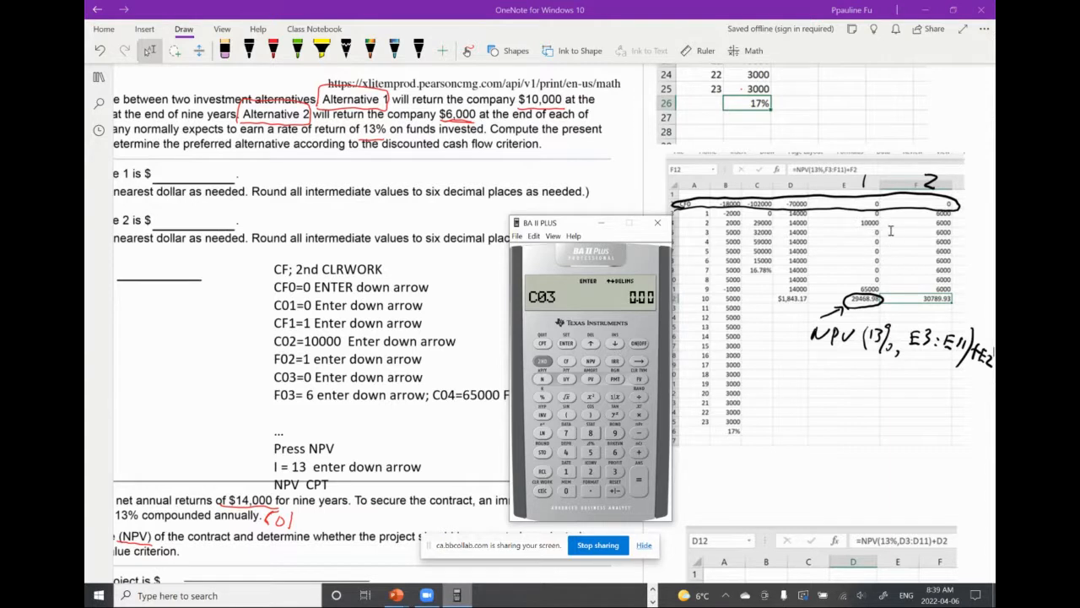
Enter Alternative 1's years without returns as C03 = 0 with frequency F03 = 6
left_click(566, 490)
left_click(566, 344)
left_click(615, 344)
left_click(615, 452)
left_click(566, 344)
left_click(615, 344)
Enter Alternative 1's final return as C04 = 65,000 with frequency F04 = 1
left_click(614, 452)
left_click(591, 454)
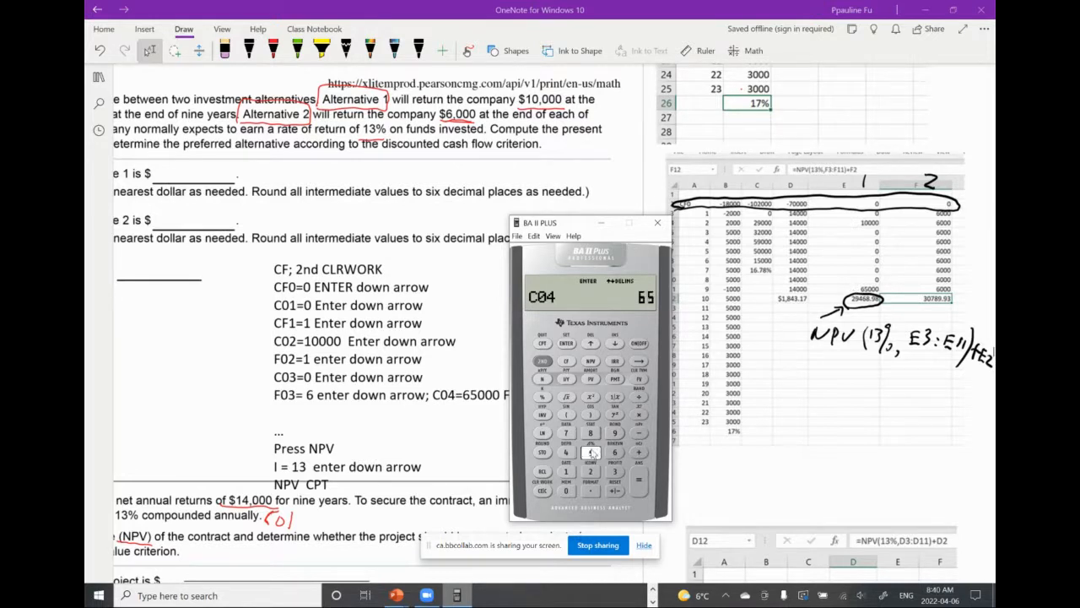
left_click(568, 490)
left_click(567, 491)
left_click(567, 490)
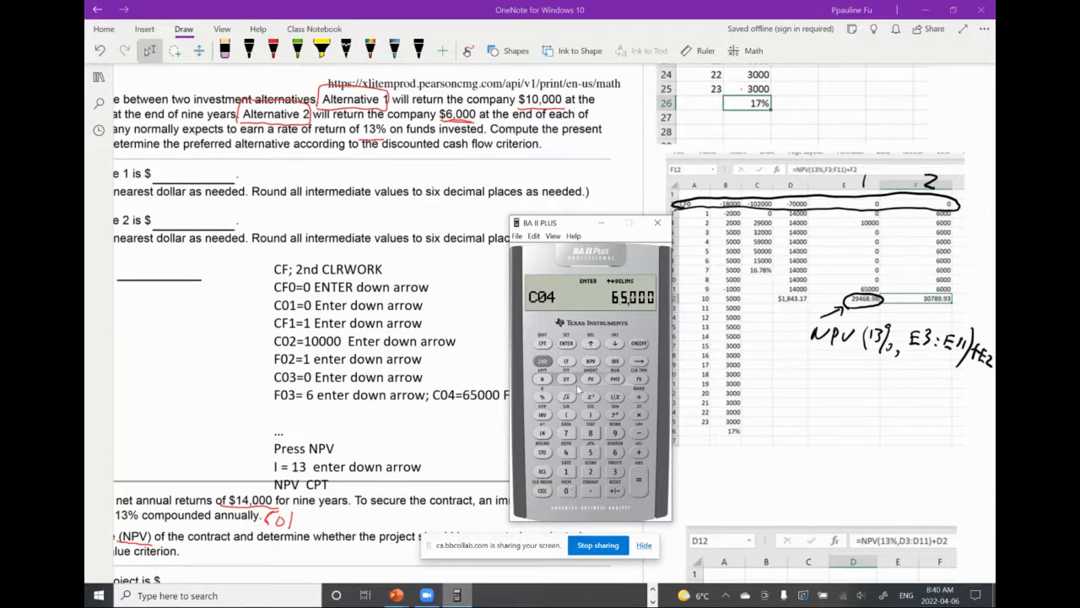
left_click(566, 344)
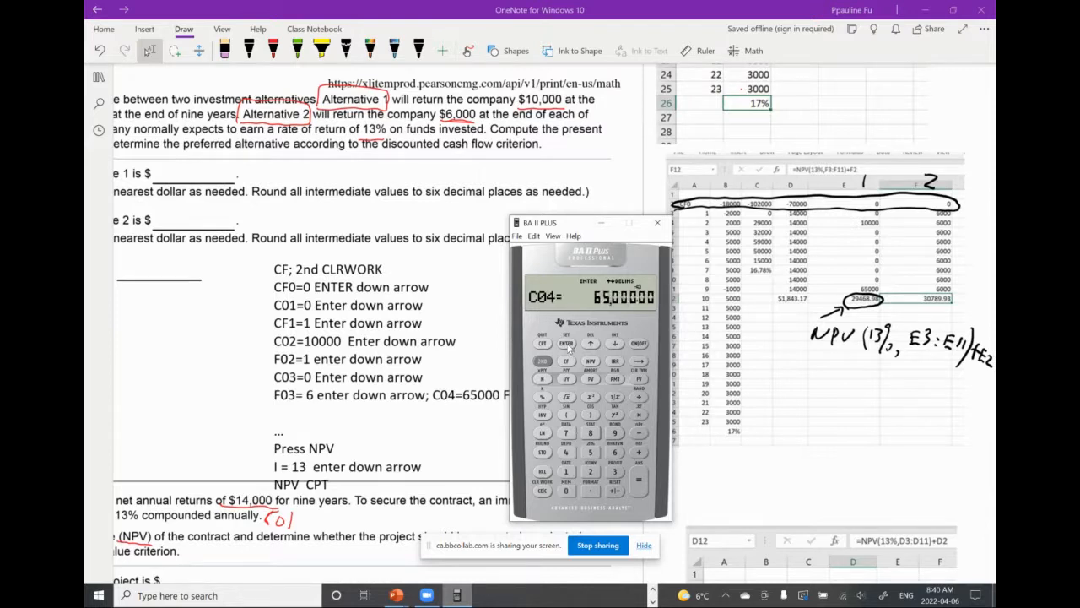
left_click(616, 345)
left_click(567, 471)
left_click(566, 345)
Compute Alternative 1's net present value in the NPV worksheet with an interest rate of 13
left_click(592, 362)
left_click(566, 472)
left_click(616, 472)
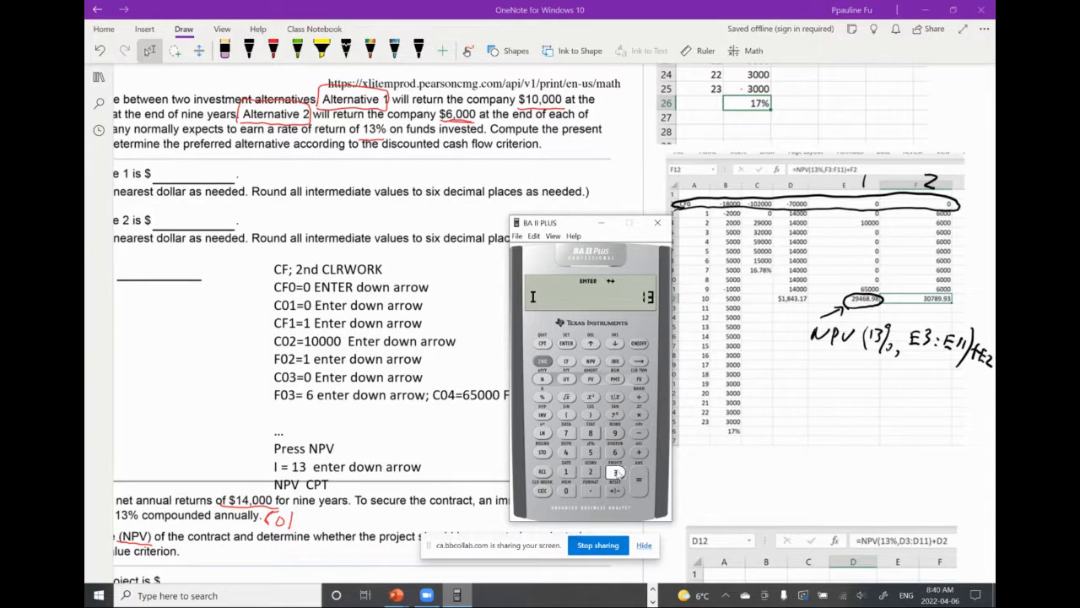
left_click(567, 343)
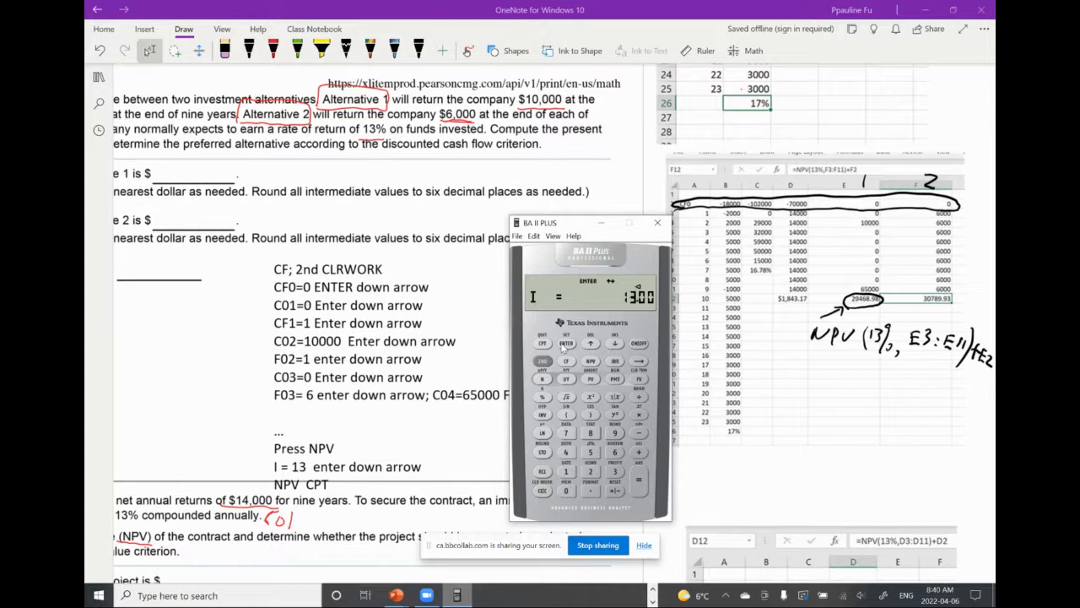
left_click(616, 344)
left_click(542, 344)
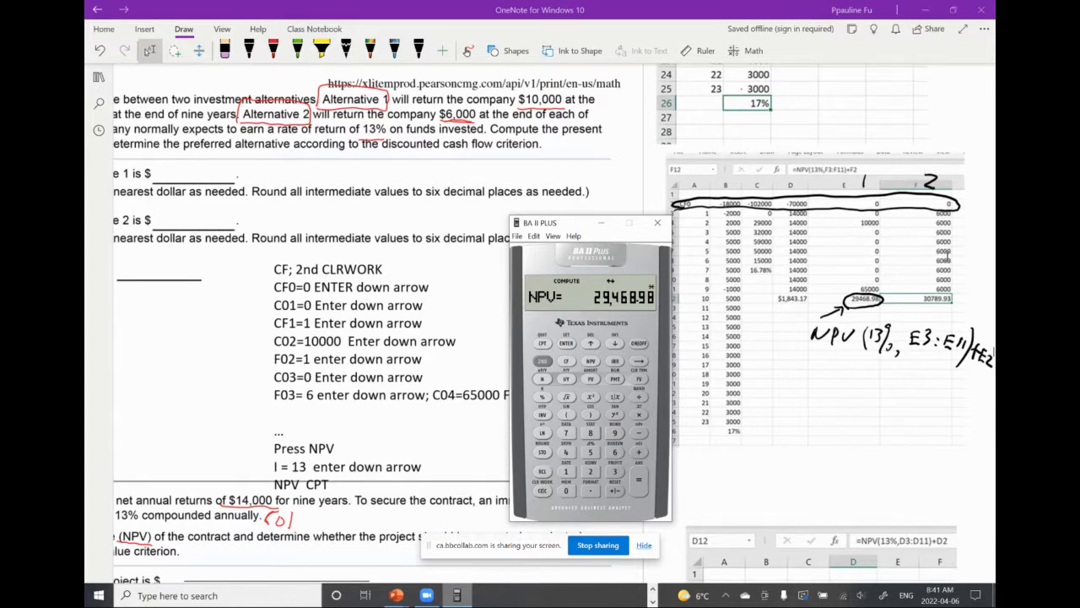
Quit the NPV worksheet, clear the cash flow worksheet's previous entries, and enter CF0 = 0 for Alternative 2
left_click(542, 361)
left_click(544, 344)
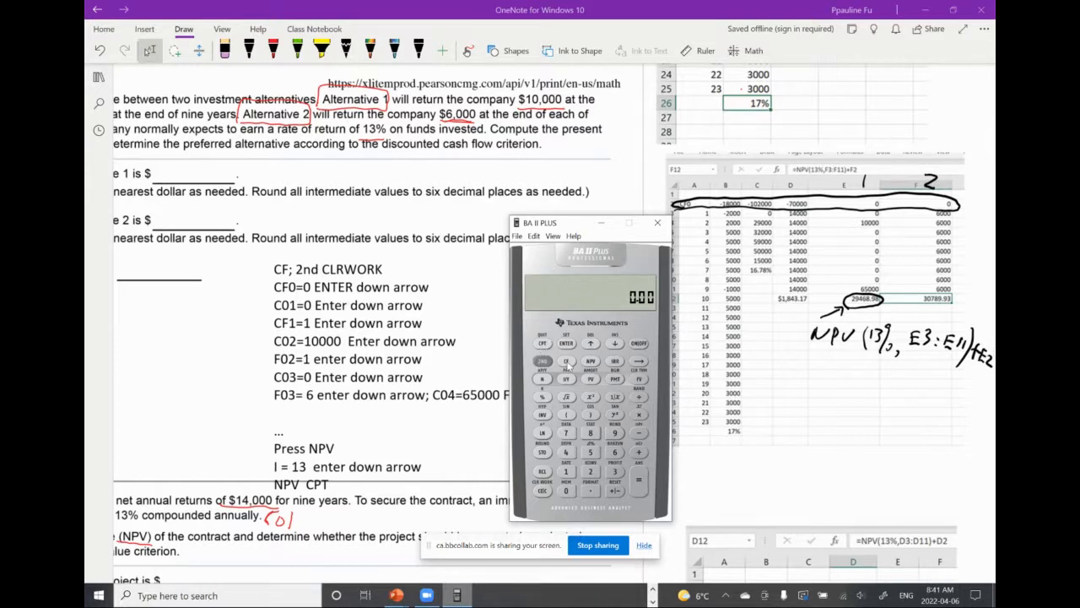
left_click(567, 362)
left_click(542, 362)
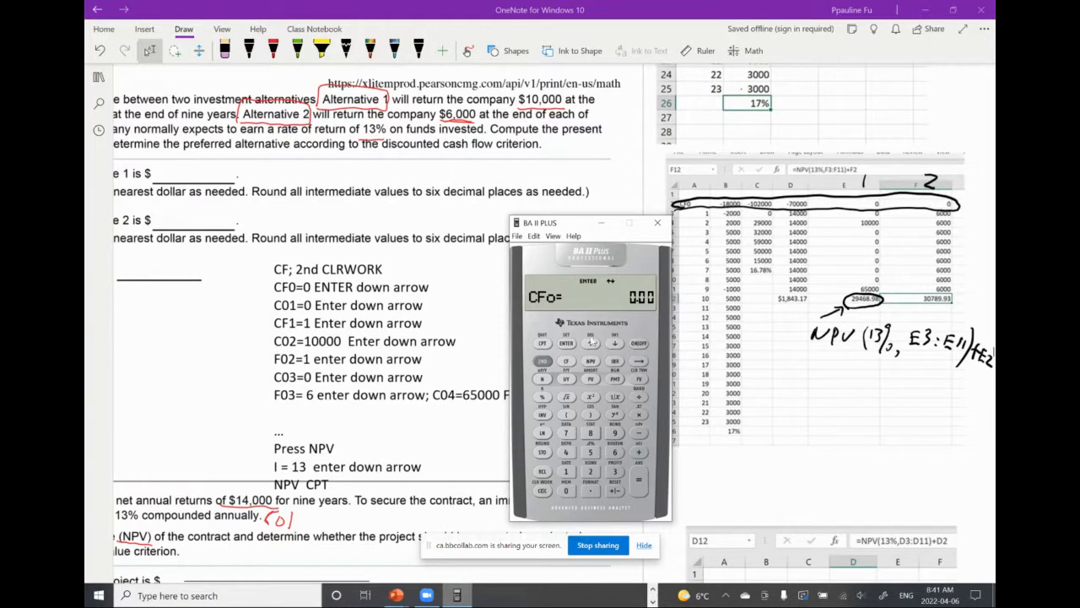
left_click(566, 492)
left_click(566, 348)
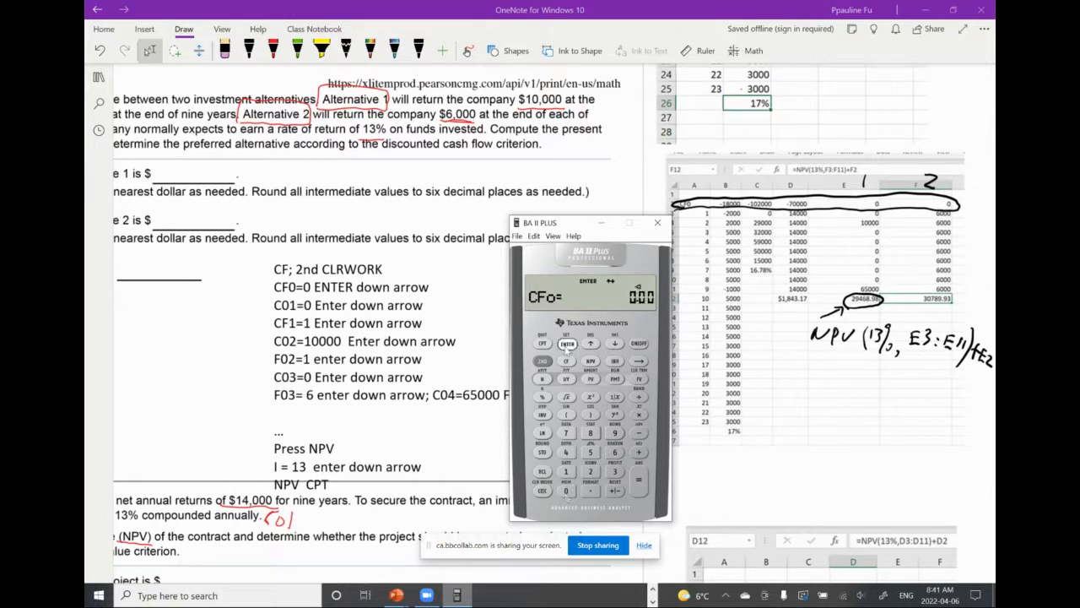
left_click(616, 345)
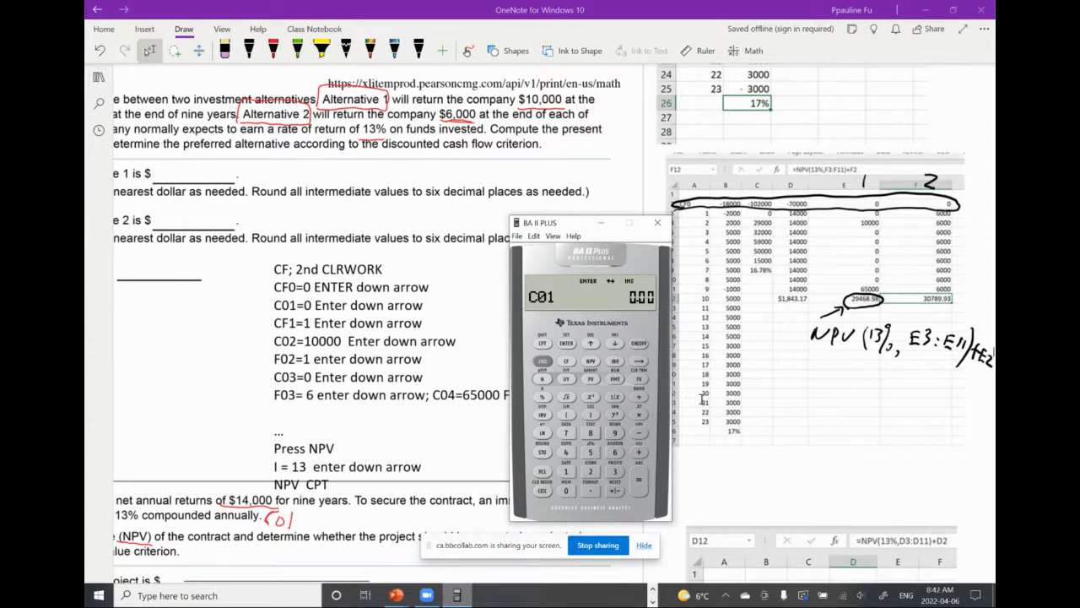
Enter Alternative 2's annual return as C01 = 6,000 with frequency F01 = 9
left_click(615, 450)
left_click(567, 491)
left_click(567, 492)
left_click(567, 491)
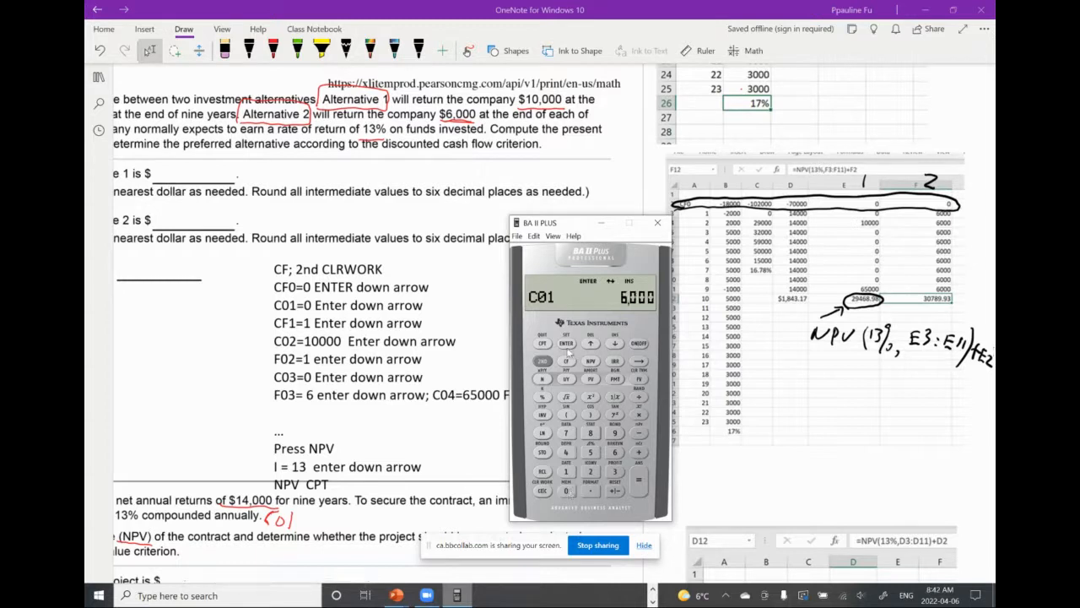
left_click(566, 344)
left_click(614, 345)
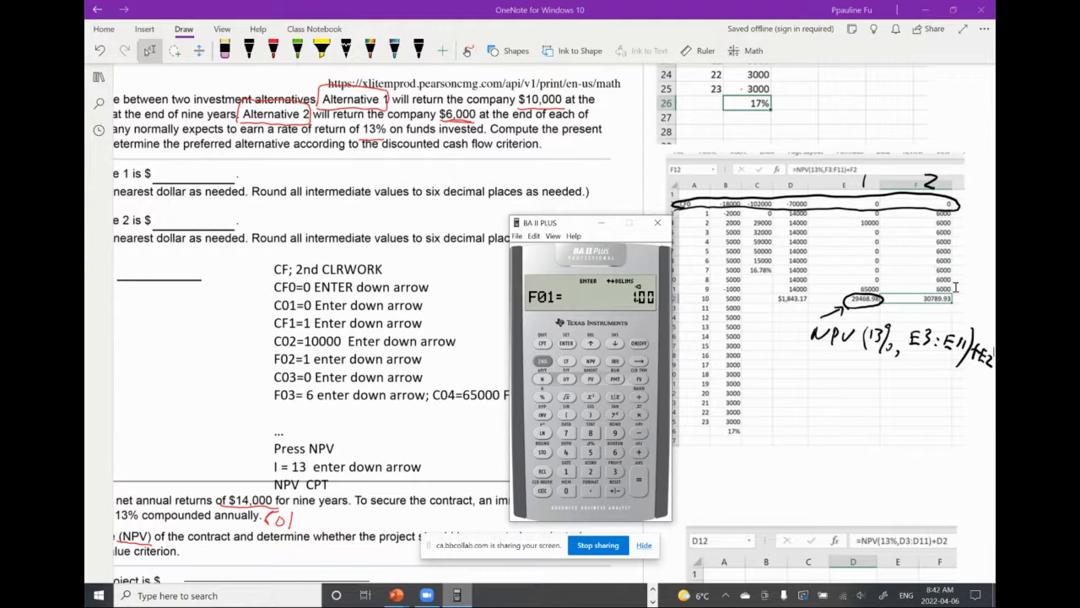
left_click(615, 433)
left_click(566, 343)
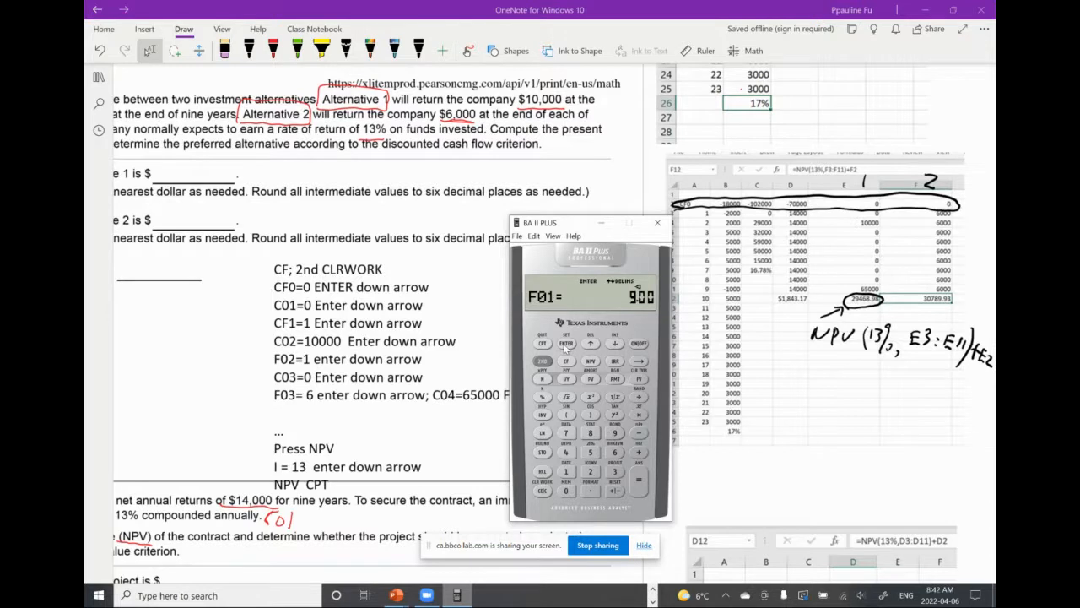
left_click(616, 345)
left_click(591, 344)
Compute Alternative 2's net present value in the NPV worksheet with an interest rate of 13
left_click(592, 362)
left_click(566, 471)
left_click(614, 474)
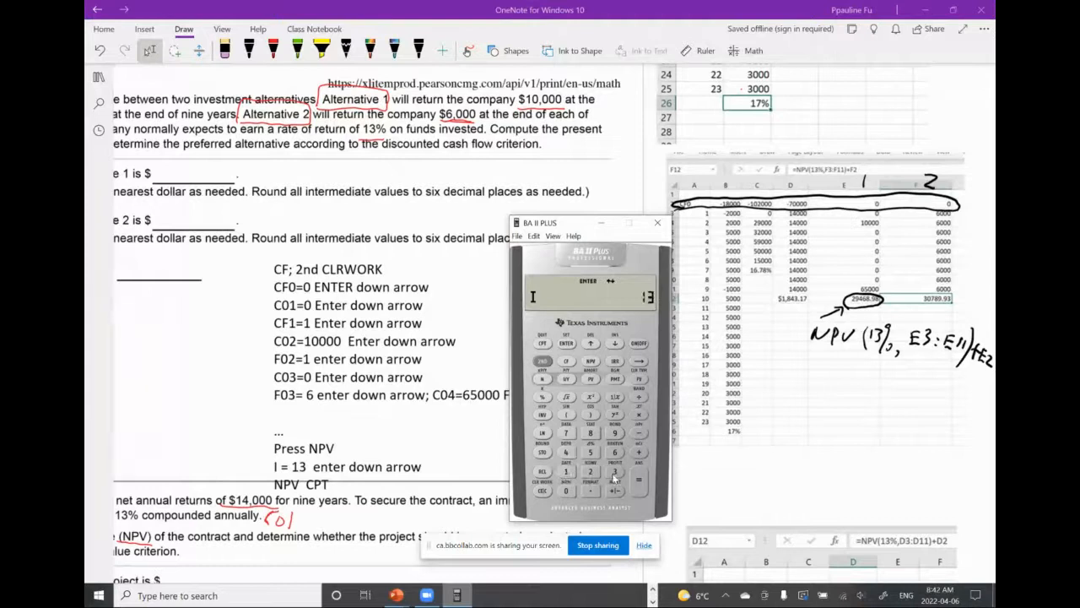
left_click(566, 345)
left_click(615, 345)
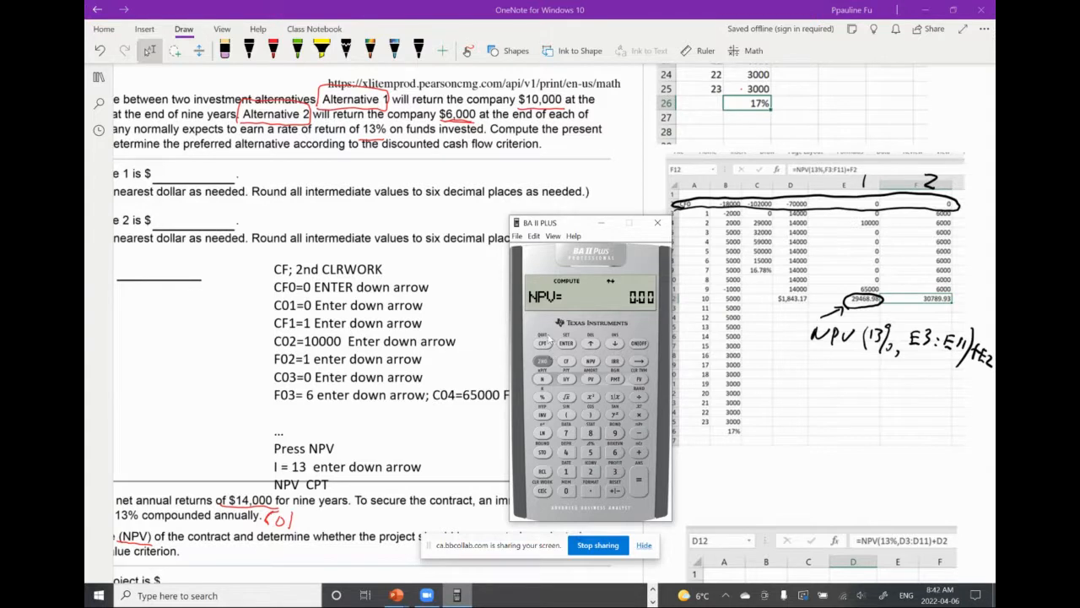
left_click(542, 342)
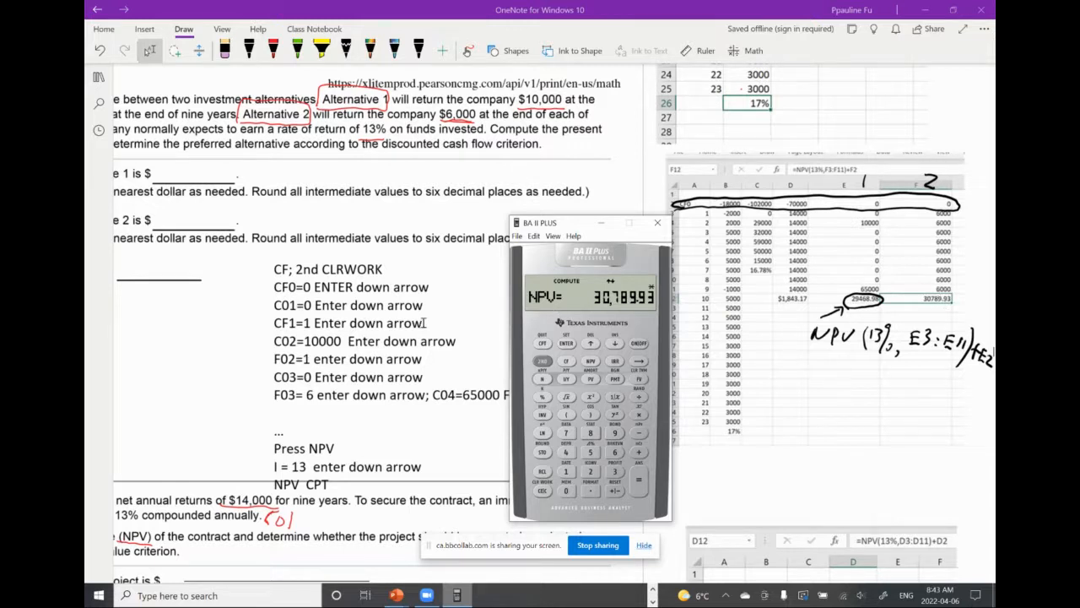
Compare the computed present value with question 3's printed answers and move on to question 4
scroll(382, 319, "left", 5)
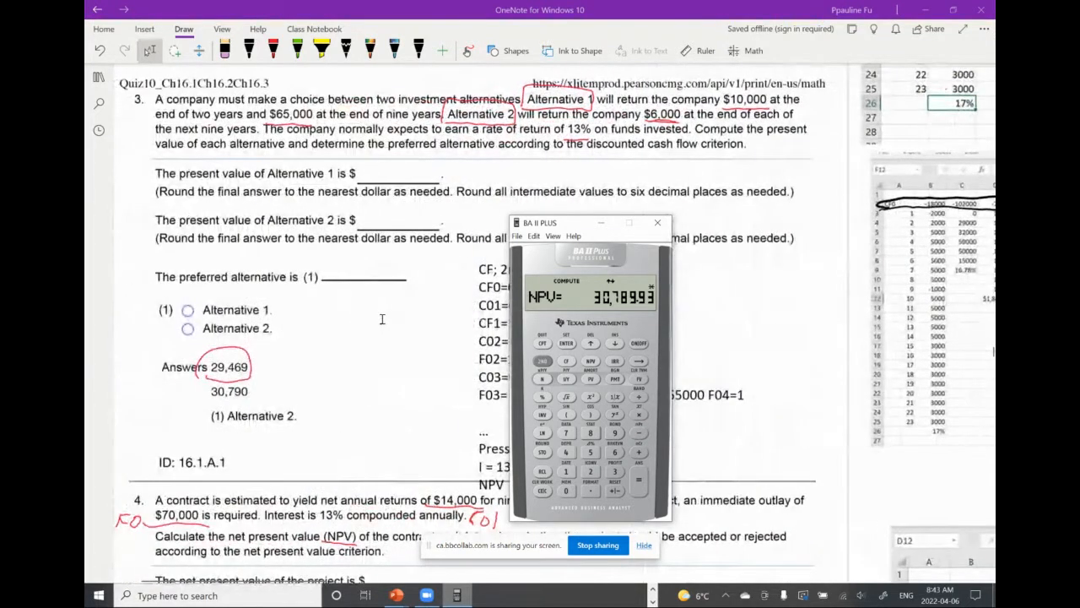
scroll(383, 319, "down", 1)
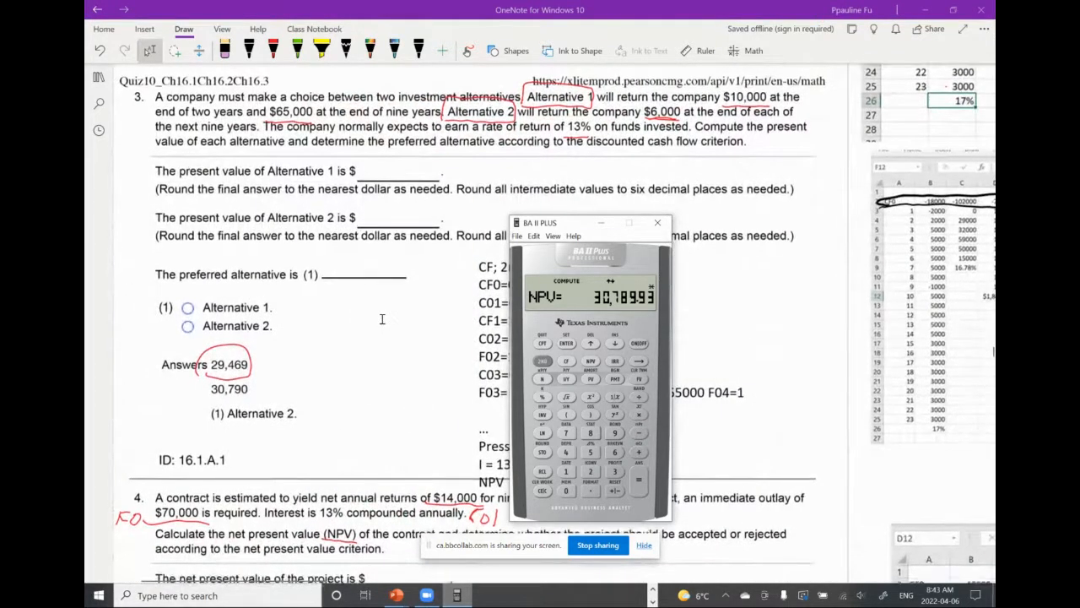
scroll(381, 319, "down", 1)
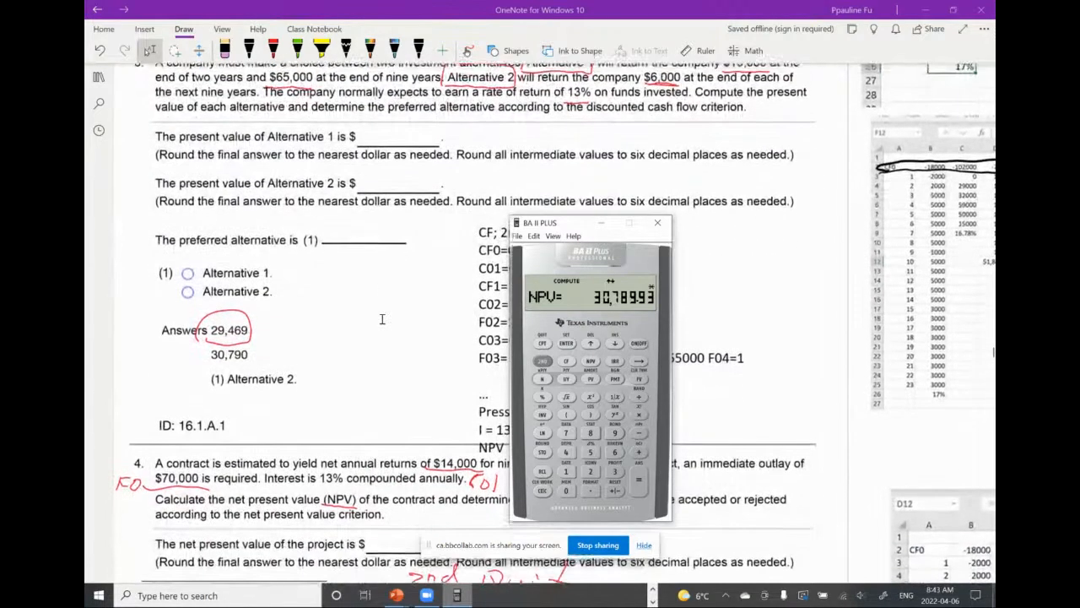
scroll(382, 320, "down", 2)
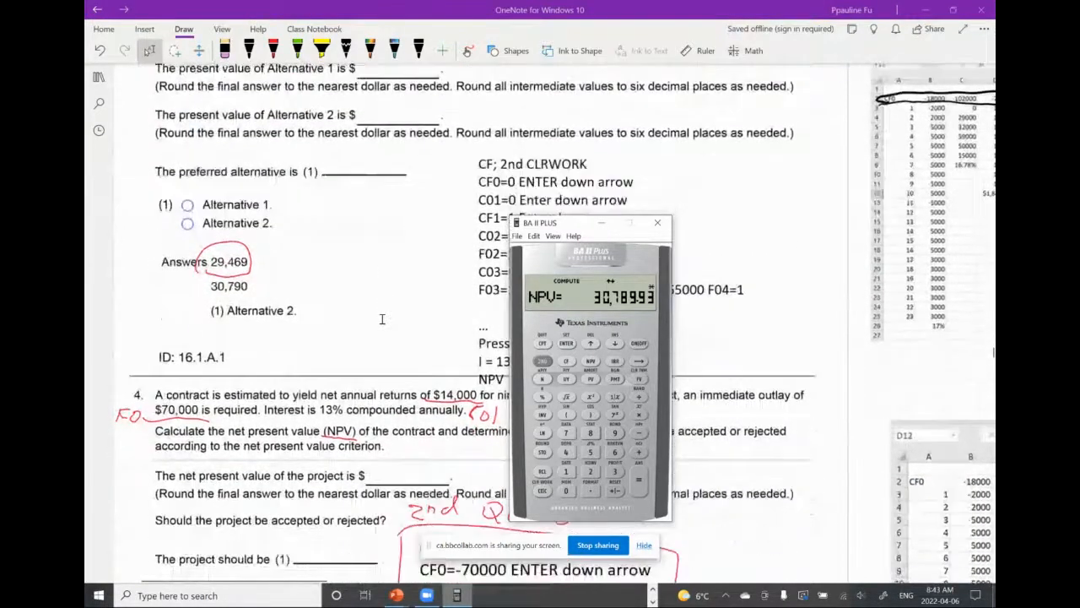
scroll(381, 319, "down", 4)
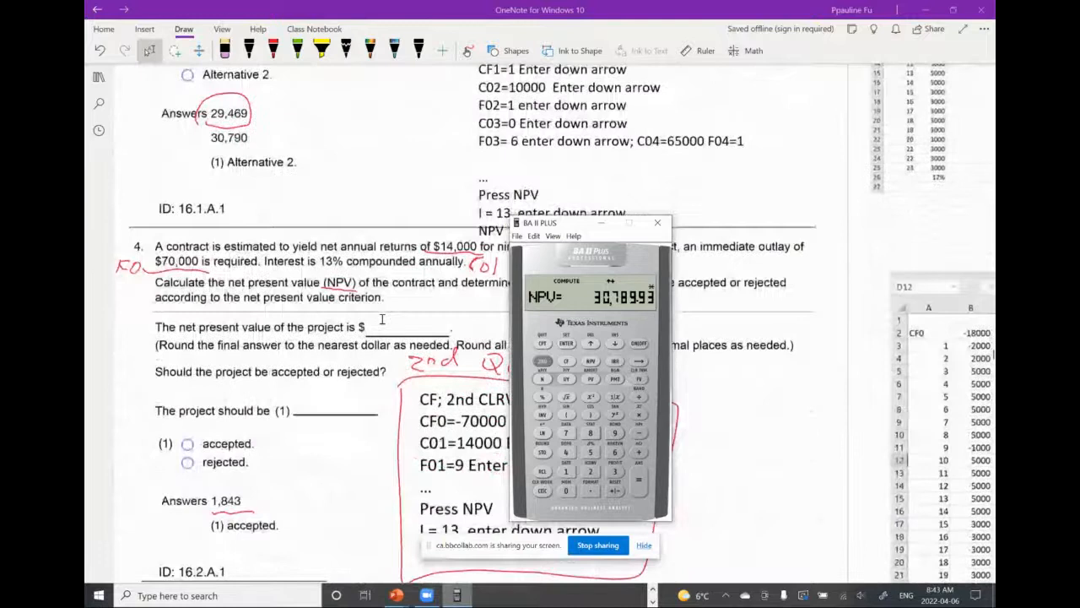
scroll(382, 319, "down", 2)
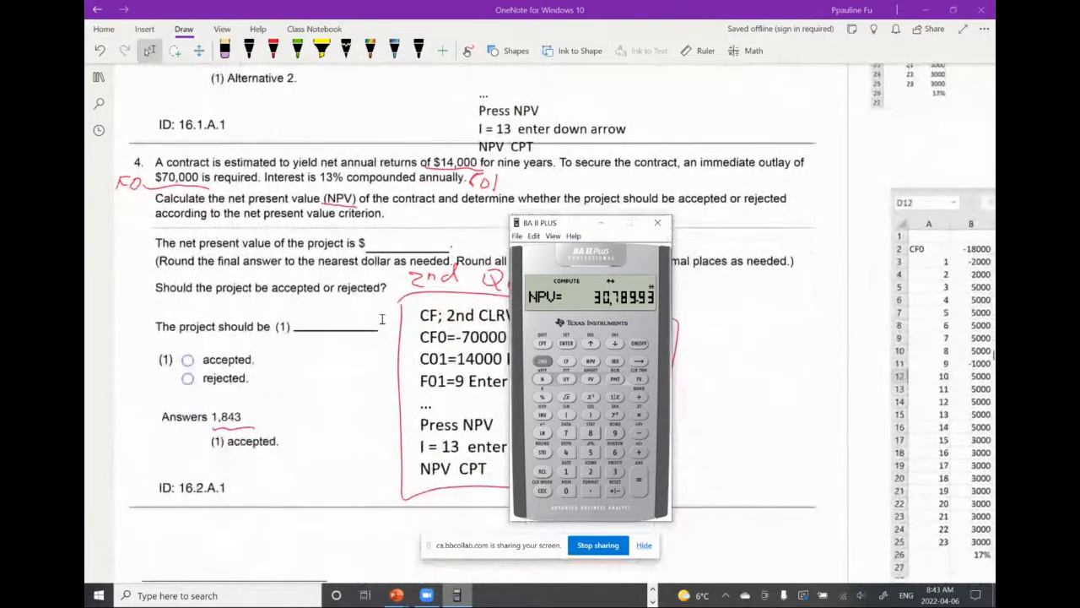
Switch back to OneNote and examine question 4's calculator key sequence against the NPV spreadsheet picture beside it
left_click(382, 319)
right_click(382, 319)
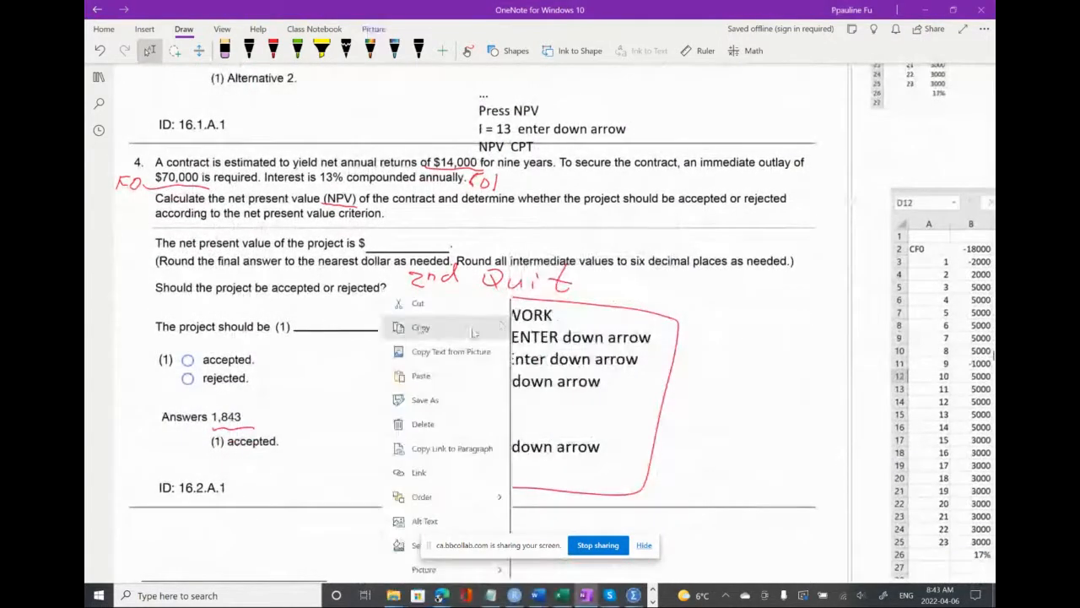
left_click(750, 367)
scroll(745, 365, "right", 1)
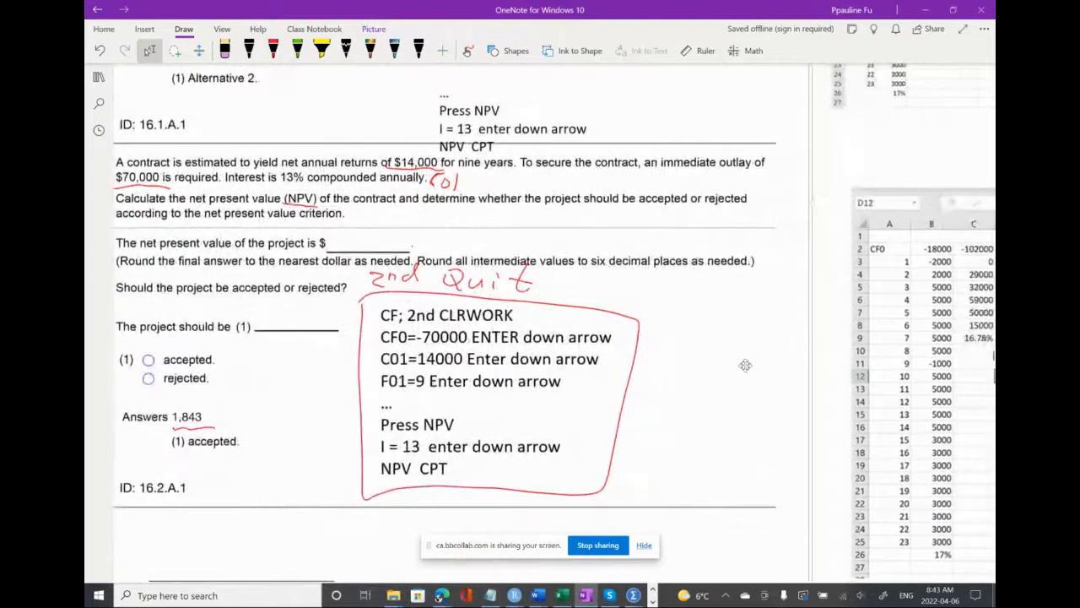
scroll(745, 365, "right", 4)
scroll(745, 365, "left", 3)
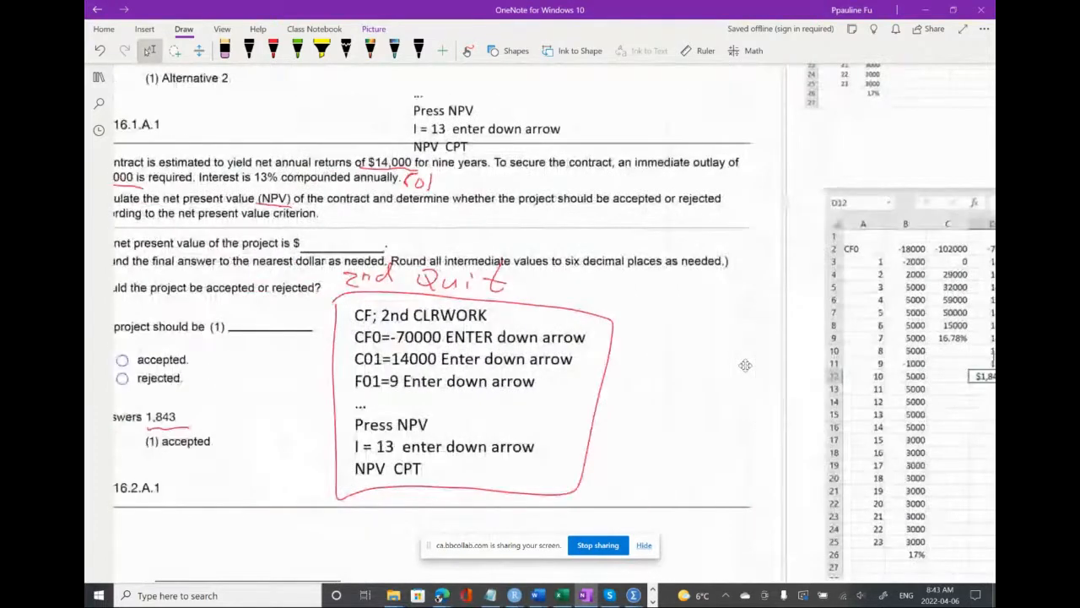
scroll(745, 365, "right", 1)
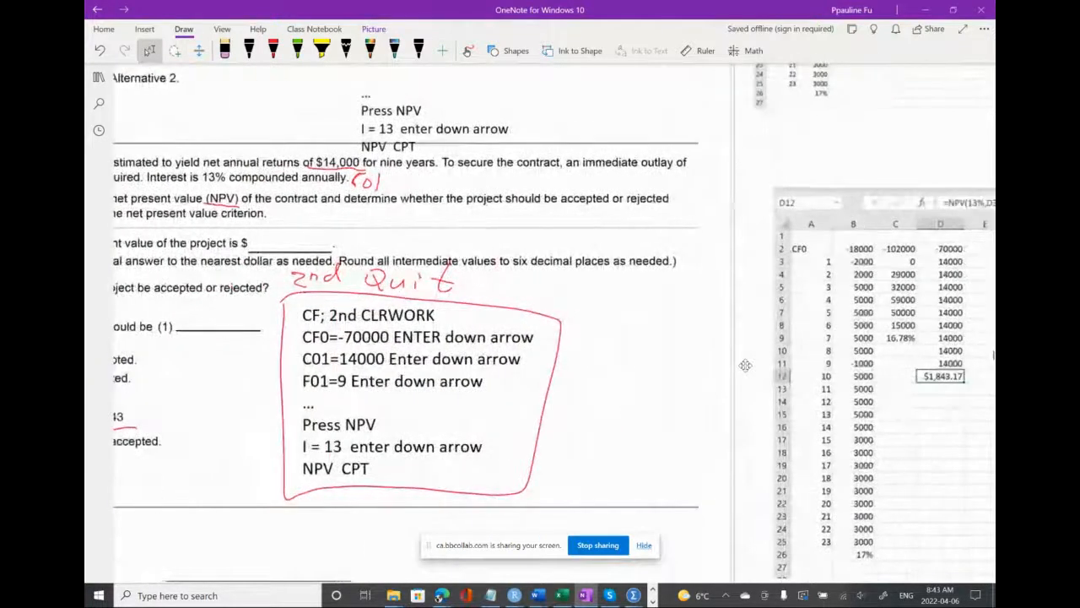
scroll(745, 366, "left", 2)
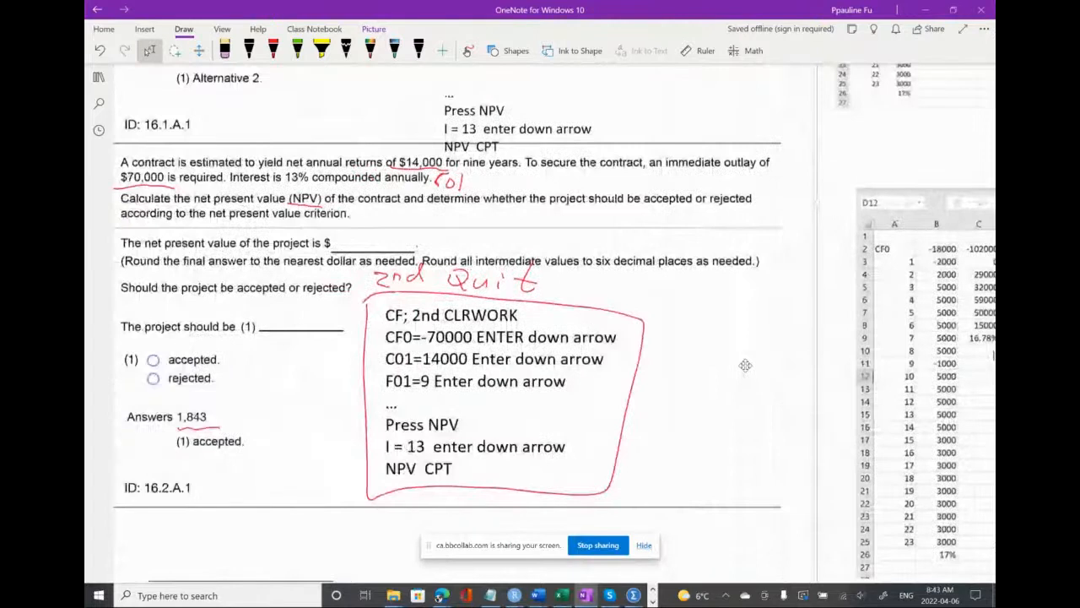
scroll(745, 366, "left", 1)
scroll(745, 366, "down", 1)
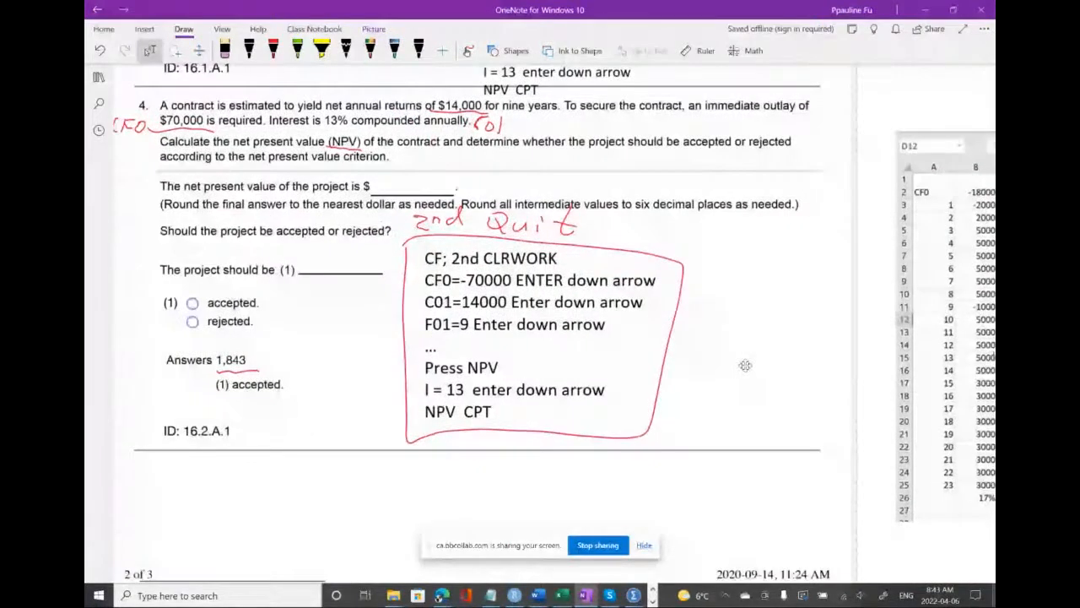
Compare question 4's contract figures and calculator key sequence with the cash flows in the spreadsheet picture beside it
scroll(746, 365, "down", 1)
scroll(745, 365, "right", 1)
scroll(746, 365, "left", 1)
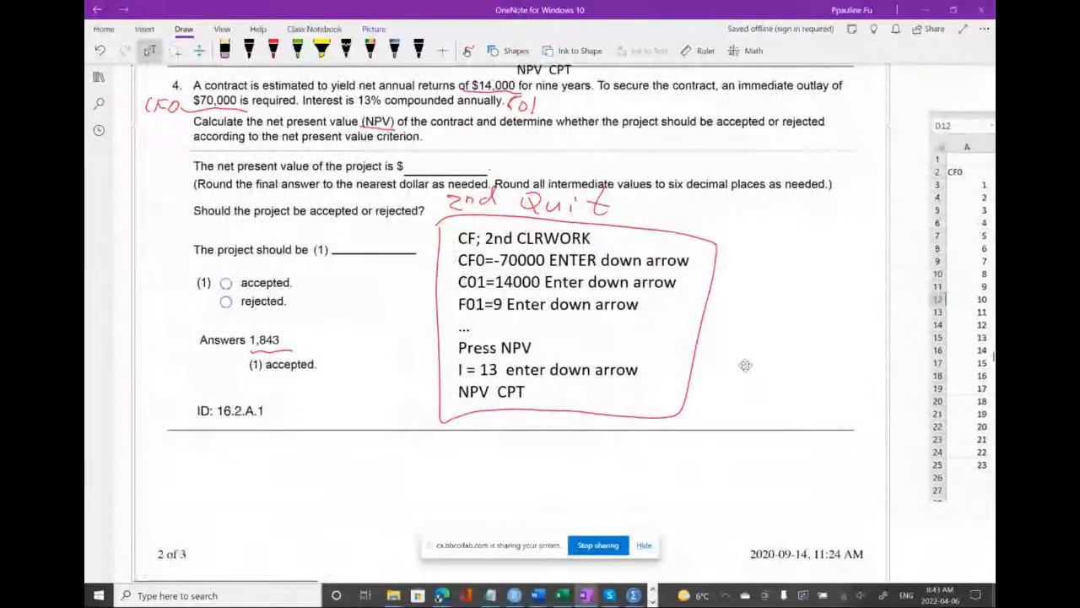
scroll(745, 365, "right", 1)
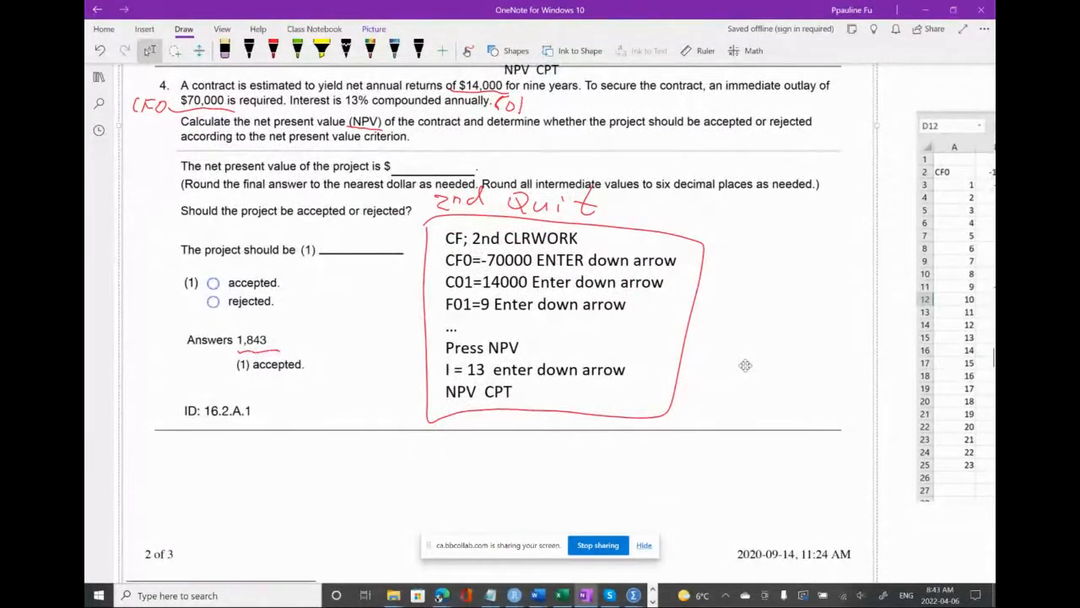
scroll(745, 365, "right", 1)
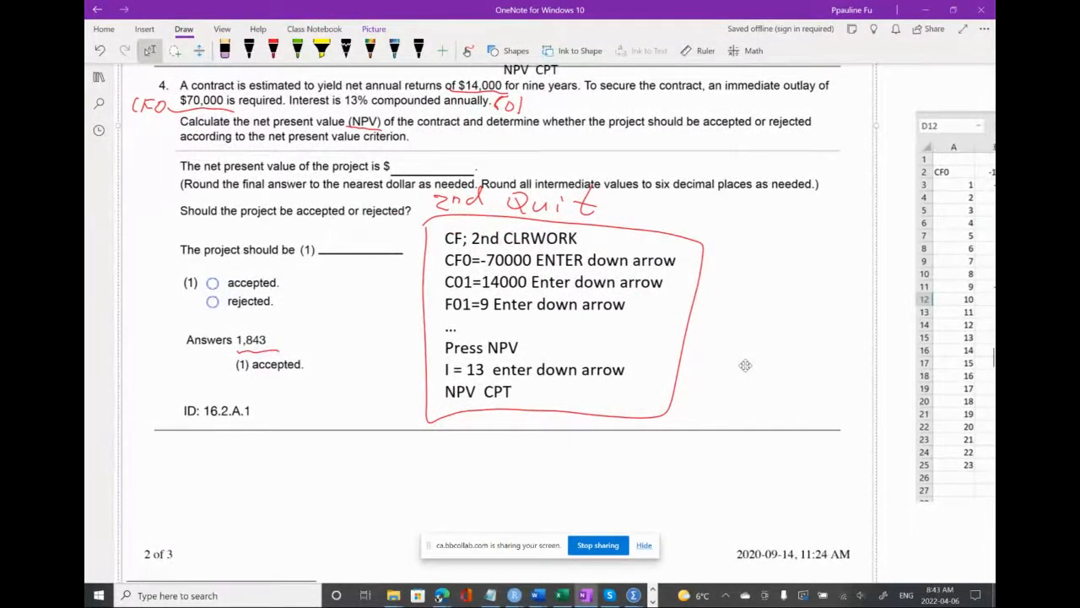
scroll(745, 365, "right", 1)
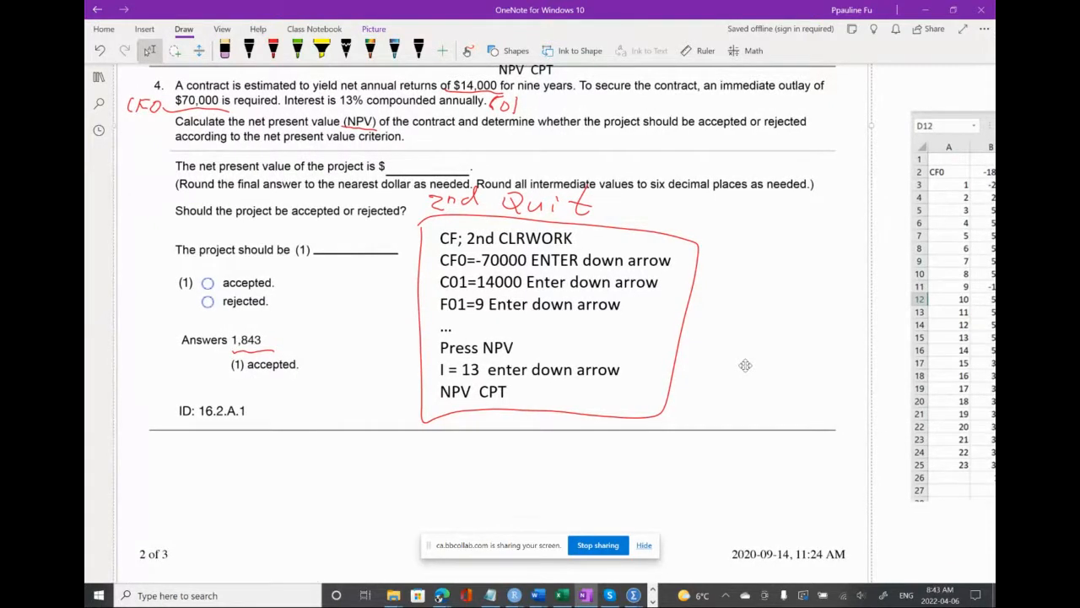
scroll(745, 366, "right", 1)
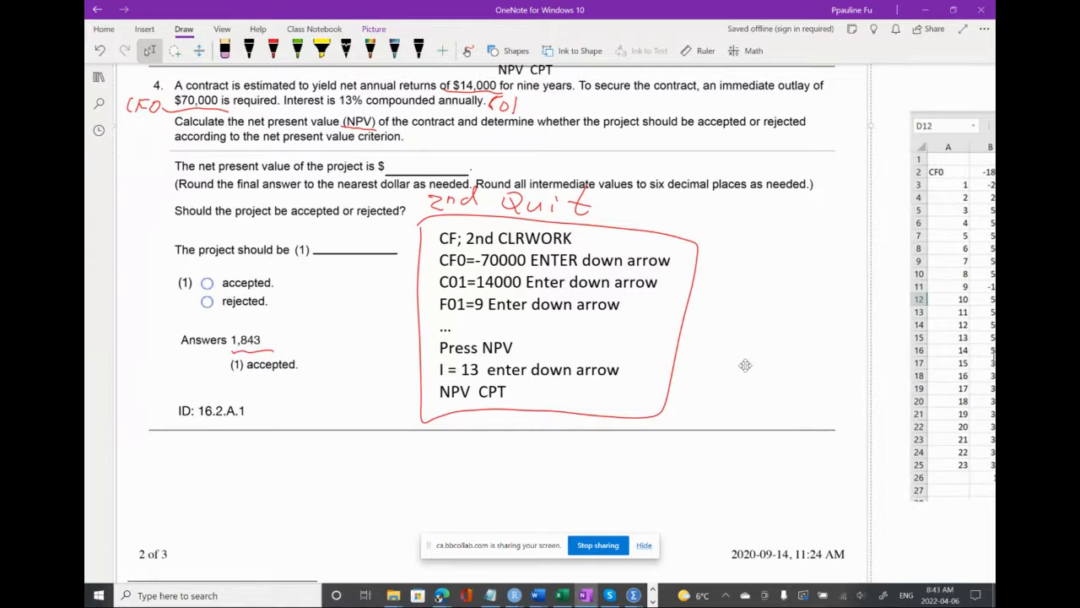
scroll(746, 366, "right", 1)
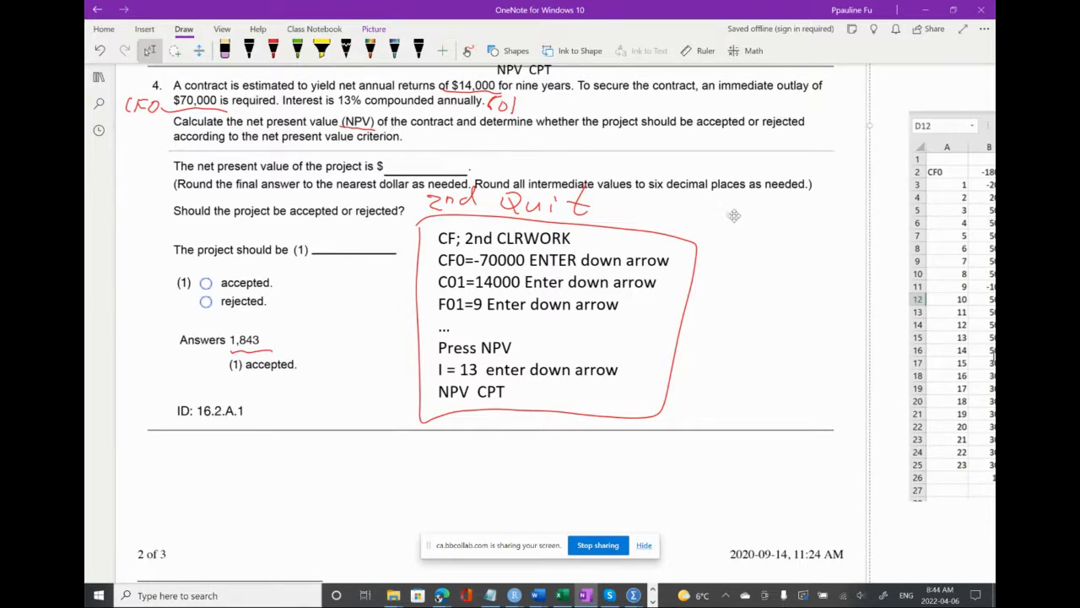
scroll(789, 269, "right", 3)
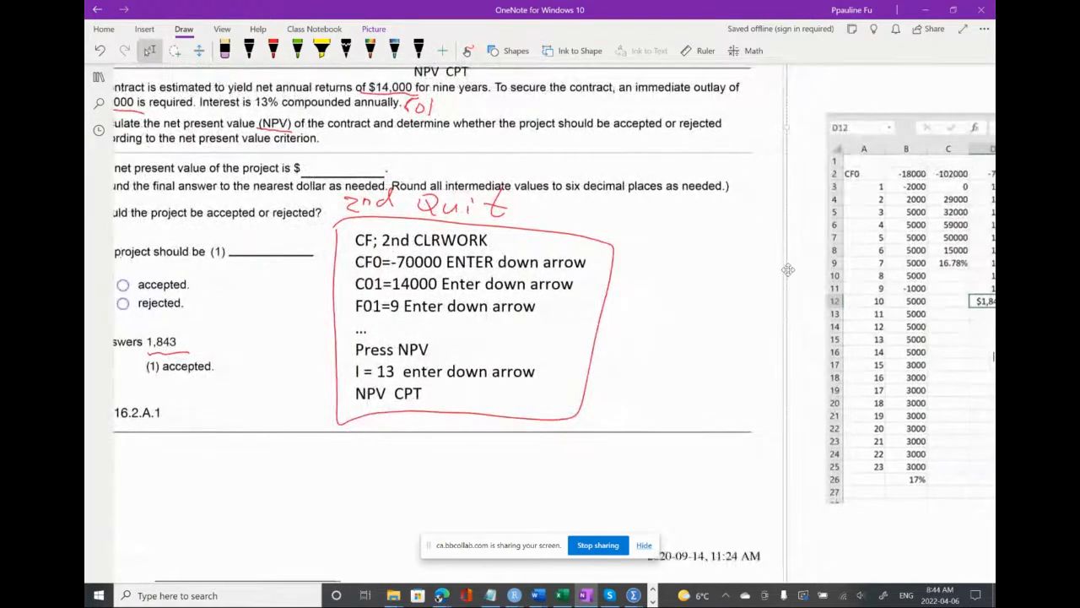
scroll(788, 270, "right", 3)
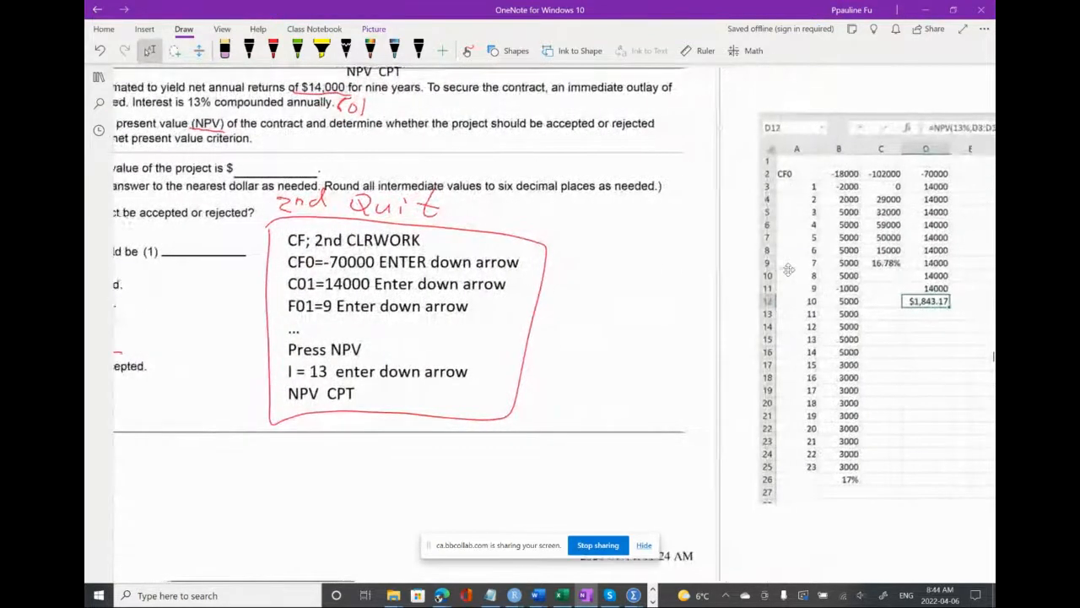
scroll(788, 269, "right", 1)
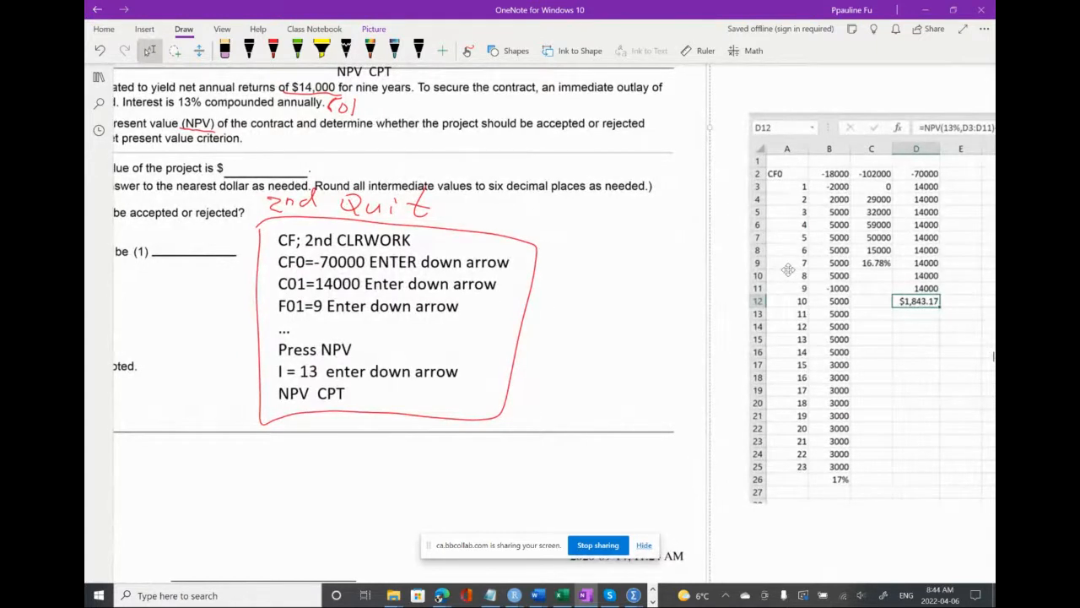
Underline the annual 14000 returns in column D of the spreadsheet picture with the black pen
scroll(789, 269, "left", 5)
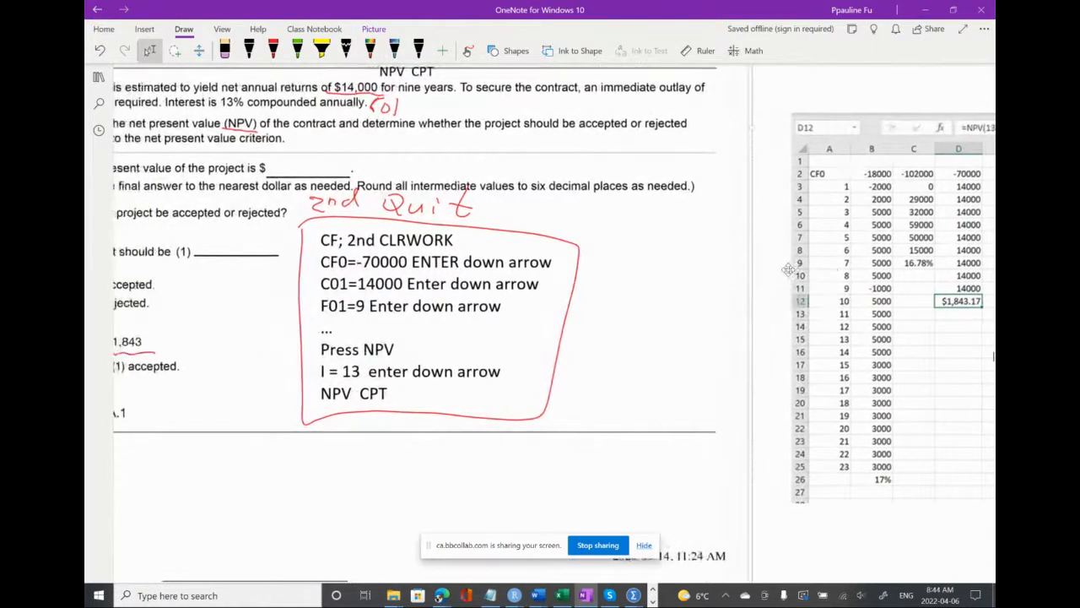
scroll(788, 269, "right", 1)
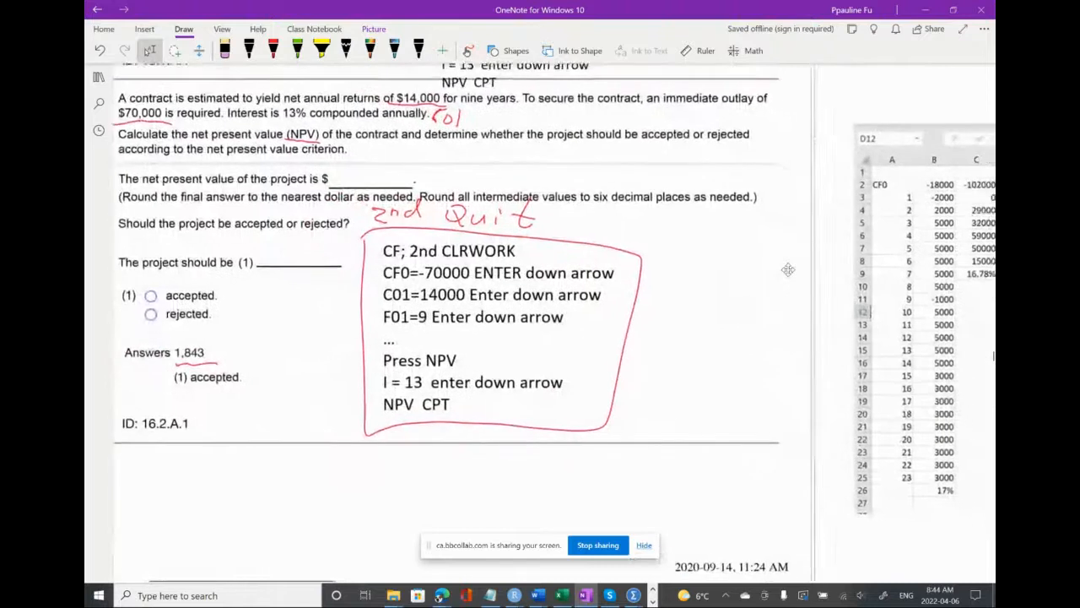
scroll(788, 270, "down", 1)
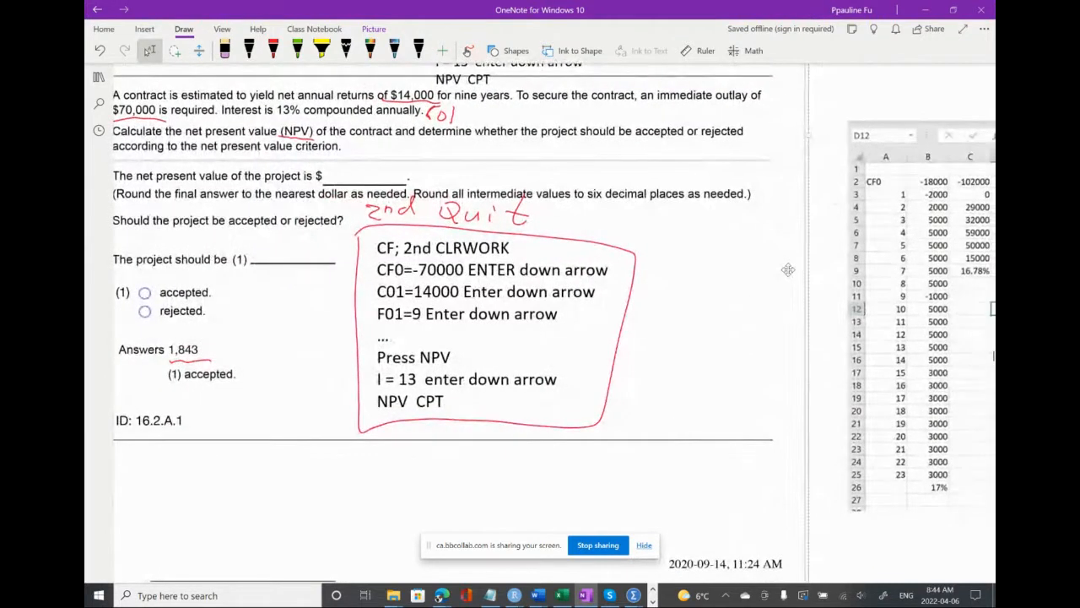
scroll(788, 269, "right", 2)
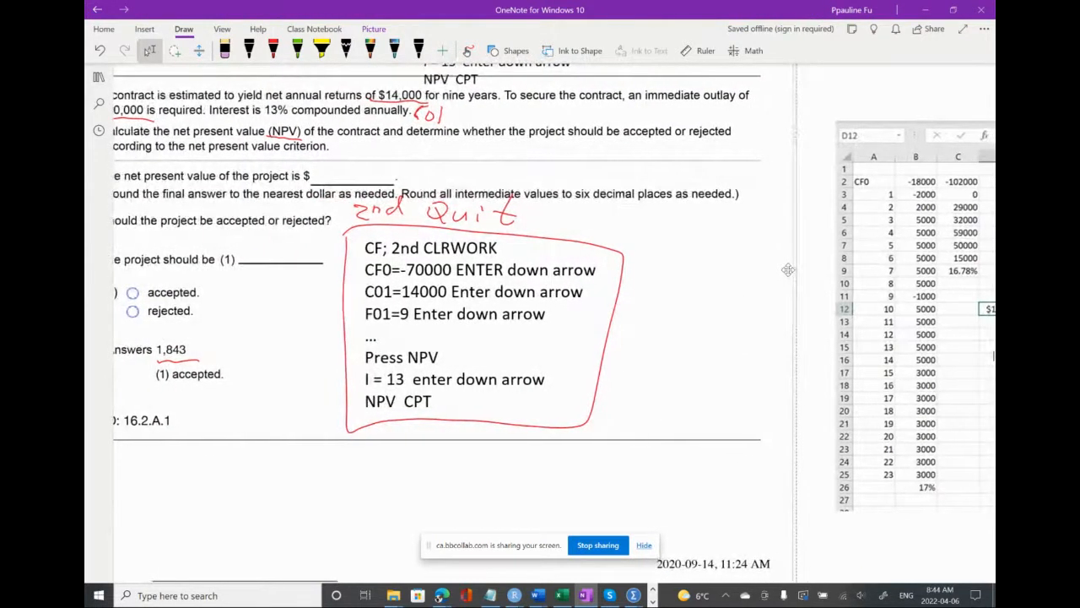
scroll(774, 265, "right", 3)
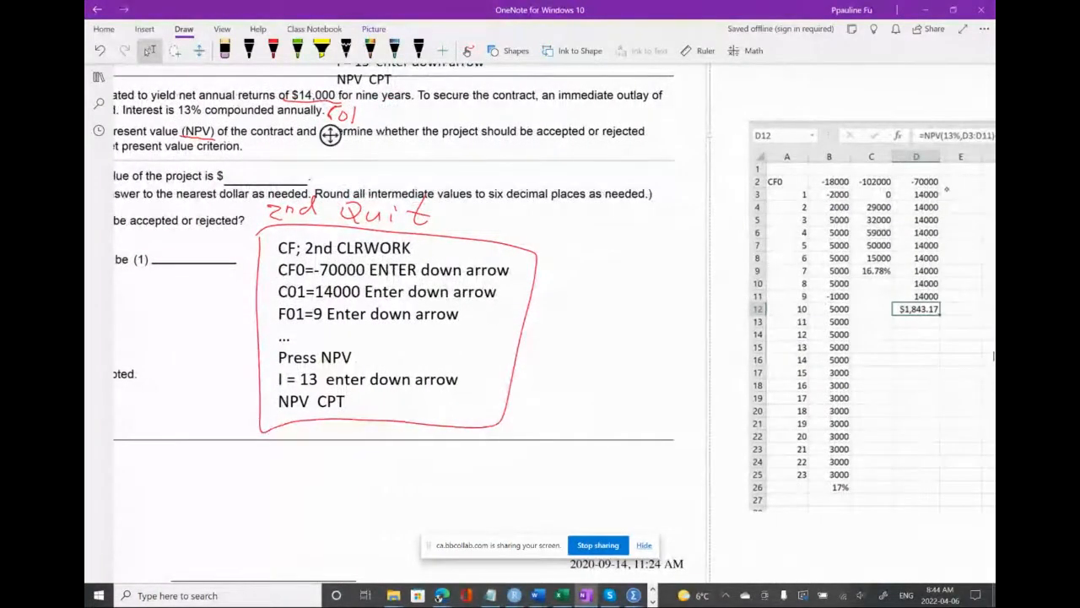
mouse_move(910, 201)
left_mouse_down()
mouse_move(936, 201)
mouse_move(938, 251)
left_mouse_up()
left_click_drag(905, 267, 937, 264)
left_click_drag(905, 280, 935, 277)
mouse_move(908, 290)
left_mouse_down()
mouse_move(935, 289)
mouse_move(938, 300)
left_mouse_up()
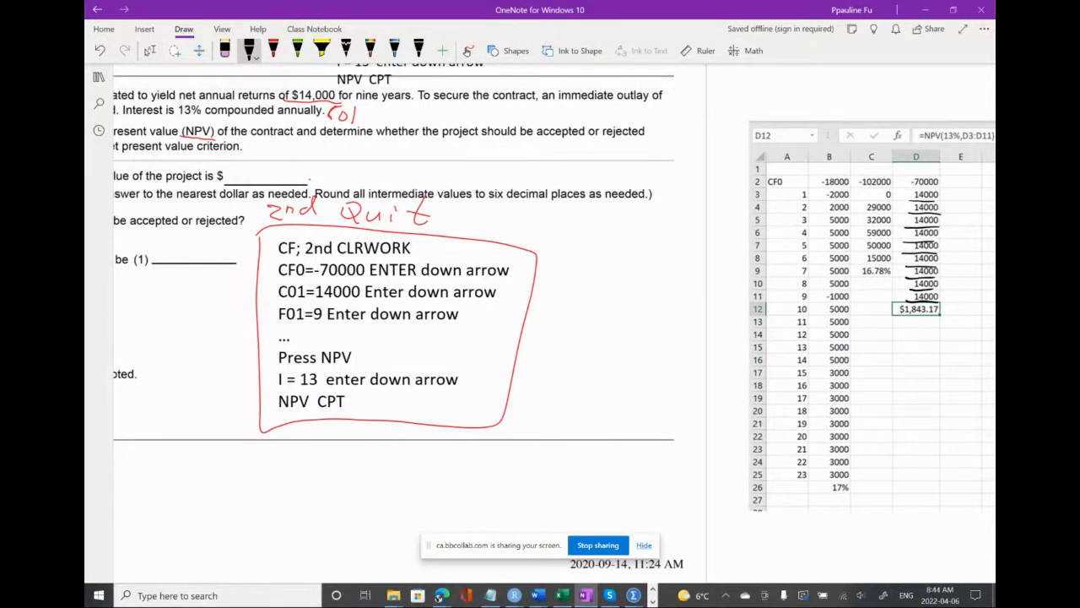
Underline the -70000 initial outlay in D2 and the CF0 label in the spreadsheet picture
scroll(801, 262, "left", 5)
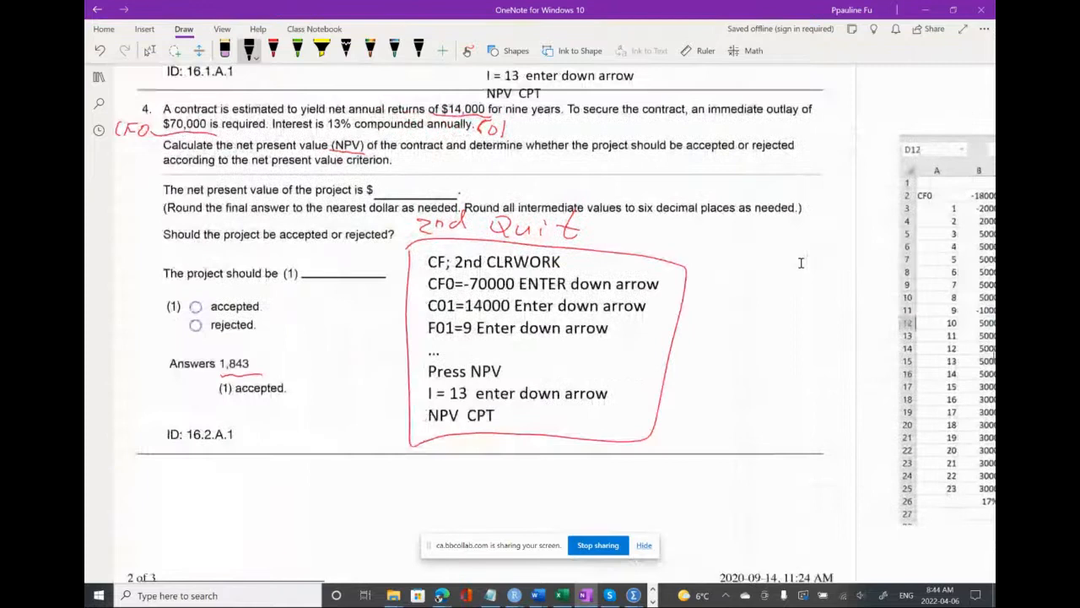
scroll(801, 262, "right", 1)
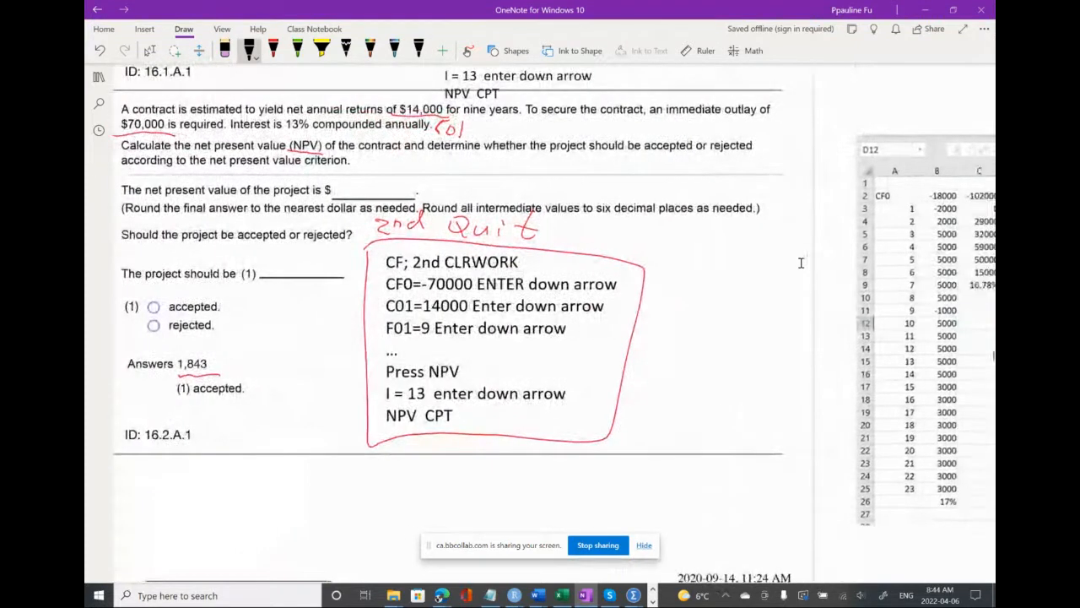
scroll(801, 262, "right", 5)
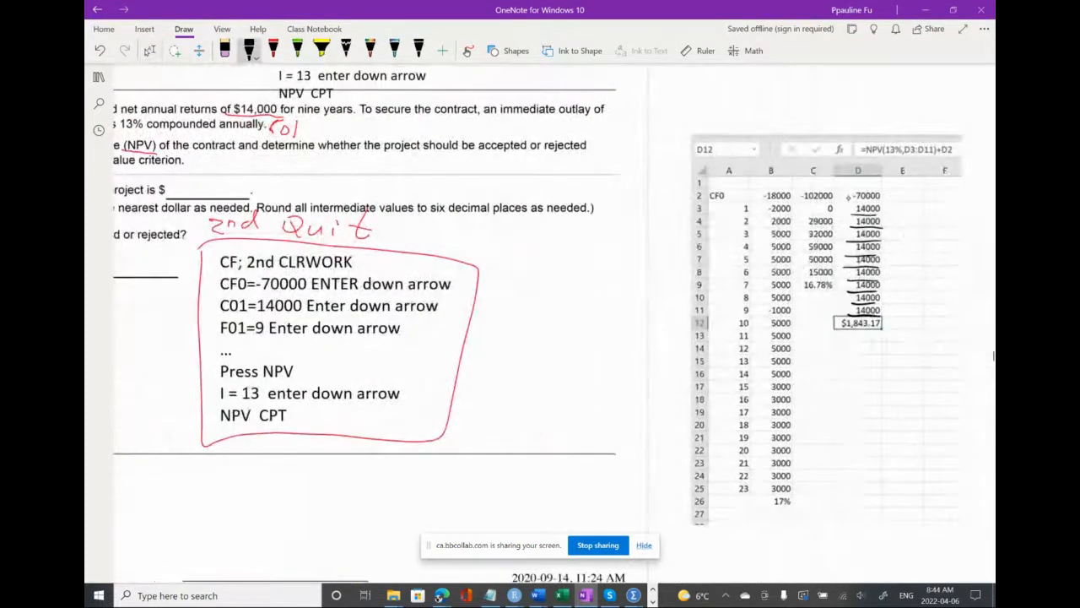
left_click_drag(847, 203, 896, 203)
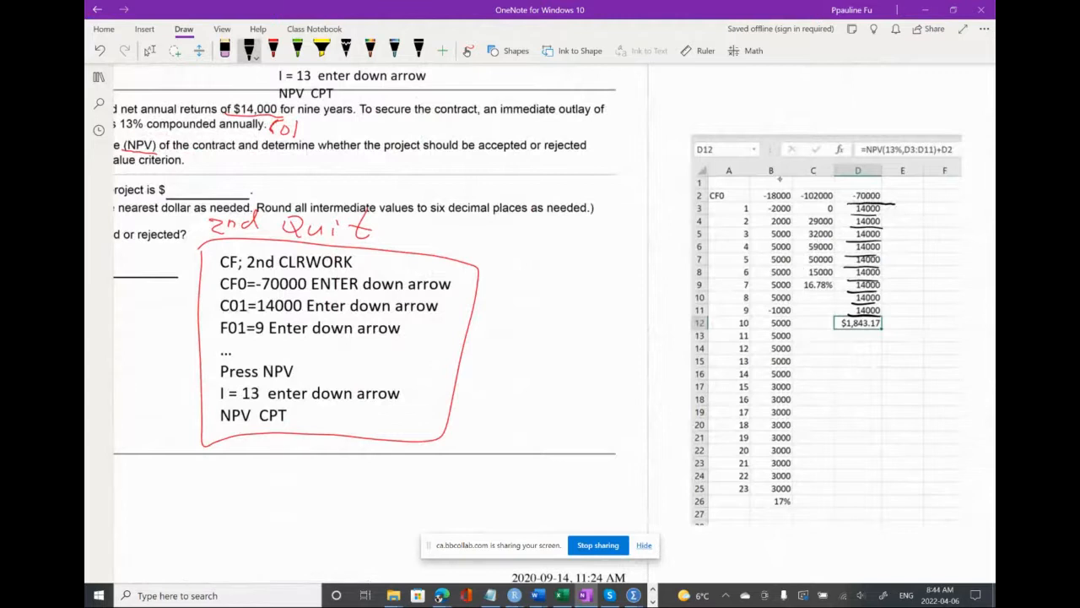
left_click_drag(709, 203, 734, 201)
Underline the net present value in D12 and the NPV(13% part of its formula with the black pen
scroll(812, 259, "left", 1)
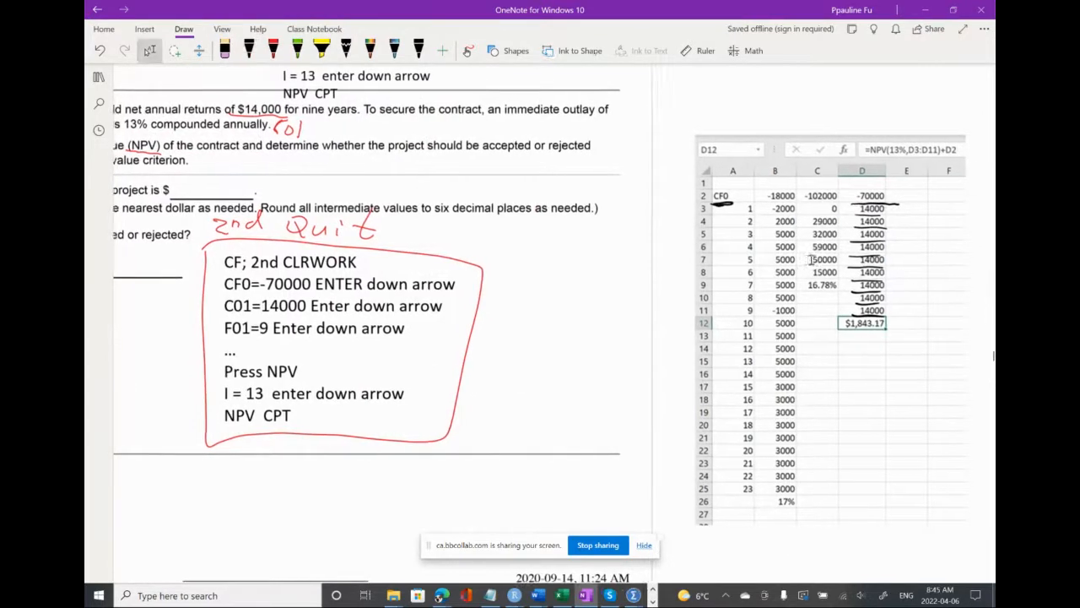
scroll(812, 259, "left", 3)
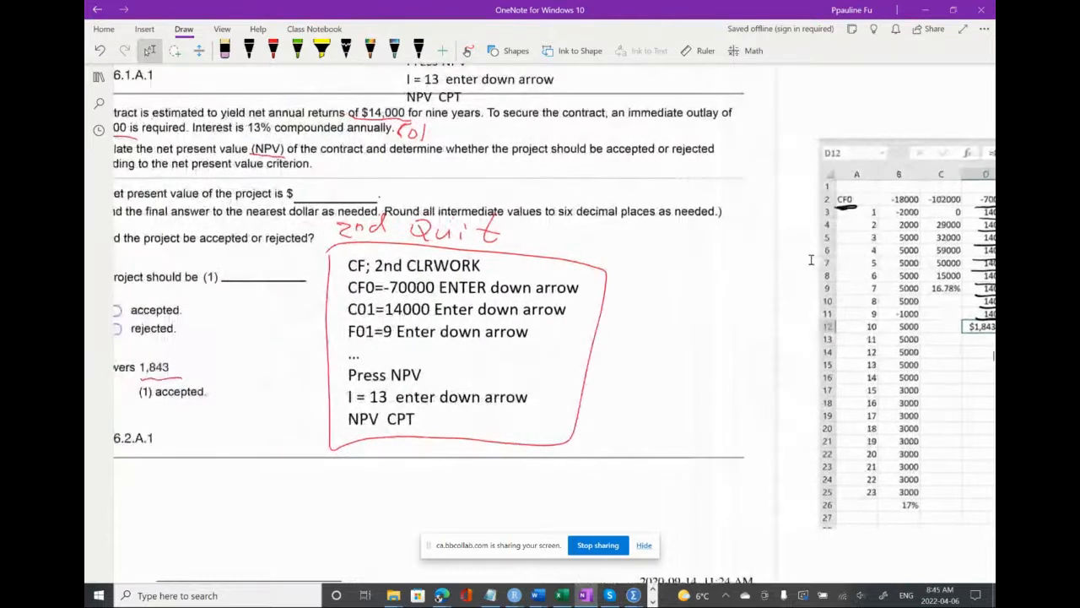
scroll(811, 259, "left", 1)
scroll(811, 259, "right", 4)
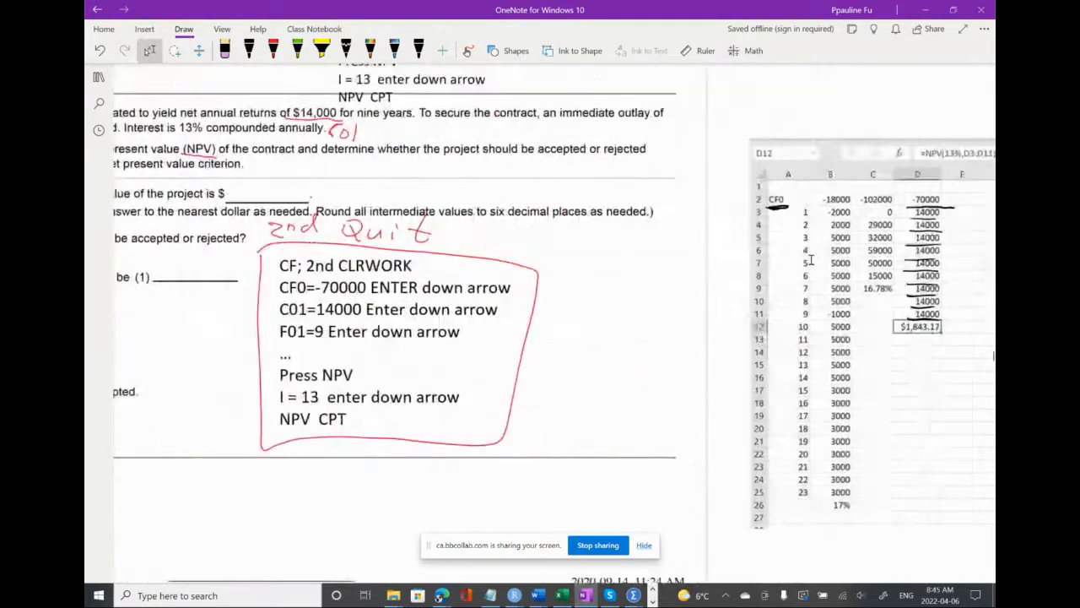
scroll(810, 260, "right", 4)
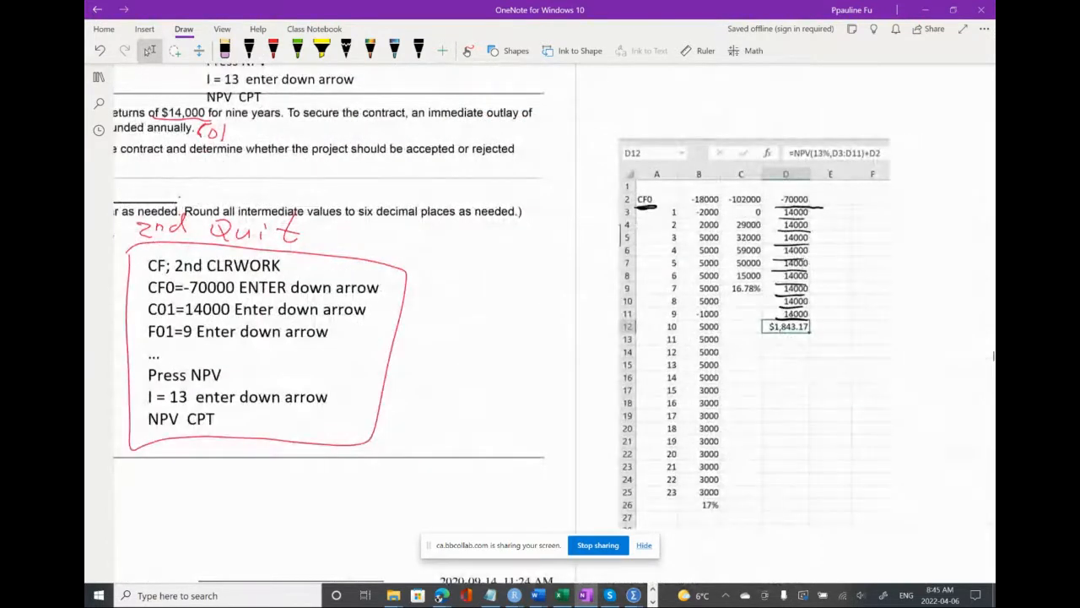
left_click_drag(764, 335, 816, 335)
left_click(249, 50)
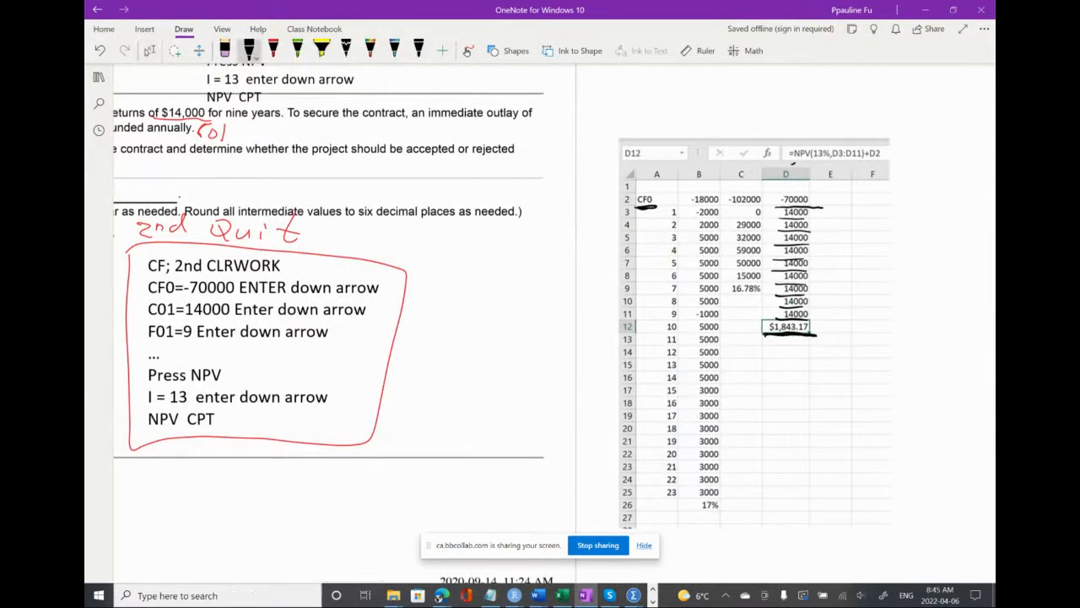
left_click_drag(809, 165, 840, 165)
Box the 14000 returns in column D, link them by an arrow to D3:D11 in the formula, and underline D3:D11 and D2
left_click_drag(775, 205, 776, 329)
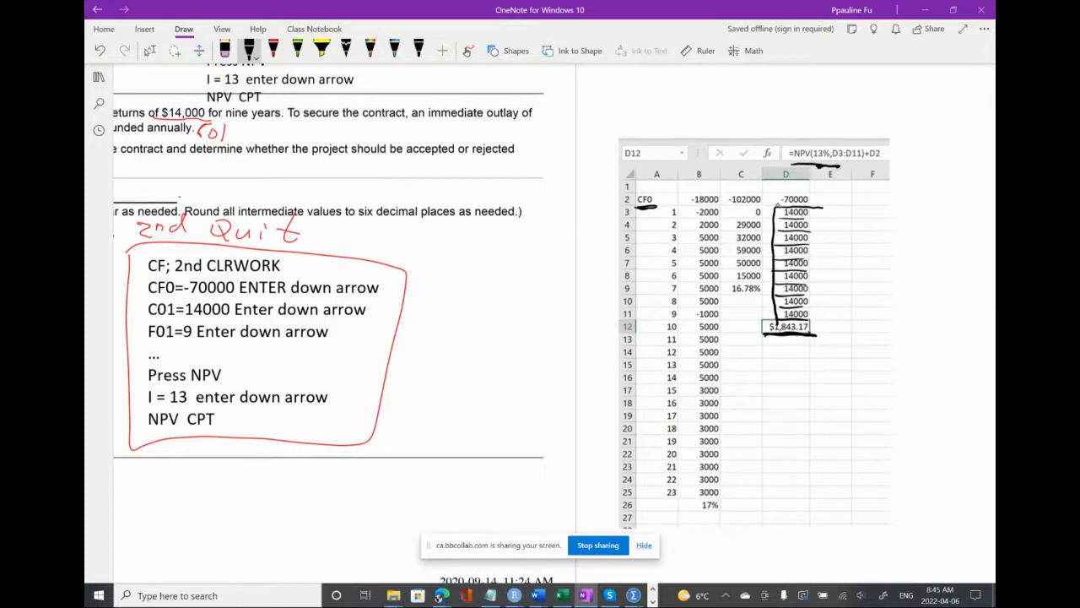
mouse_move(773, 205)
left_mouse_down()
mouse_move(818, 205)
mouse_move(816, 314)
left_mouse_up()
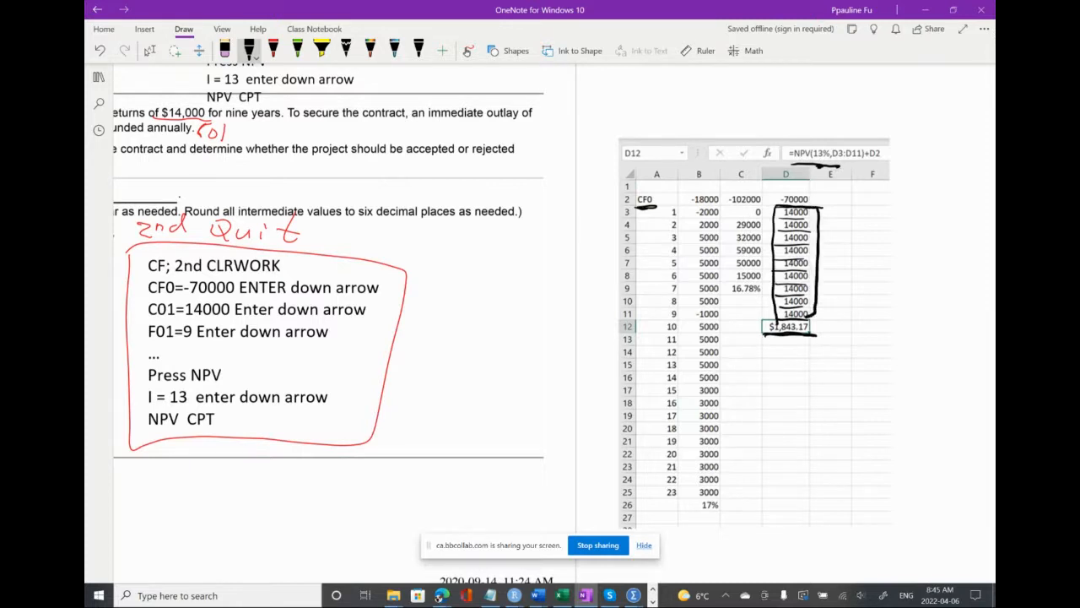
left_click_drag(819, 215, 856, 168)
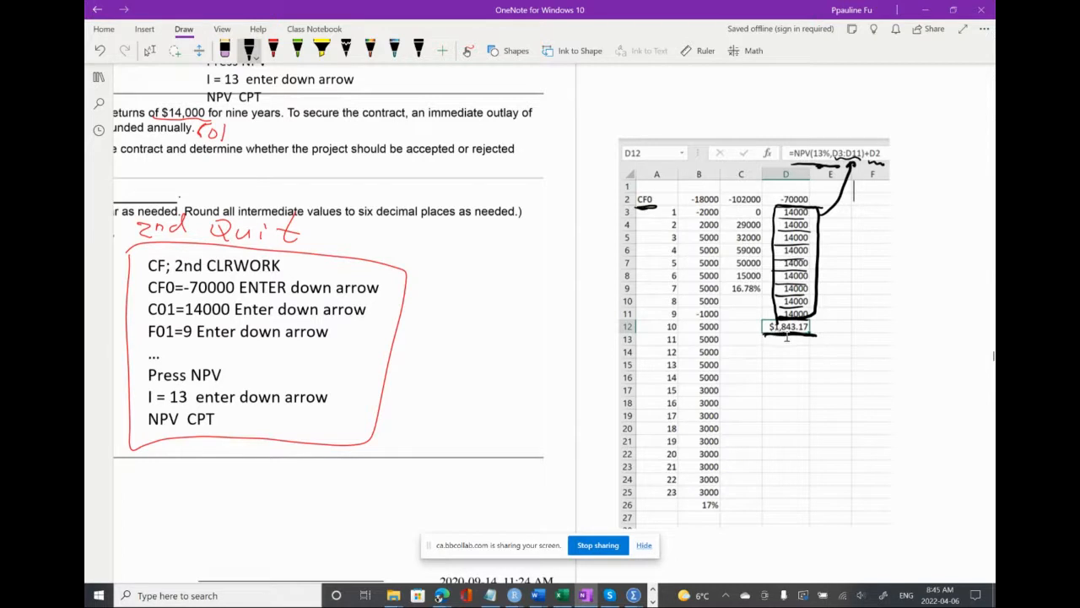
Switch to the BA II Plus calculator and quit the NPV worksheet before solving question 4
scroll(788, 368, "left", 1)
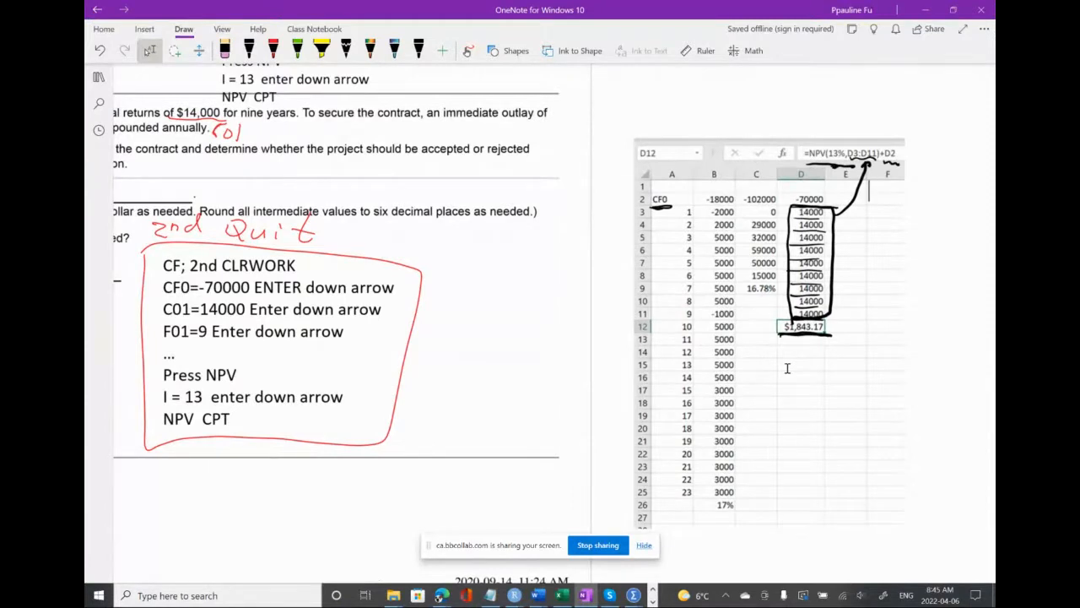
scroll(787, 368, "left", 5)
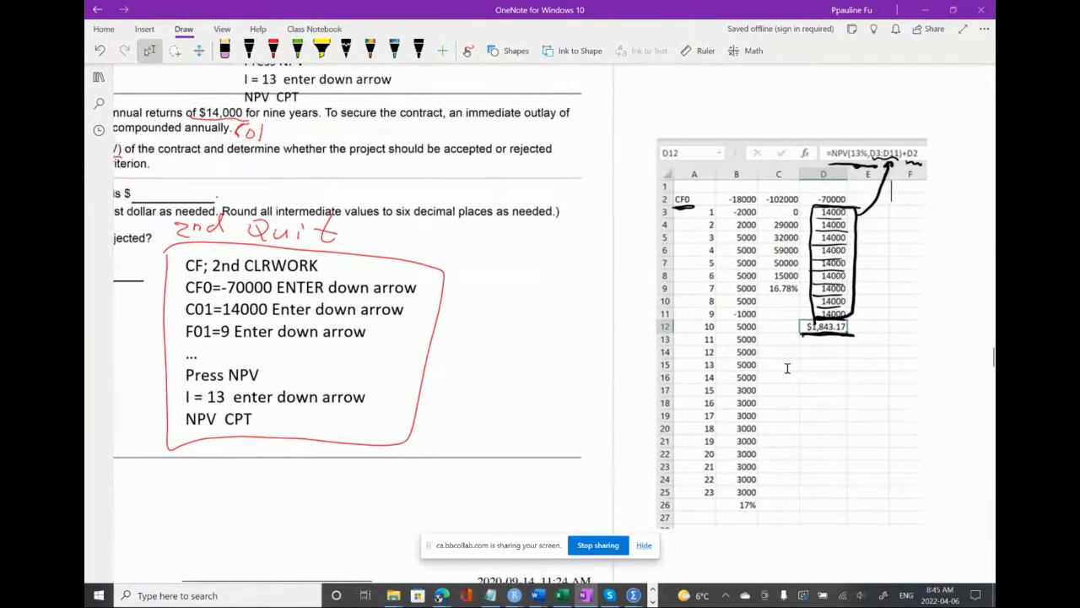
scroll(786, 368, "left", 10)
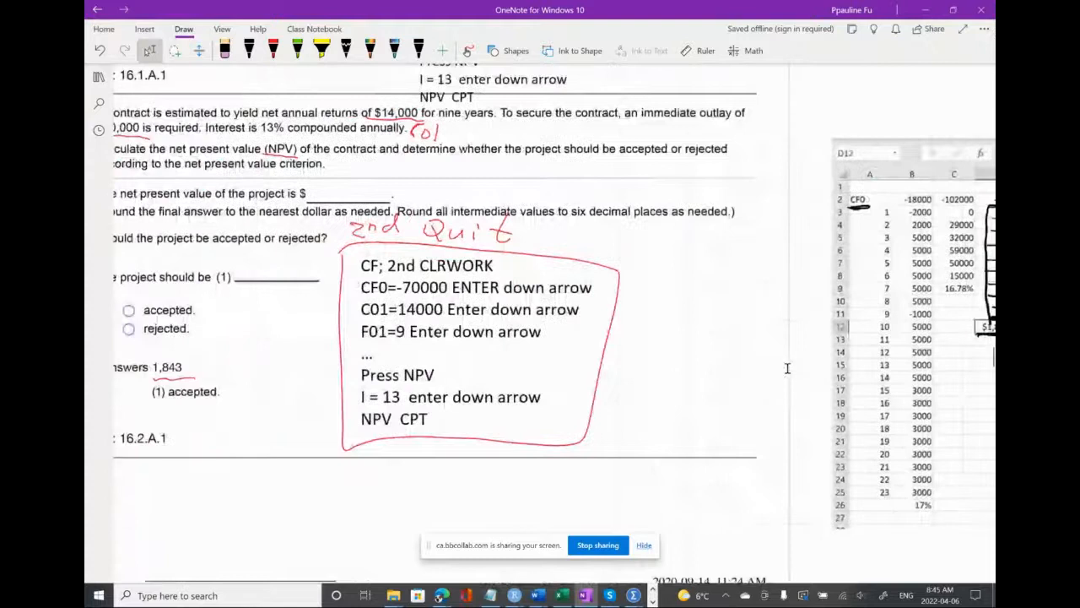
scroll(787, 368, "right", 8)
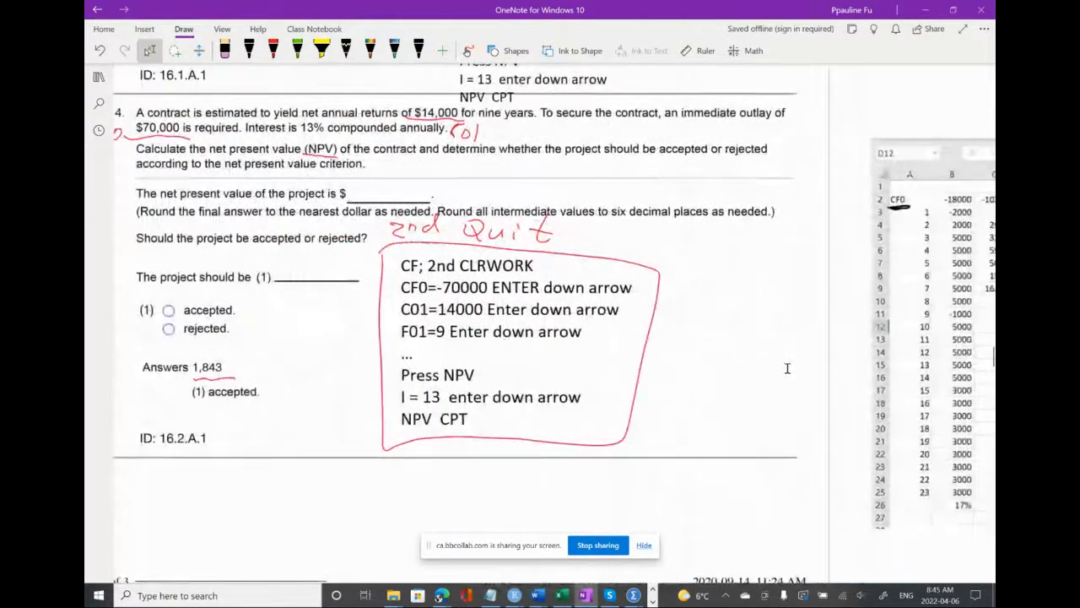
scroll(787, 368, "left", 2)
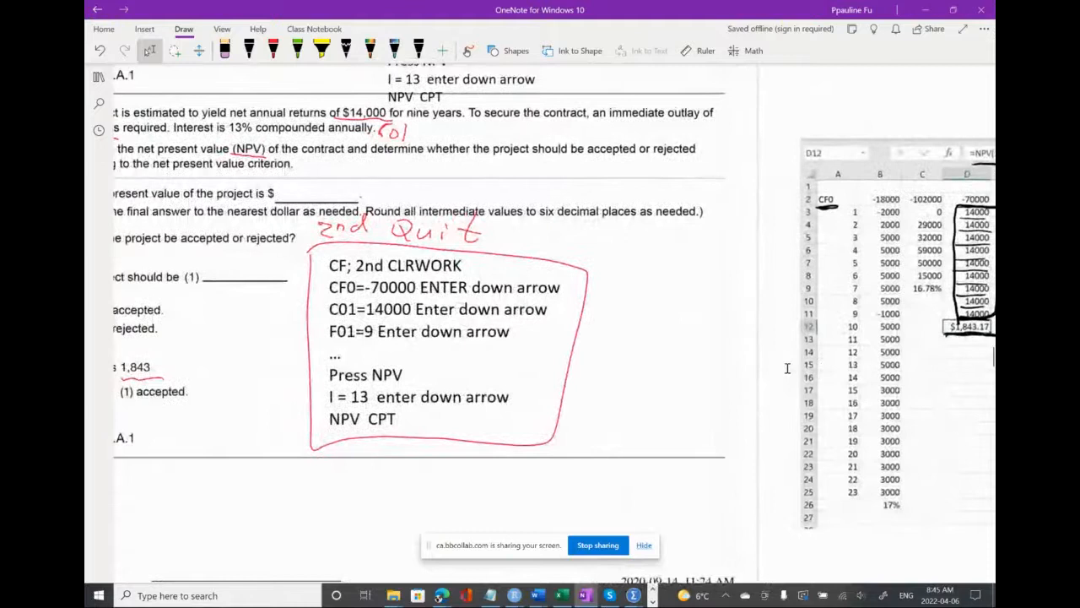
left_click(653, 600)
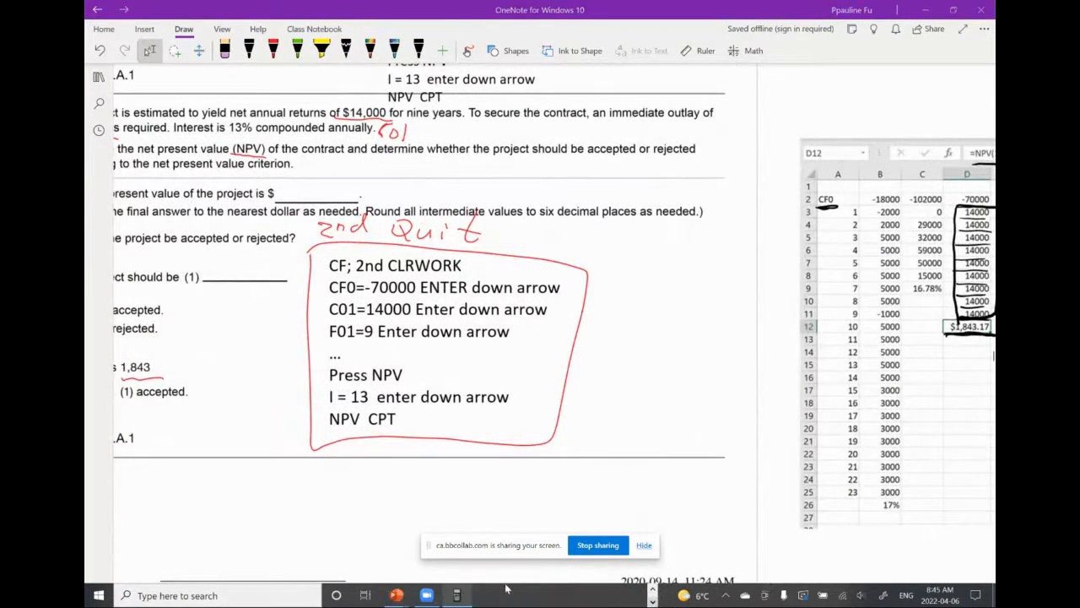
left_click(456, 595)
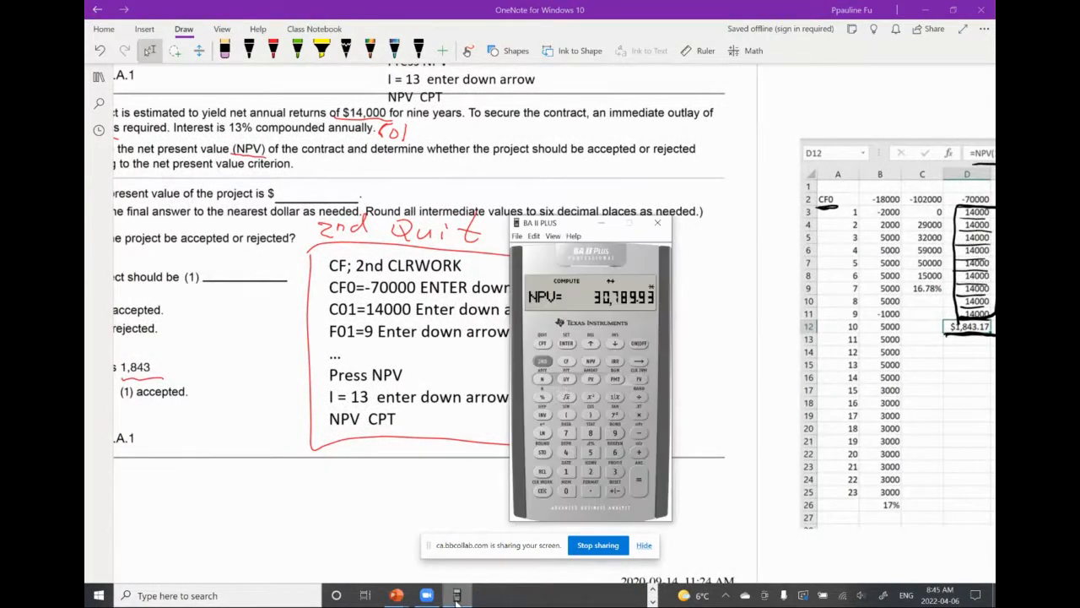
left_click(545, 362)
left_click(546, 344)
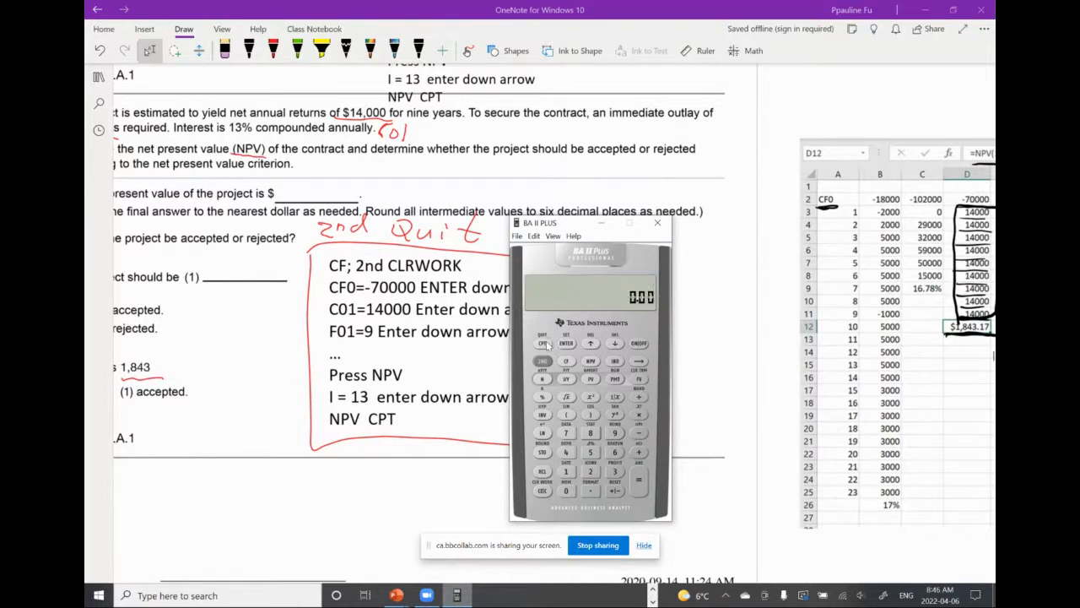
Open the calculator's cash flow worksheet, move the calculator clear of the written key sequence, and clear the worksheet
left_click(569, 361)
left_click_drag(573, 225, 648, 229)
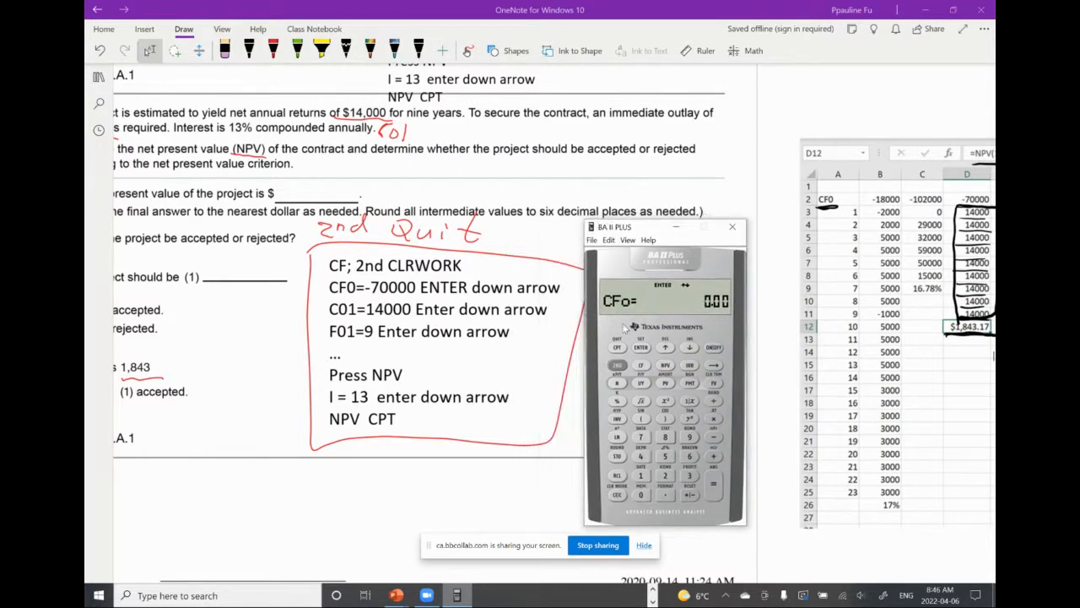
left_click(619, 364)
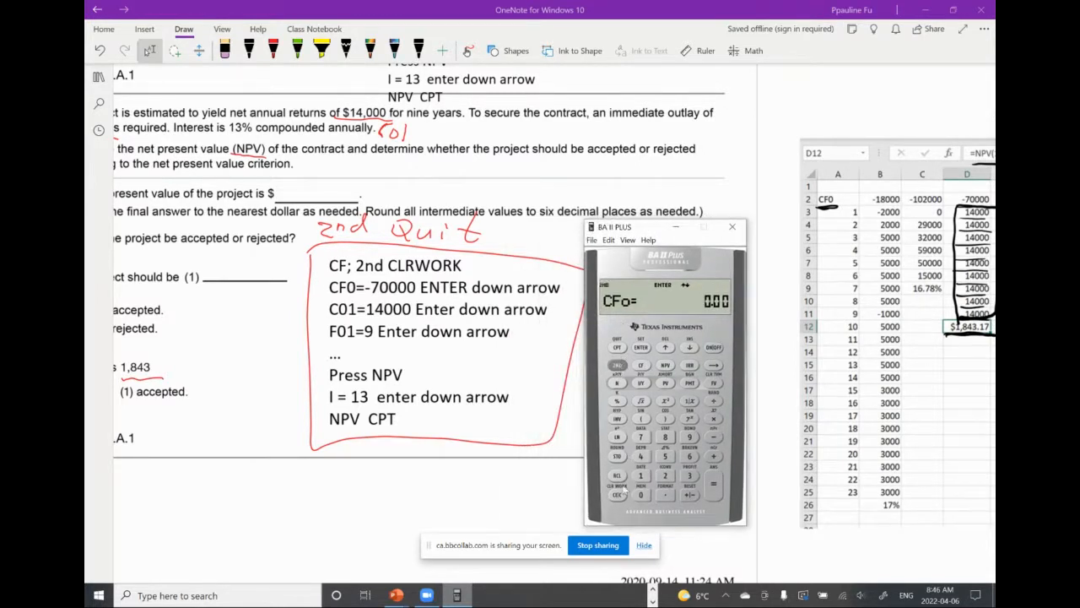
left_click(618, 495)
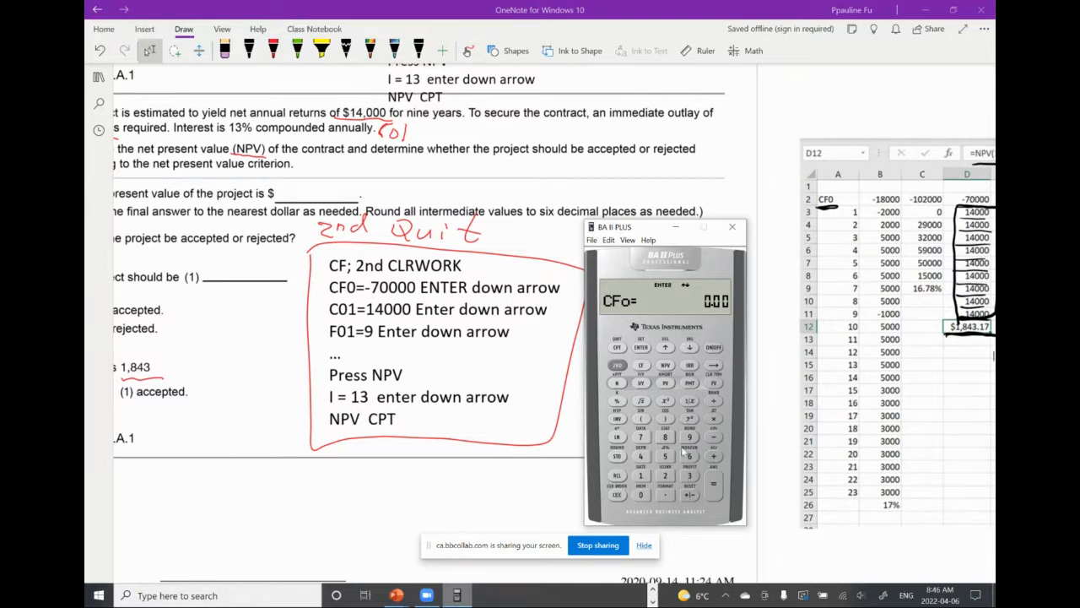
Enter -70000 as the initial cash flow CF0 and advance to C01
left_click(643, 439)
left_click(643, 495)
left_click(642, 494)
left_click(642, 494)
left_click(642, 494)
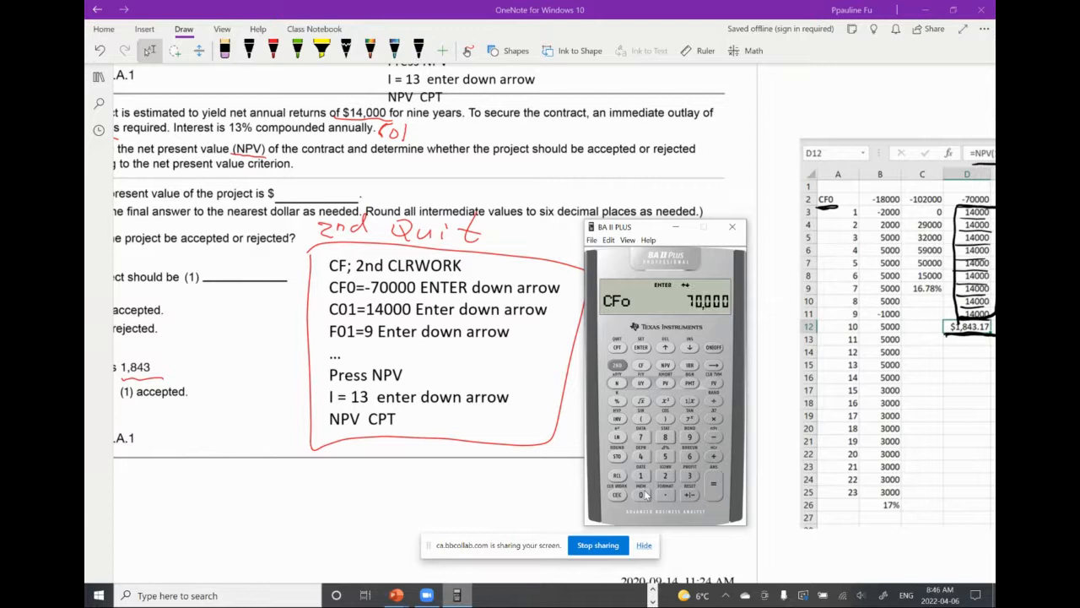
left_click(690, 494)
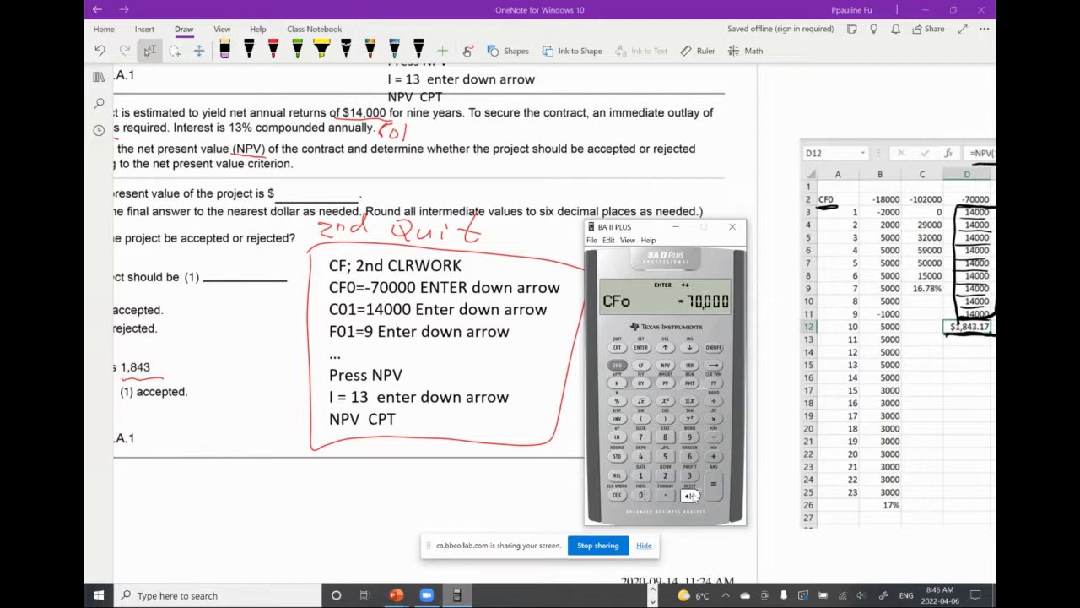
left_click(641, 349)
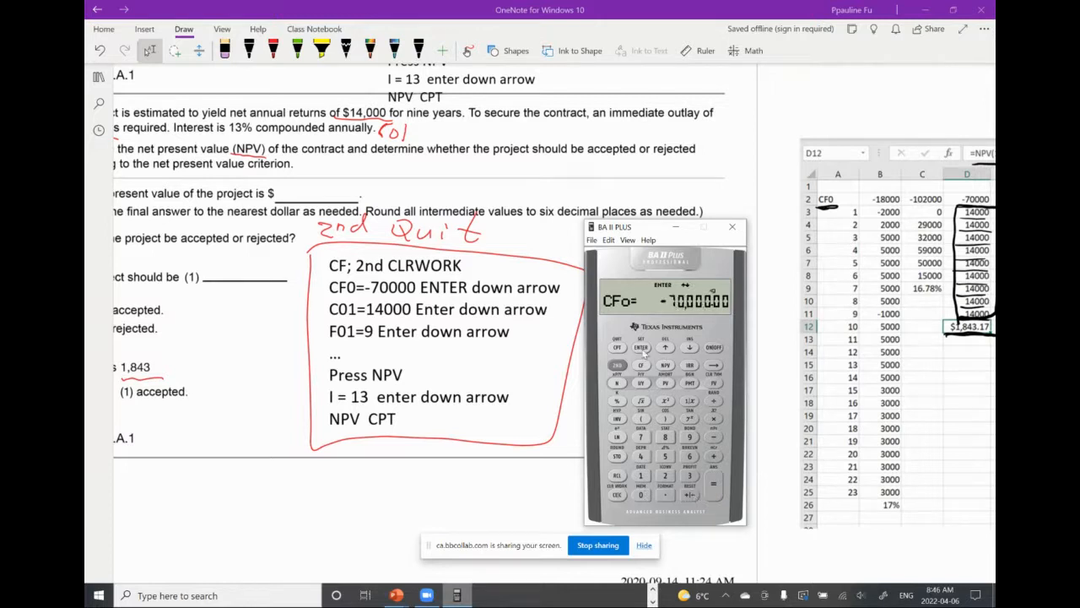
left_click(691, 349)
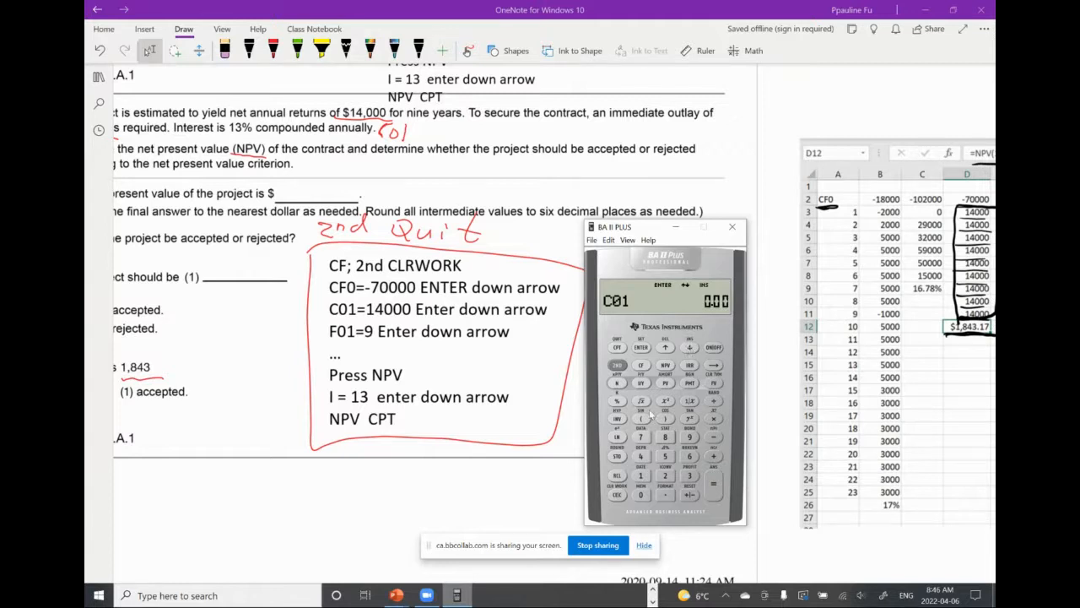
Enter 14000 as the first cash flow C01 and advance to its frequency F01
left_click(642, 476)
left_click(642, 456)
left_click(642, 495)
left_click(642, 494)
left_click(642, 495)
left_click(641, 347)
left_click(690, 348)
Enter 9 as the frequency F01, check the following cash flow entry, and return to F01
left_click(690, 437)
left_click(641, 347)
left_click(687, 347)
left_click(665, 347)
Cross out "down arrow" in the F01=9 line of the OneNote key sequence in black ink, and switch back to the BA II Plus
left_click(249, 50)
left_click_drag(421, 332, 508, 331)
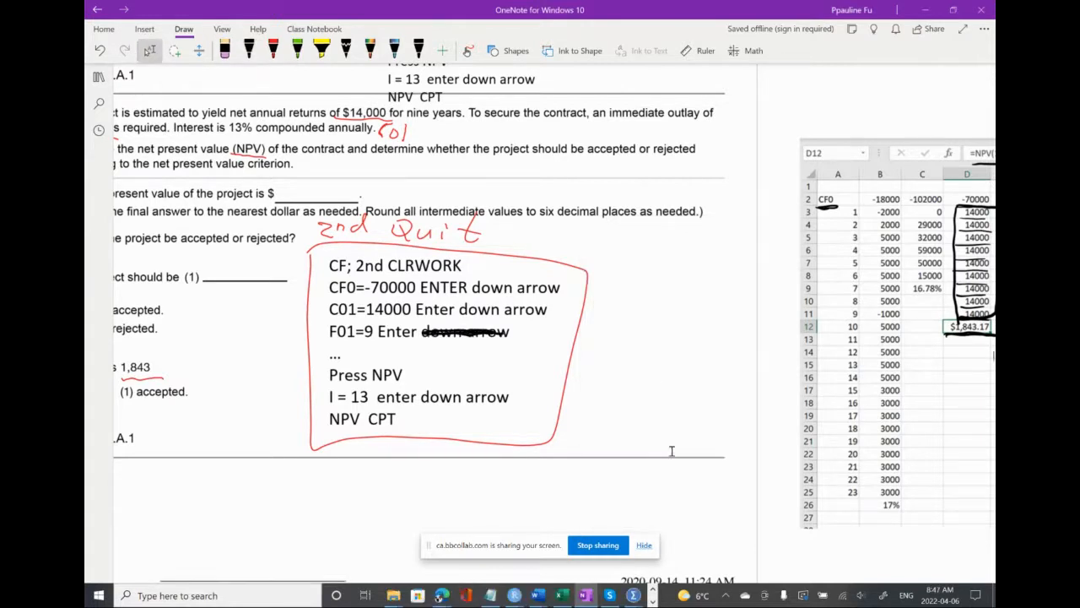
left_click(654, 601)
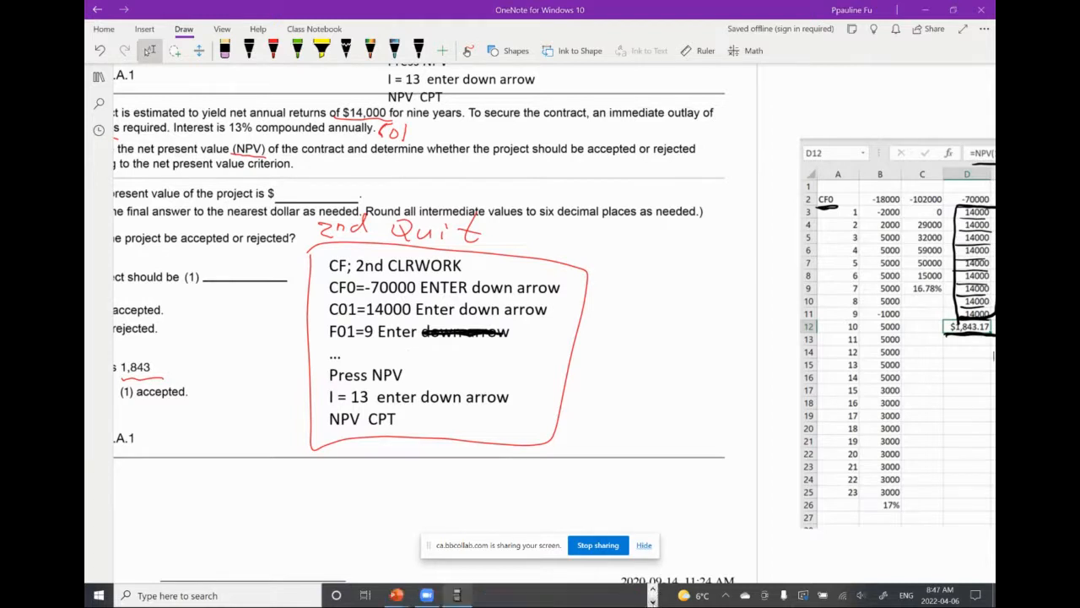
left_click(456, 595)
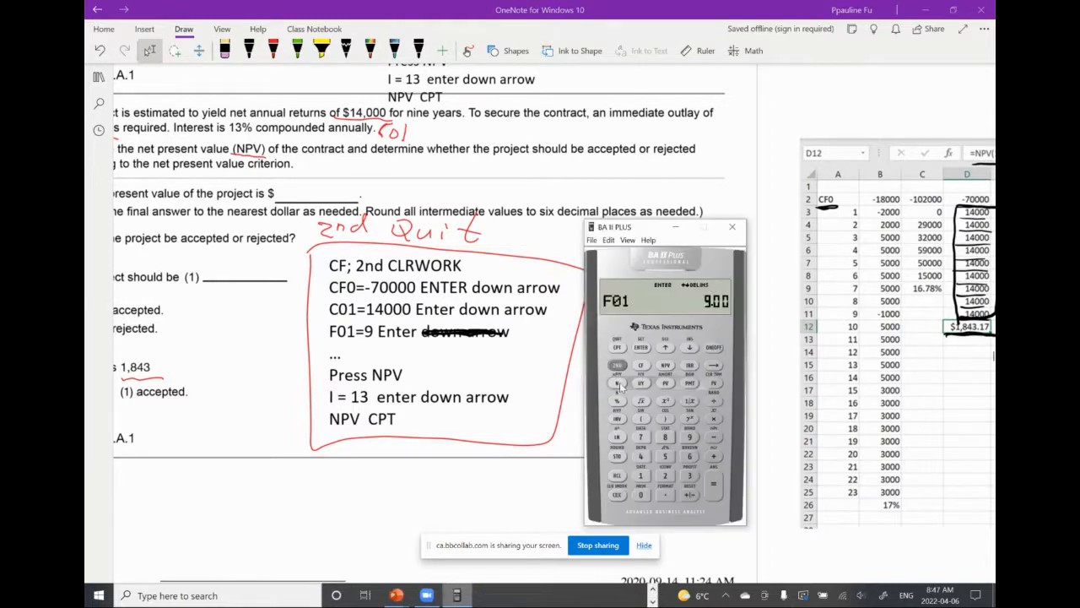
Set the interest rate I to 13 in the NPV worksheet and compute the net present value
left_click(666, 366)
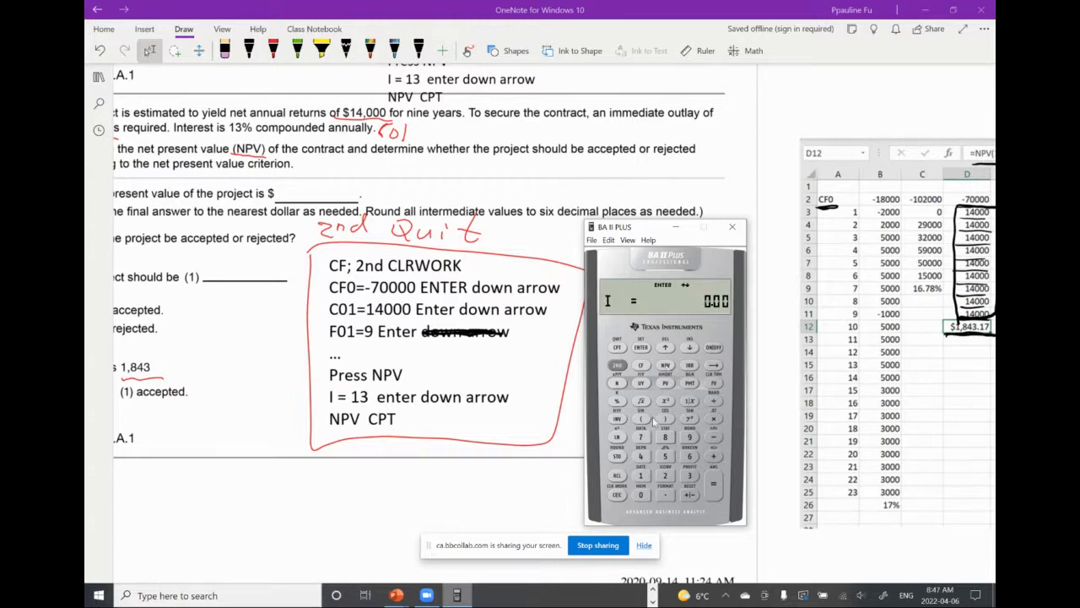
left_click(640, 476)
left_click(690, 475)
left_click(641, 348)
left_click(691, 348)
left_click(617, 348)
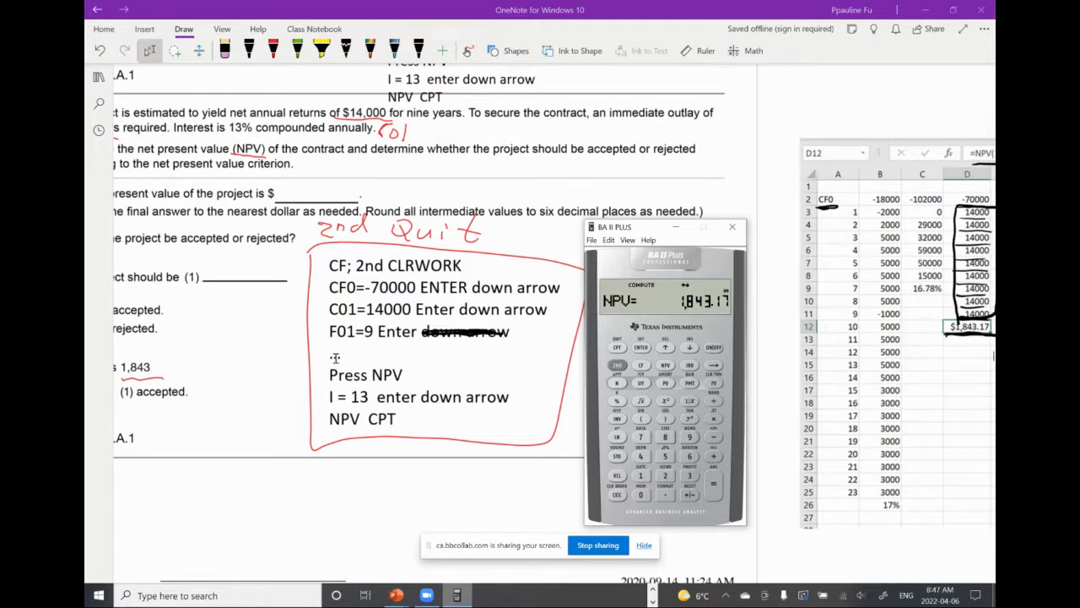
Go to question 5 on the CIV Electronics expansion and examine its outlay, yearly returns and IRR key sequence
scroll(335, 358, "left", 3)
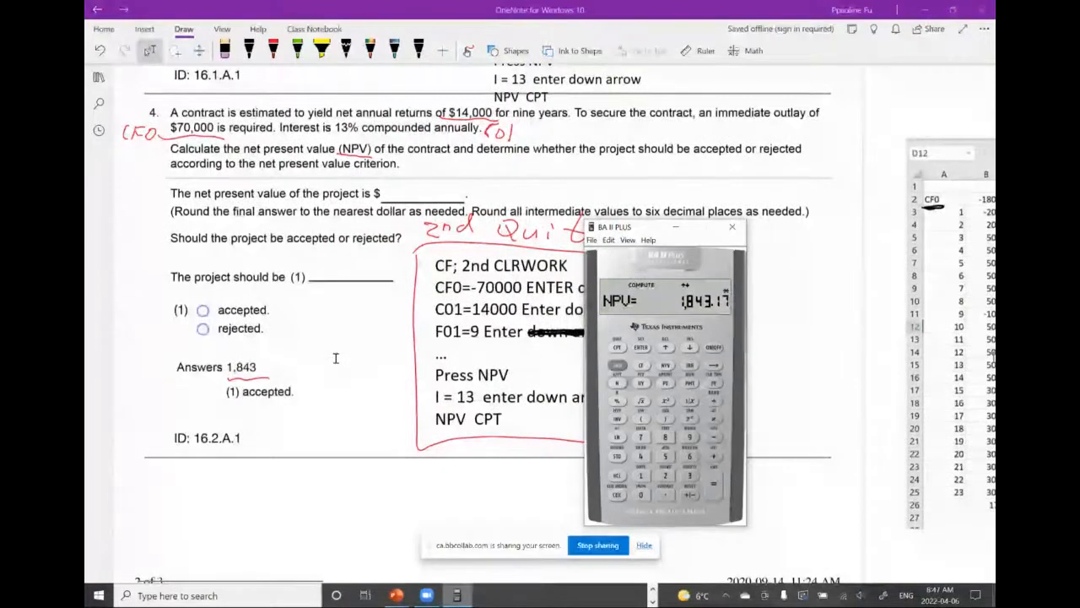
scroll(335, 358, "down", 3)
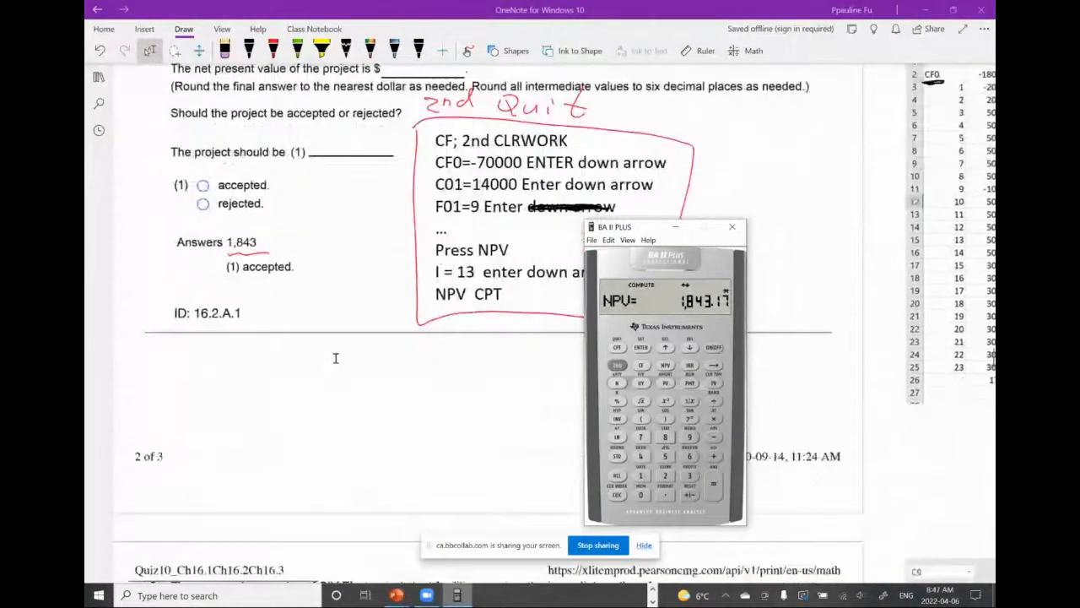
scroll(335, 358, "down", 6)
scroll(335, 358, "down", 4)
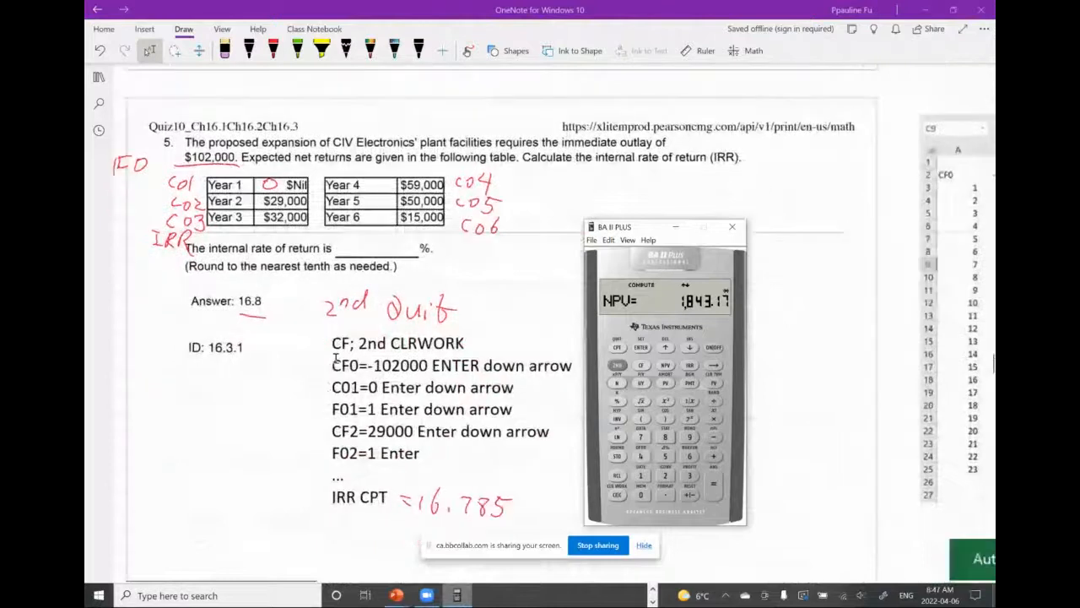
scroll(335, 357, "right", 1)
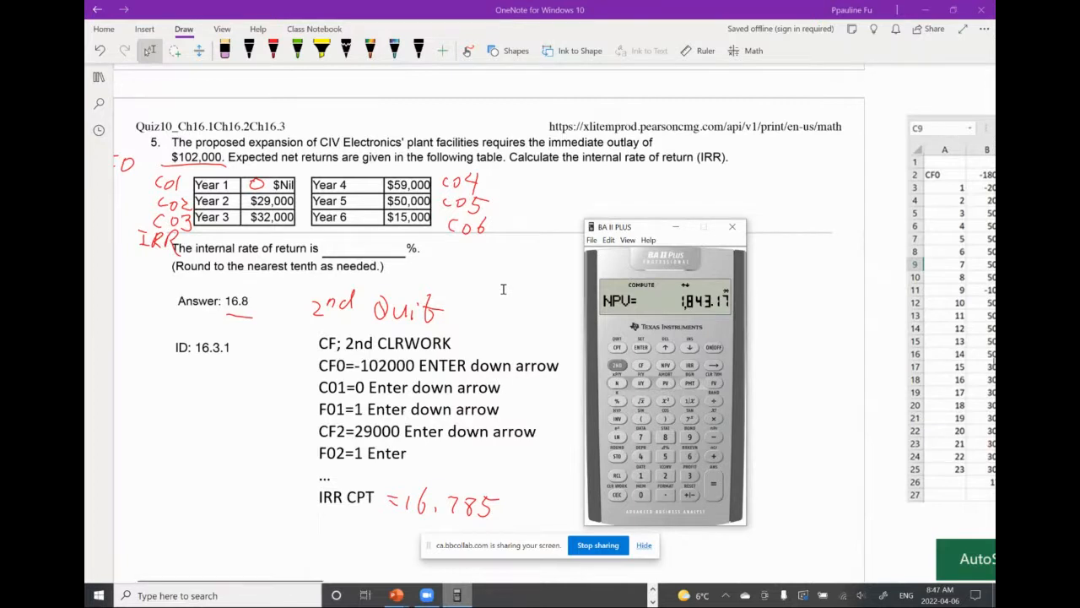
scroll(501, 298, "left", 2)
scroll(501, 298, "right", 1)
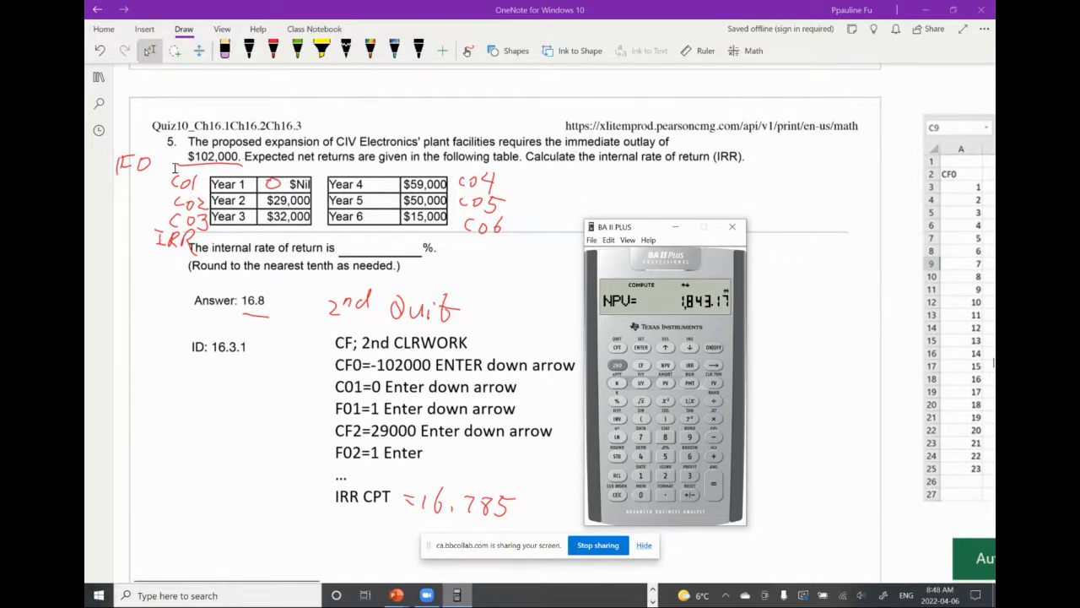
Bring the spreadsheet picture beside question 5 into view and underline its CF0 label and the -102000 value in black ink
scroll(172, 166, "left", 1)
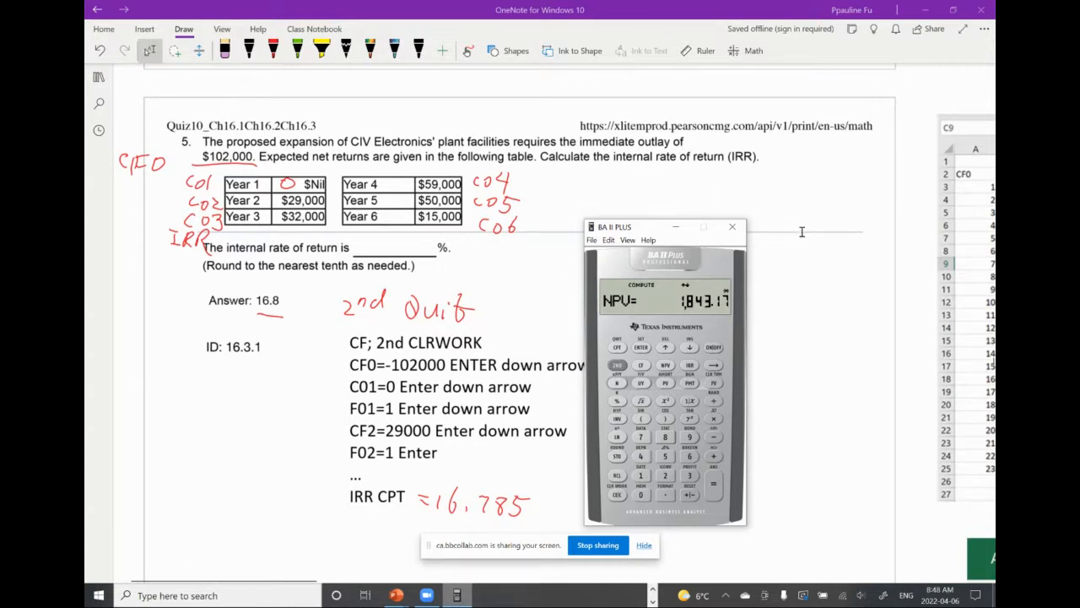
scroll(865, 243, "right", 2)
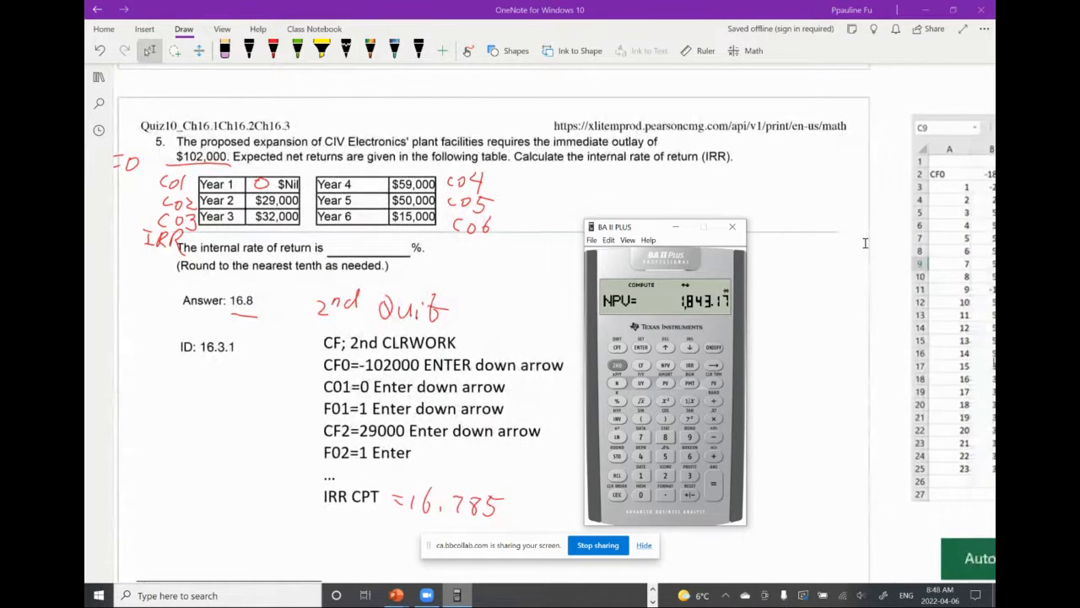
scroll(866, 243, "right", 2)
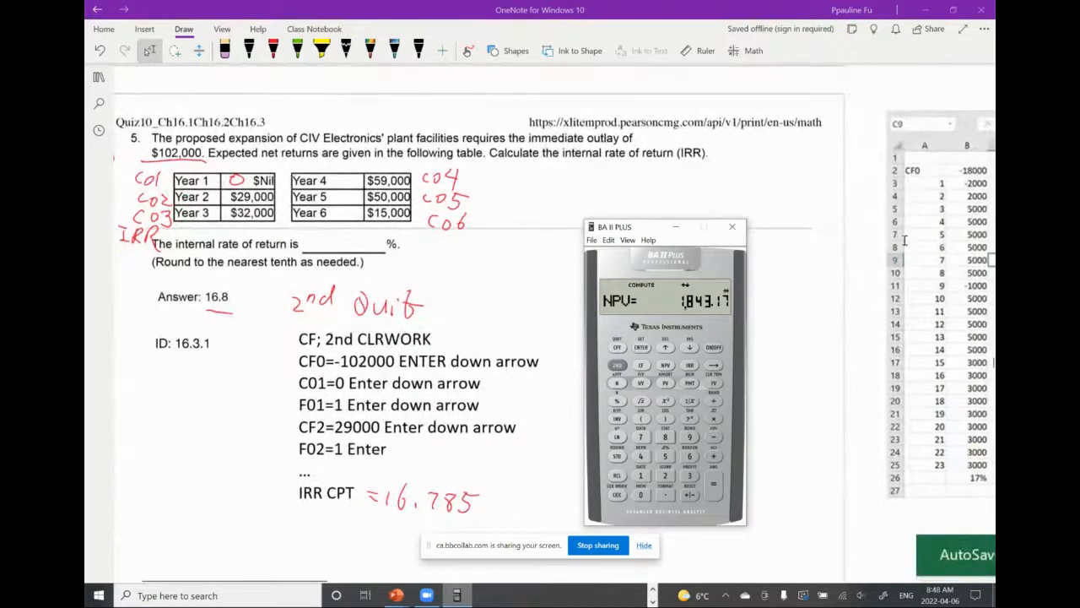
scroll(904, 241, "right", 2)
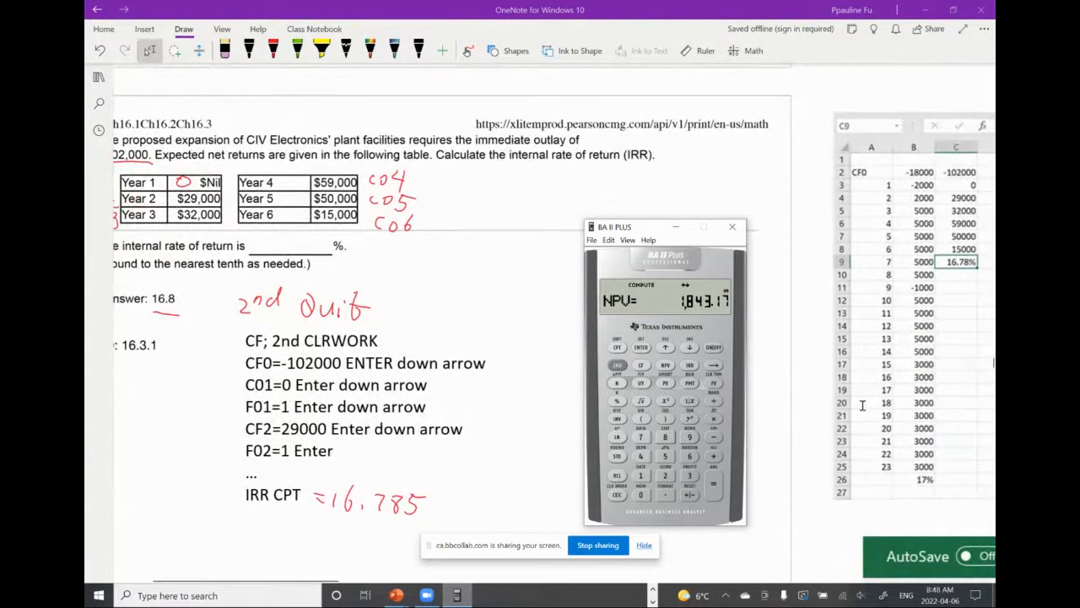
scroll(862, 405, "left", 1)
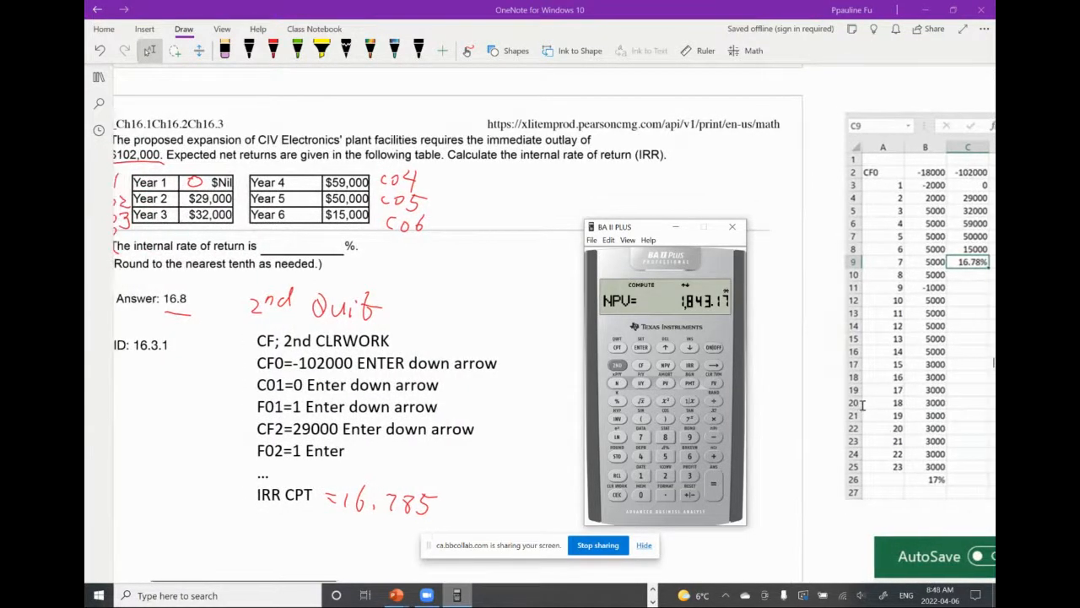
scroll(862, 405, "right", 1)
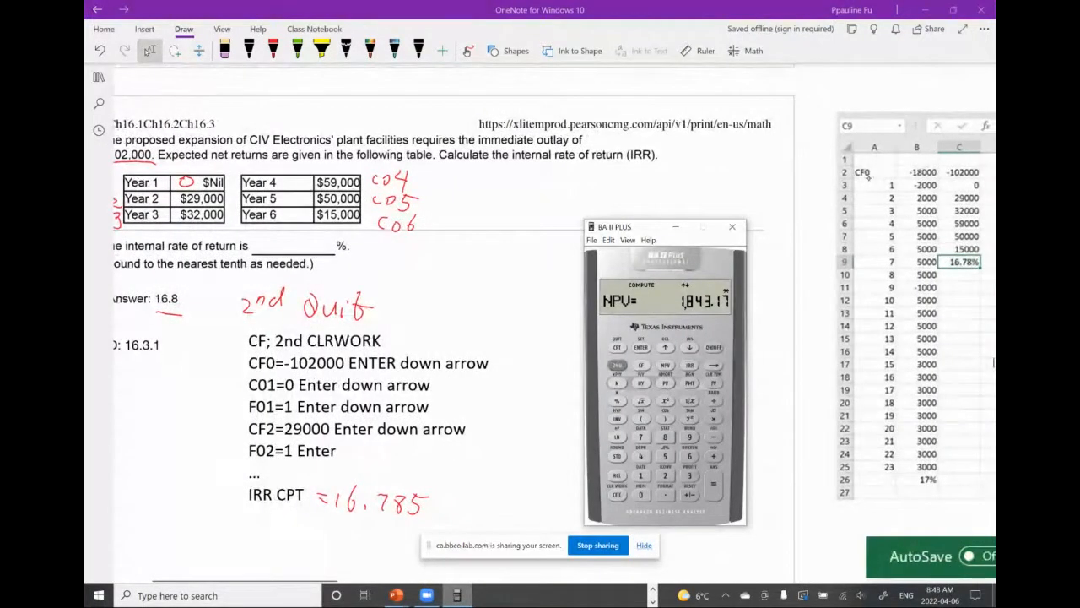
left_click_drag(857, 178, 875, 180)
left_click_drag(947, 179, 980, 179)
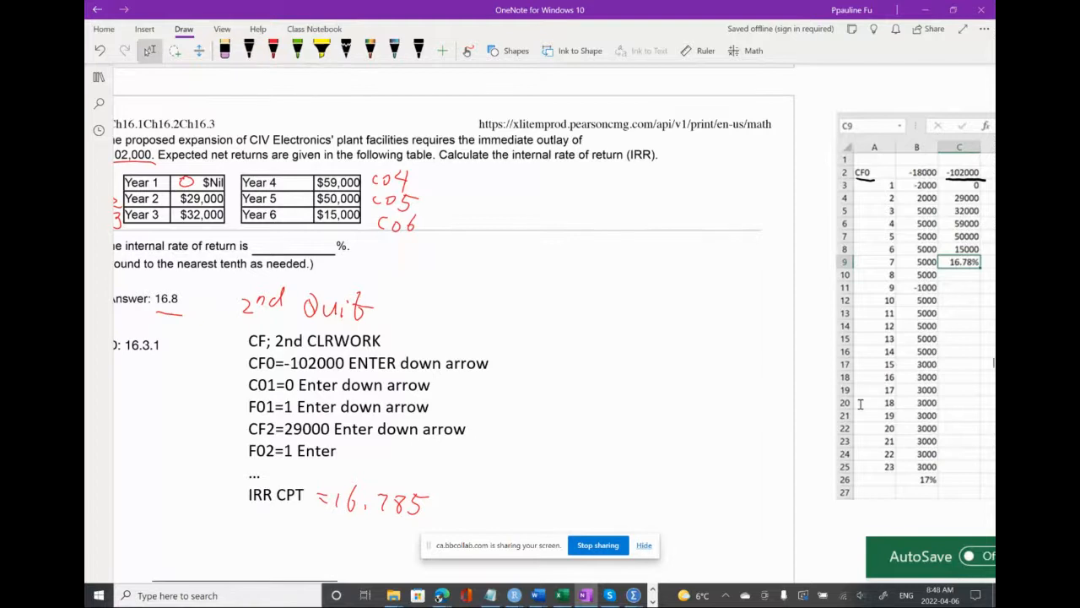
Circle the Year 1 zero in black ink and number the spreadsheet's yearly returns 1 to 6 beside column C
scroll(861, 404, "left", 1)
scroll(861, 404, "right", 1)
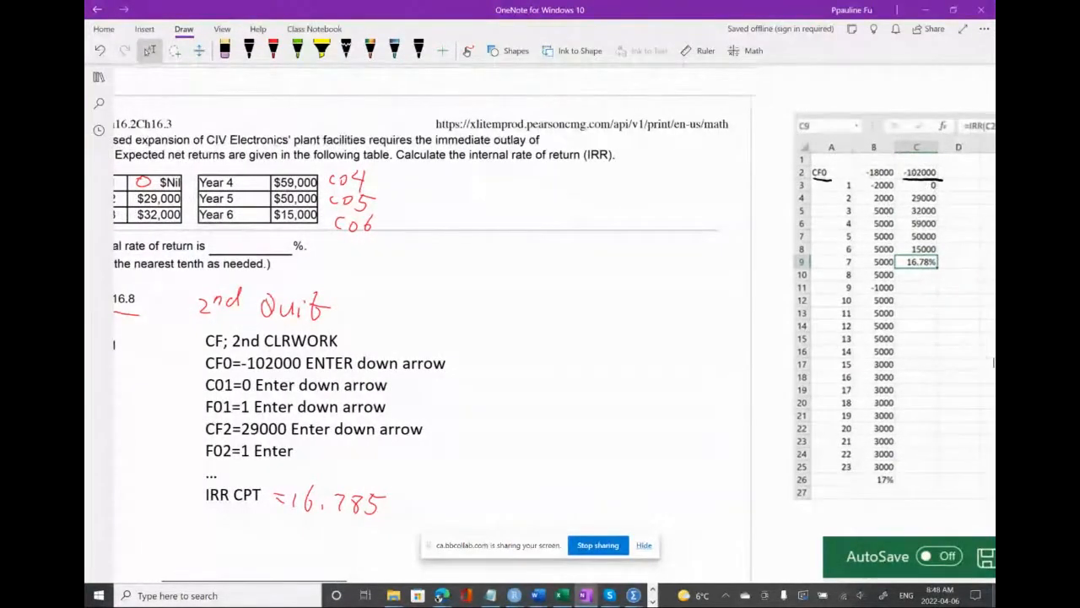
scroll(993, 362, "left", 1)
left_click_drag(218, 177, 212, 177)
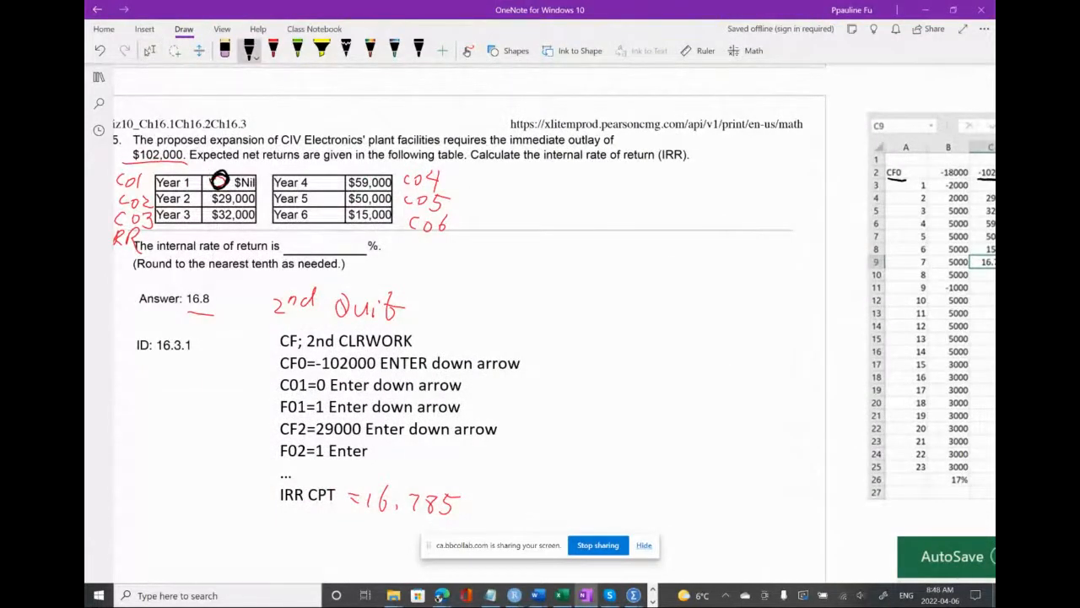
scroll(993, 362, "right", 2)
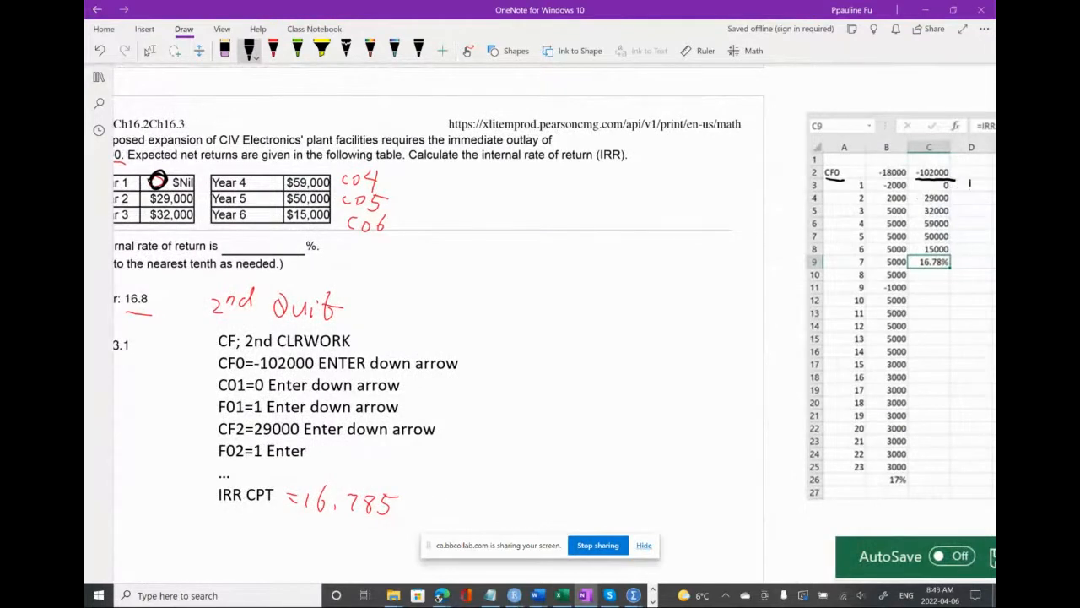
left_click_drag(966, 198, 970, 235)
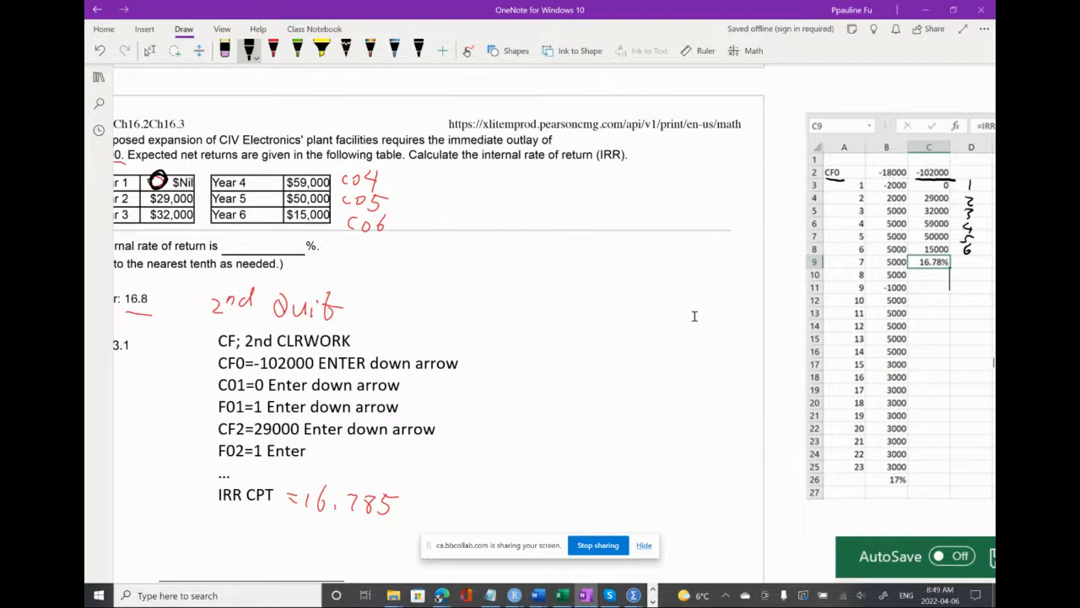
Box the cash flows in C2 to C8 in black ink and draw an arrow from them to the range in the =IRR(C2:C8) formula
scroll(694, 316, "right", 3)
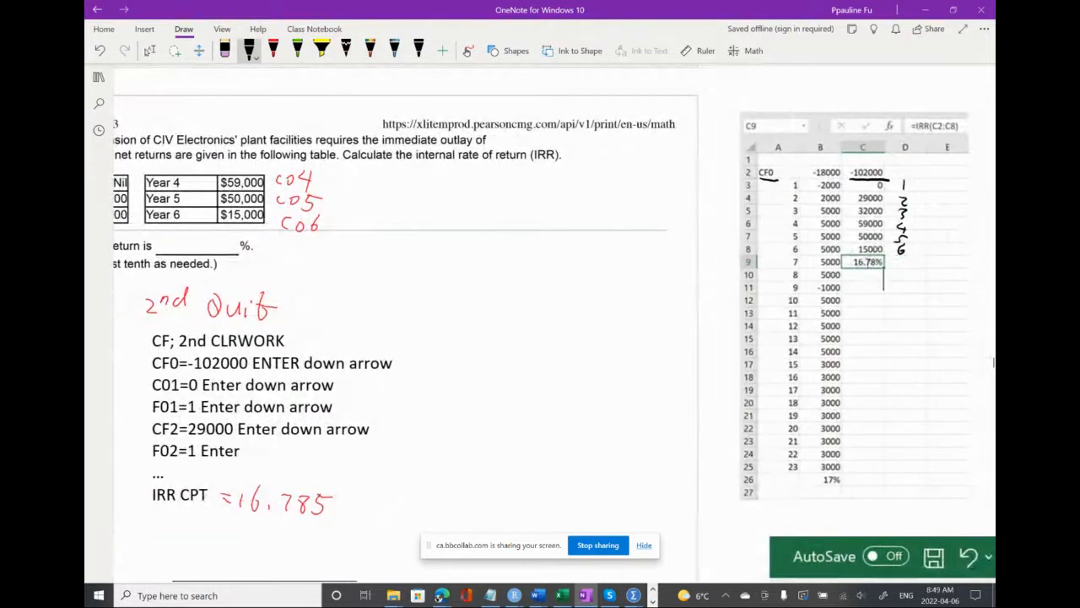
scroll(694, 315, "right", 1)
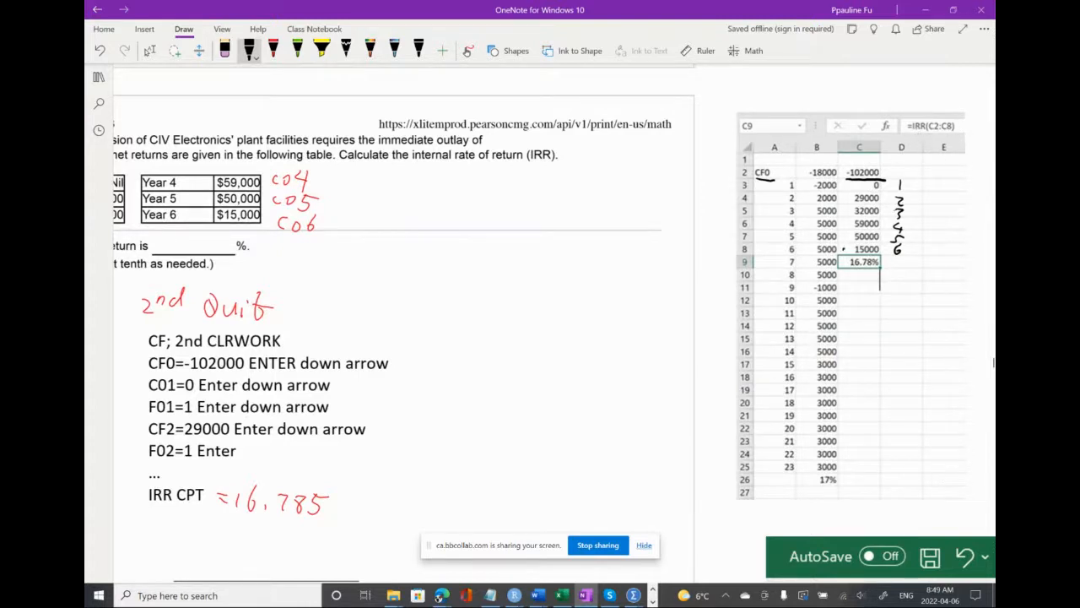
mouse_move(844, 249)
left_mouse_down()
mouse_move(884, 230)
mouse_move(883, 165)
mouse_move(843, 193)
mouse_move(844, 253)
left_mouse_up()
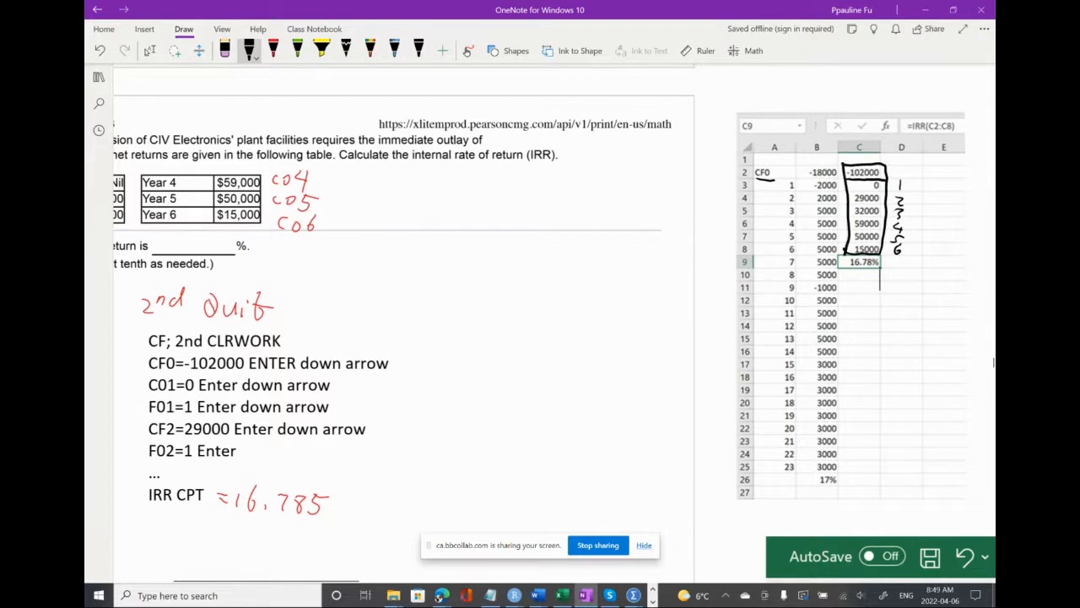
left_click_drag(886, 171, 938, 136)
left_click(671, 302)
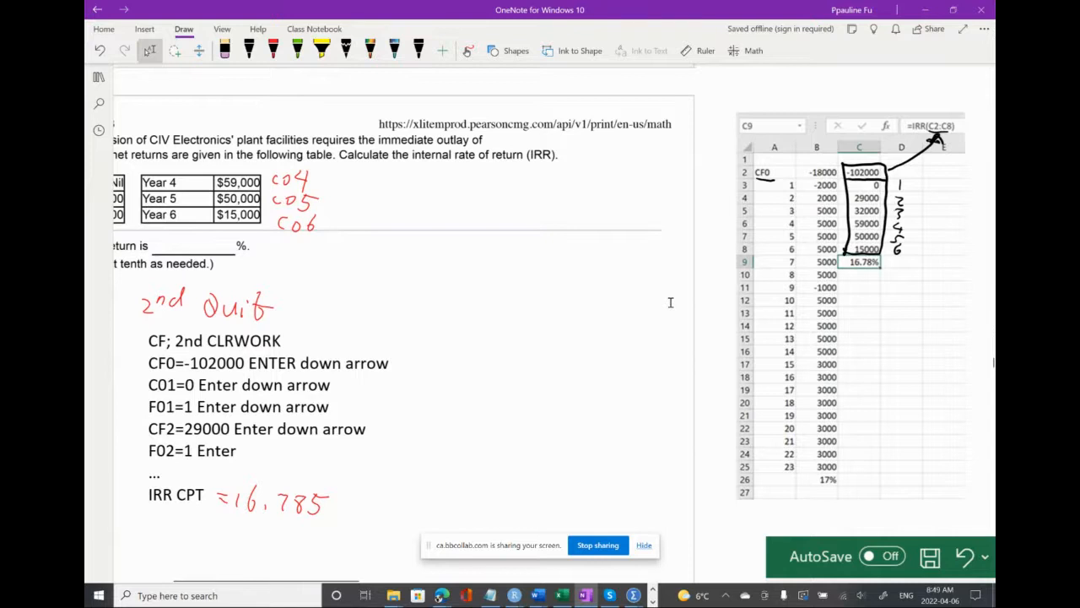
Switch back to the BA II Plus and place the calculator clear of question 5's typed key sequence
scroll(671, 302, "left", 5)
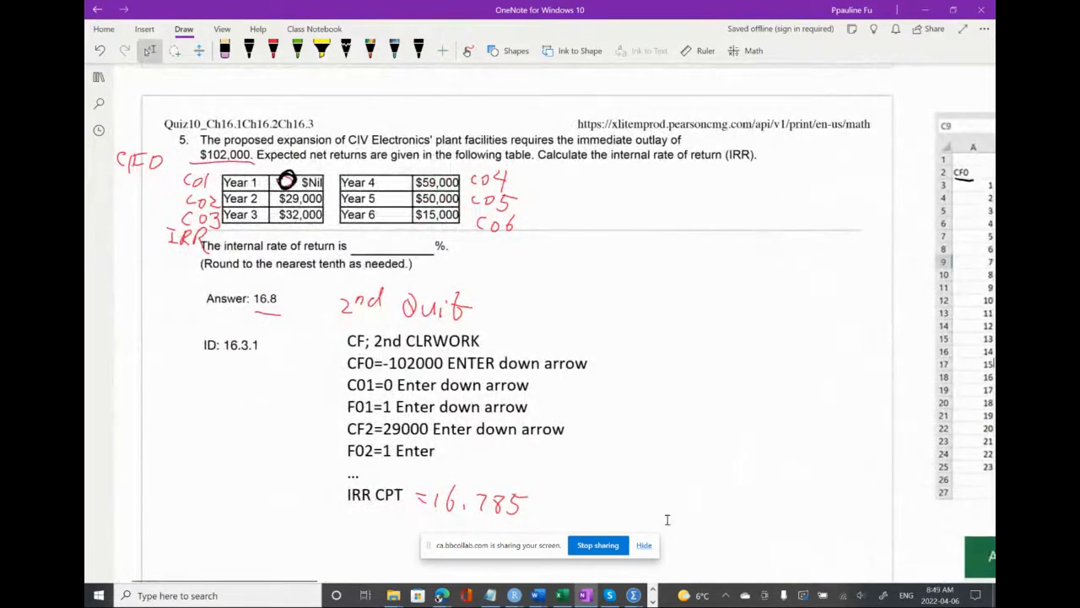
left_click(653, 601)
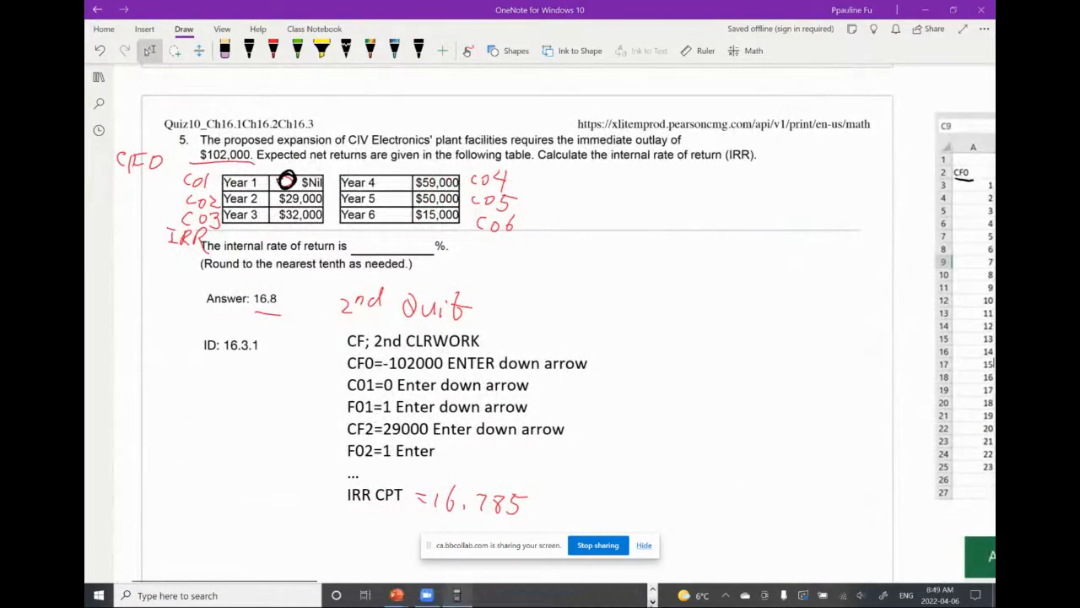
left_click(457, 595)
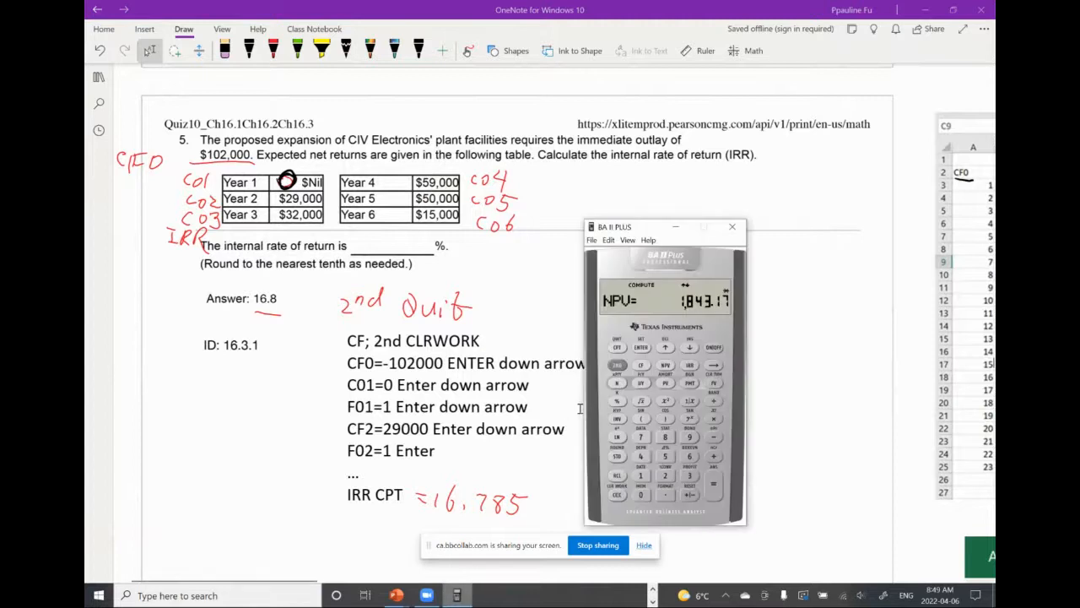
left_click_drag(655, 229, 711, 188)
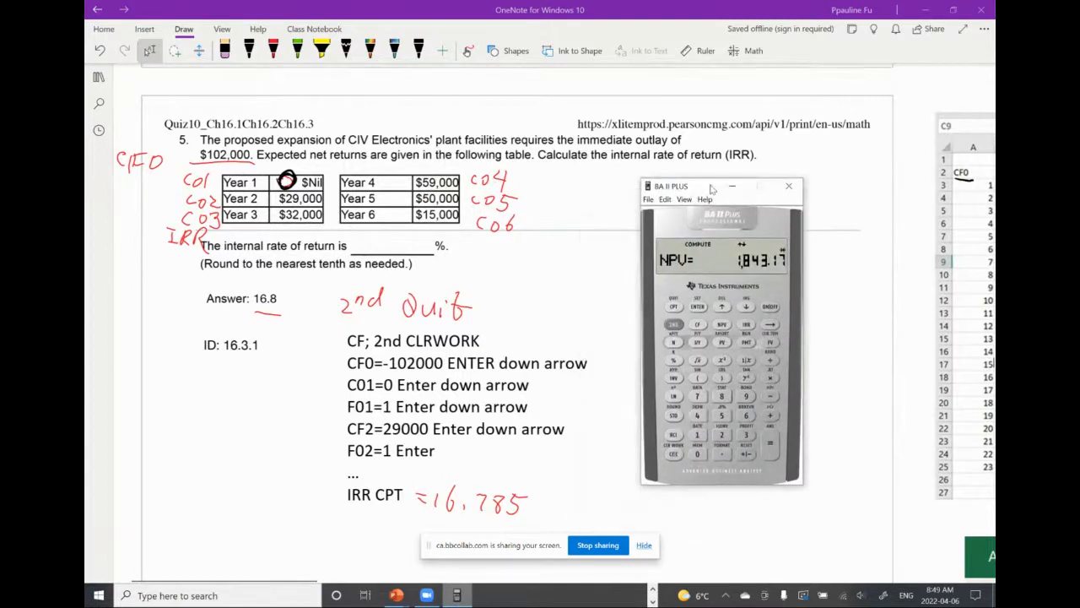
Quit the NPV worksheet, open the cash flow worksheet and clear its stored entries
left_click(674, 324)
left_click(674, 306)
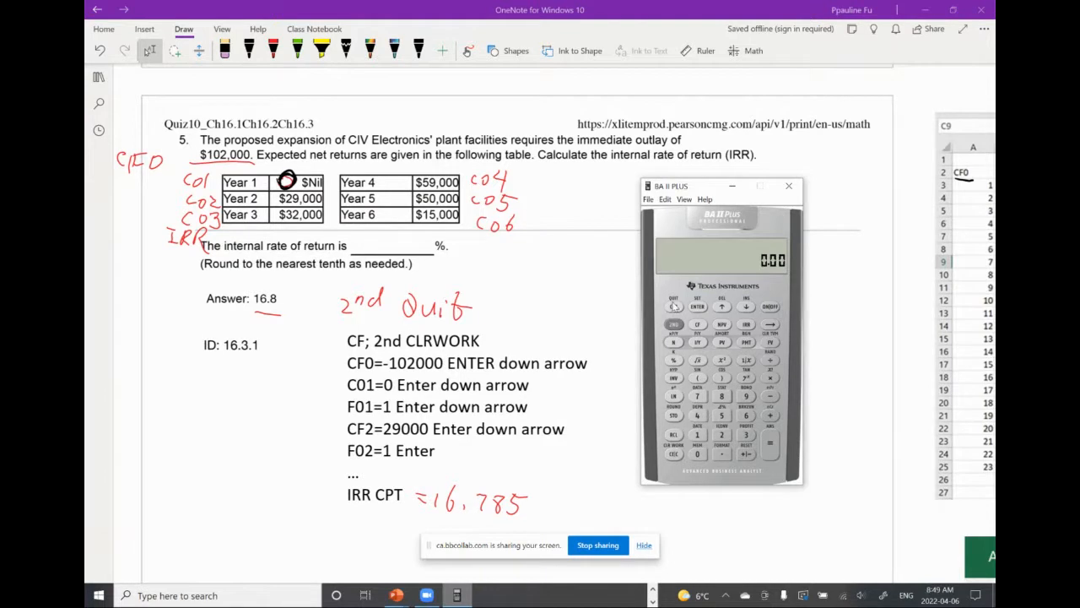
left_click(697, 325)
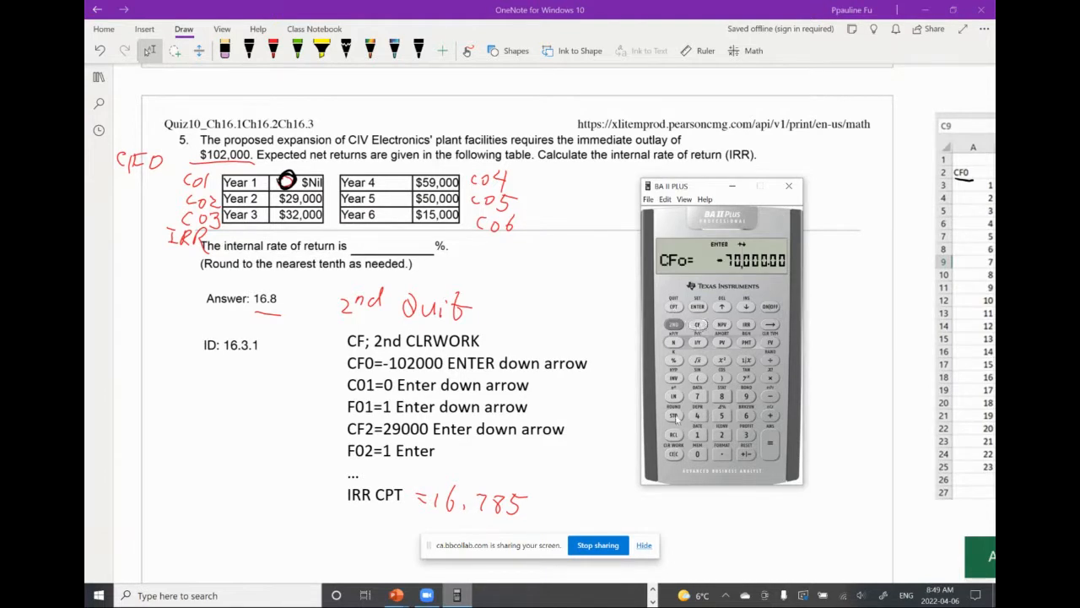
left_click(673, 324)
left_click(674, 454)
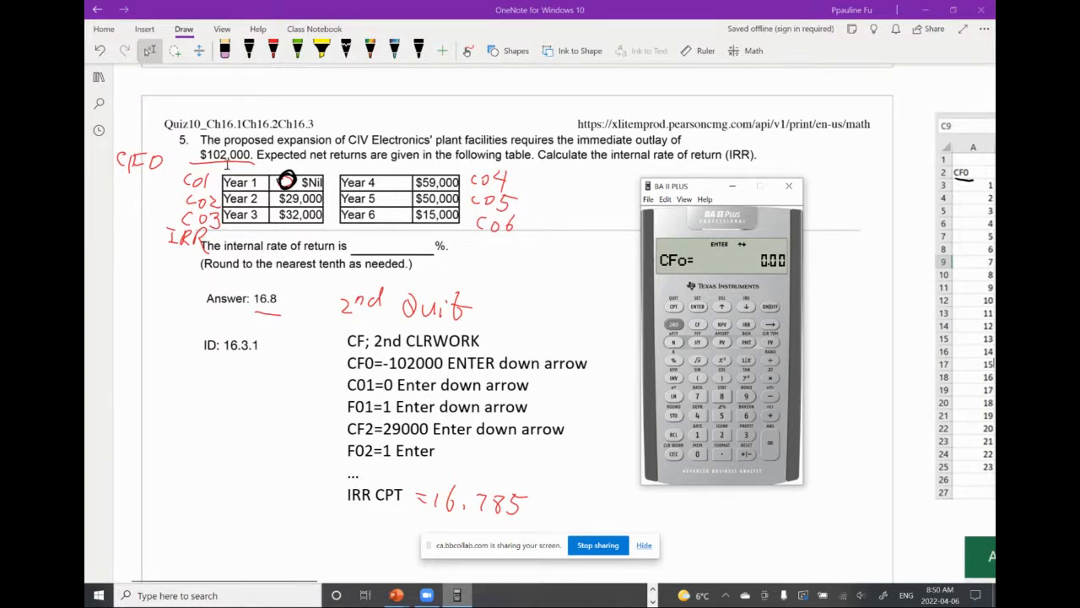
Enter -102000 as the initial cash flow CF0 and advance to C01
left_click(697, 435)
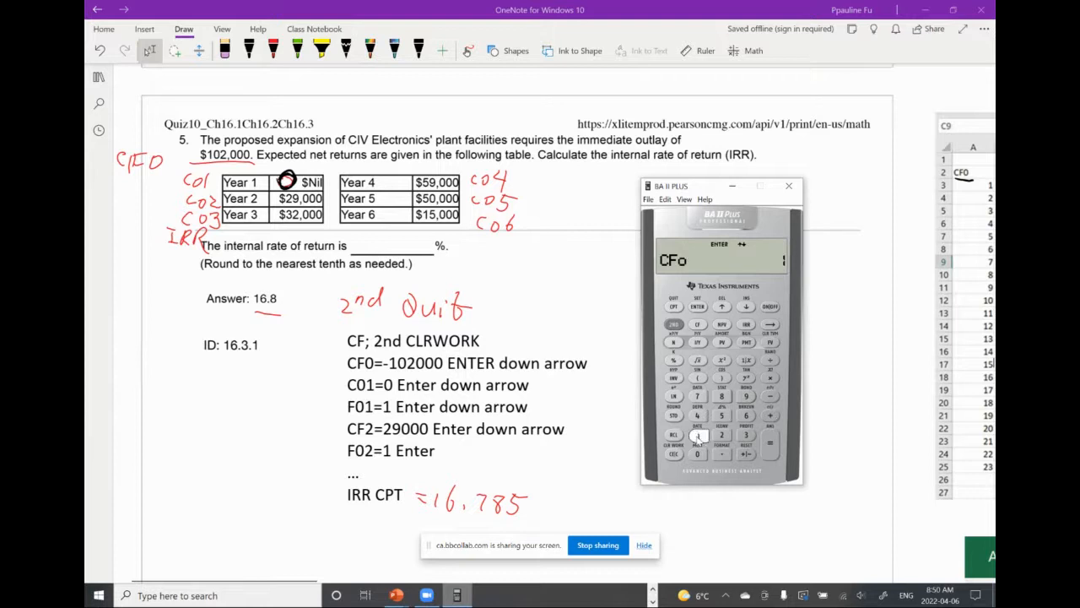
left_click(697, 454)
left_click(722, 435)
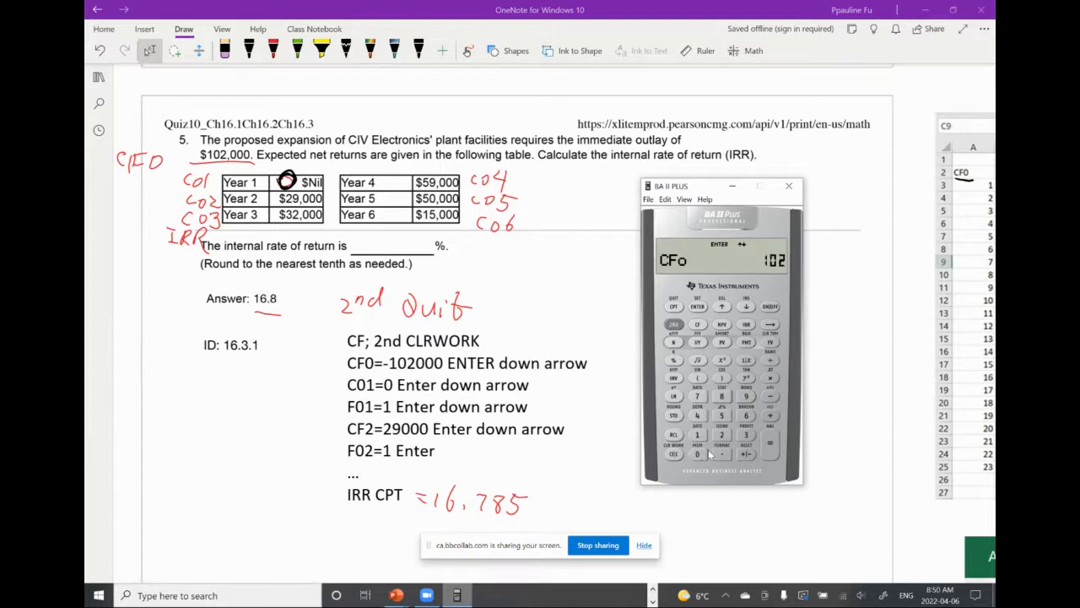
left_click(700, 454)
left_click(700, 454)
left_click(701, 454)
scroll(885, 358, "right", 3)
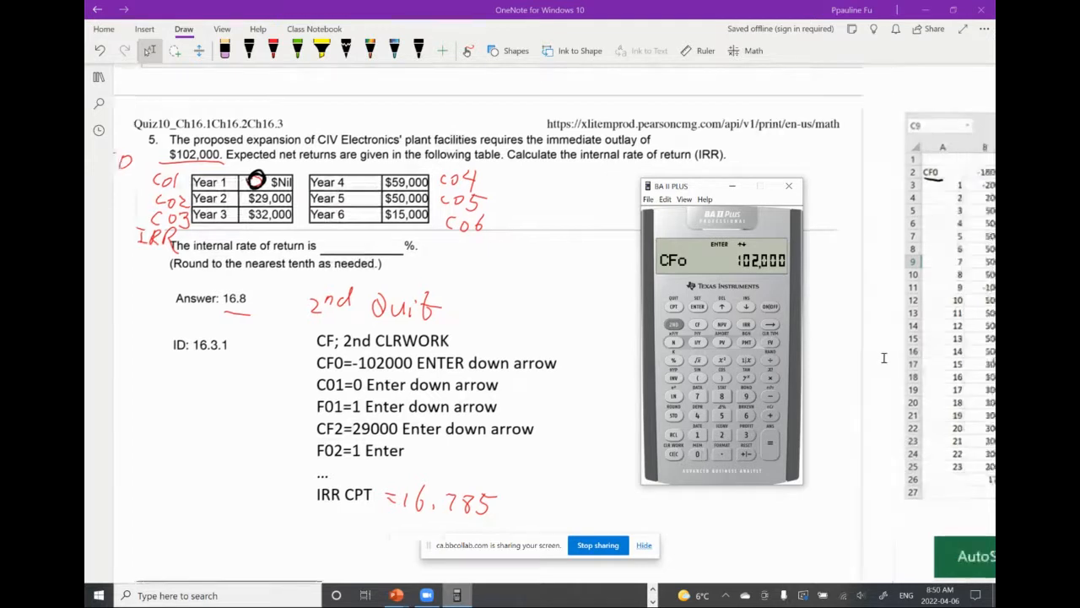
left_click(747, 454)
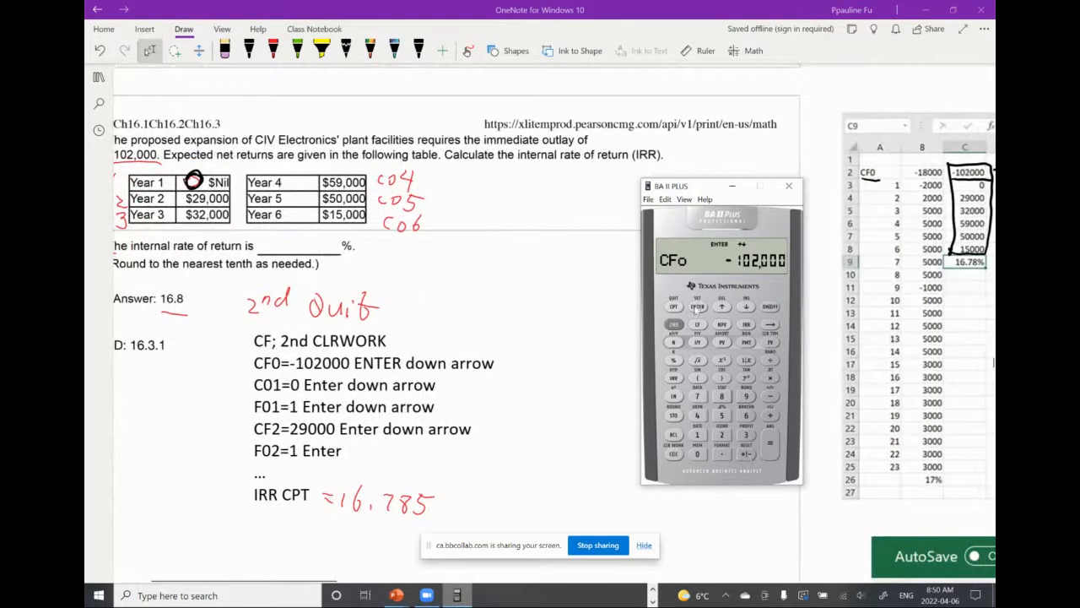
left_click(697, 306)
left_click(747, 307)
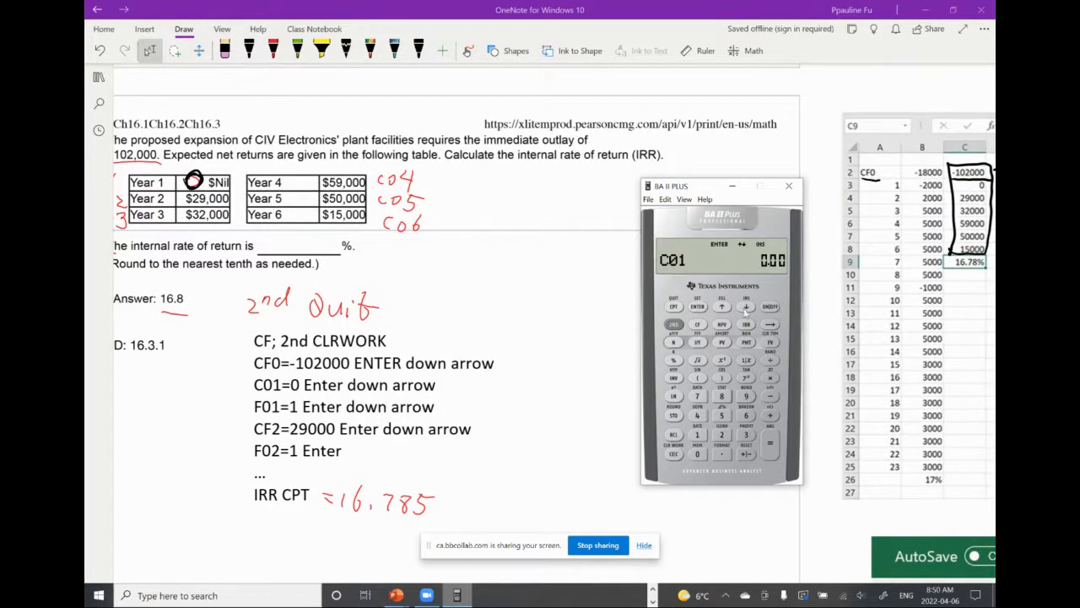
Enter 0 as cash flow C01 with frequency F01 of 1, and advance to C02
left_click(697, 456)
left_click(698, 307)
left_click(747, 307)
left_click(697, 434)
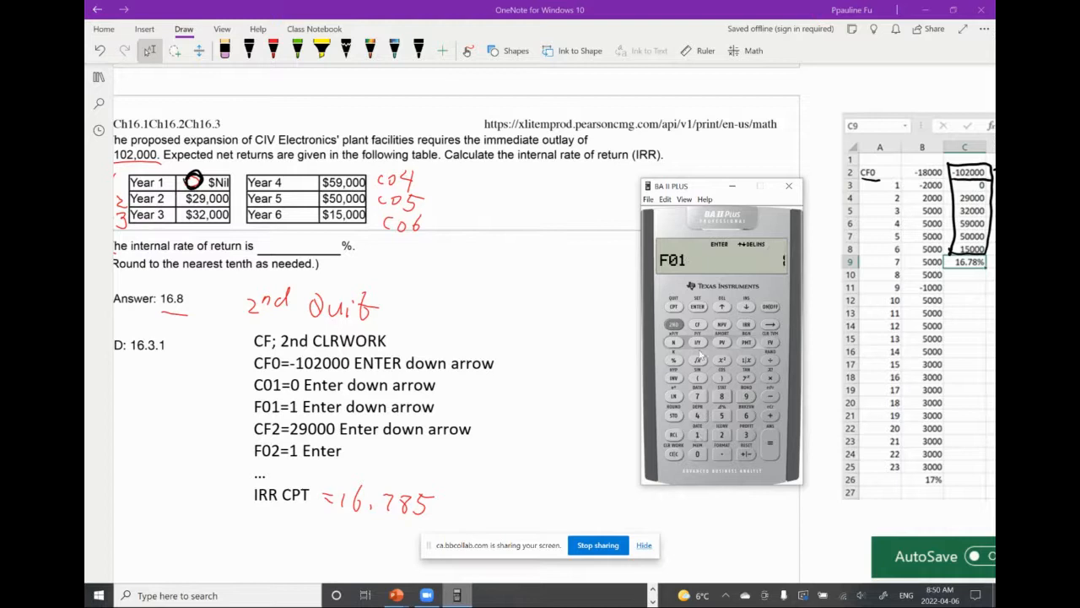
left_click(695, 307)
left_click(747, 307)
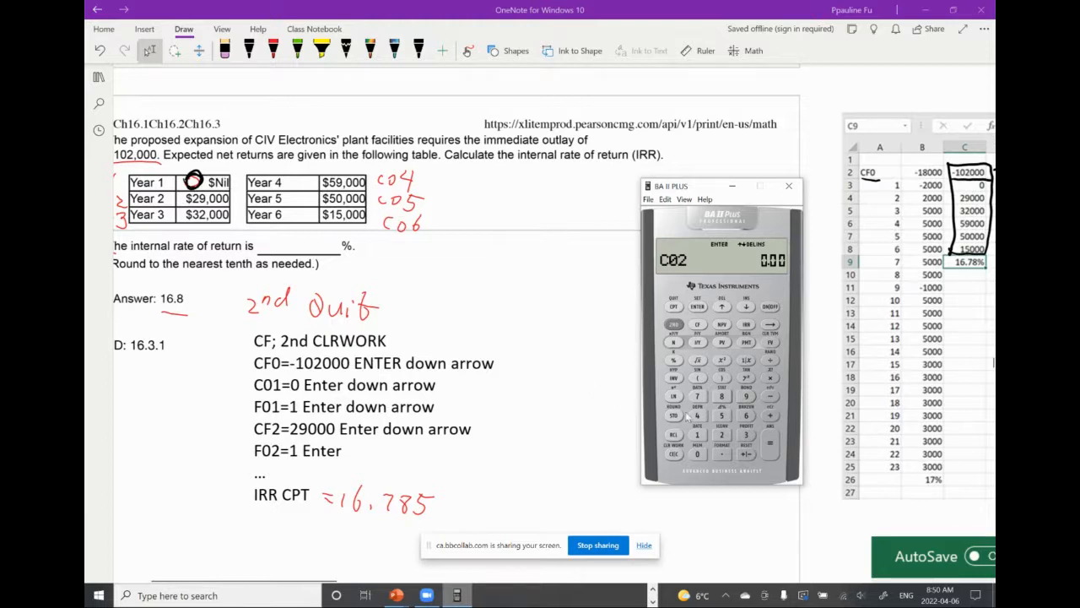
Enter 29000 as cash flow C02 with frequency F02 of 1, and advance to C03
left_click(722, 435)
left_click(746, 398)
left_click(699, 455)
left_click(698, 454)
left_click(699, 454)
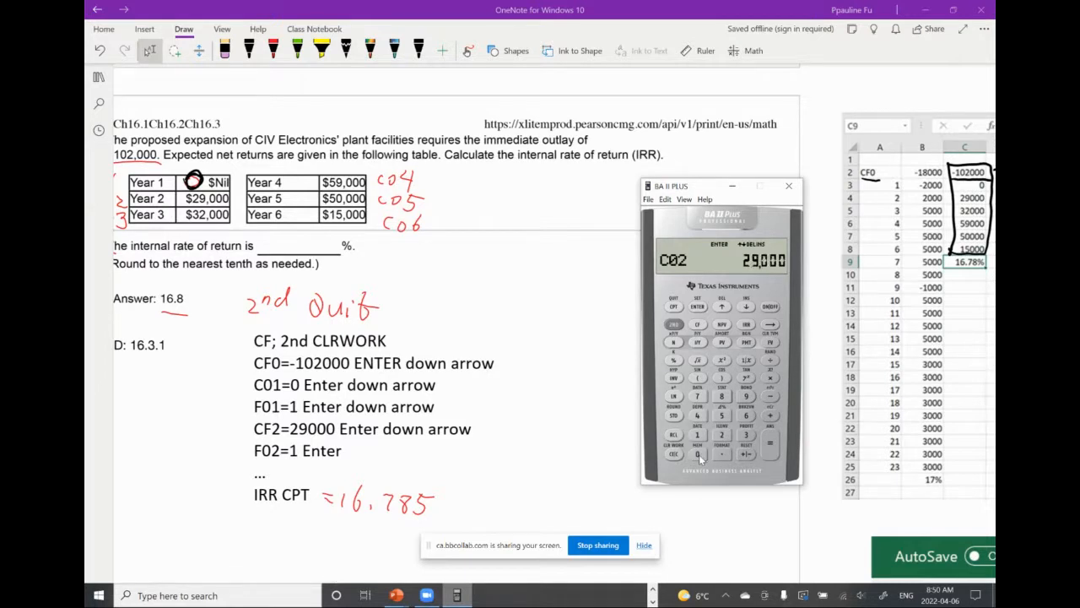
left_click(698, 307)
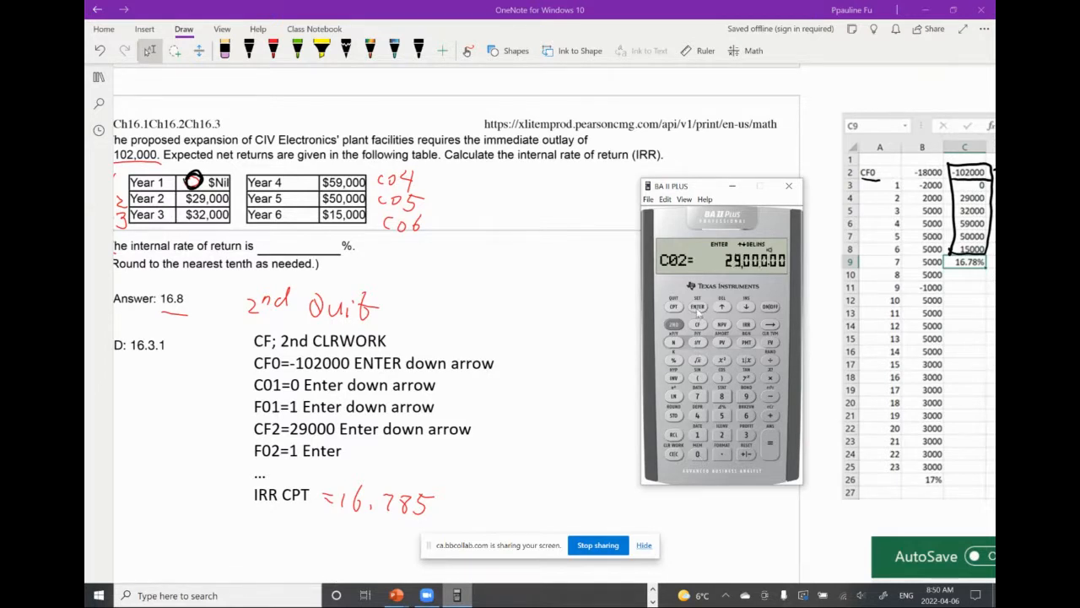
left_click(747, 309)
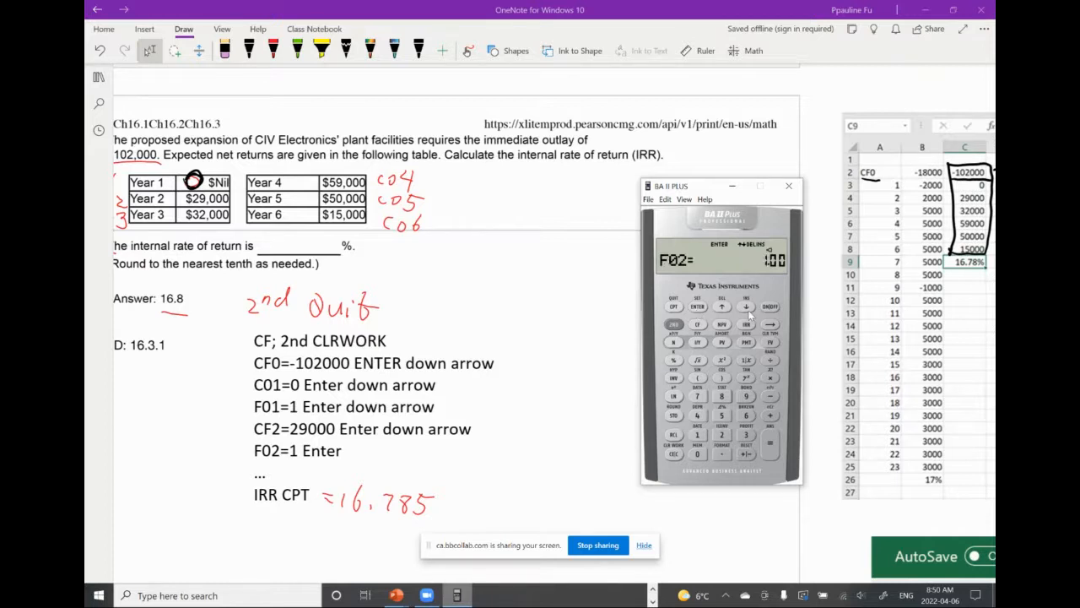
left_click(697, 434)
left_click(697, 307)
left_click(746, 308)
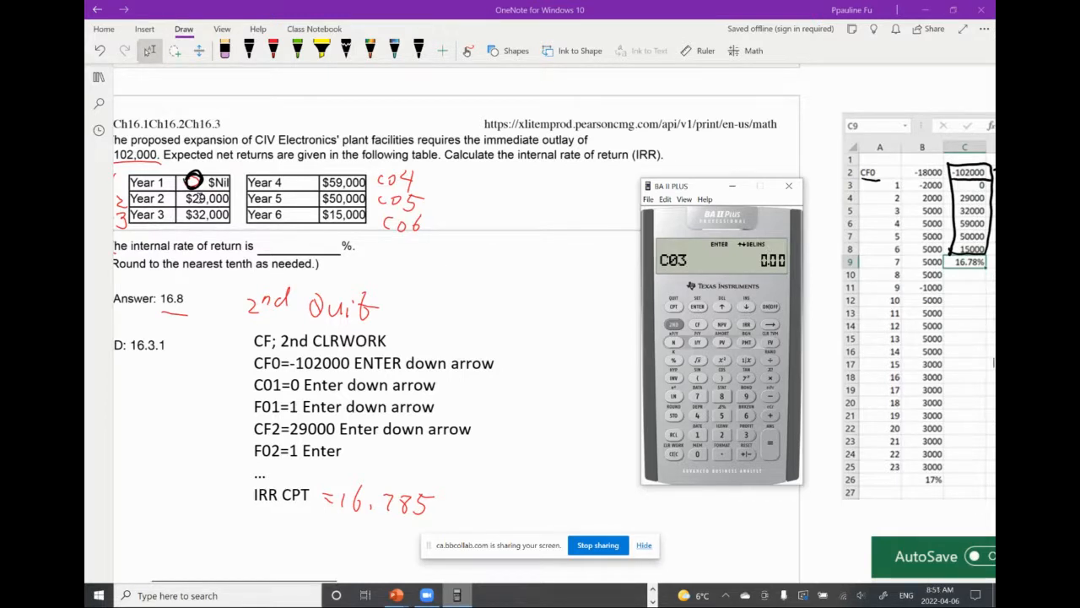
Enter 32000 as cash flow C03 with frequency F03 of 1, and advance to C04
left_click(746, 435)
left_click(722, 435)
left_click(701, 453)
left_click(700, 454)
left_click(700, 454)
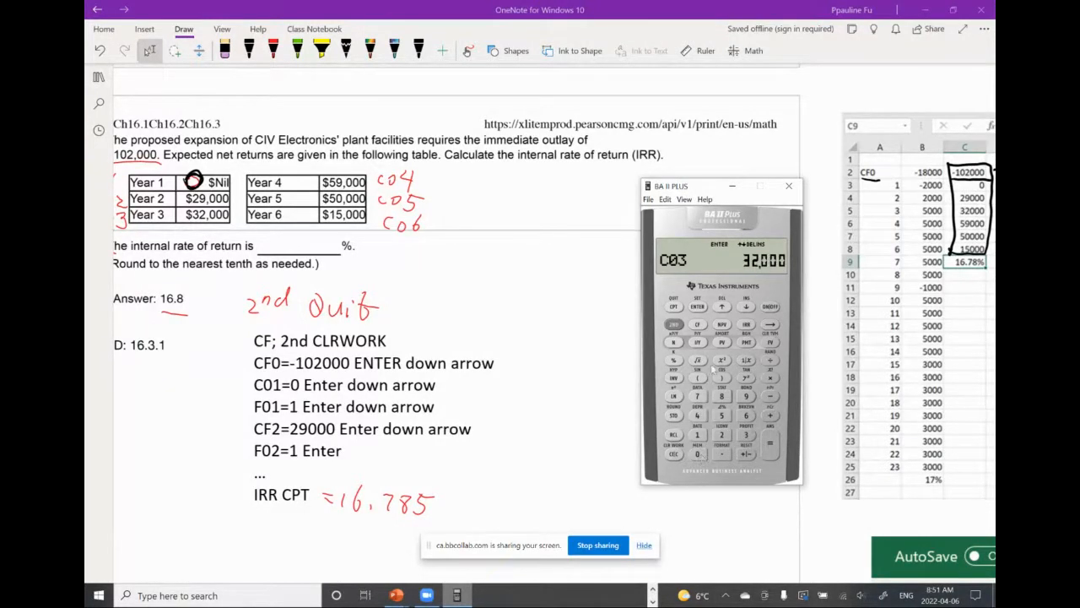
left_click(698, 309)
left_click(747, 308)
left_click(698, 433)
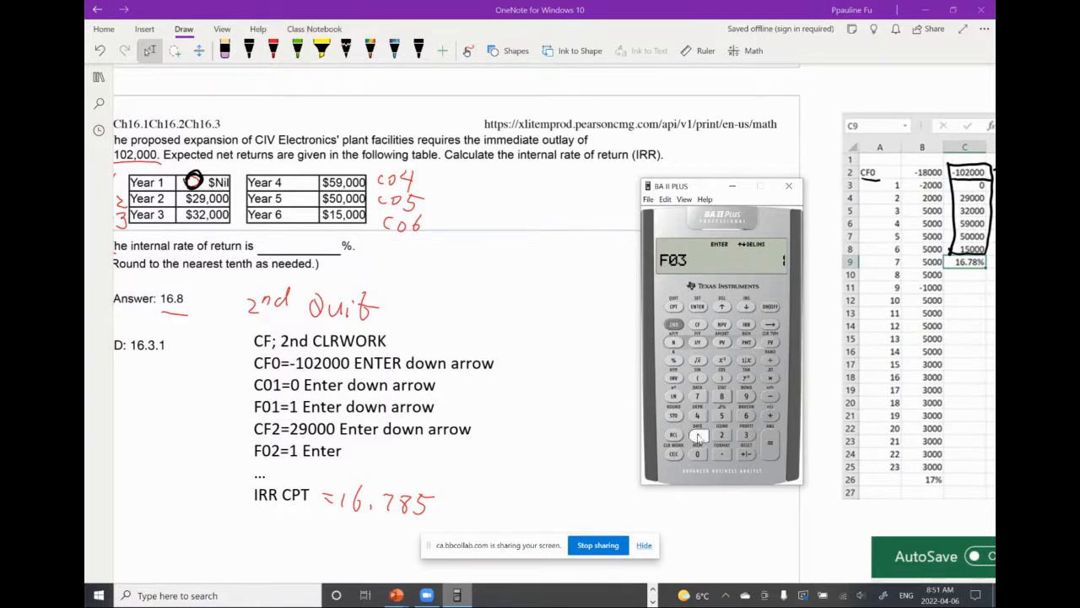
left_click(698, 309)
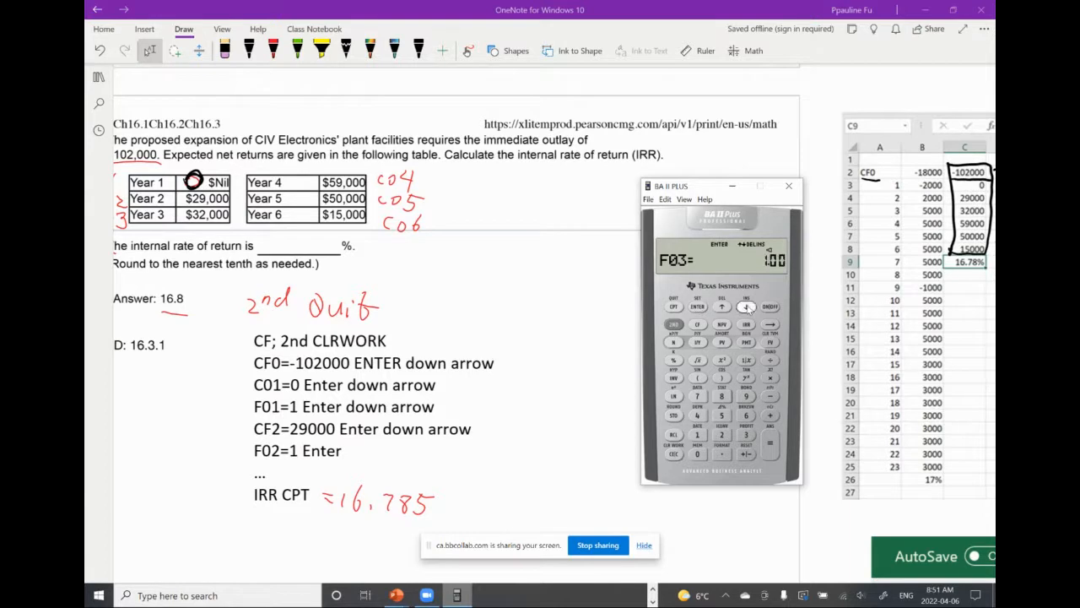
left_click(747, 308)
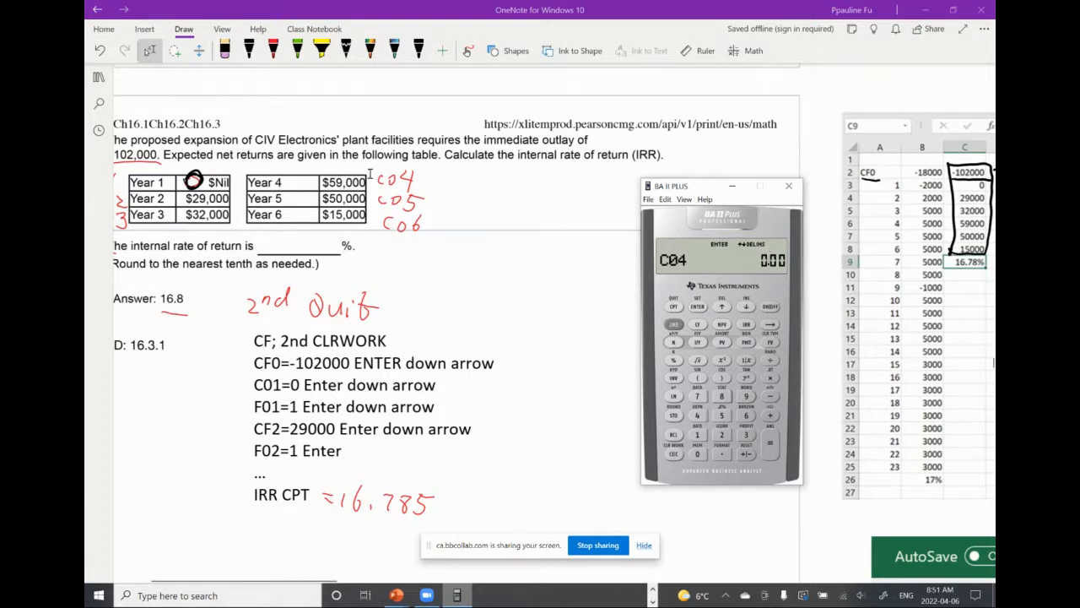
Enter 59000 as cash flow C04 with frequency F04 of 1, and advance to C05
left_click(722, 416)
left_click(746, 396)
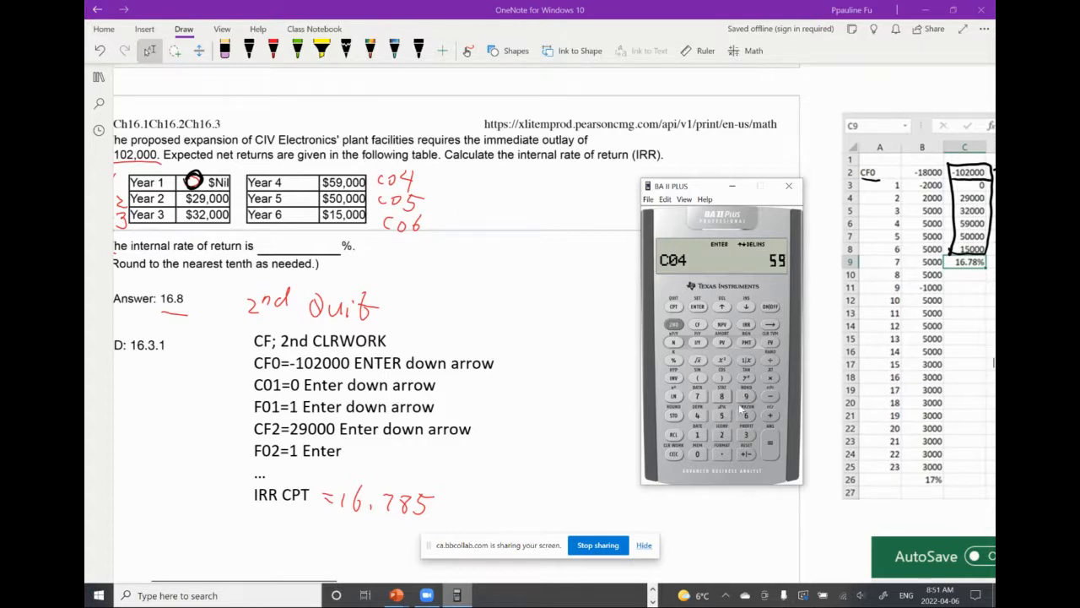
left_click(698, 456)
left_click(699, 456)
left_click(699, 456)
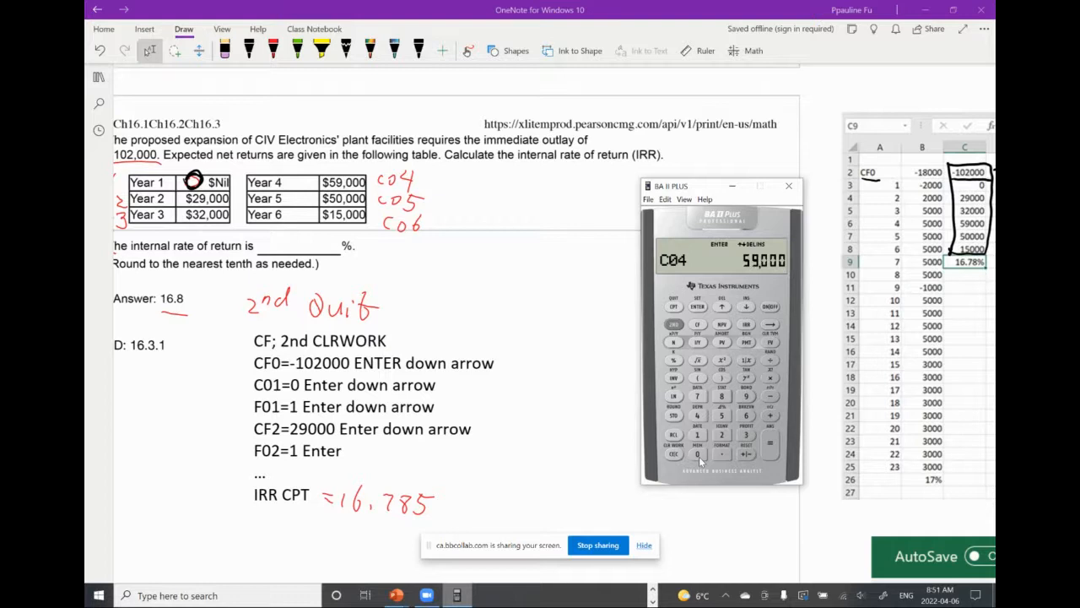
left_click(697, 307)
left_click(746, 307)
left_click(698, 435)
left_click(699, 307)
left_click(746, 308)
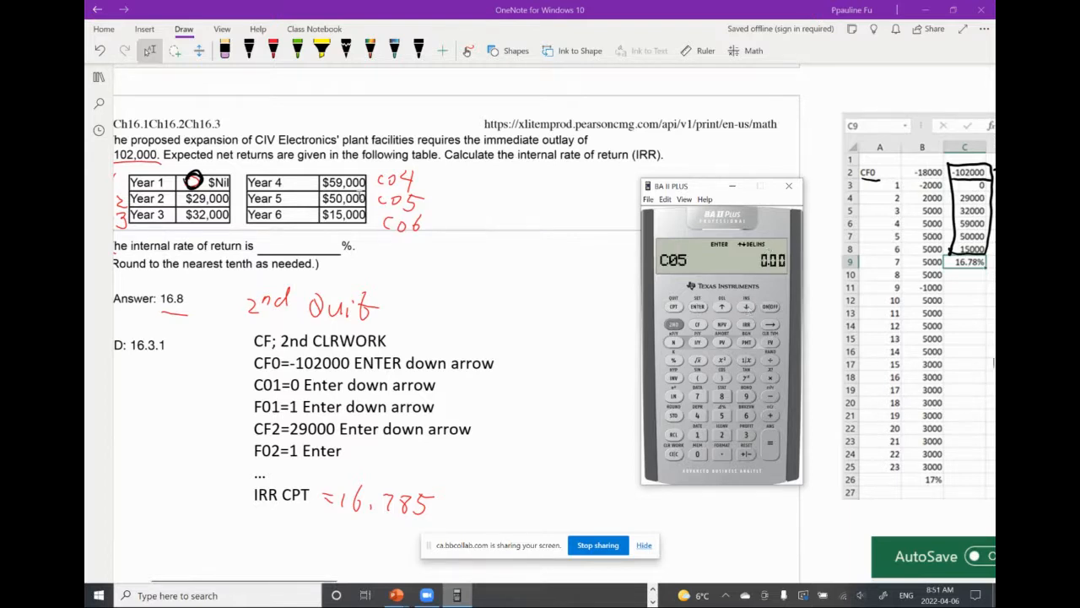
Enter 50000 as cash flow C05 with frequency F05 of 1, and advance to C06
left_click(720, 414)
left_click(697, 454)
left_click(697, 453)
left_click(697, 454)
left_click(698, 454)
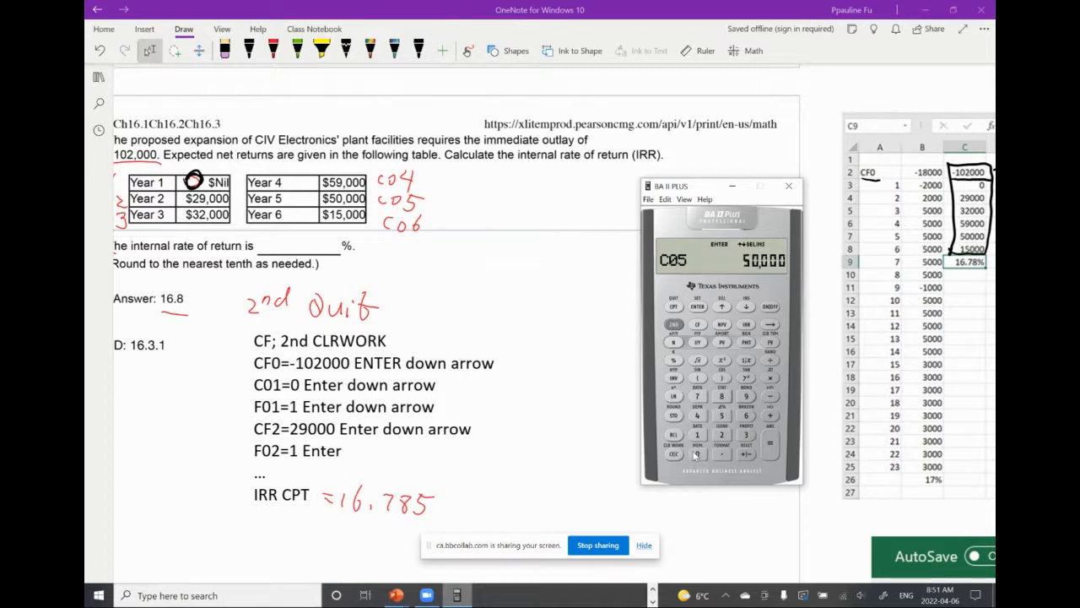
left_click(697, 309)
left_click(745, 307)
left_click(698, 434)
left_click(698, 306)
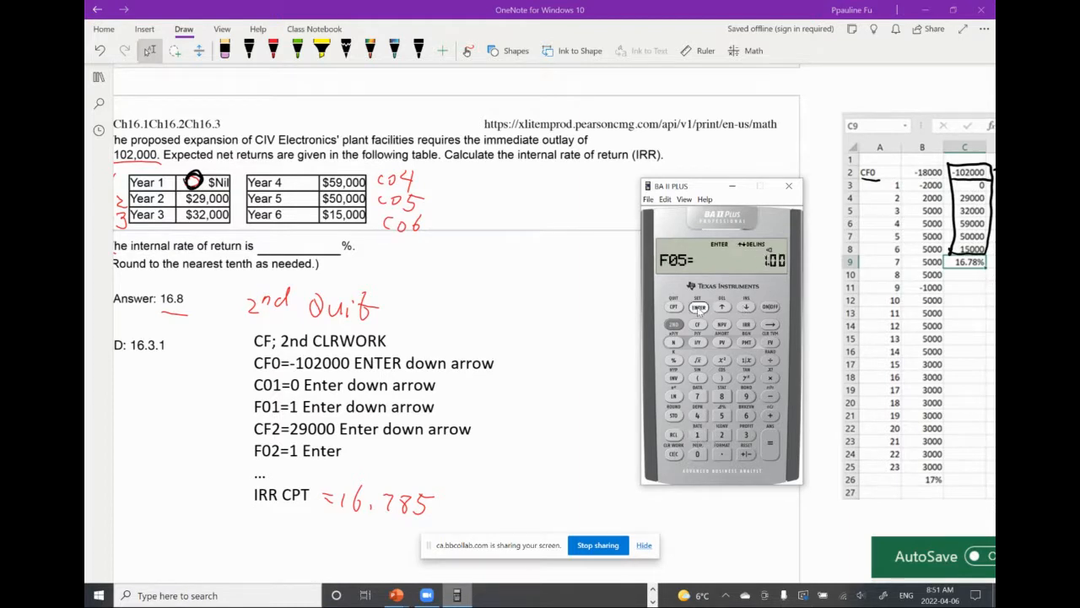
left_click(746, 307)
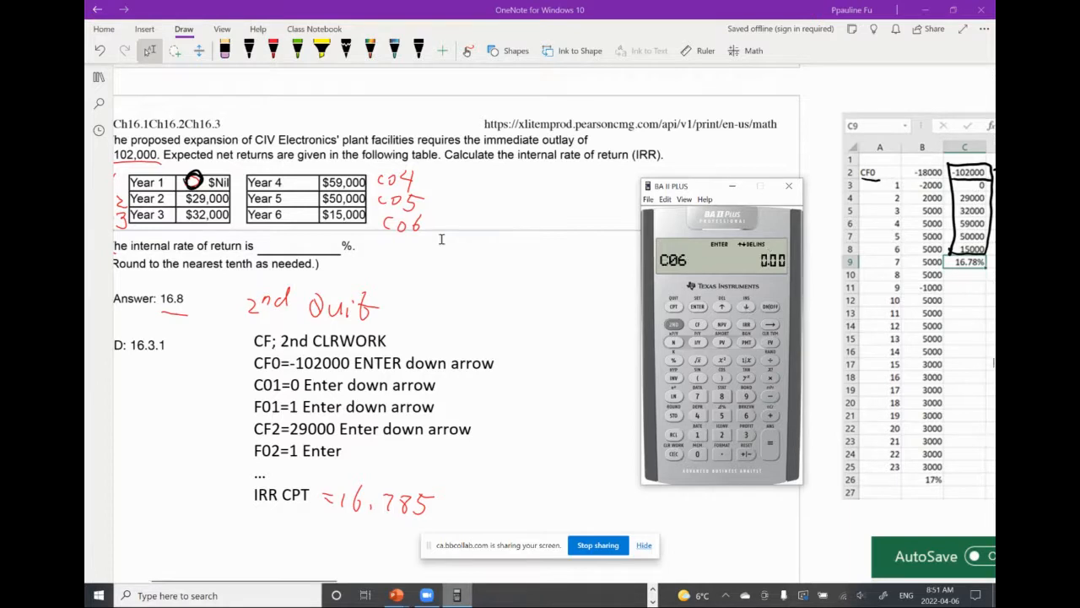
Enter 15000 as cash flow C06 with frequency F06 of 1, and compute the internal rate of return
left_click(697, 435)
left_click(721, 415)
left_click(697, 454)
left_click(697, 454)
left_click(697, 455)
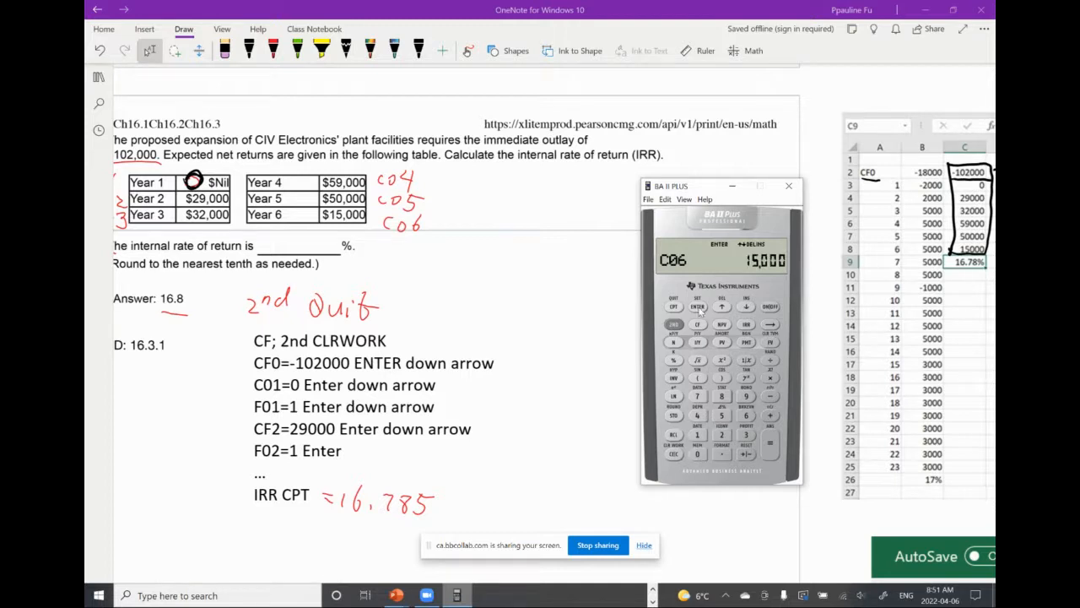
left_click(698, 306)
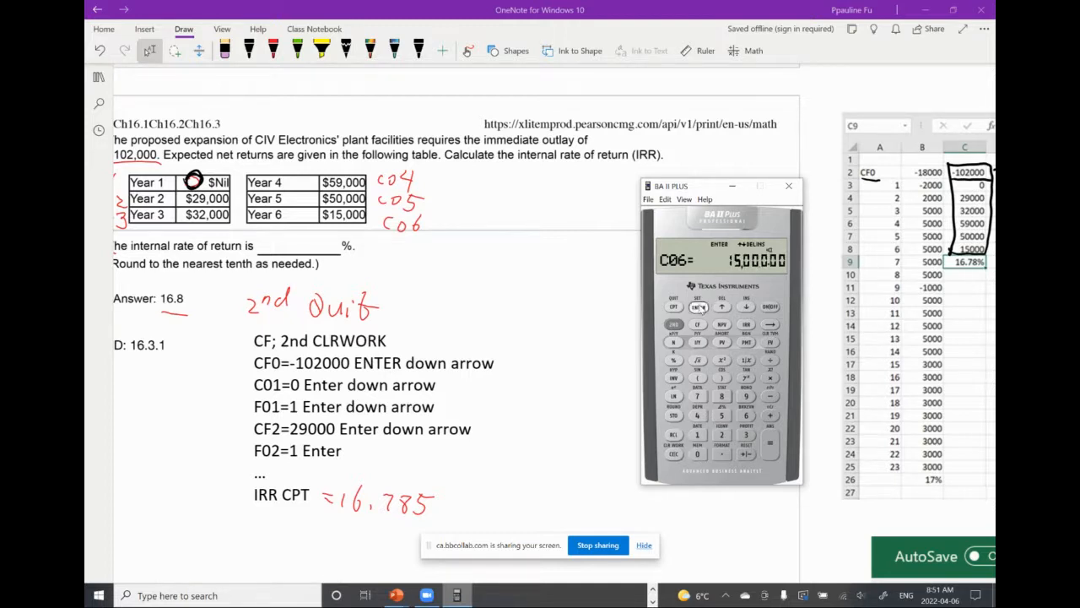
left_click(747, 309)
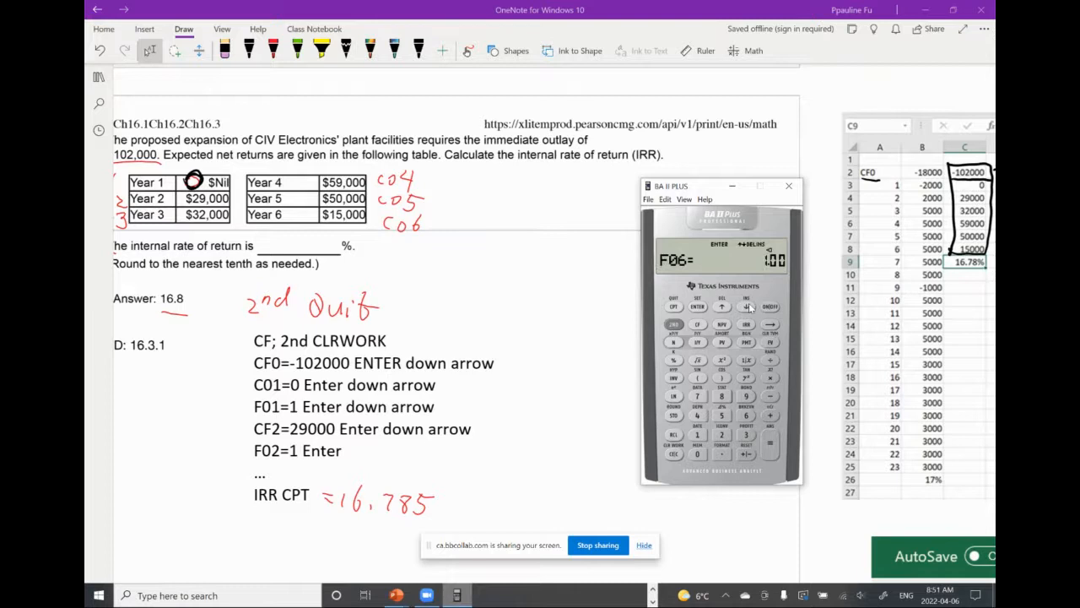
left_click(698, 434)
left_click(699, 308)
left_click(746, 326)
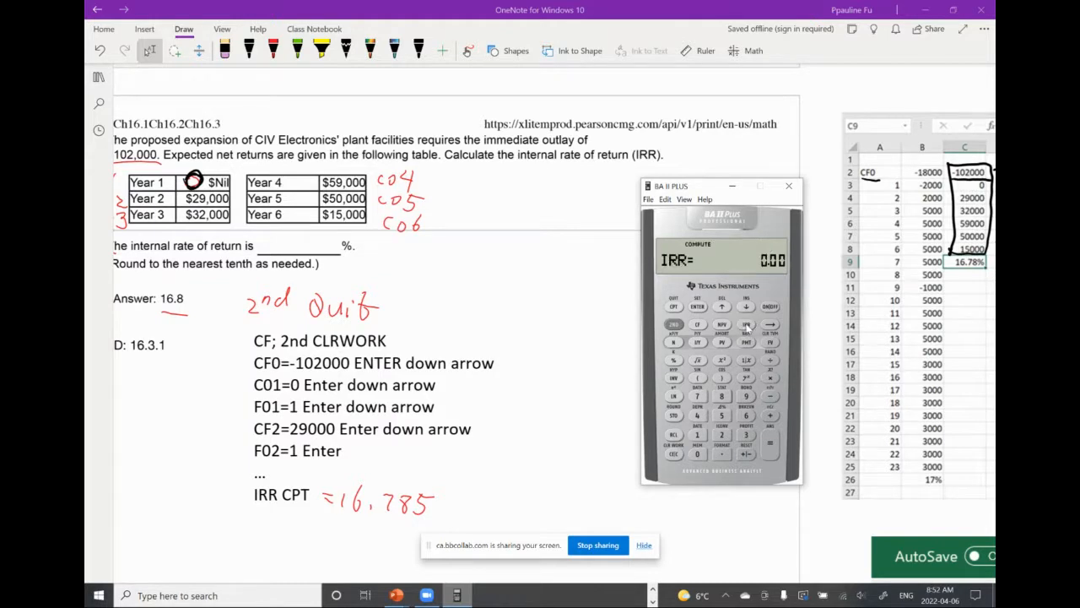
left_click(674, 308)
Handwrite "Summary" with "NPV. IRR." beneath it in black ink, in the blank area below the question's ID line
scroll(477, 251, "left", 1)
scroll(476, 251, "left", 3)
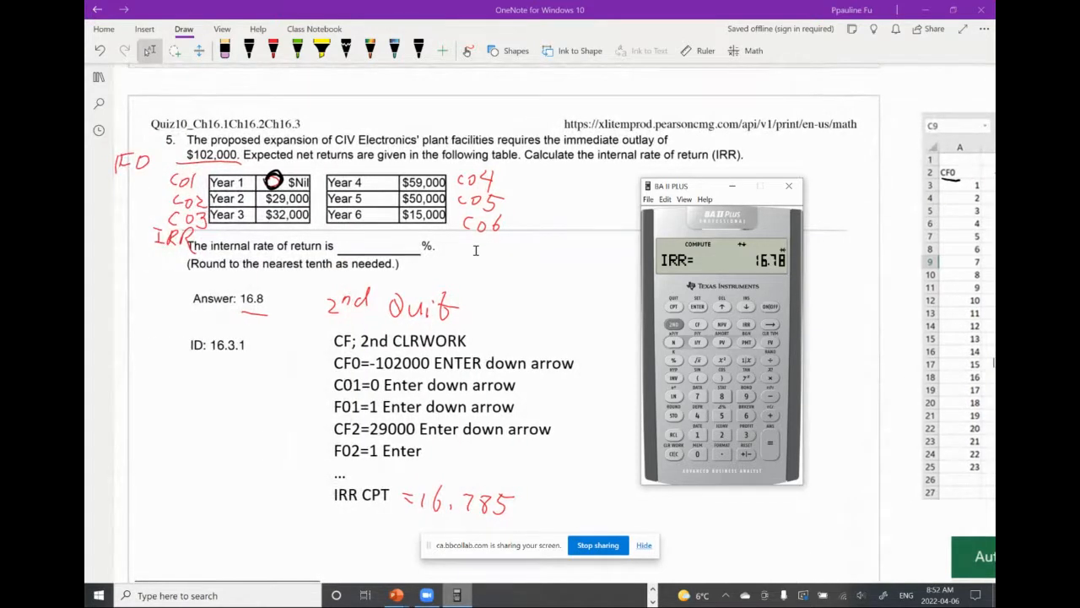
left_click(249, 51)
mouse_move(157, 469)
left_mouse_down()
mouse_move(150, 485)
mouse_move(179, 485)
left_mouse_up()
mouse_move(183, 478)
left_mouse_down()
mouse_move(250, 480)
mouse_move(267, 502)
left_mouse_up()
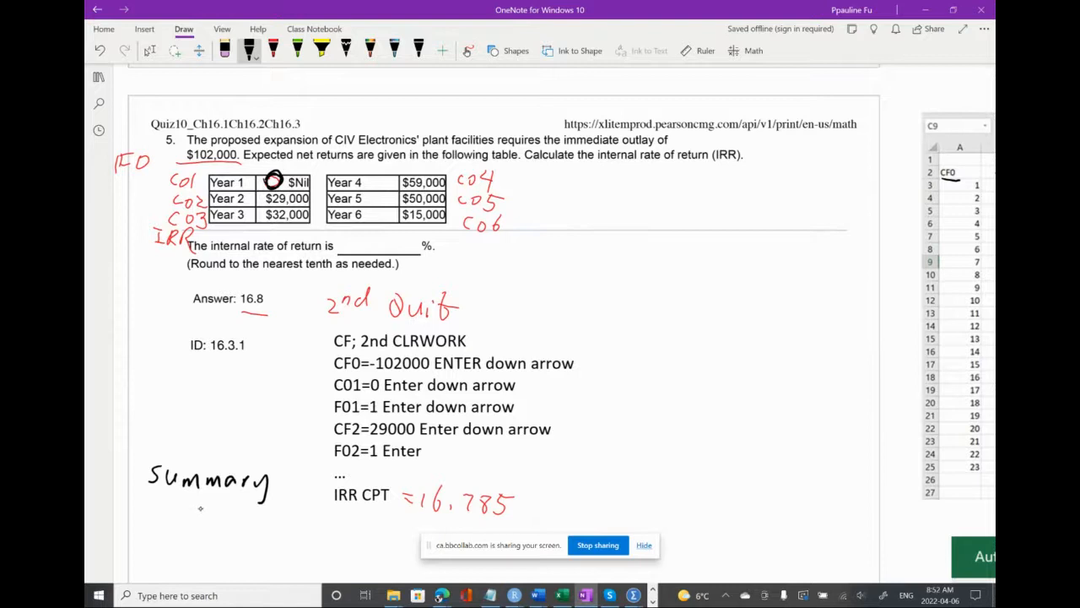
mouse_move(201, 507)
left_mouse_down()
mouse_move(202, 526)
mouse_move(228, 529)
left_mouse_up()
mouse_move(233, 512)
left_mouse_down()
mouse_move(231, 532)
mouse_move(250, 530)
left_mouse_up()
left_click_drag(144, 508, 162, 520)
mouse_move(167, 510)
left_mouse_down()
mouse_move(168, 532)
mouse_move(189, 506)
left_mouse_up()
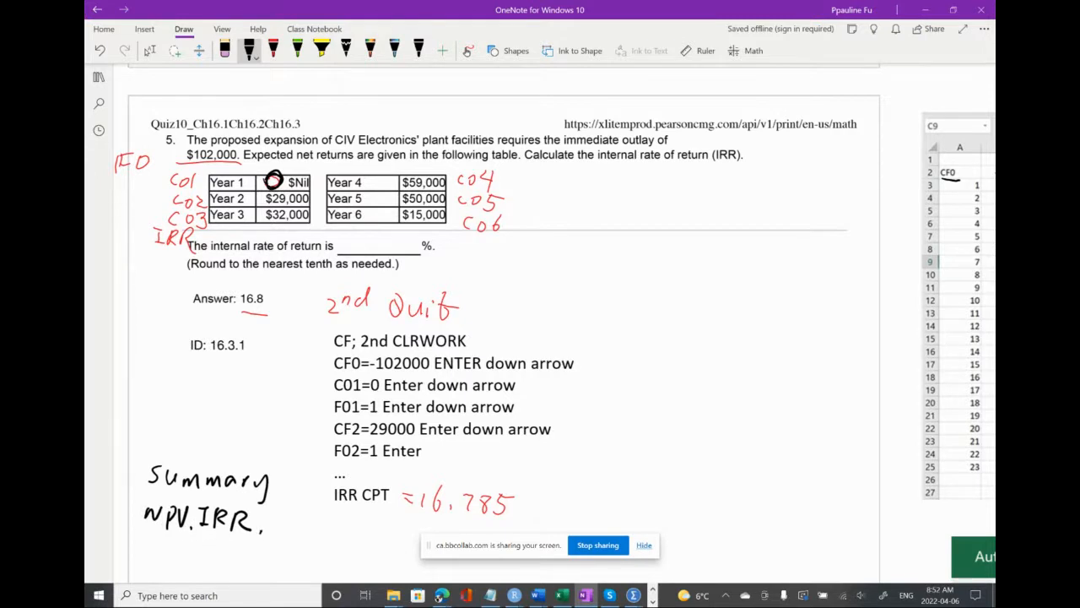
left_click(245, 558)
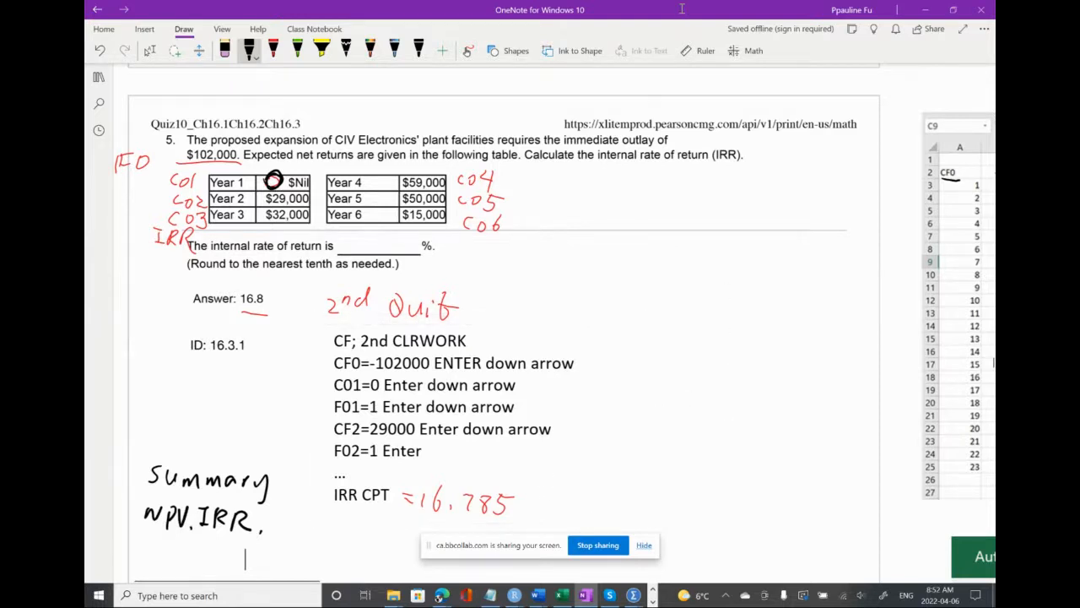
Switch to the Blackboard course page in the browser and review the Week 13 message with the Chapter 16 lecture links
left_click_drag(682, 9, 650, 119)
left_click(605, 60)
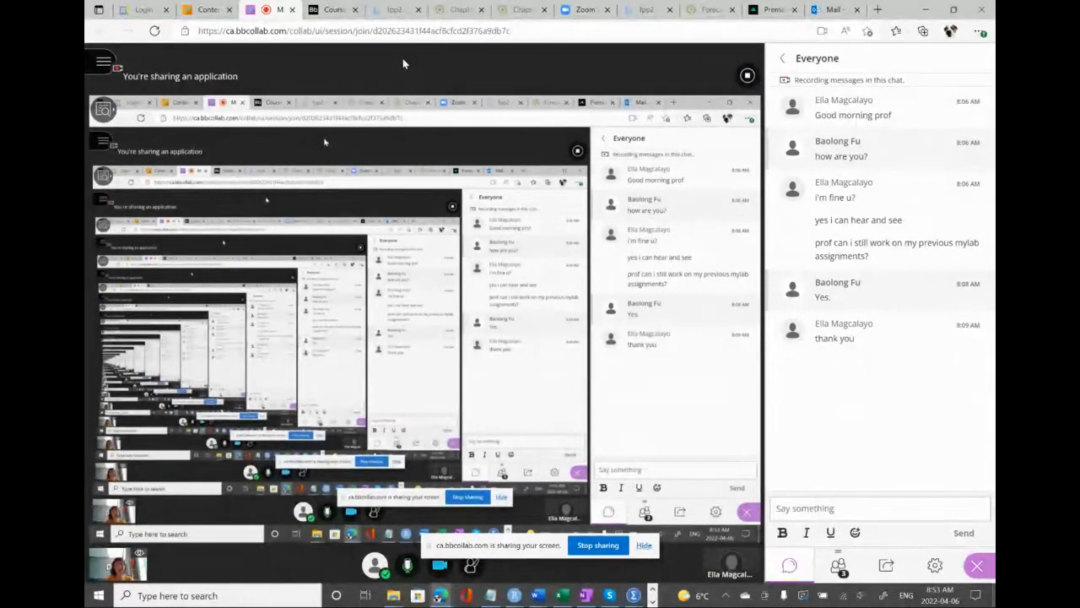
left_click(214, 17)
scroll(300, 260, "down", 3)
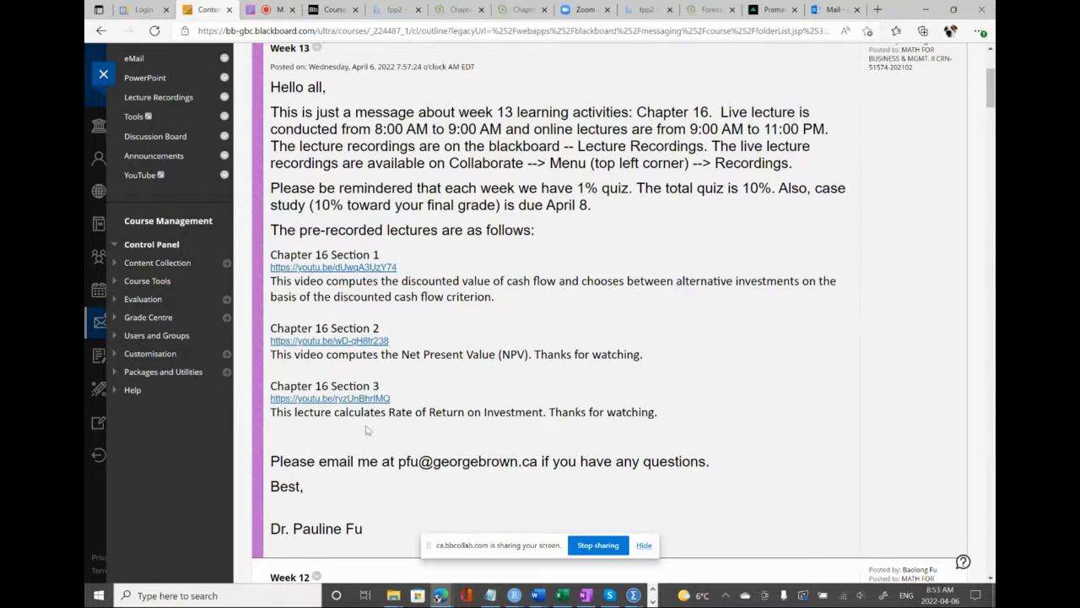
scroll(397, 390, "up", 1)
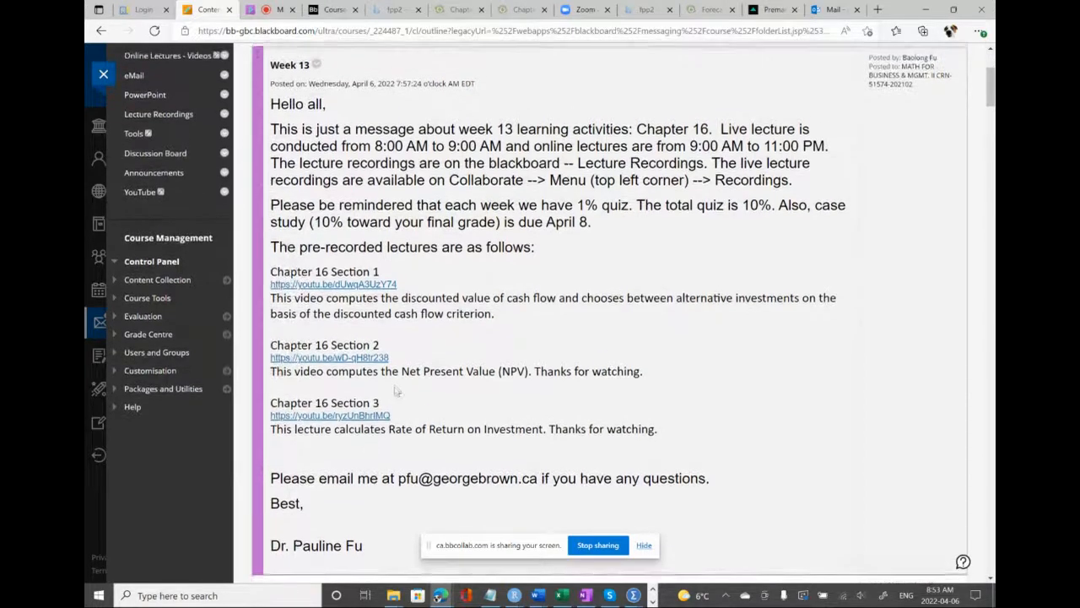
scroll(396, 391, "up", 1)
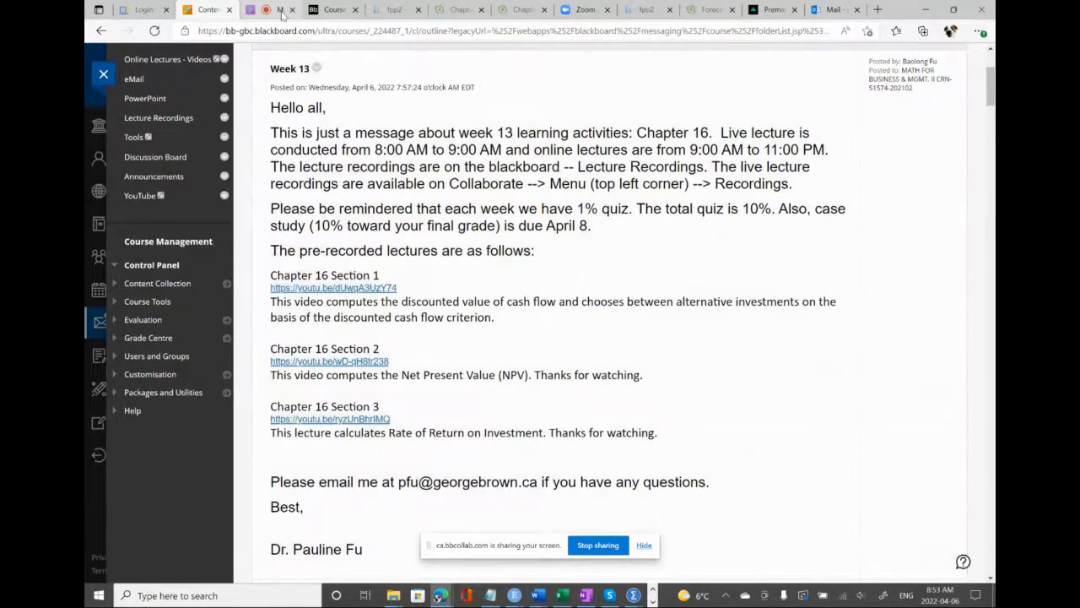
Return to the Collaborate class session and open its session menu
left_click(282, 14)
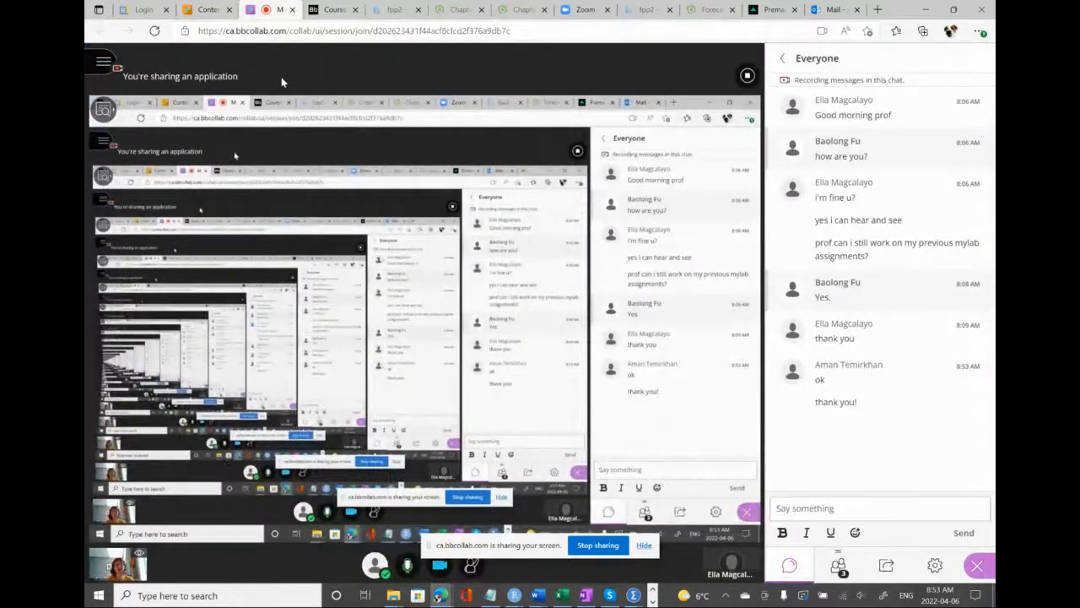
left_click(103, 62)
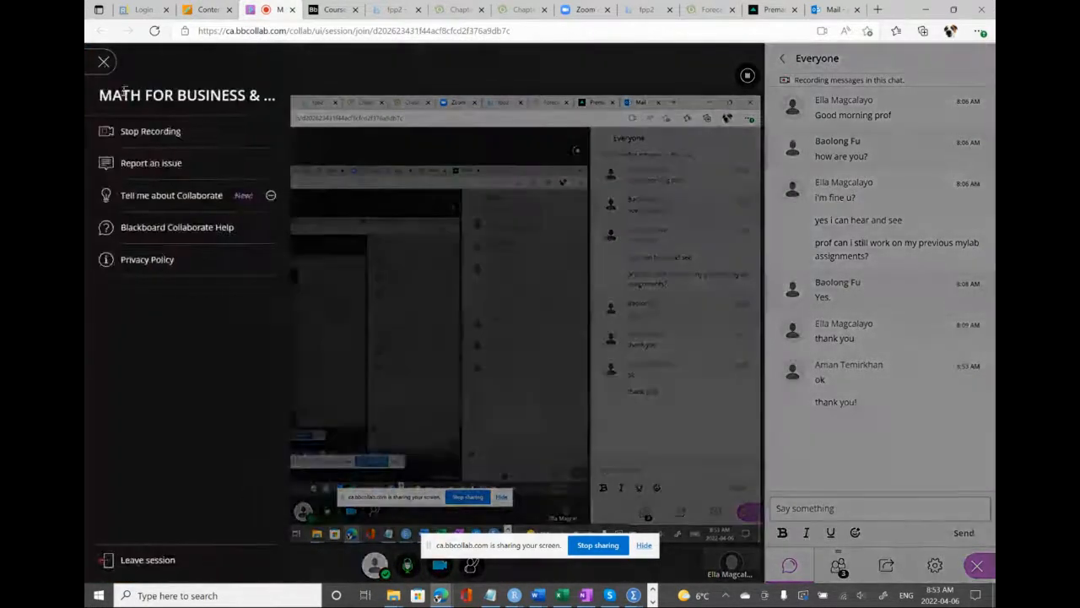